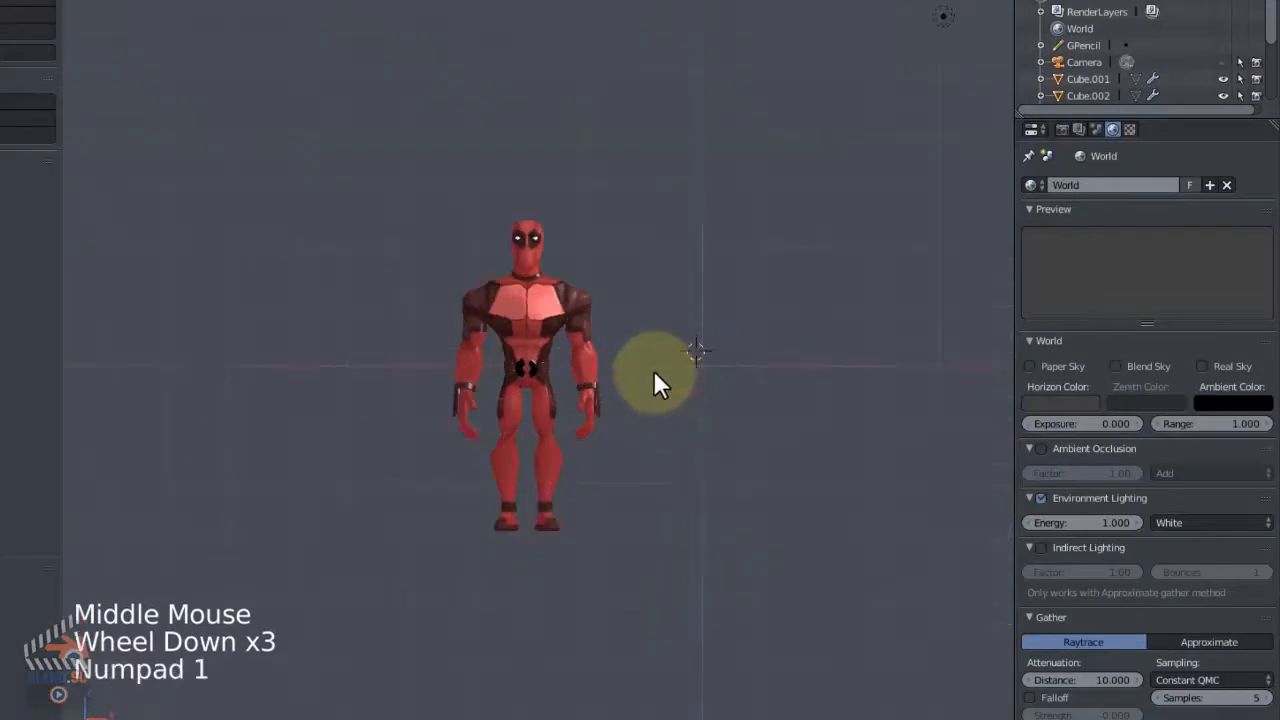
# Select all the character's meshes in wireframe and move them in front view until the feet stand centred on the ground line.
pyautogui.press('z')
pyautogui.press('b')
pyautogui.moveTo(634, 134); pyautogui.dragTo(420, 558)
pyautogui.keyDown('shift'); pyautogui.moveTo(419, 556); pyautogui.dragTo(380, 457, button='middle'); pyautogui.keyUp('shift')
pyautogui.press('g')
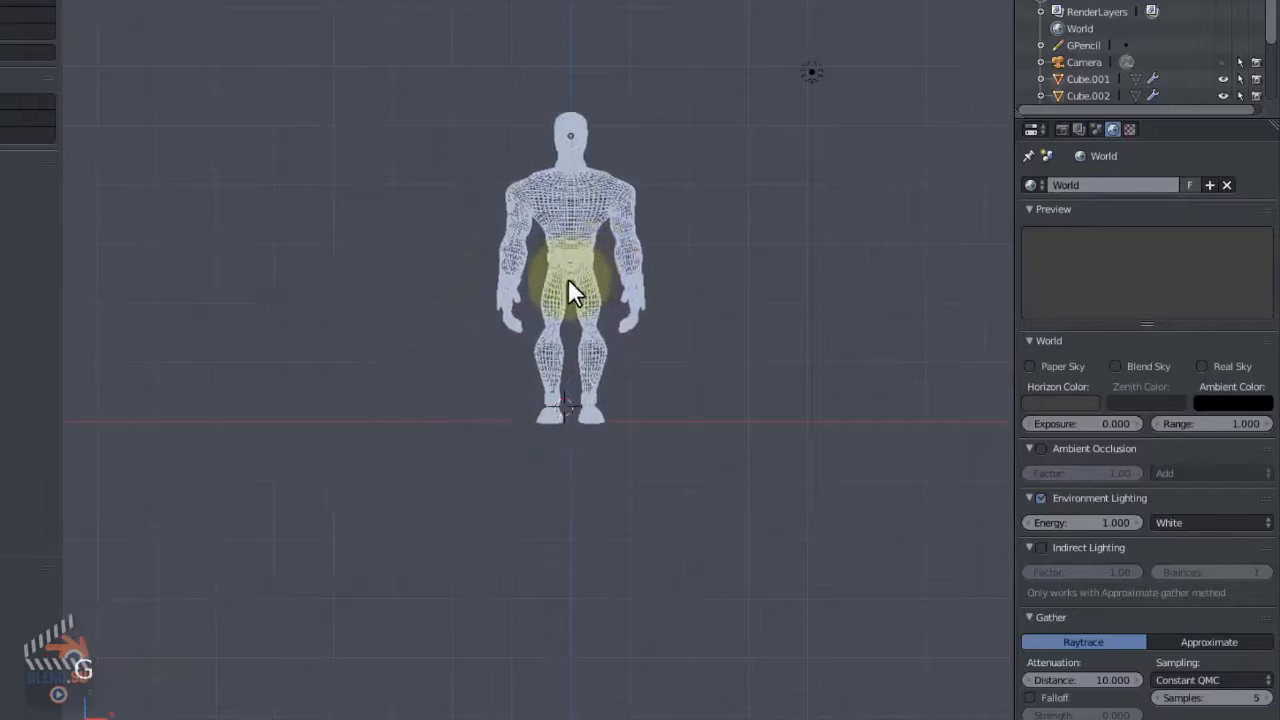
pyautogui.click(568, 278)
pyautogui.scroll(11, 547, 458)
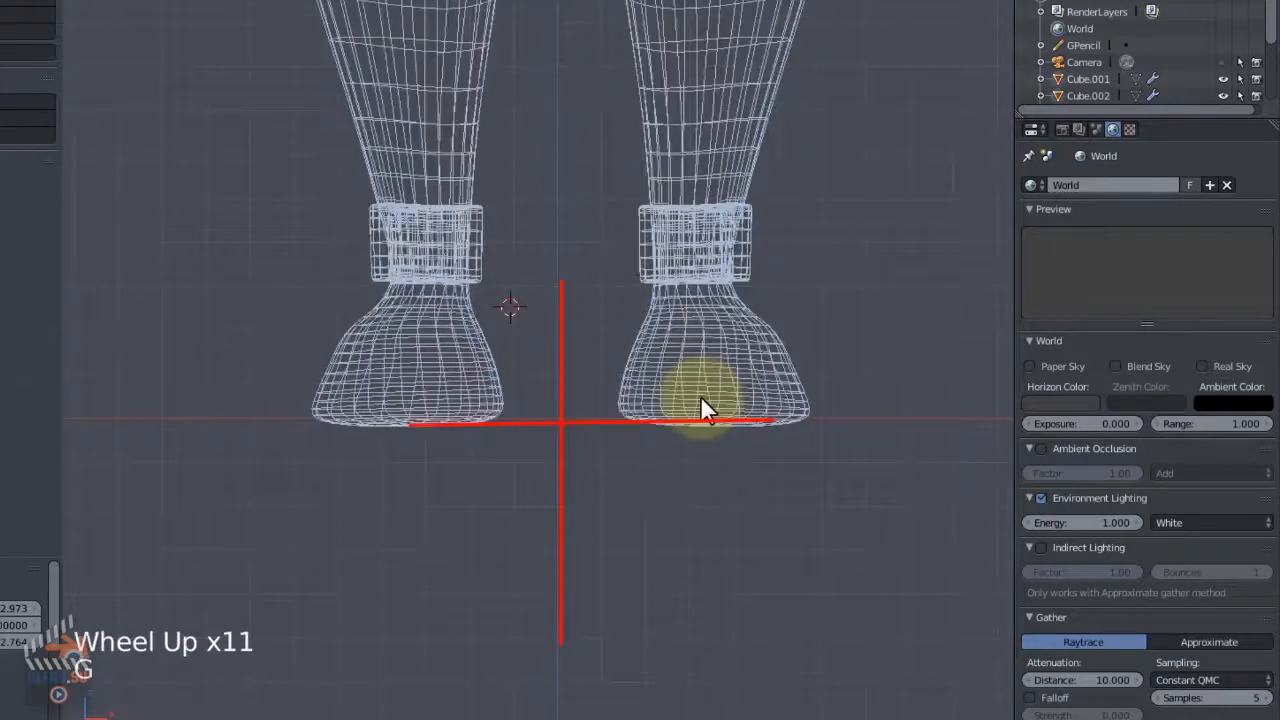
# In side view, move the character along the Y axis to centre it on the world origin.
pyautogui.scroll(-12, 526, 286)
pyautogui.press('KP_3')
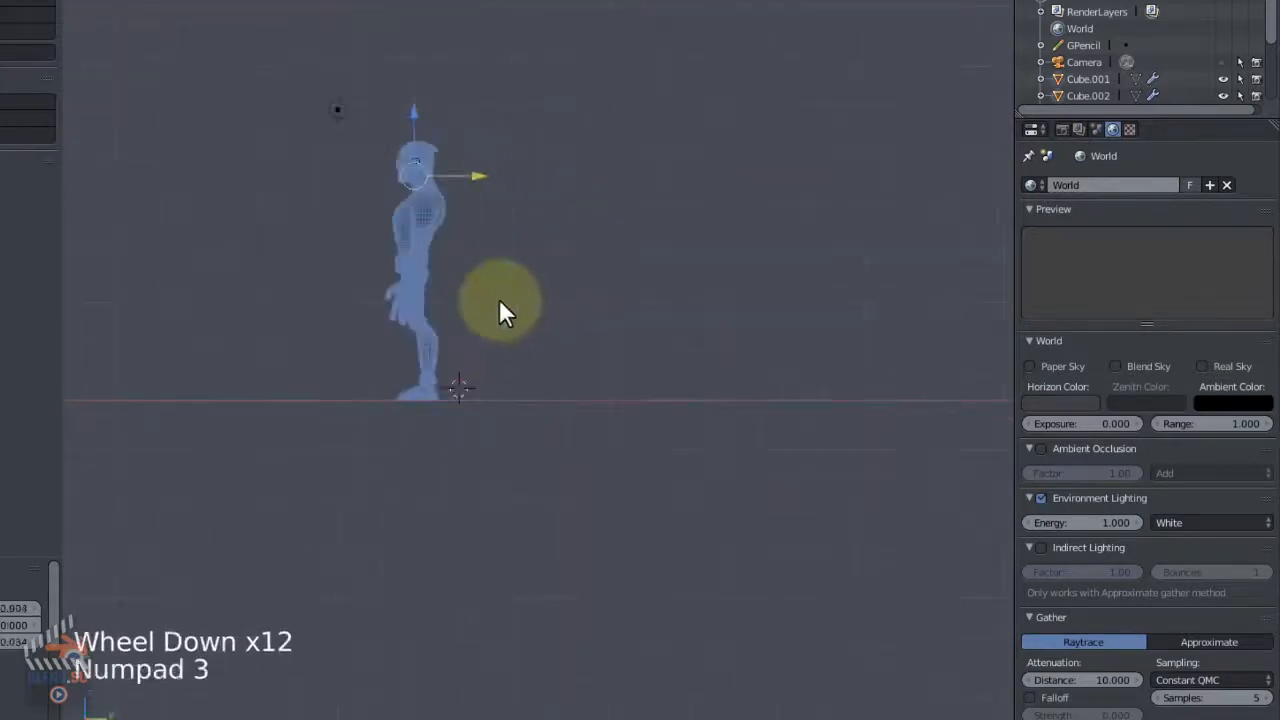
pyautogui.moveTo(478, 173); pyautogui.dragTo(347, 176)
pyautogui.press('KP_1')
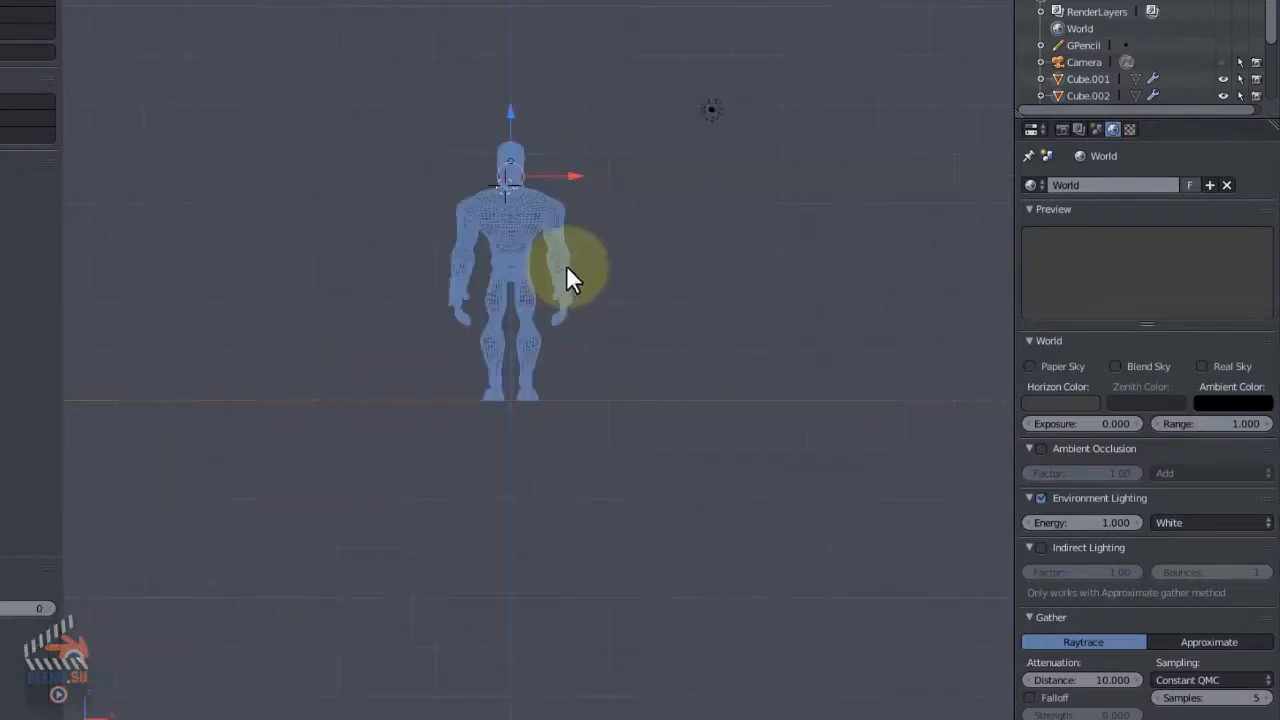
# Return the front view to solid shading and snap the 3D cursor to the scene centre.
pyautogui.keyDown('shift'); pyautogui.moveTo(557, 257); pyautogui.dragTo(560, 309, button='middle'); pyautogui.keyUp('shift')
pyautogui.scroll(1, 542, 383)
pyautogui.scroll(3, 542, 370)
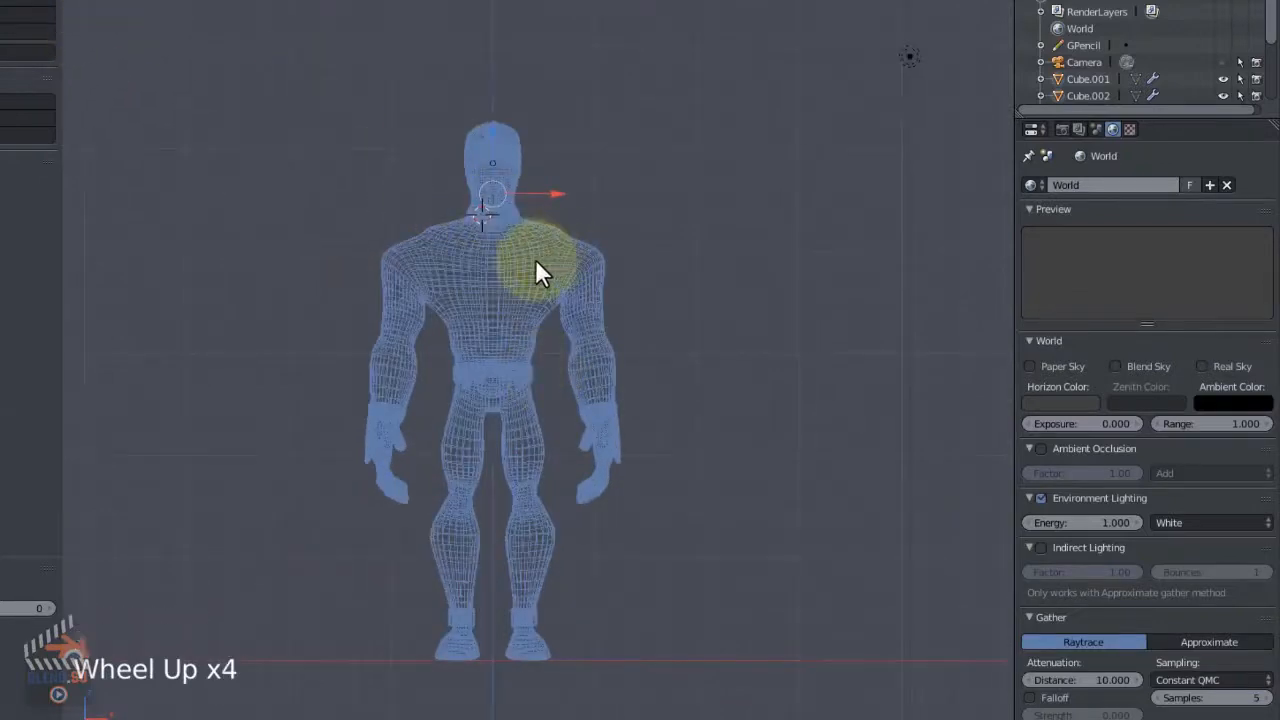
pyautogui.press('z')
pyautogui.moveTo(541, 278)
pyautogui.keyDown('shift'); pyautogui.mouseDown(button='middle')
pyautogui.moveTo(557, 335)
pyautogui.moveTo(556, 312)
pyautogui.mouseUp(button='middle'); pyautogui.keyUp('shift')
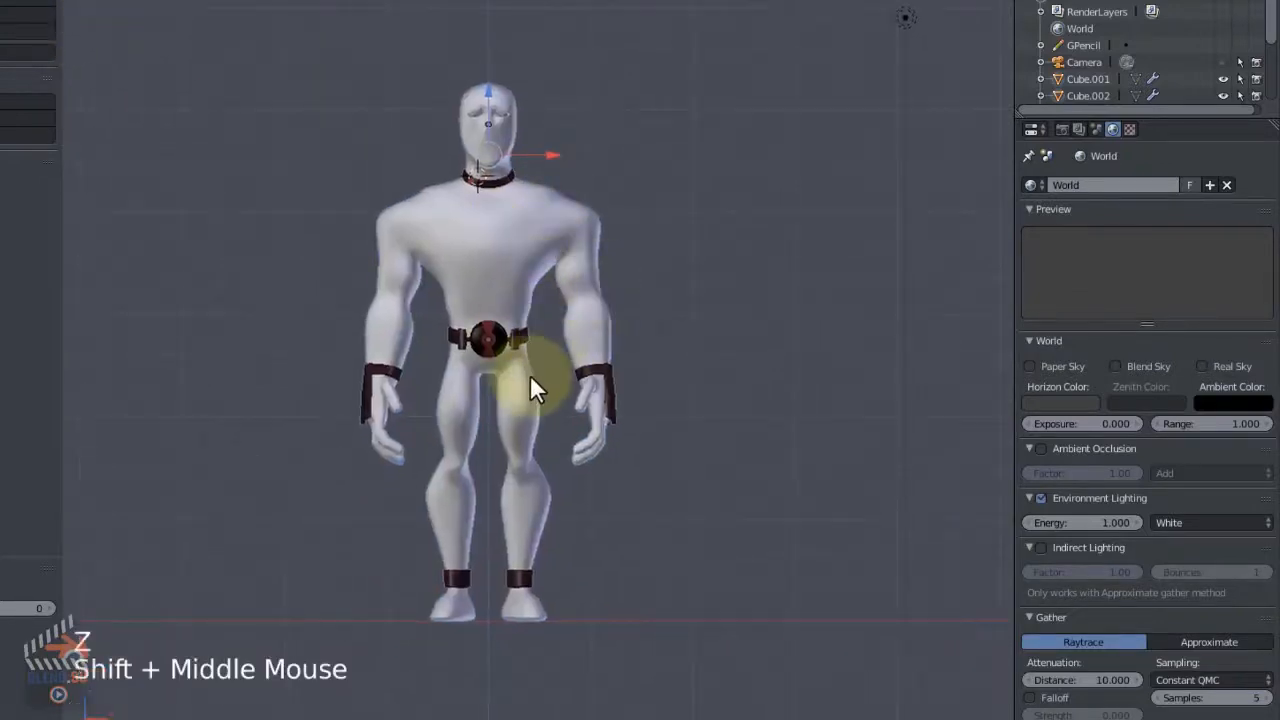
pyautogui.hotkey('shift', 's')
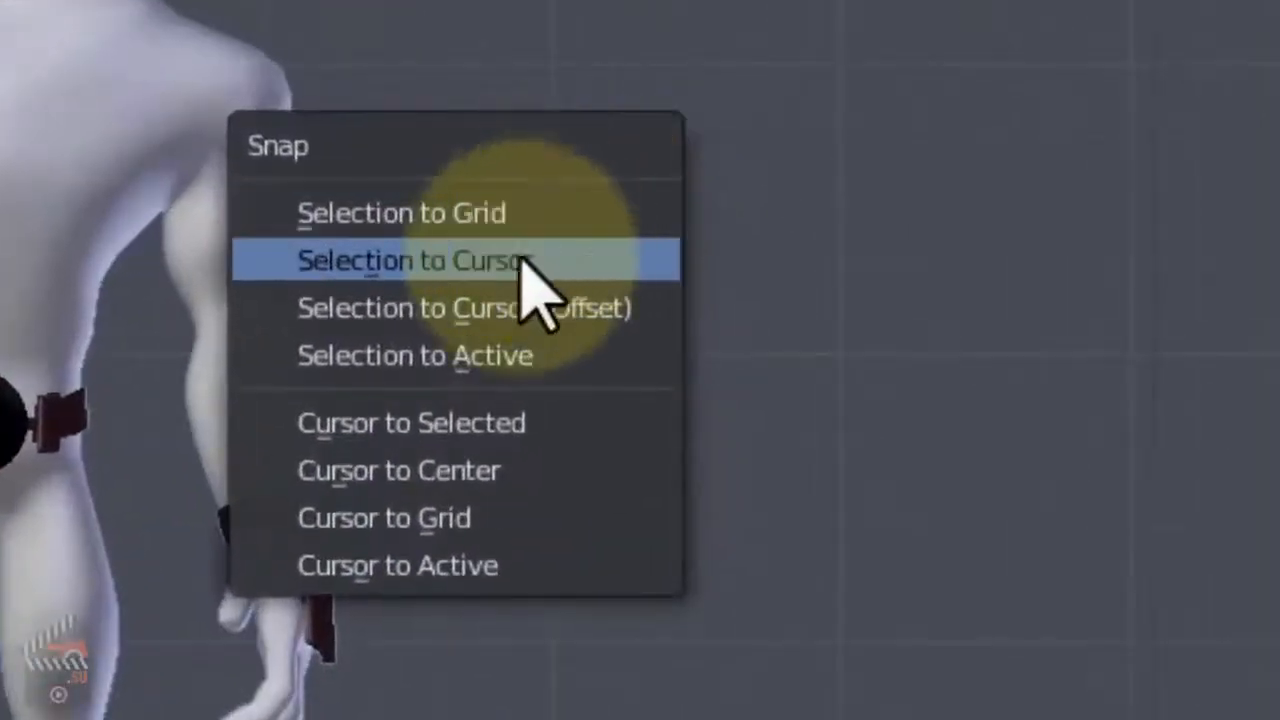
pyautogui.click(448, 478)
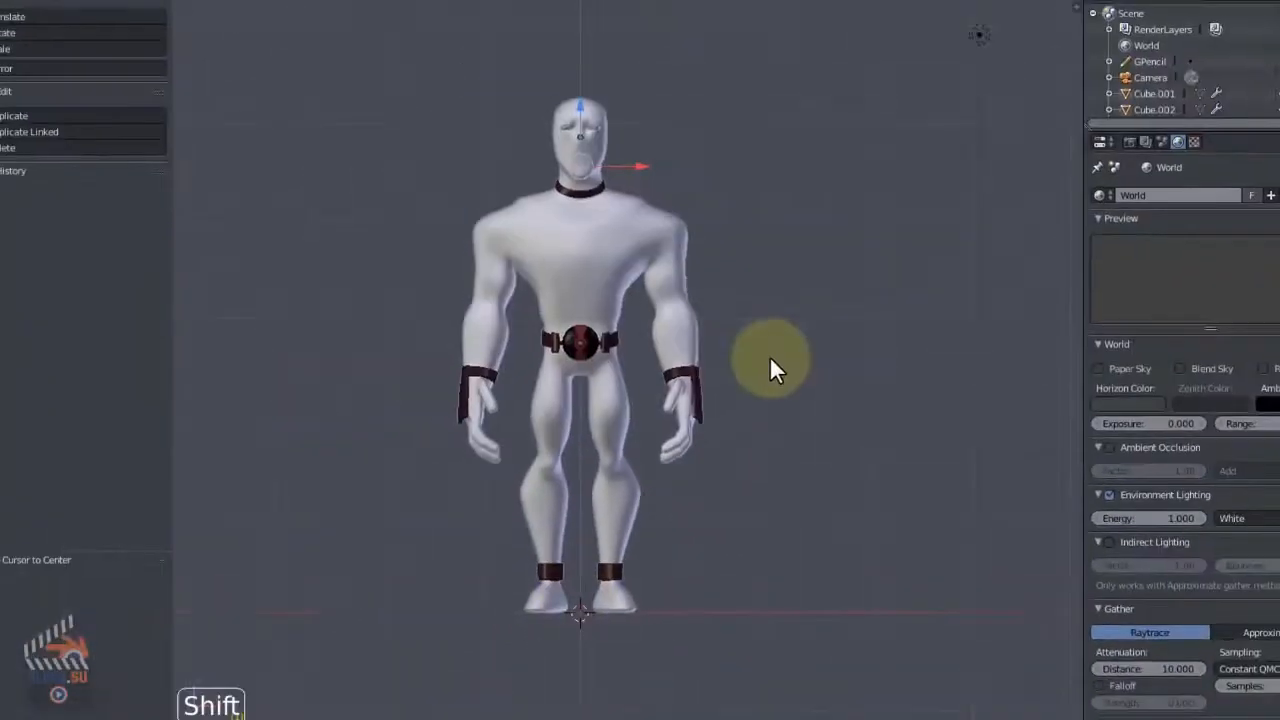
# Add a Human (Meta-Rig) armature at the 3D cursor and scale it about 2.53 times to match the character's height.
pyautogui.hotkey('shift', 'a')
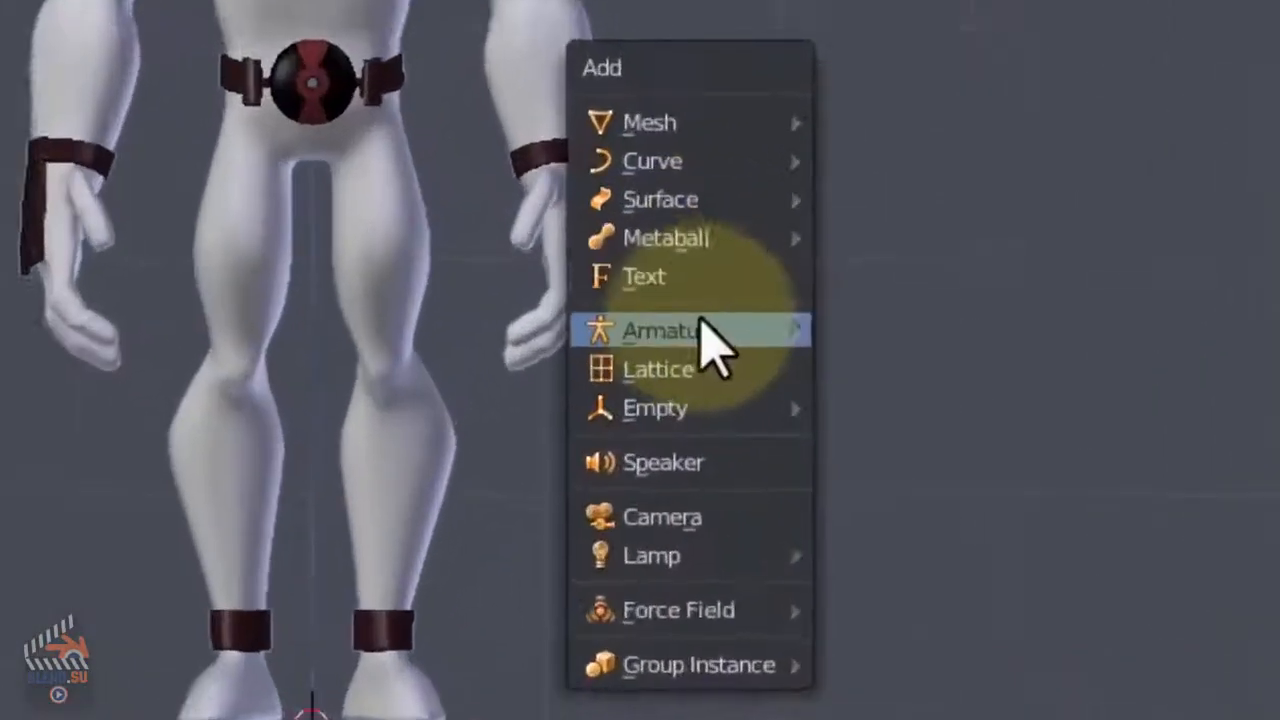
pyautogui.moveTo(705, 332)
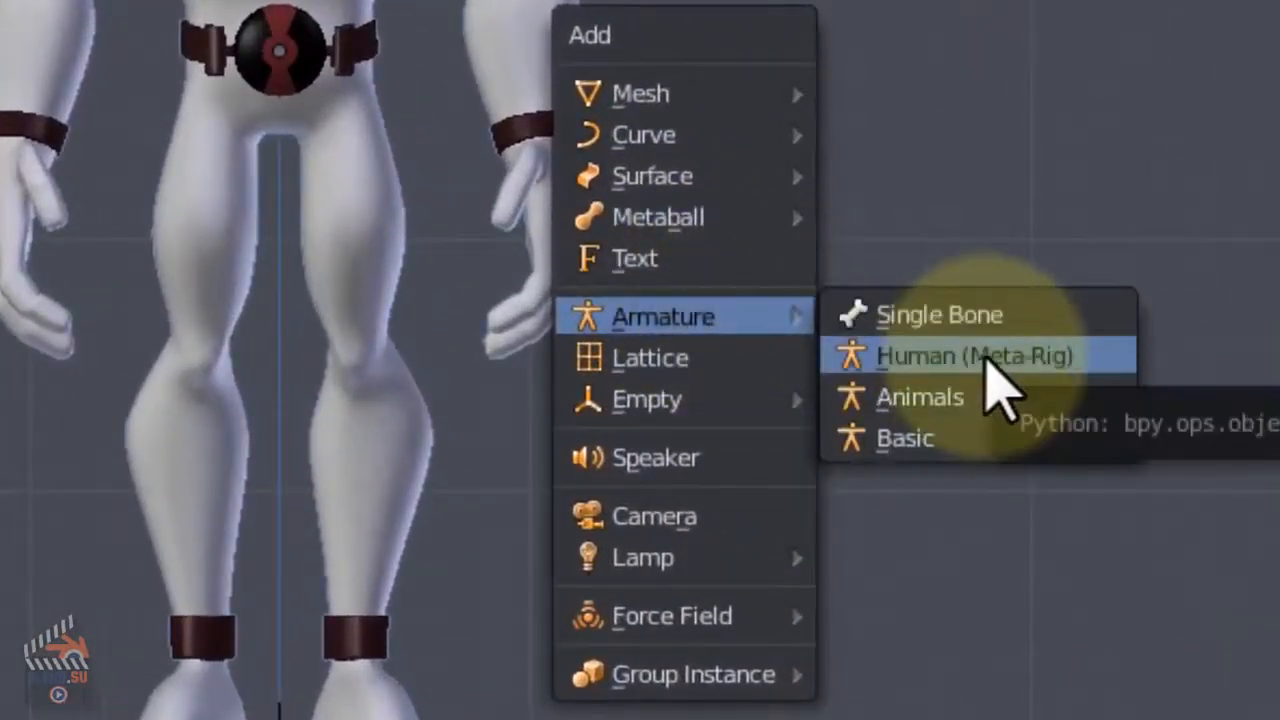
pyautogui.click(987, 358)
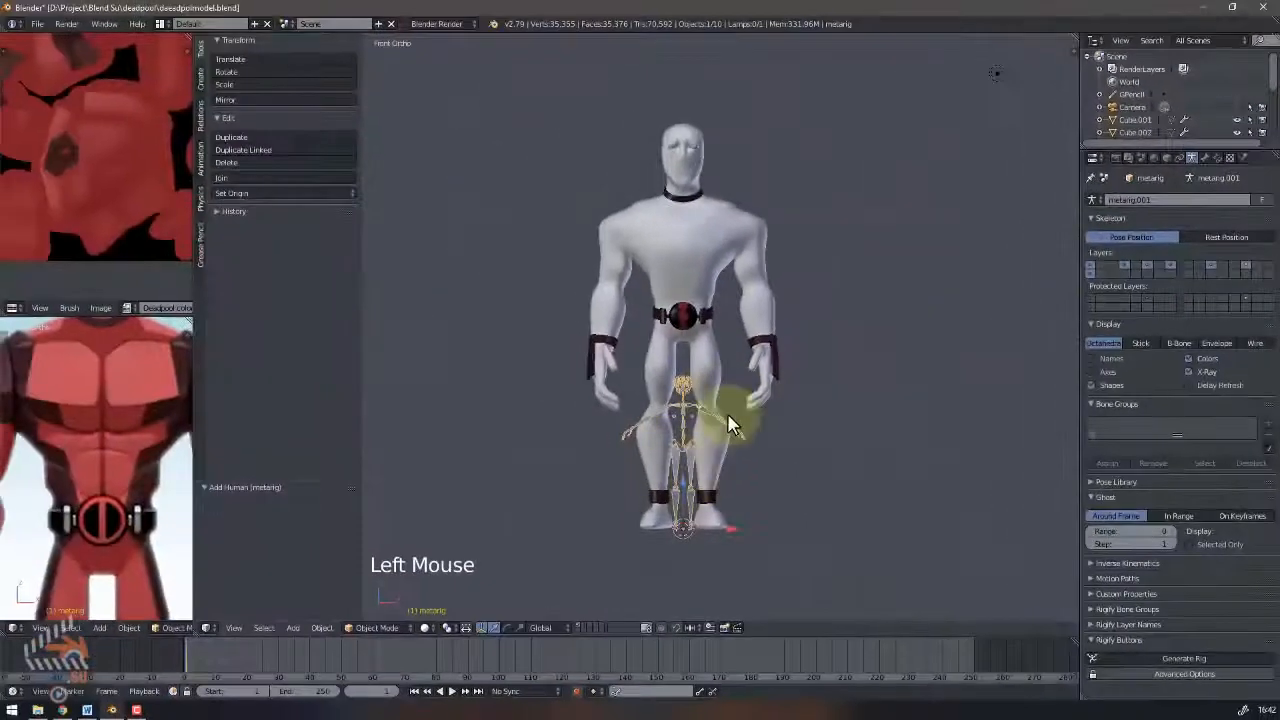
pyautogui.press('s')
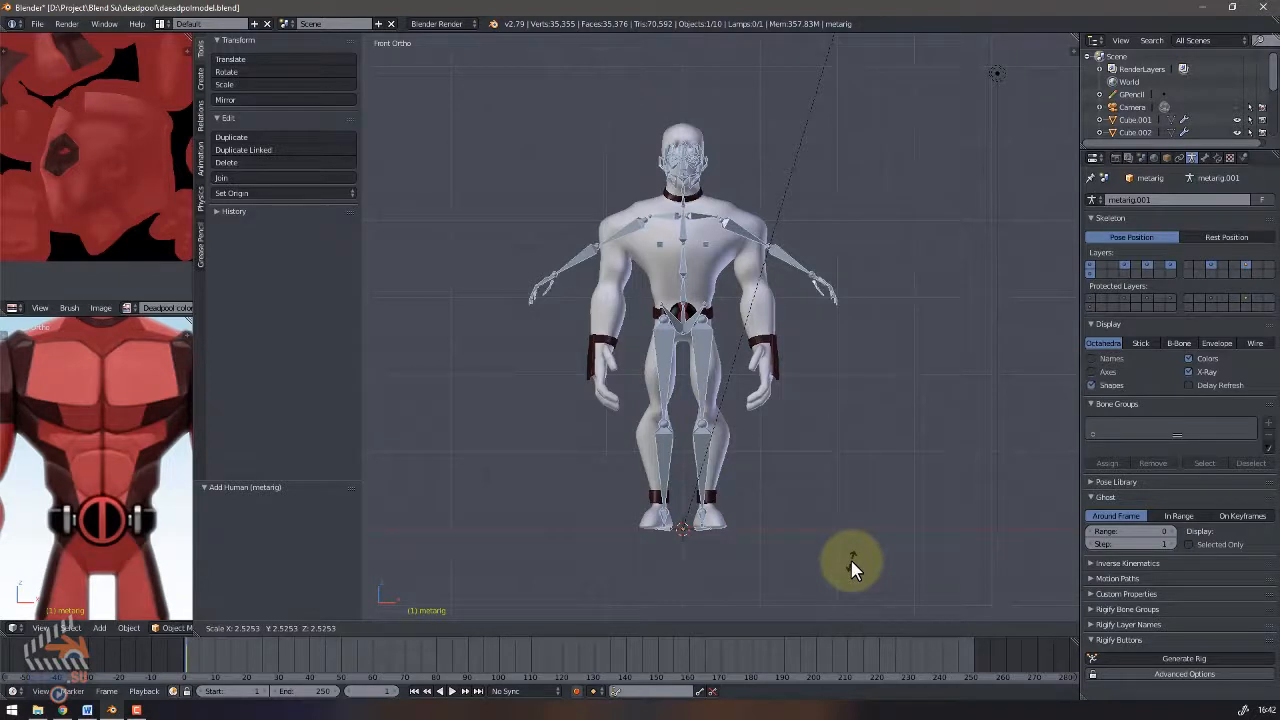
pyautogui.click(851, 566)
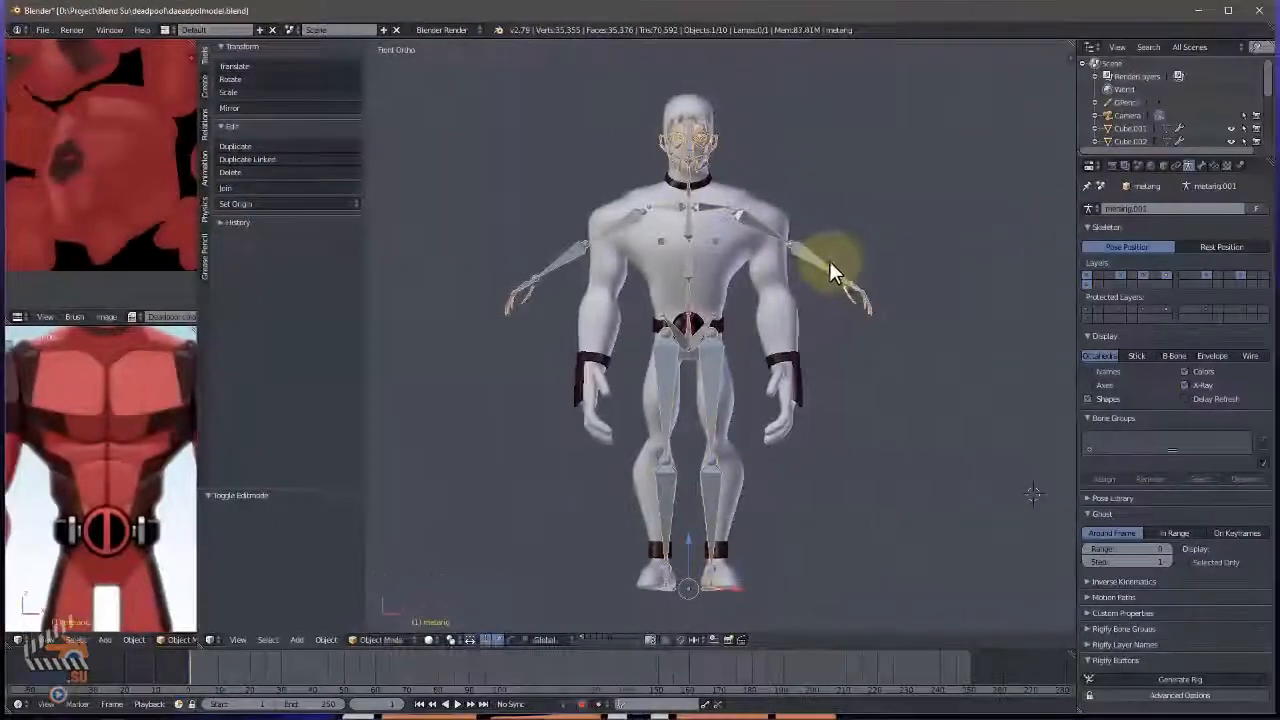
# Put the meta-rig into Edit Mode and enable X-Axis Mirror for the armature.
pyautogui.rightClick(829, 262)
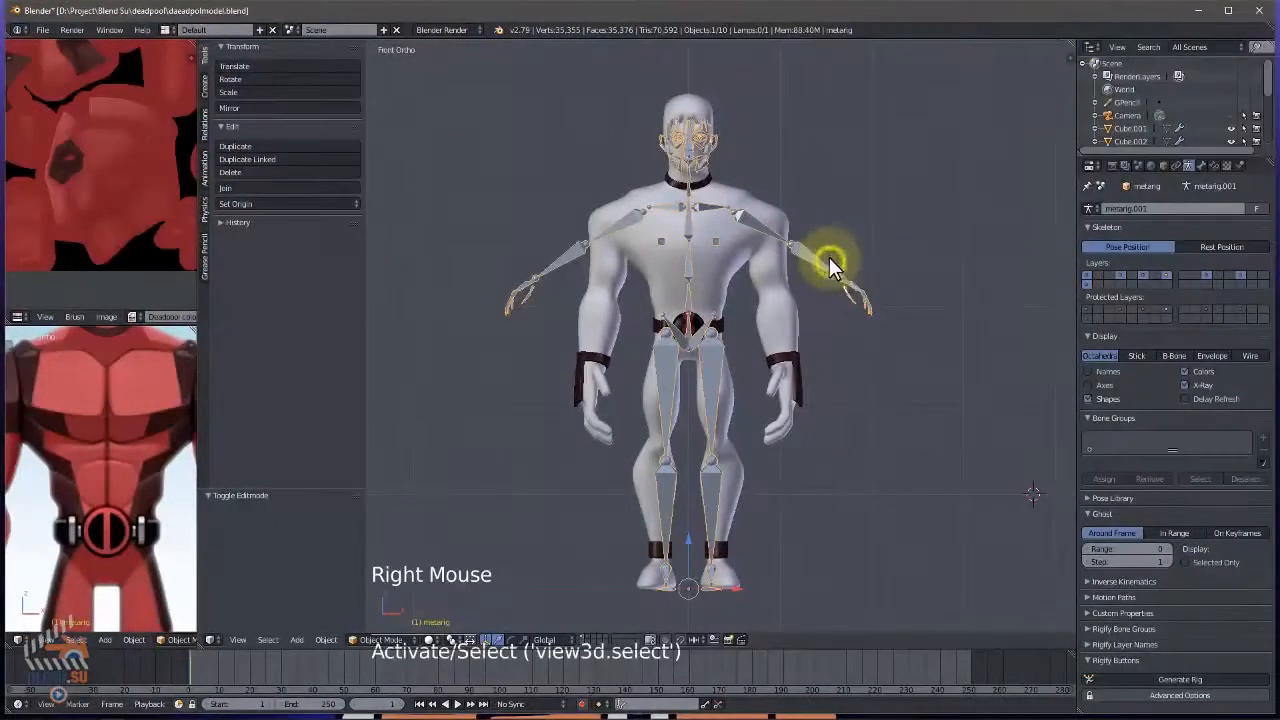
pyautogui.click(368, 641)
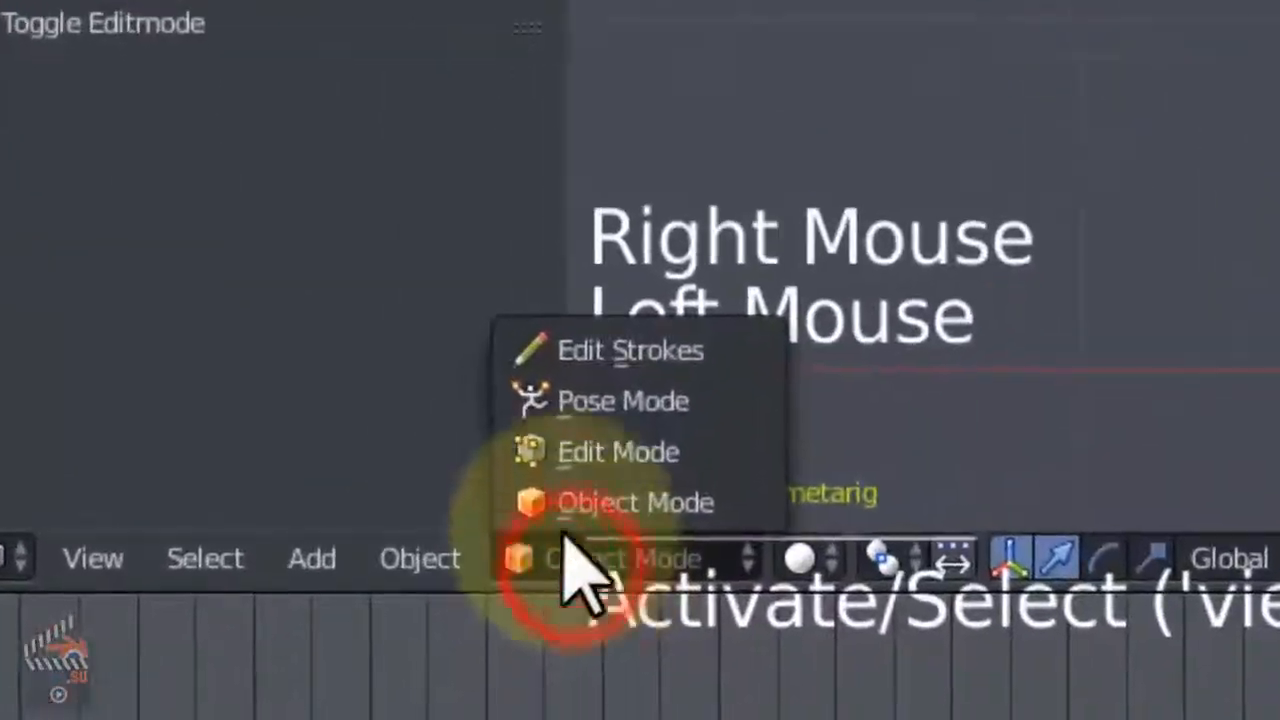
pyautogui.click(600, 452)
pyautogui.press('t')
pyautogui.press('t')
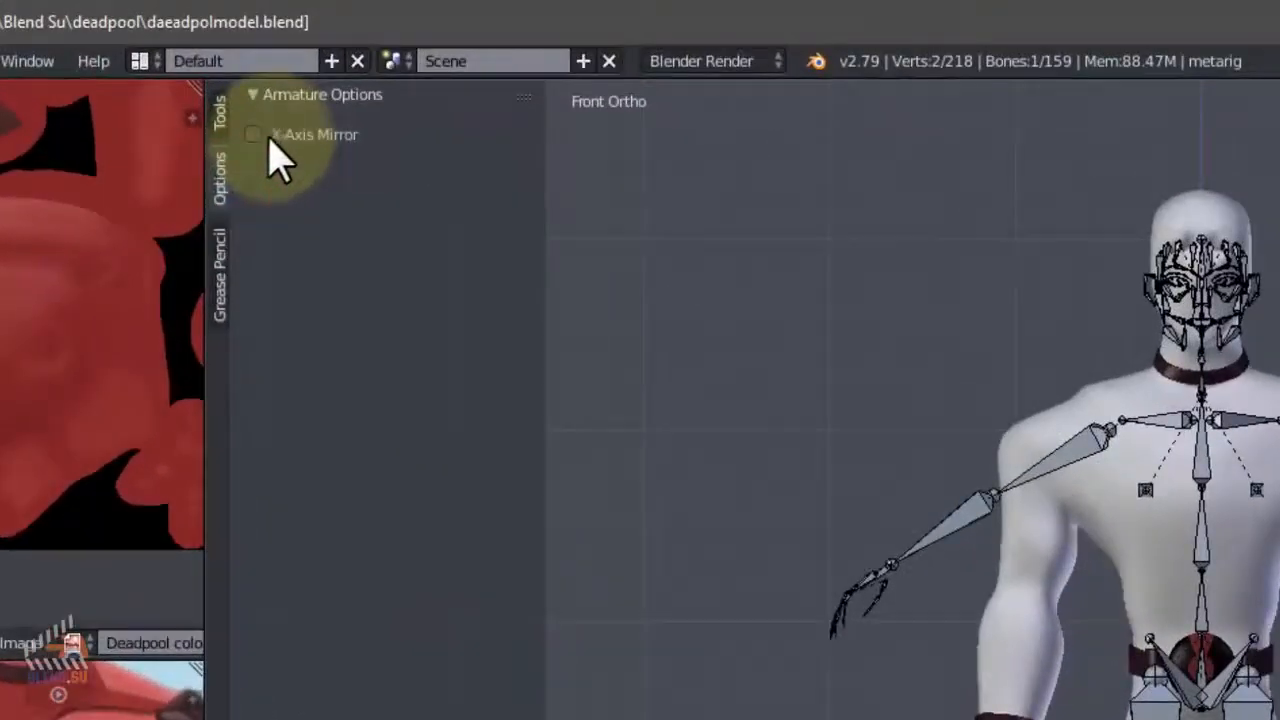
pyautogui.click(259, 137)
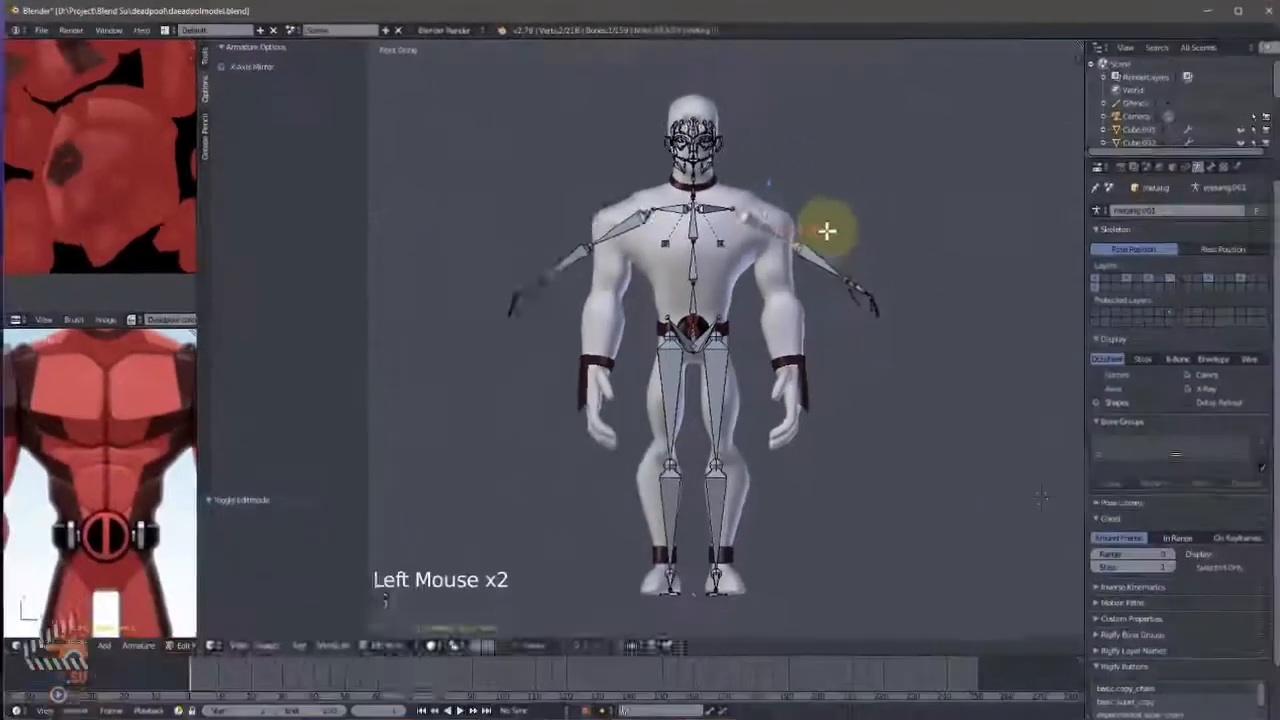
# Try moving the left upper-arm and forearm bones to test mirrored editing.
pyautogui.press('g')
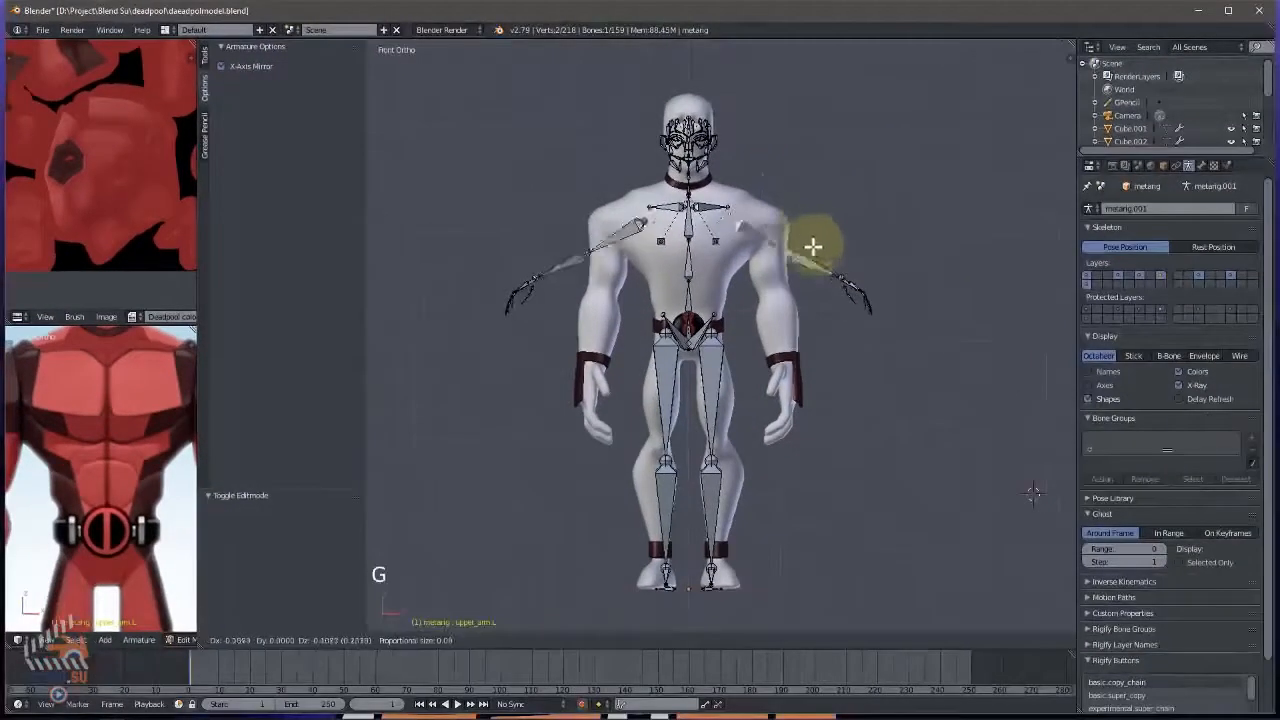
pyautogui.click(812, 243)
pyautogui.press('g')
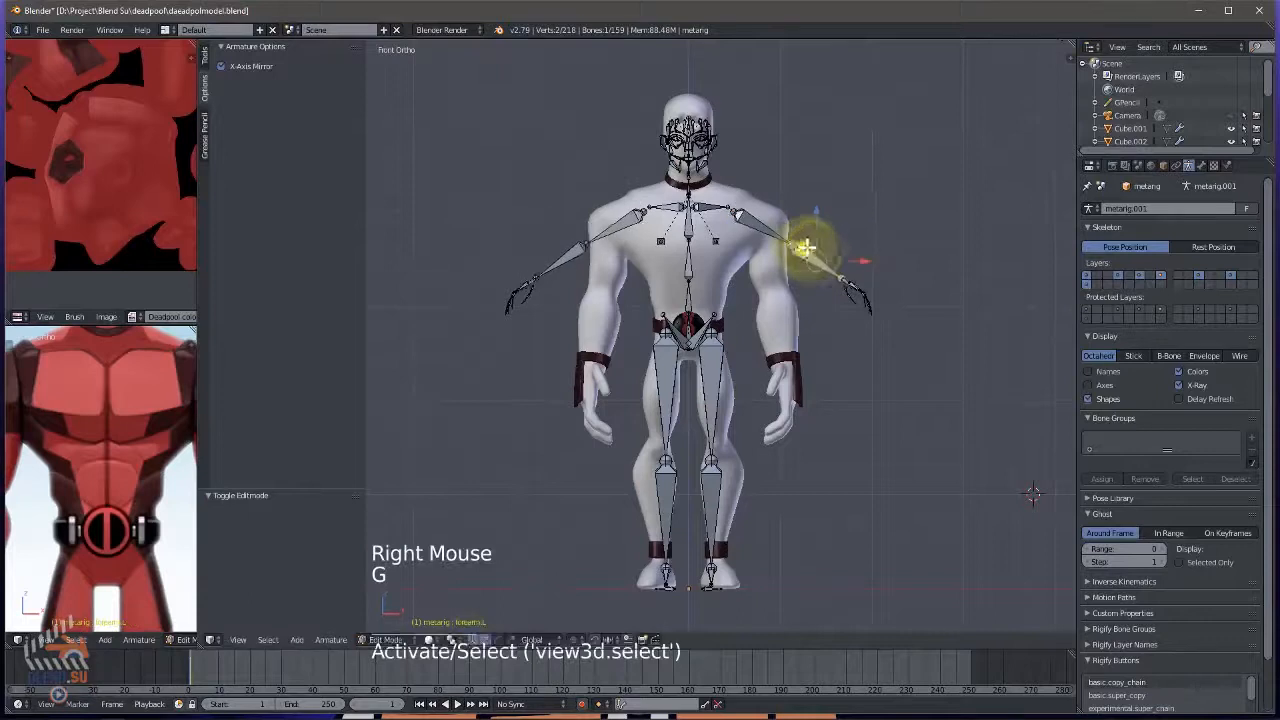
# Examine the pivot point options available for editing the armature.
pyautogui.click(452, 639)
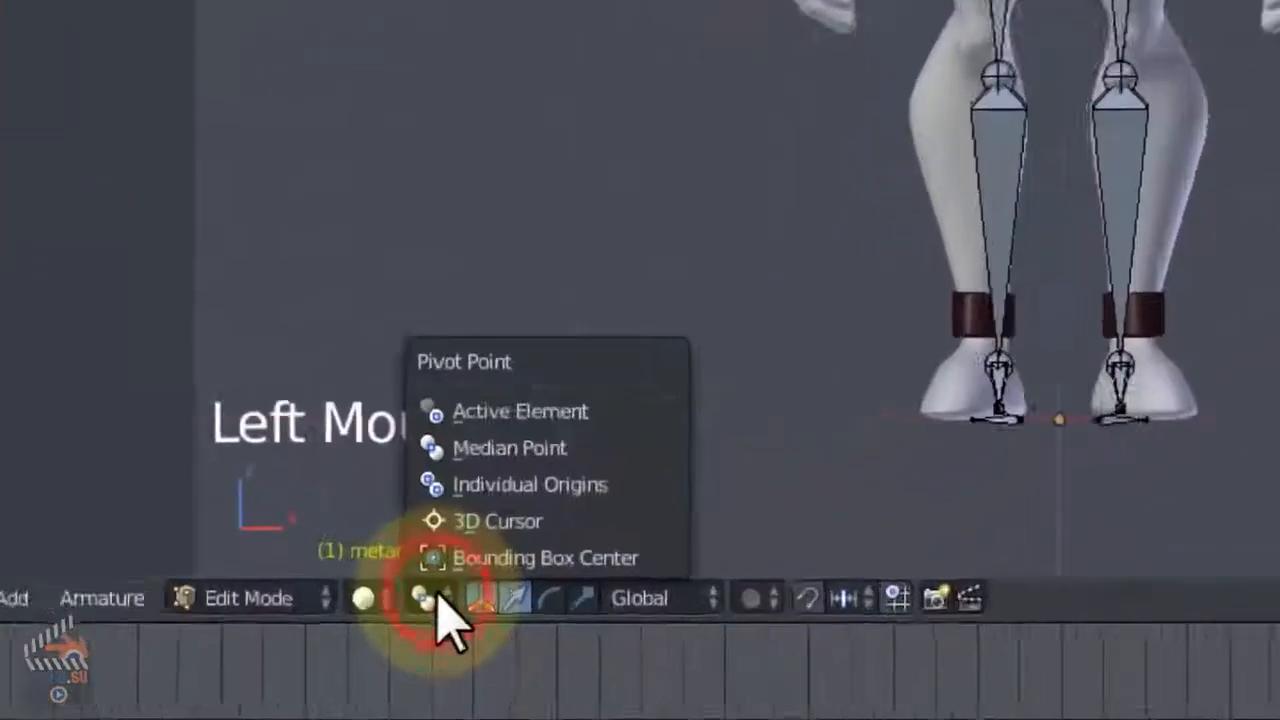
pyautogui.click(638, 173)
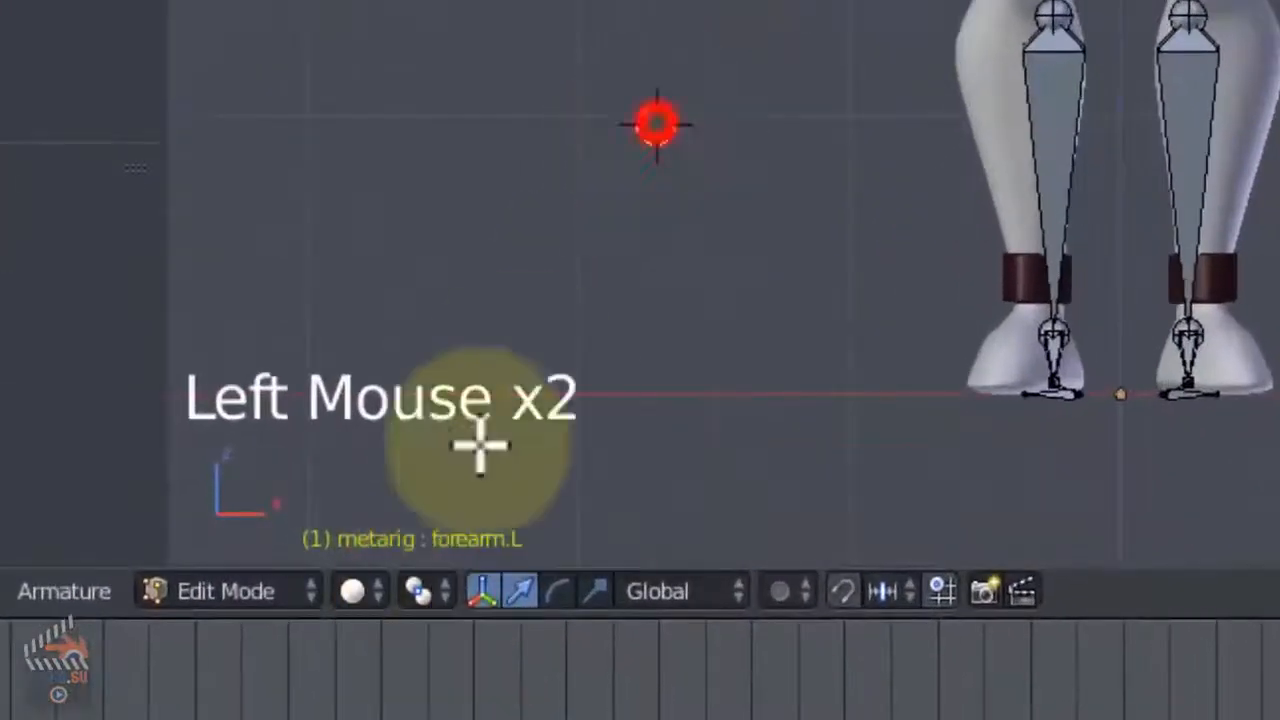
pyautogui.click(424, 599)
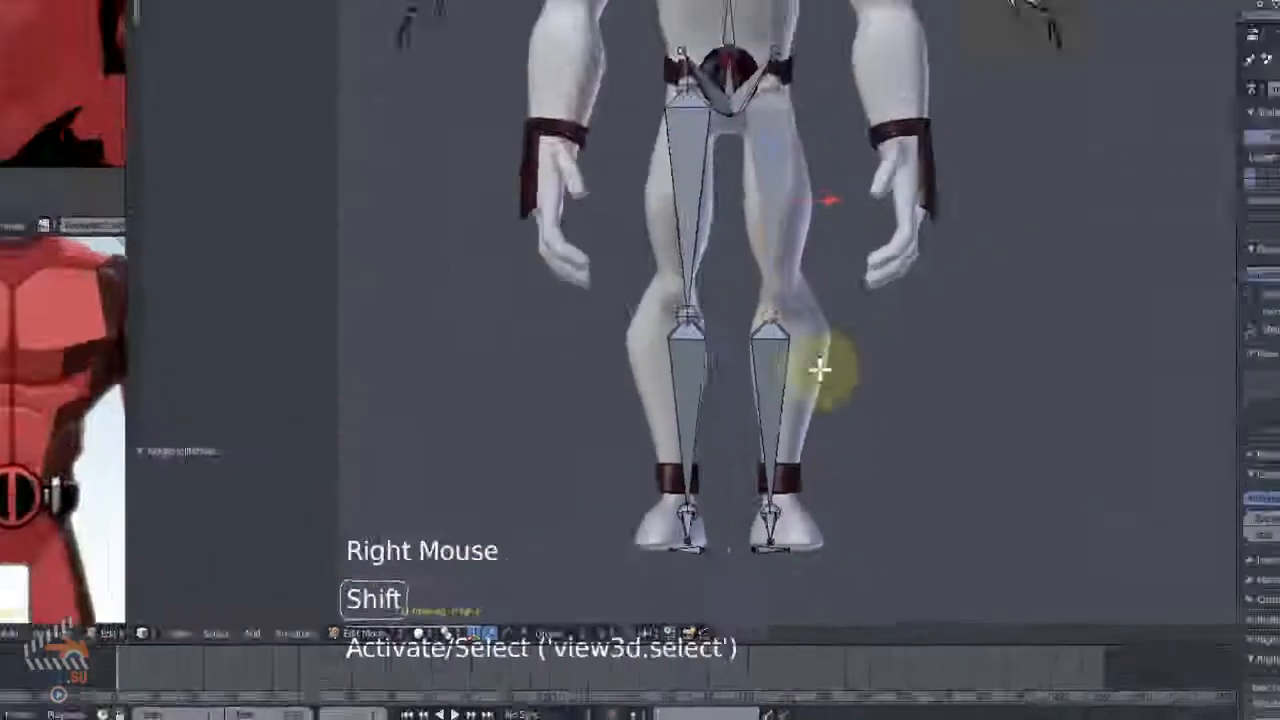
# Select the whole left leg's bone chain and move it outward along X by 0.066 to centre it in the leg.
pyautogui.keyDown('shift'); pyautogui.moveTo(820, 369); pyautogui.dragTo(754, 446, button='middle'); pyautogui.keyUp('shift')
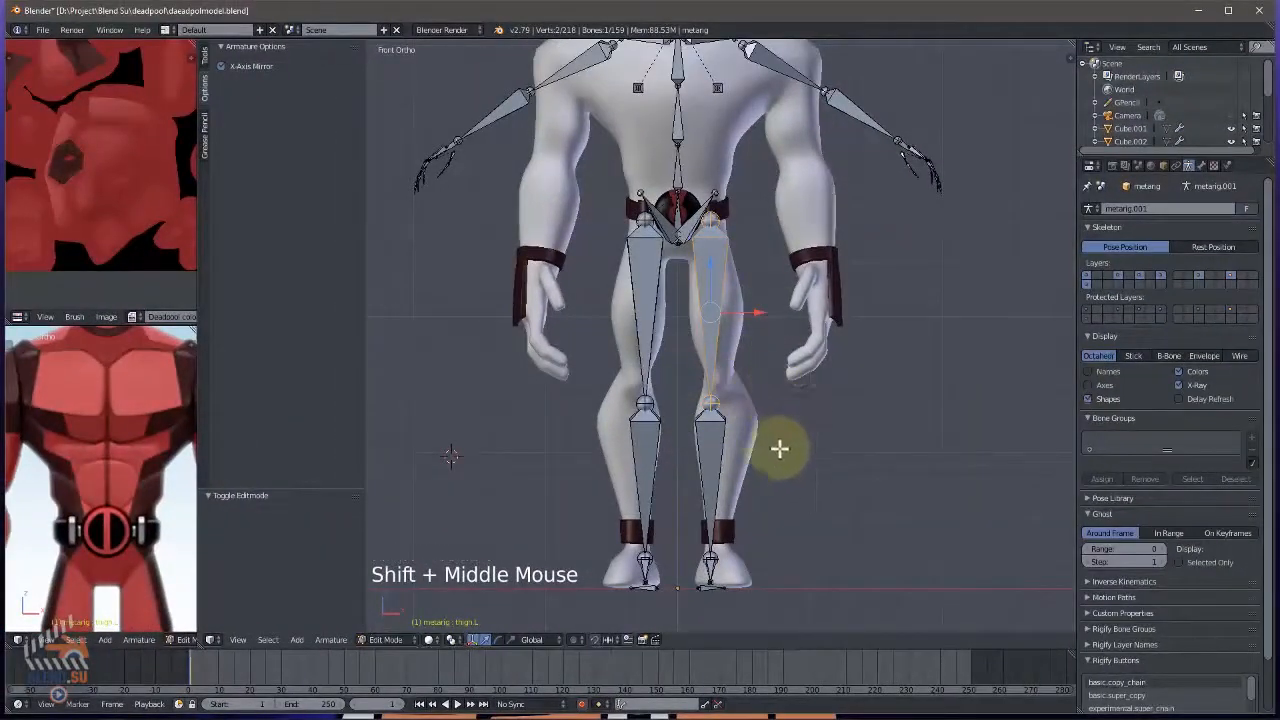
pyautogui.press('b')
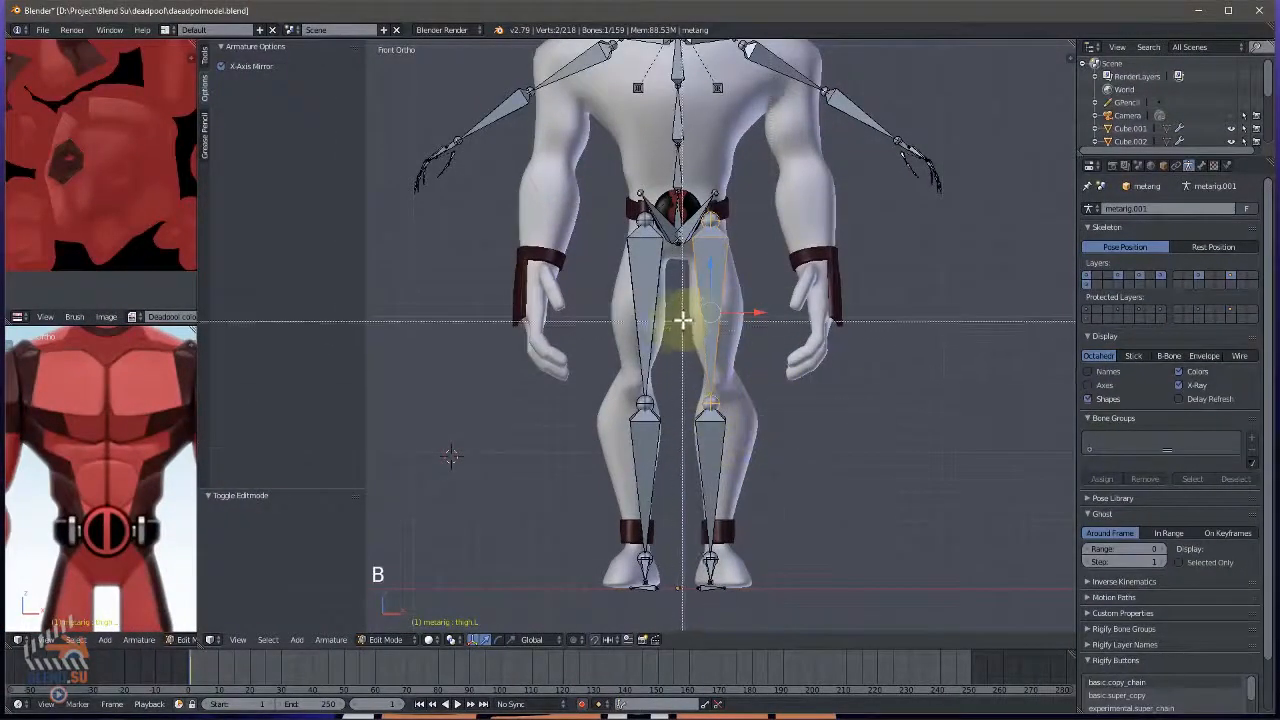
pyautogui.moveTo(680, 268); pyautogui.dragTo(726, 575)
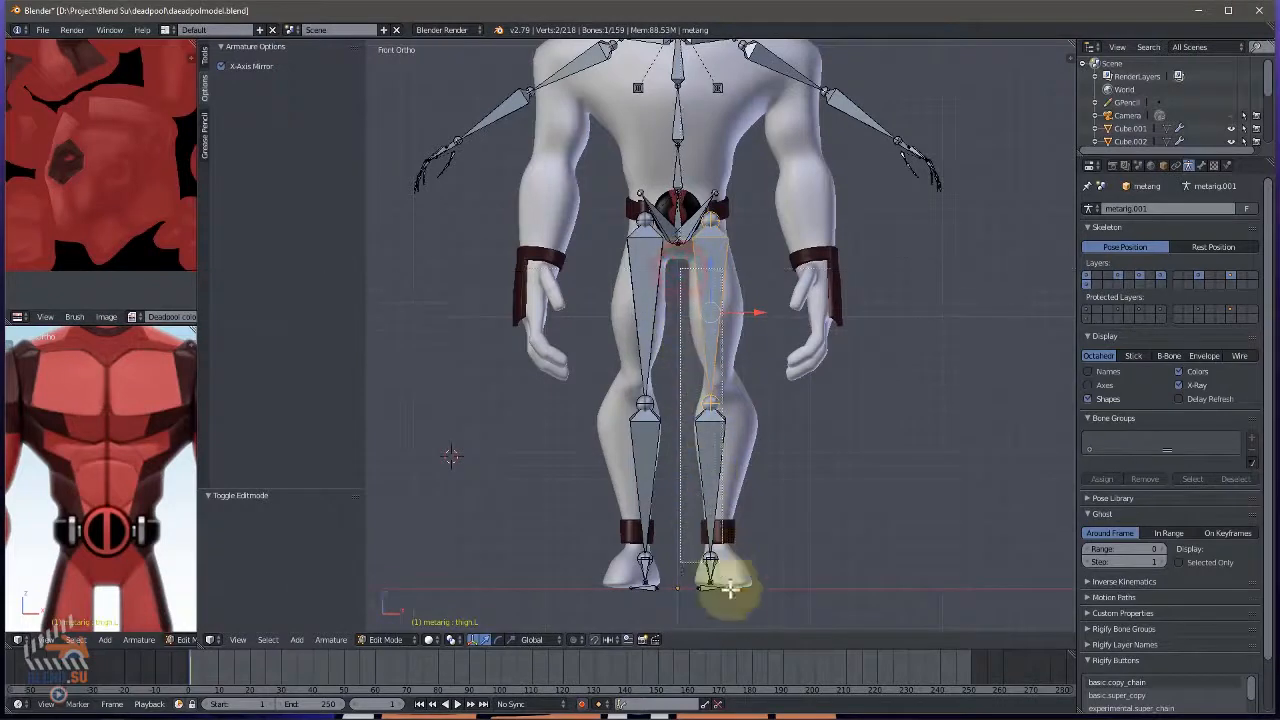
pyautogui.moveTo(750, 617); pyautogui.dragTo(751, 610)
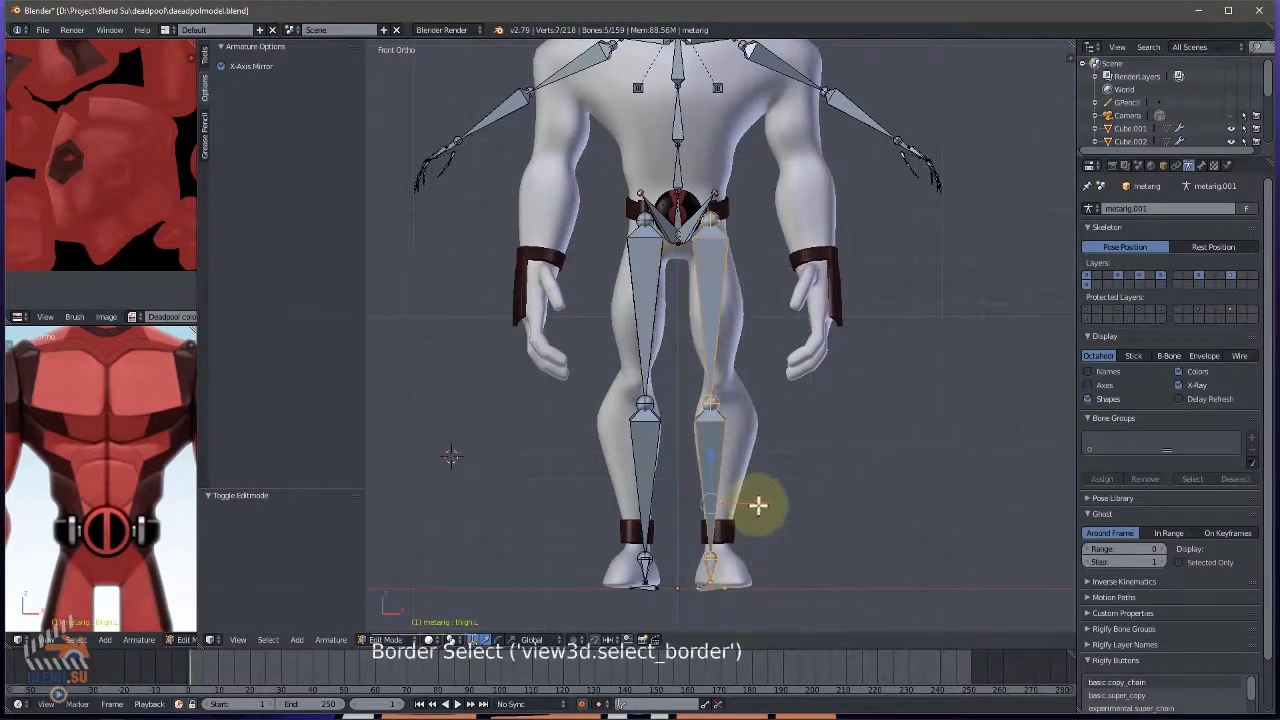
pyautogui.moveTo(760, 505); pyautogui.dragTo(769, 503)
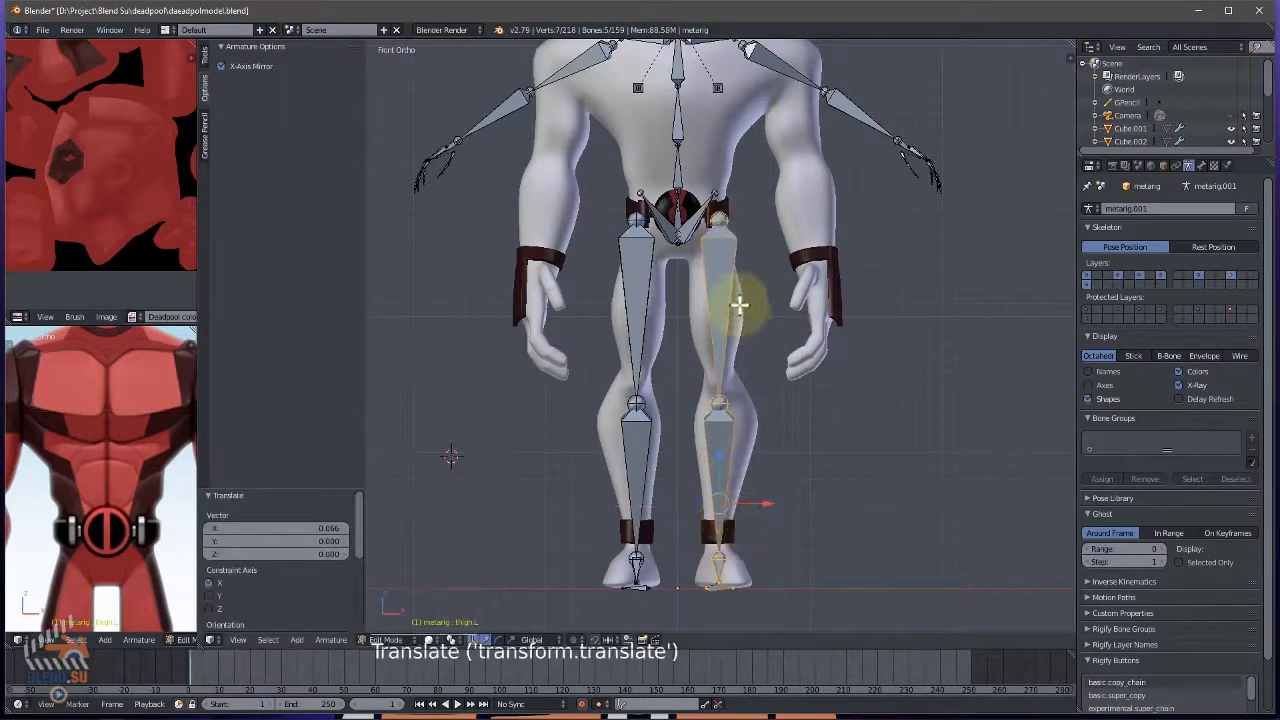
# In side view, shift the left leg's bones along the Y axis to line the ankle up with the mesh.
pyautogui.press('KP_3')
pyautogui.moveTo(650, 505); pyautogui.dragTo(686, 523)
pyautogui.keyDown('shift'); pyautogui.moveTo(686, 523); pyautogui.dragTo(731, 443, button='middle'); pyautogui.keyUp('shift')
pyautogui.press('b')
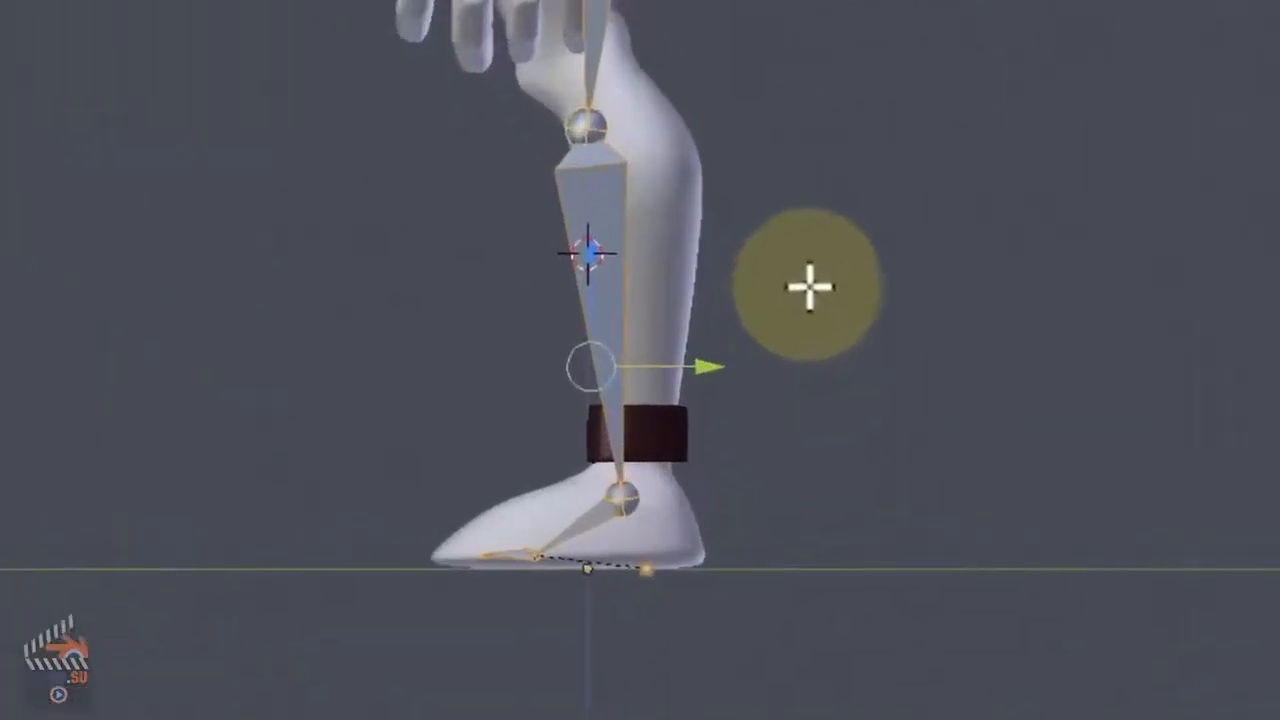
pyautogui.moveTo(772, 390); pyautogui.dragTo(570, 533)
pyautogui.moveTo(343, 625); pyautogui.dragTo(352, 618)
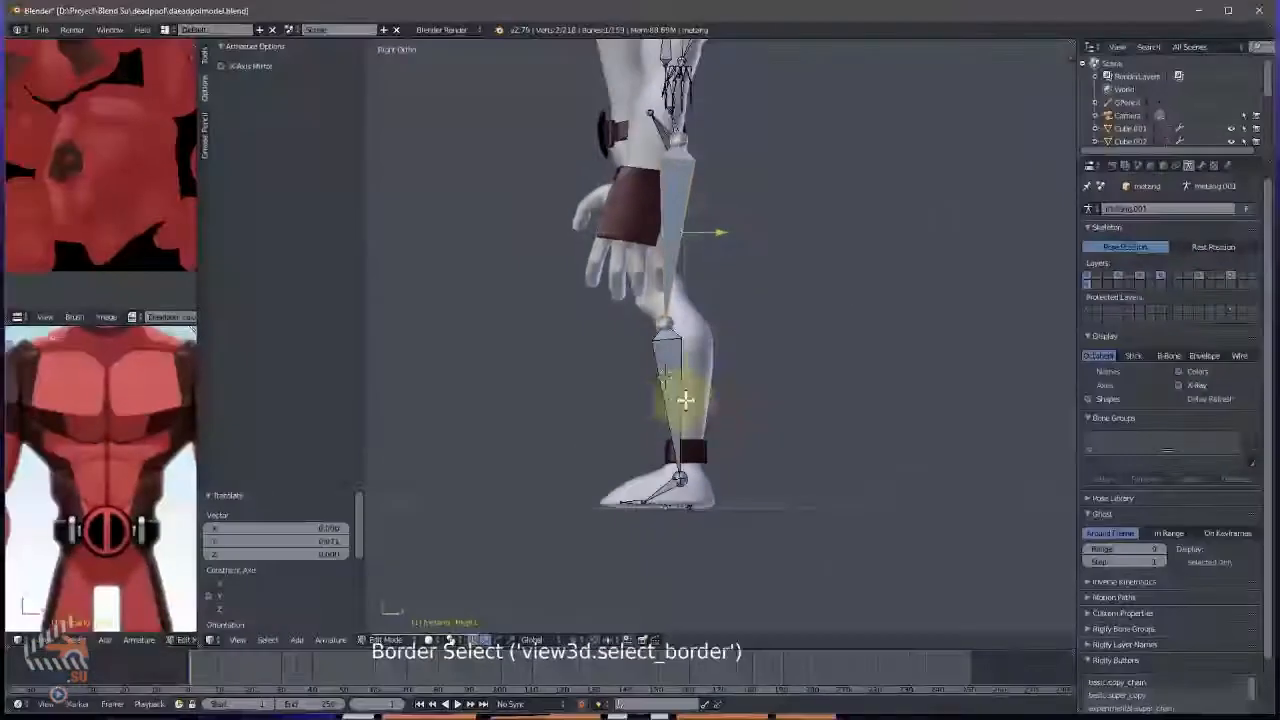
# Rotate the left thigh bone in side view and move it so its upper end tilts toward the character's front.
pyautogui.keyDown('shift'); pyautogui.moveTo(685, 400); pyautogui.dragTo(714, 234, button='middle'); pyautogui.keyUp('shift')
pyautogui.scroll(2, 714, 234)
pyautogui.press('r')
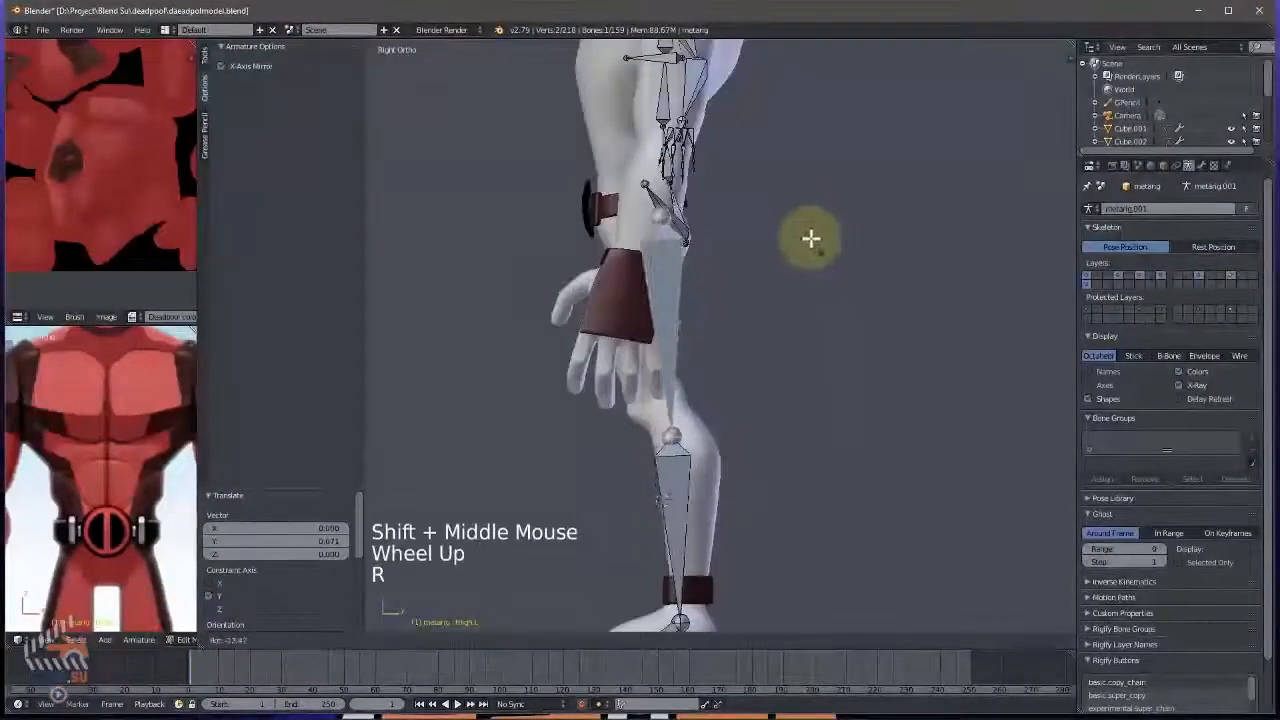
pyautogui.press('g')
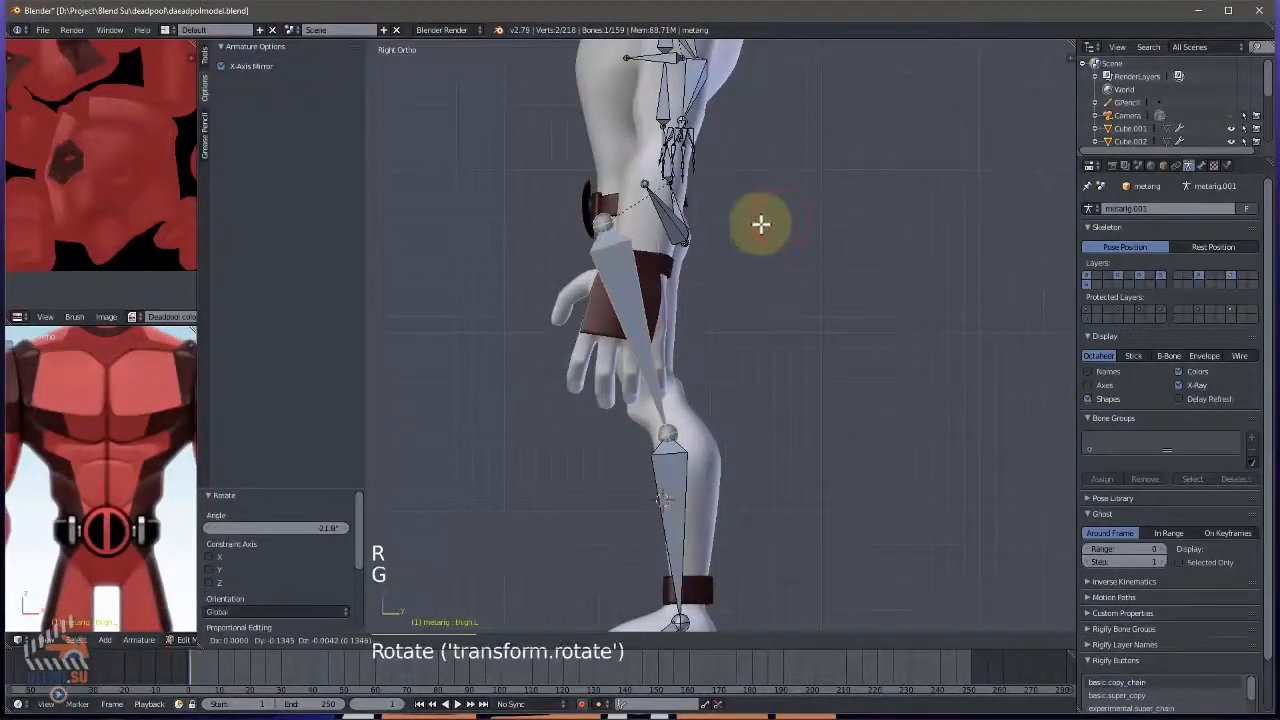
# Select the left knee joint and move it up by about 0.2 and slightly forward to fit the mesh's knee.
pyautogui.scroll(-2, 760, 220)
pyautogui.keyDown('shift'); pyautogui.moveTo(760, 220); pyautogui.dragTo(680, 395, button='middle'); pyautogui.keyUp('shift')
pyautogui.rightClick(668, 401)
pyautogui.scroll(2, 668, 401)
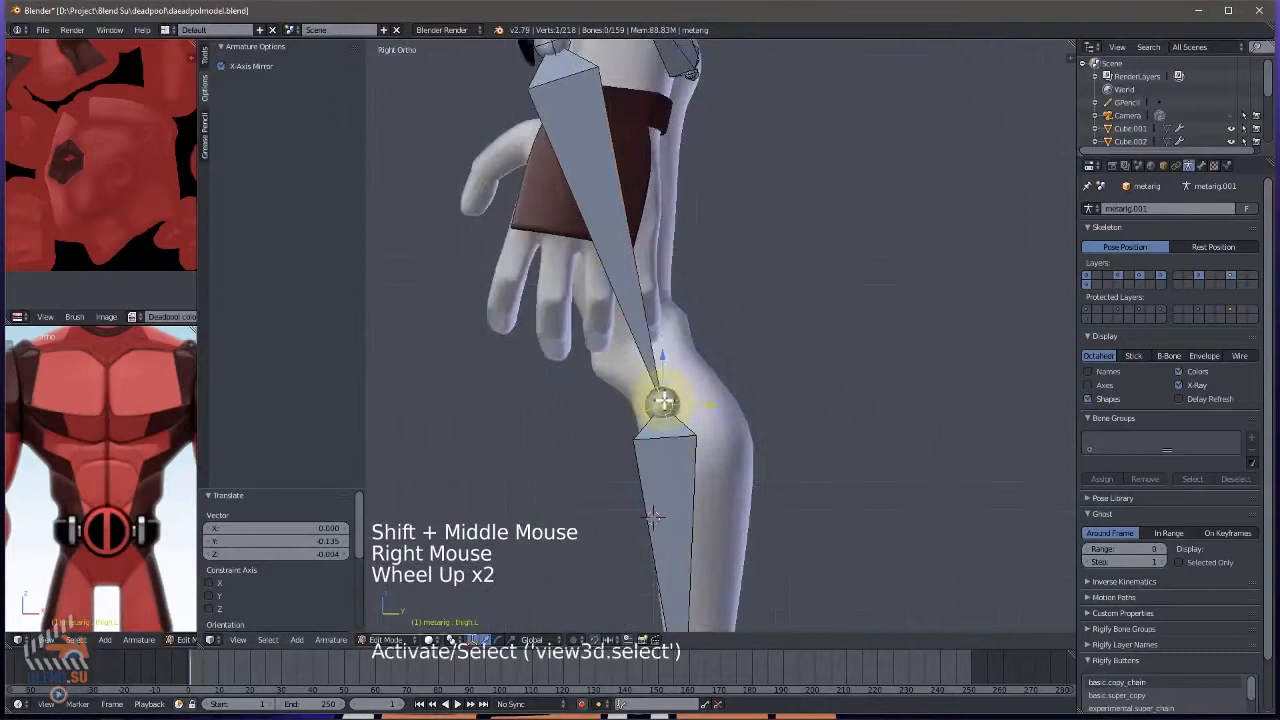
pyautogui.press('g')
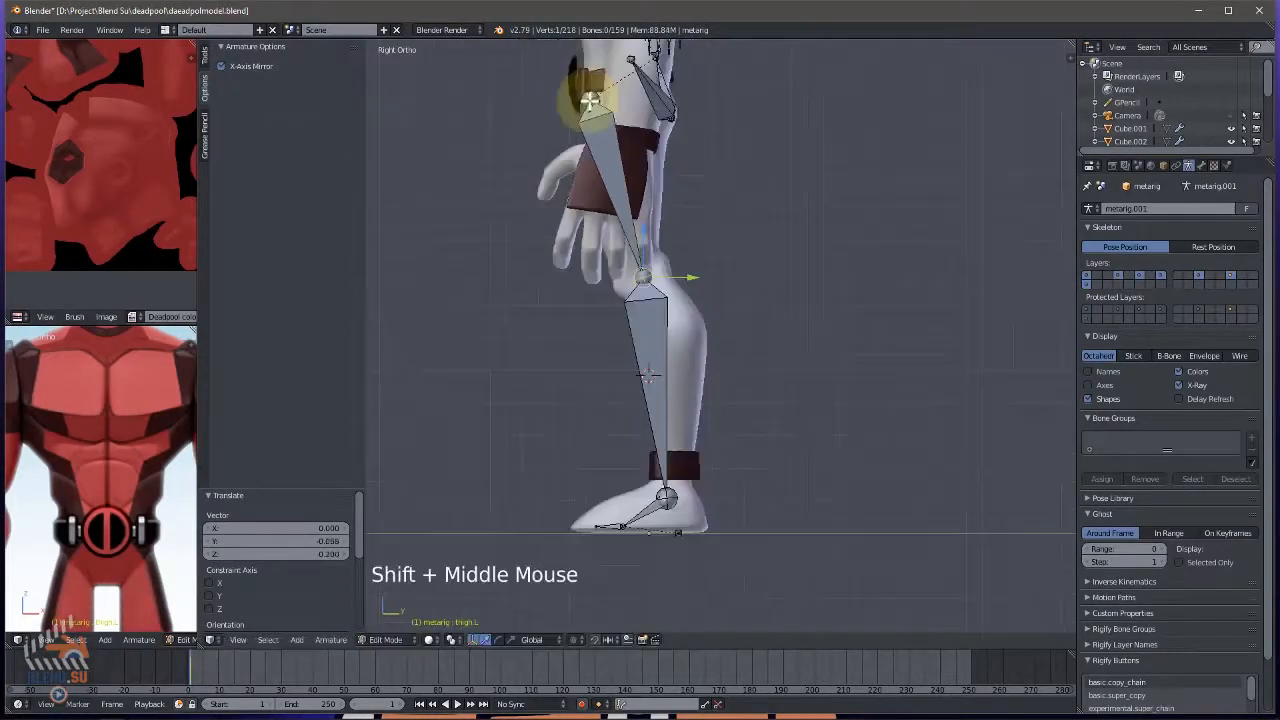
# Move the left thigh's upper joint by 0.225 along Y and -0.081 along Z into the hip, and view it from the front.
pyautogui.scroll(4, 590, 98)
pyautogui.keyDown('shift'); pyautogui.moveTo(590, 98); pyautogui.dragTo(600, 177, button='middle'); pyautogui.keyUp('shift')
pyautogui.press('g')
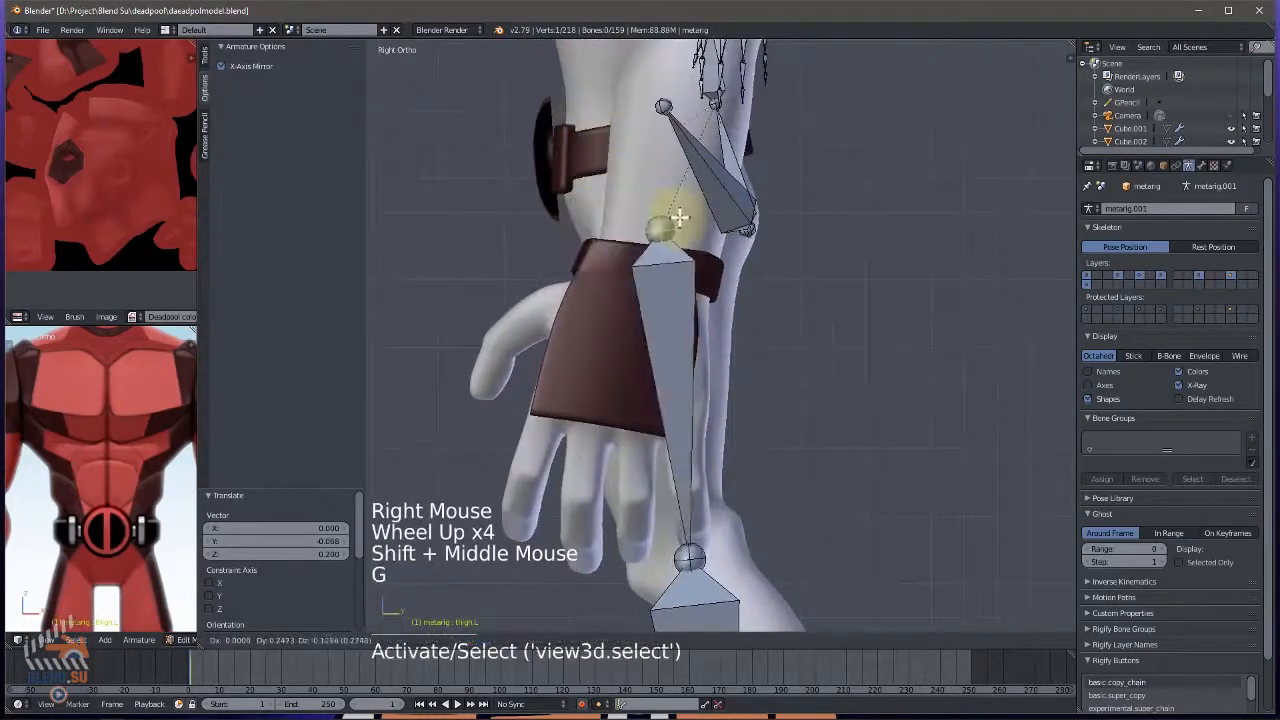
pyautogui.click(667, 213)
pyautogui.press('KP_1')
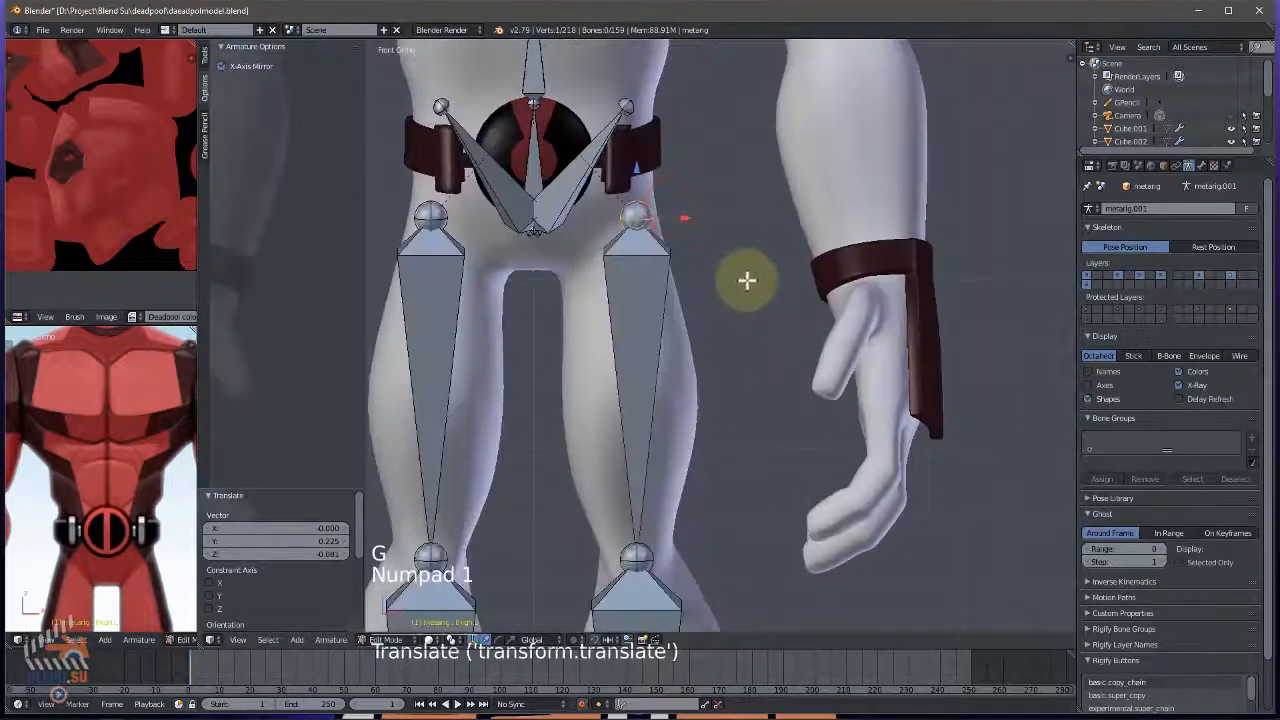
# In front view, move the left thigh's upper joint and the knee joint sideways to centre the bones in the leg.
pyautogui.press('g')
pyautogui.scroll(-4, 754, 217)
pyautogui.keyDown('shift'); pyautogui.moveTo(745, 240); pyautogui.dragTo(686, 243, button='middle'); pyautogui.keyUp('shift')
pyautogui.rightClick(688, 242)
pyautogui.press('g')
pyautogui.click(688, 242)
pyautogui.keyDown('shift'); pyautogui.moveTo(771, 332); pyautogui.dragTo(754, 360, button='middle'); pyautogui.keyUp('shift')
# Select the left foot bones and, in top view, rotate them so the toes turn outward, shifting them slightly along X to fit the foot.
pyautogui.press('a')
pyautogui.press('b')
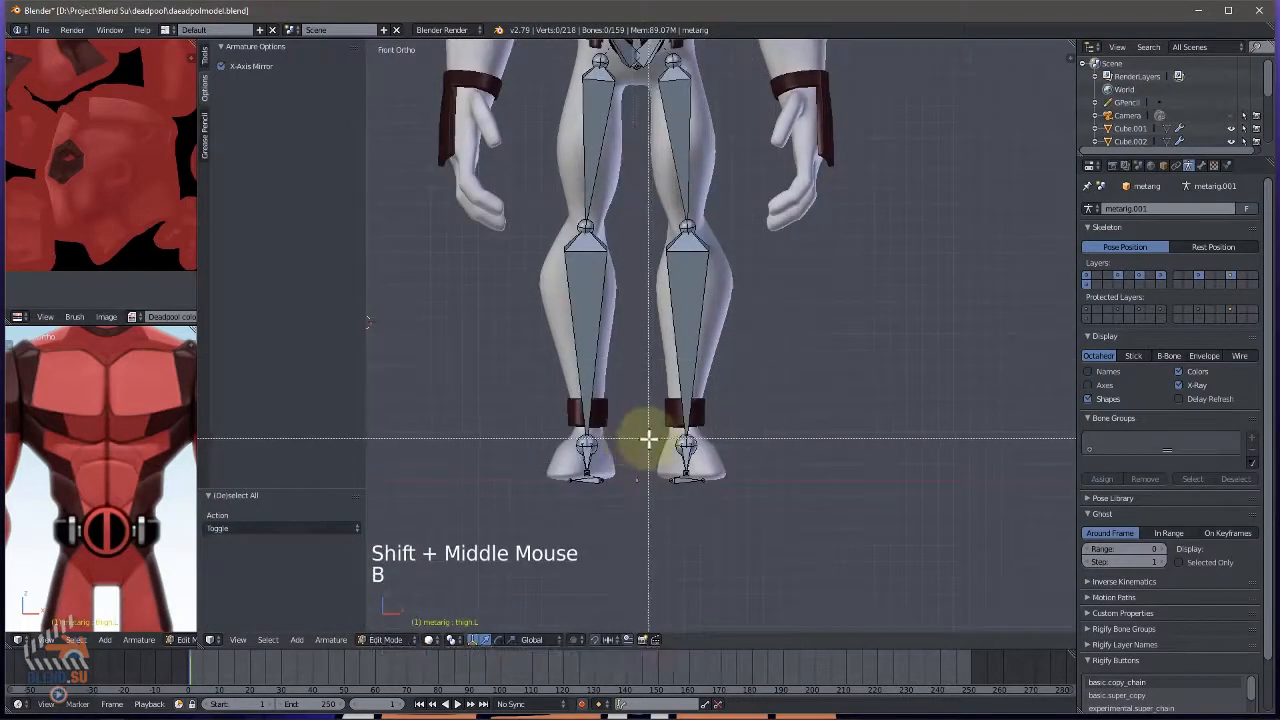
pyautogui.moveTo(642, 430); pyautogui.dragTo(746, 495)
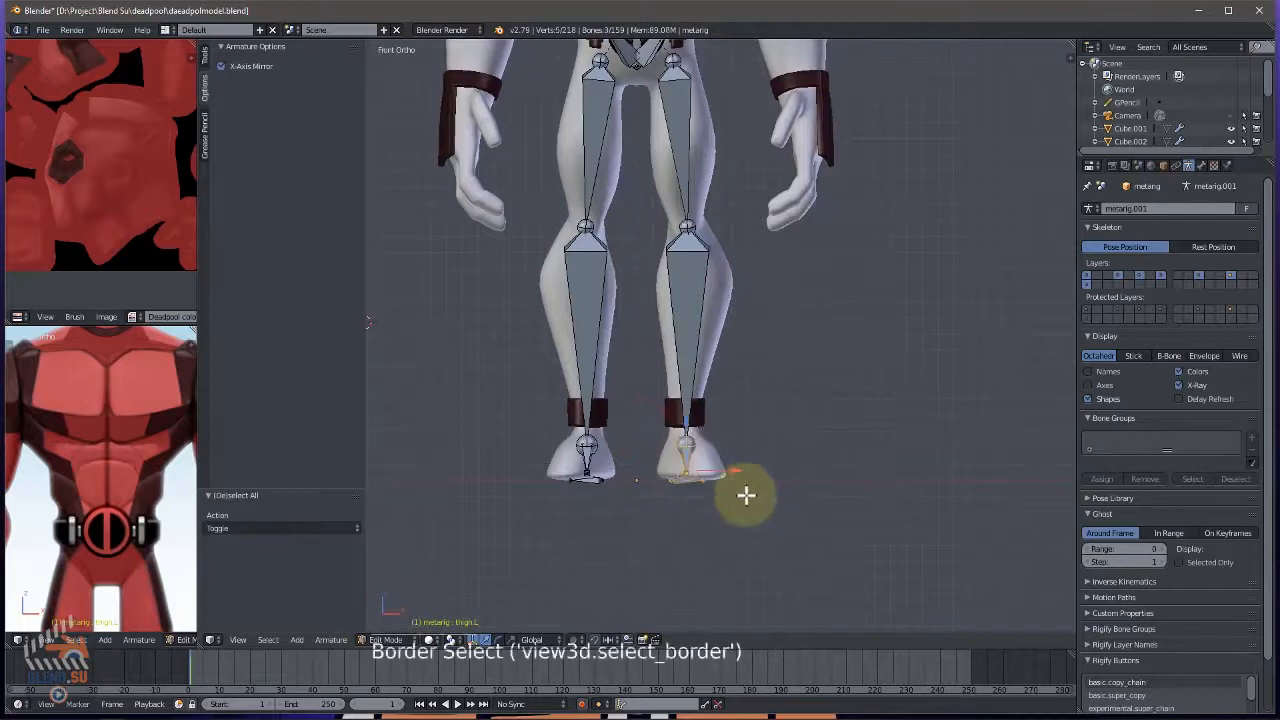
pyautogui.press('KP_7')
pyautogui.press('z')
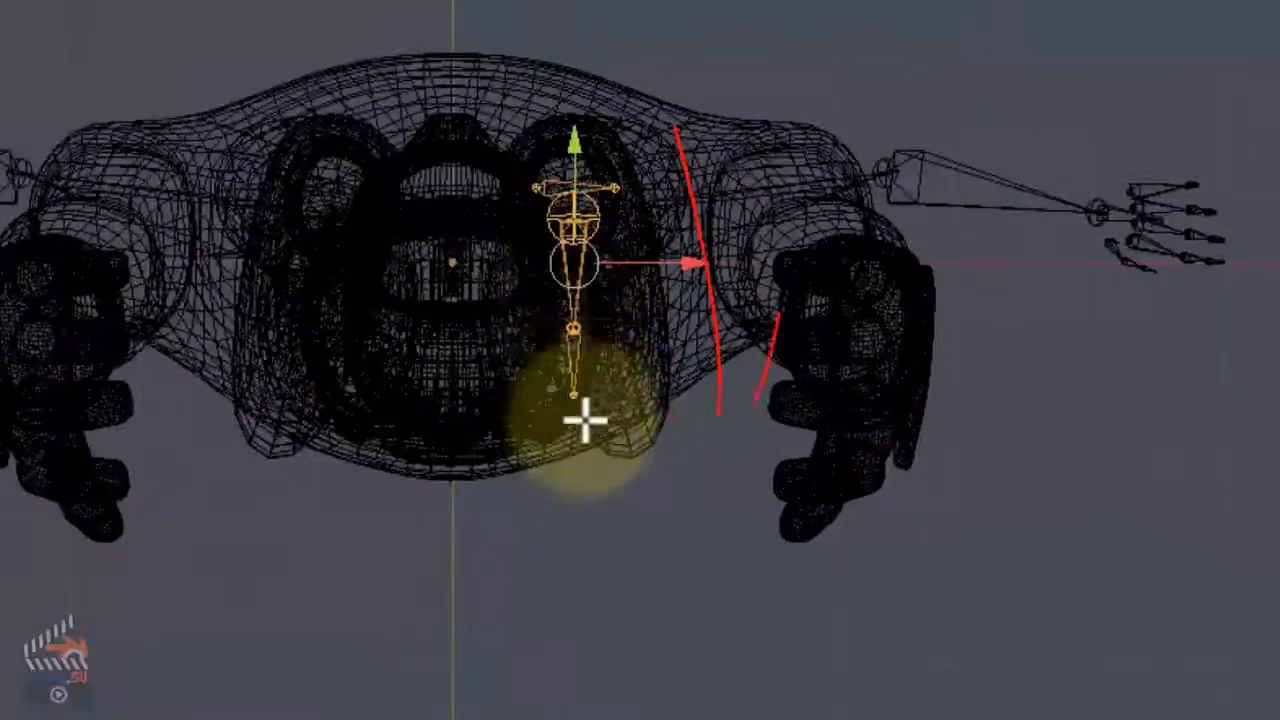
pyautogui.press('r')
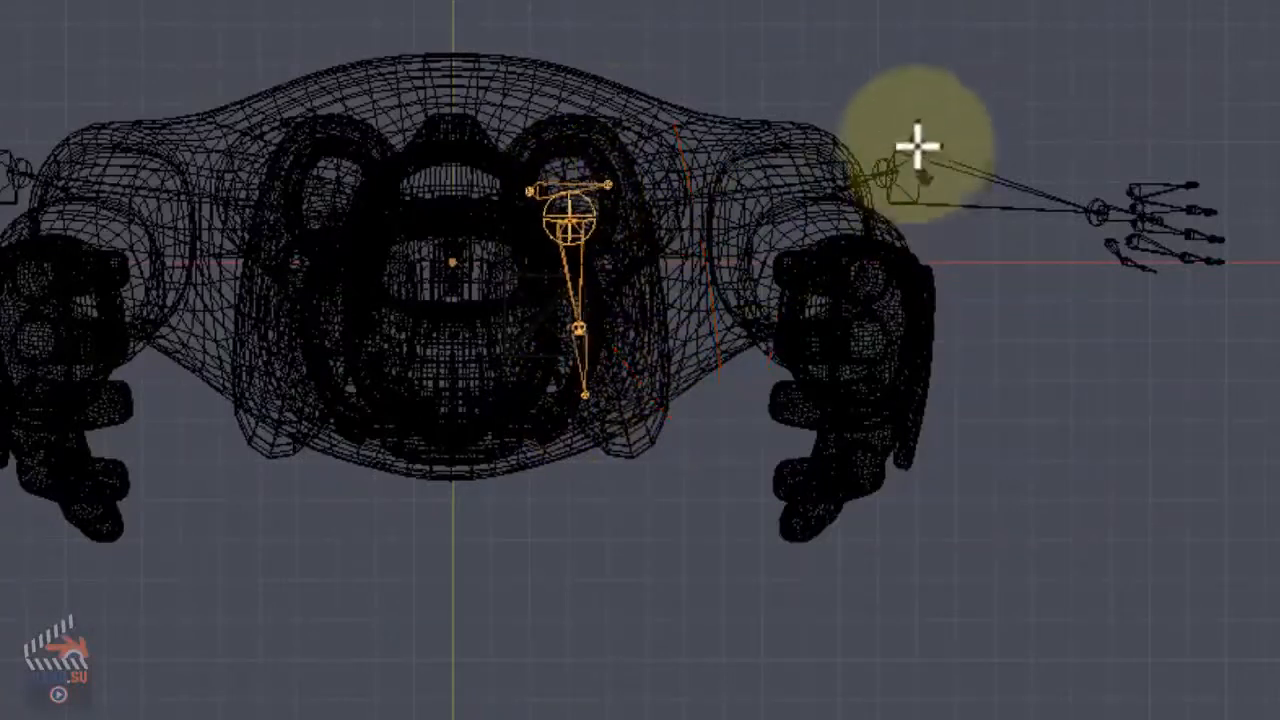
pyautogui.click(900, 109)
pyautogui.moveTo(676, 265); pyautogui.dragTo(702, 260)
pyautogui.press('r')
pyautogui.click(948, 40)
# In side view, reposition the toe bone's joints to fit the mesh's foot, ending with a move of -0.073 along Y and -0.012 along Z.
pyautogui.press('KP_1')
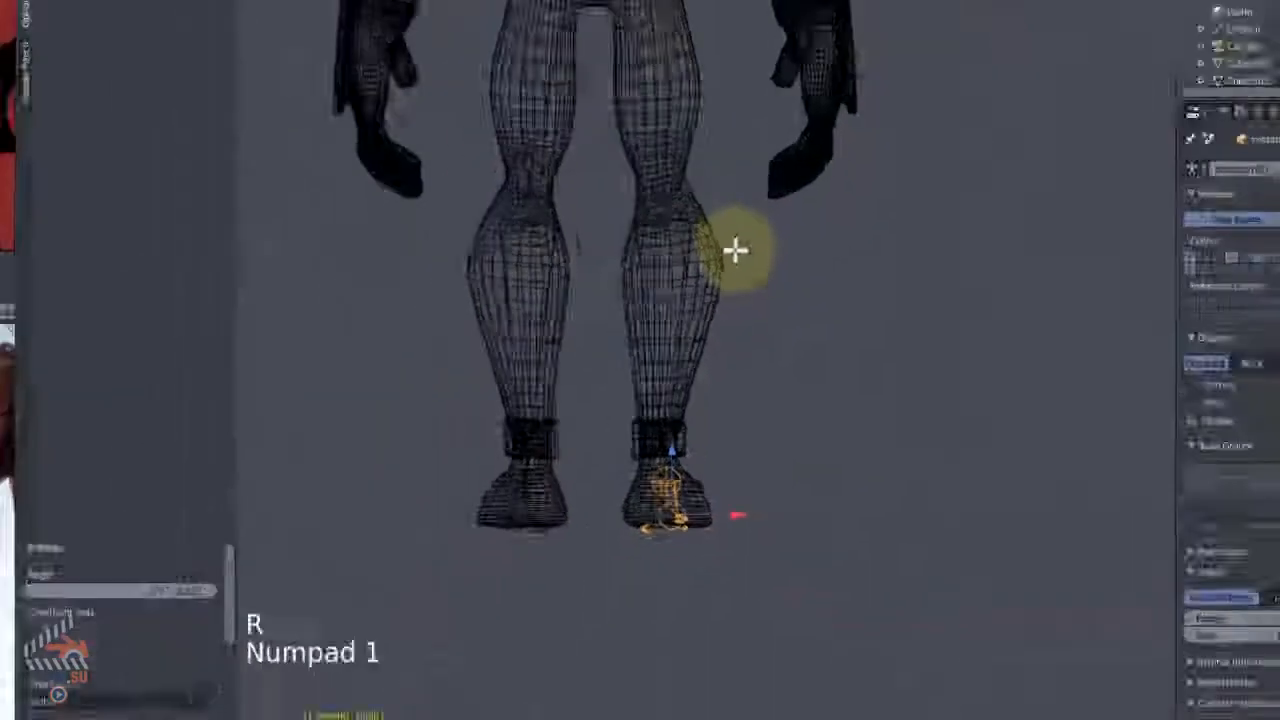
pyautogui.press('KP_3')
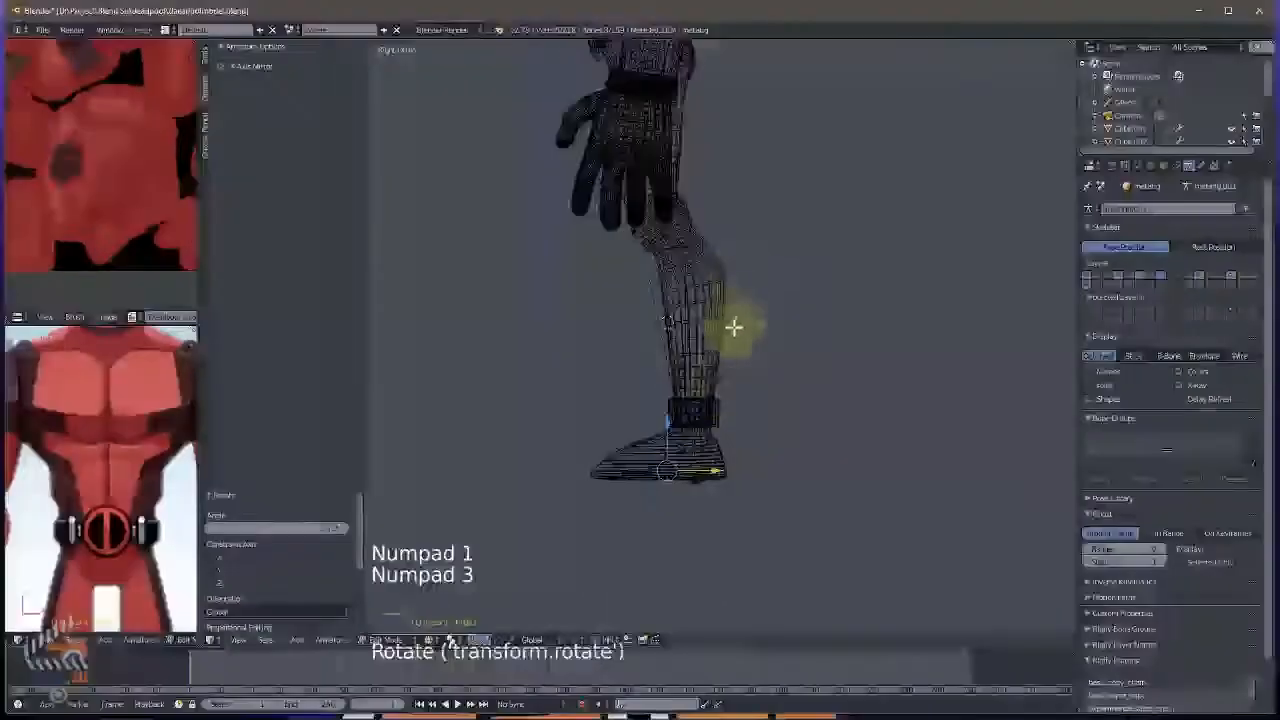
pyautogui.scroll(1, 690, 514)
pyautogui.press('z')
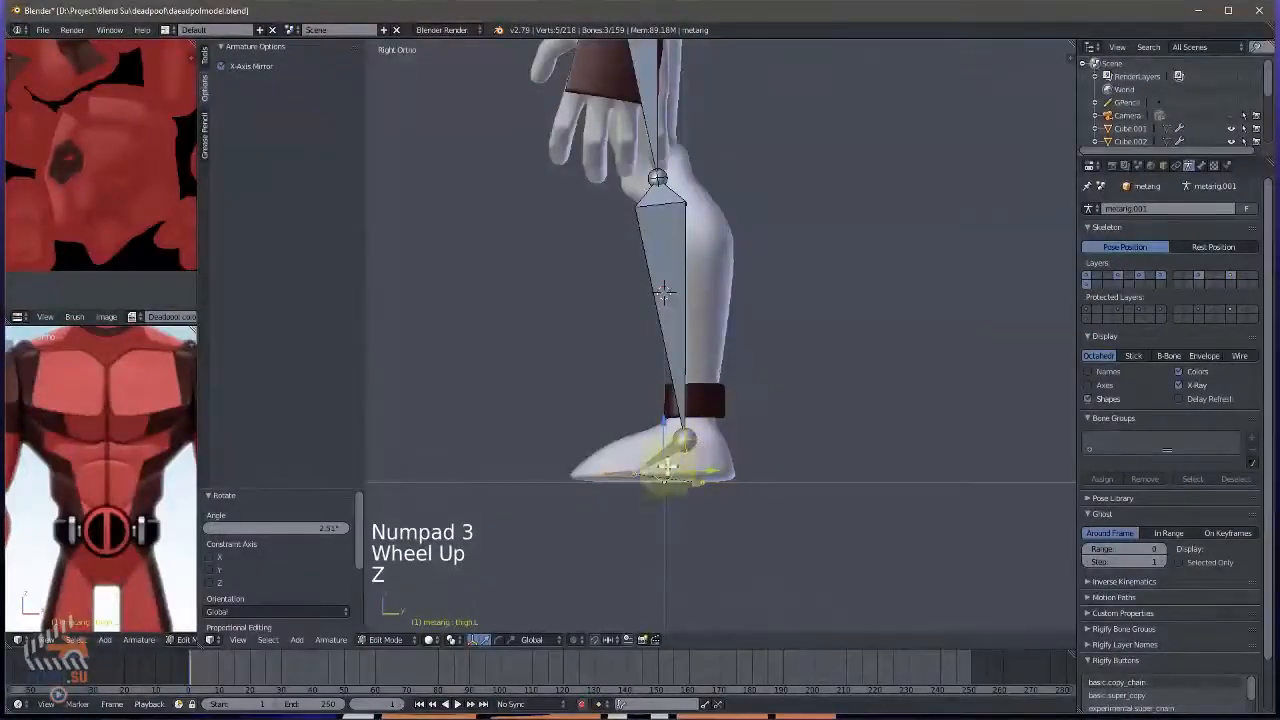
pyautogui.rightClick(620, 470)
pyautogui.rightClick(620, 470)
pyautogui.scroll(1, 616, 467)
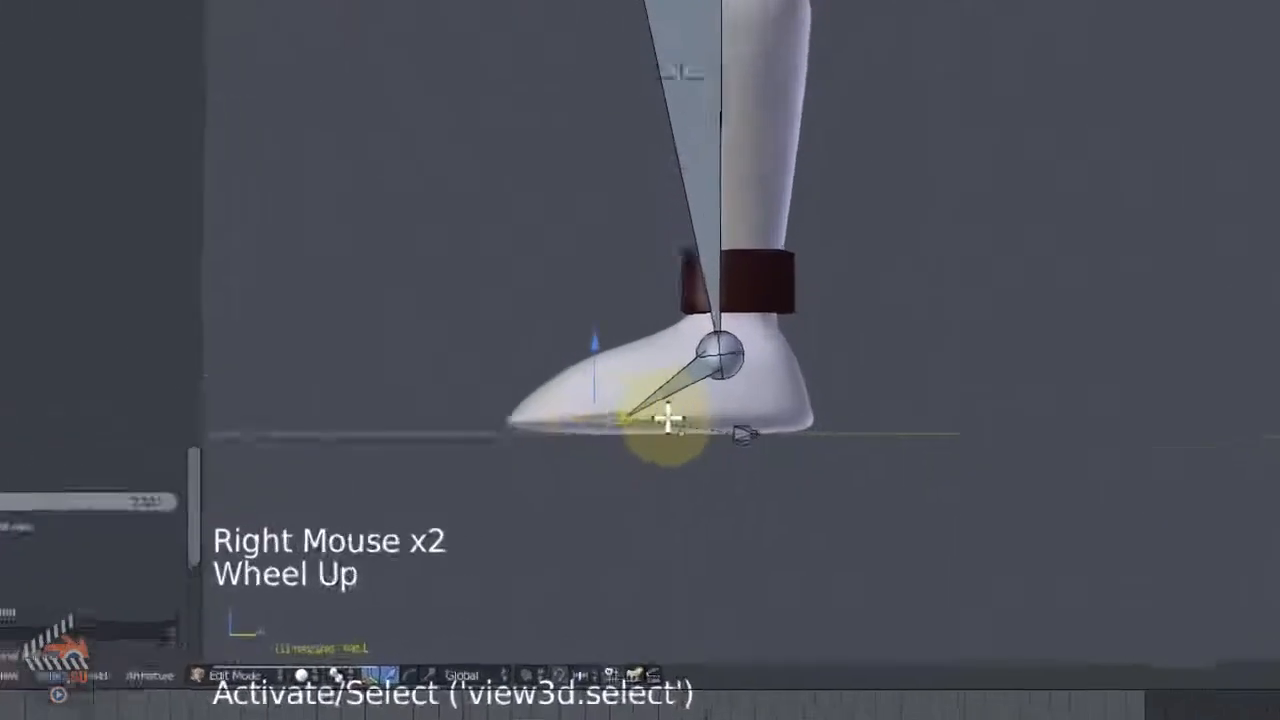
pyautogui.press('g')
pyautogui.rightClick(628, 360)
pyautogui.press('g')
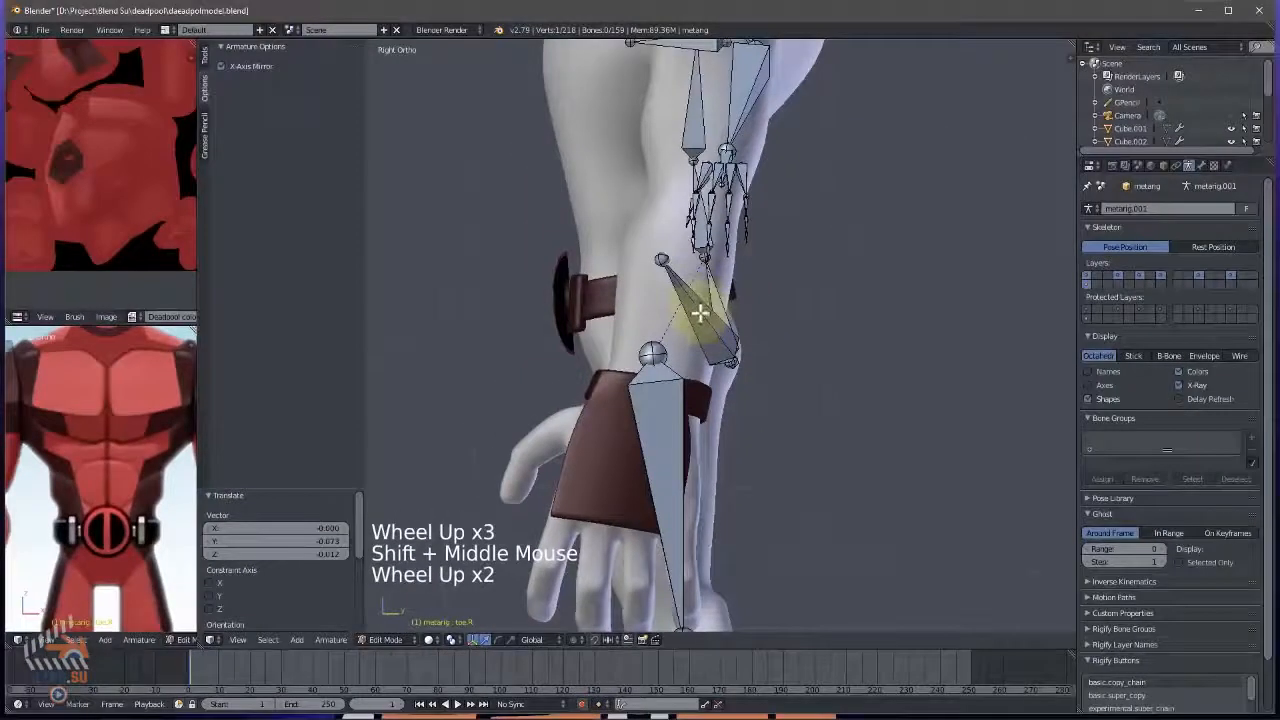
# Select the shared lower joint of the spine and pelvis bones and move it by -0.097 along Y and 0.002 along Z.
pyautogui.press('a')
pyautogui.press('z')
pyautogui.click(762, 351)
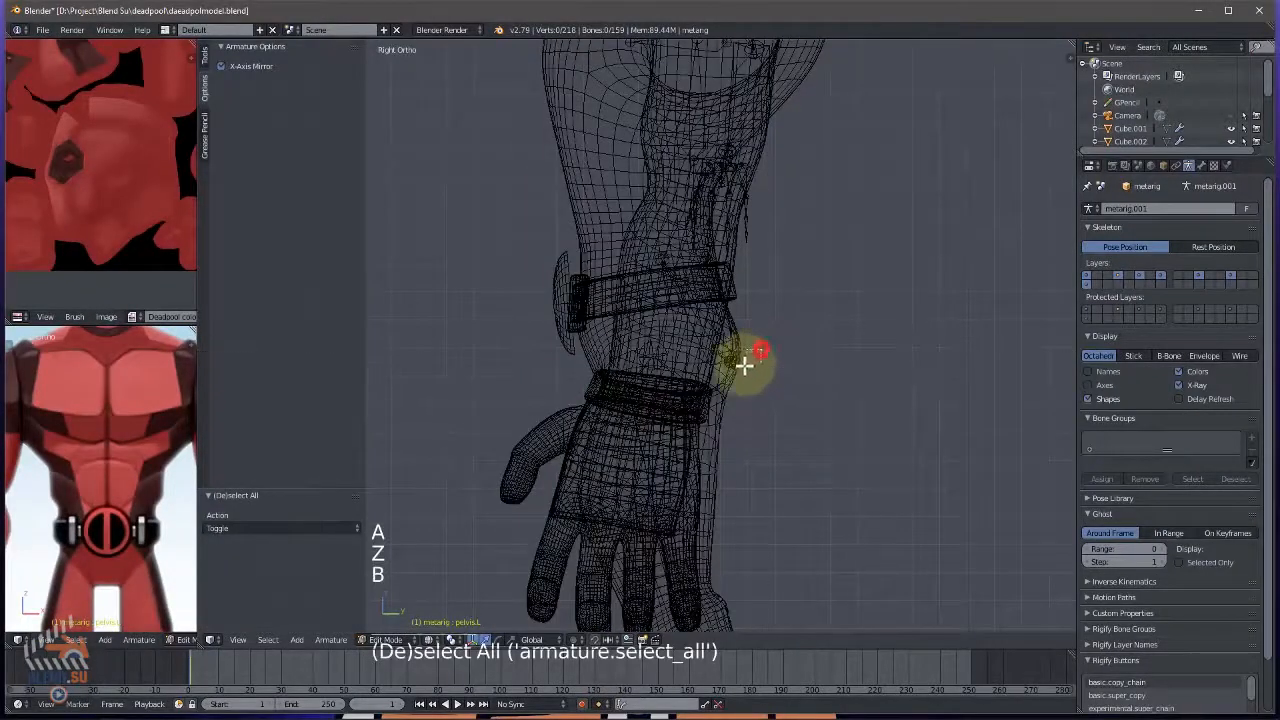
pyautogui.moveTo(727, 377); pyautogui.dragTo(733, 361)
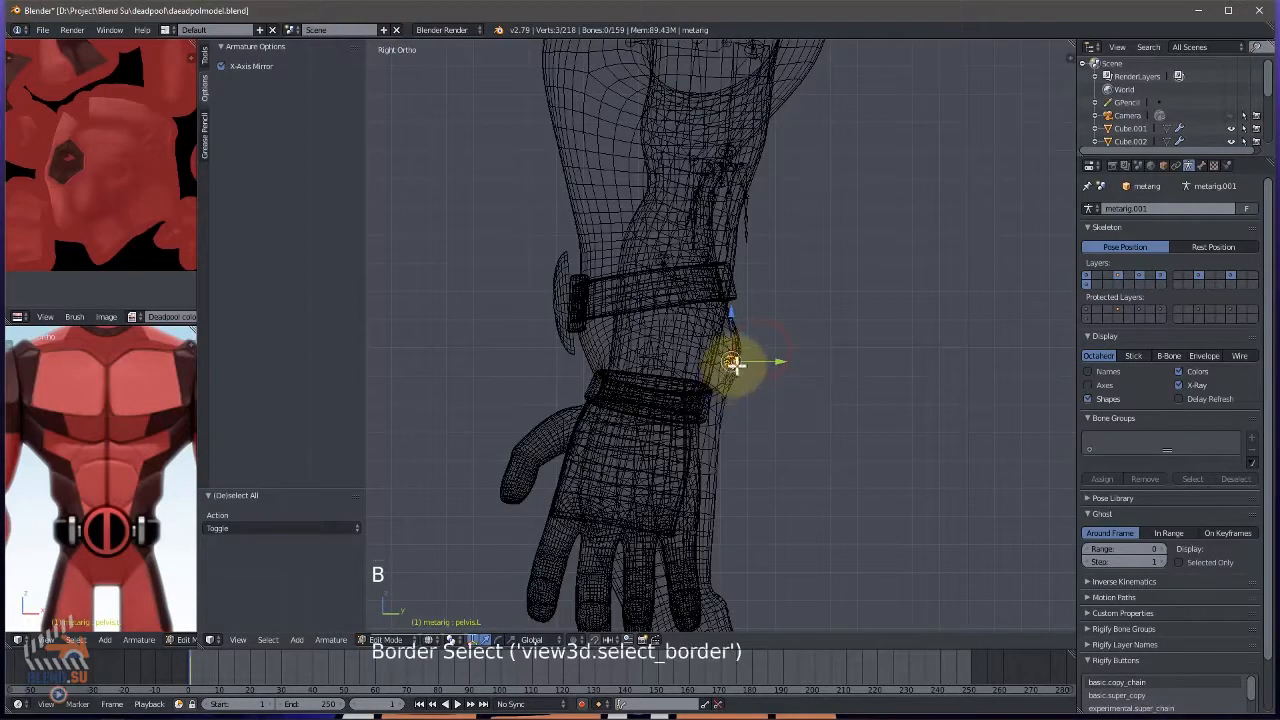
pyautogui.press('z')
pyautogui.press('g')
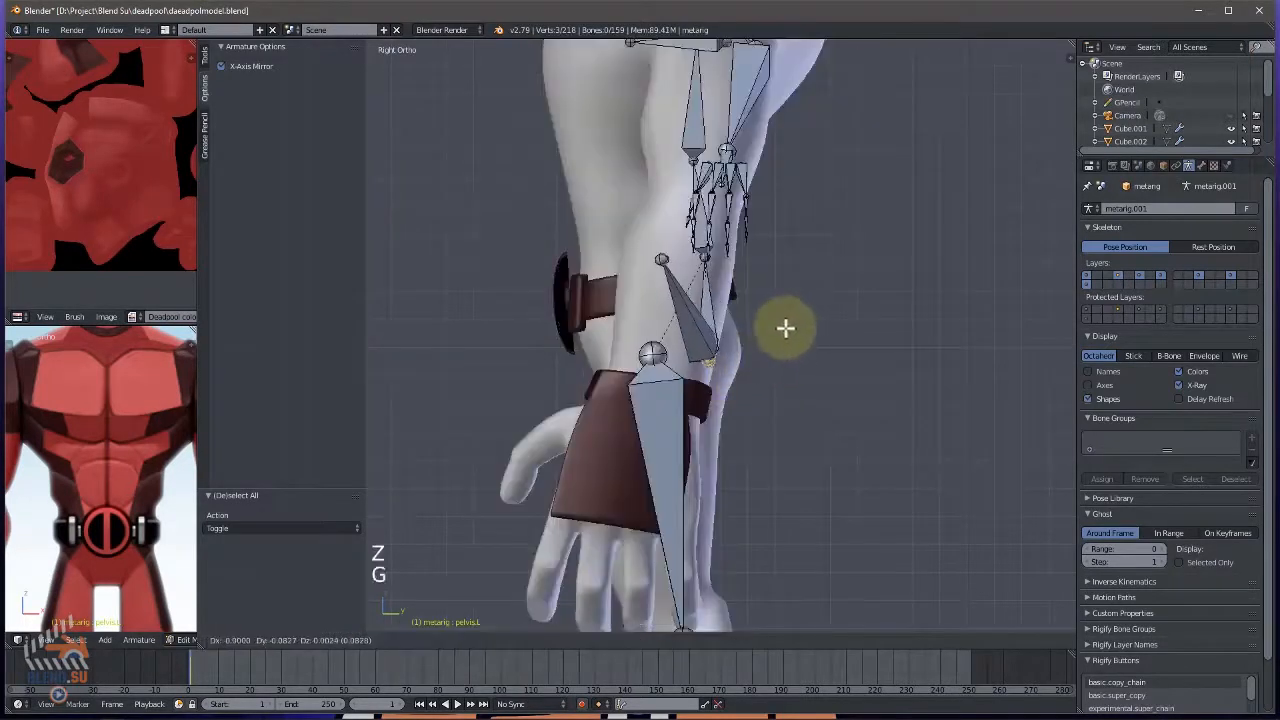
pyautogui.click(781, 327)
# Move the left pelvis bone's tip forward by 0.039 and down by 0.095 in side view.
pyautogui.rightClick(666, 258)
pyautogui.rightClick(666, 258)
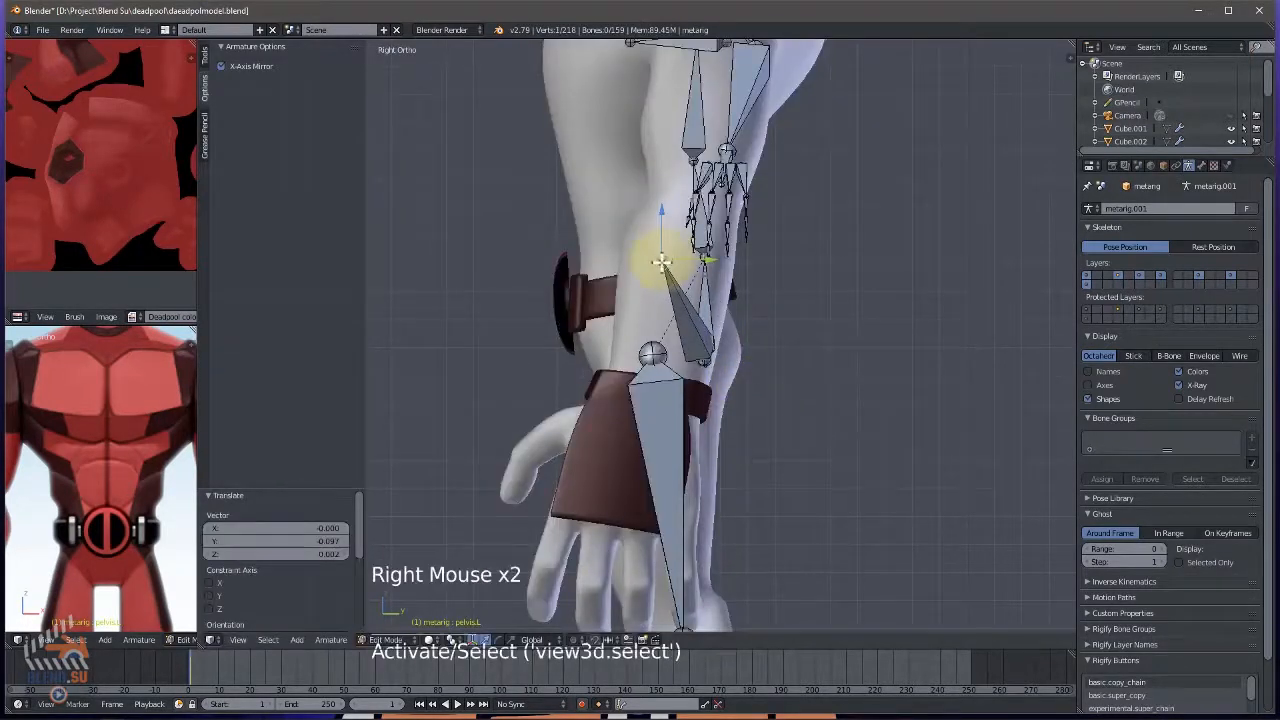
pyautogui.moveTo(708, 260); pyautogui.dragTo(657, 234)
pyautogui.press('g')
pyautogui.scroll(-4, 672, 266)
# In front view, move the left shoulder bone's outer tip 0.385 along X and -0.099 along Z, and its inner end outward and up.
pyautogui.press('KP_1')
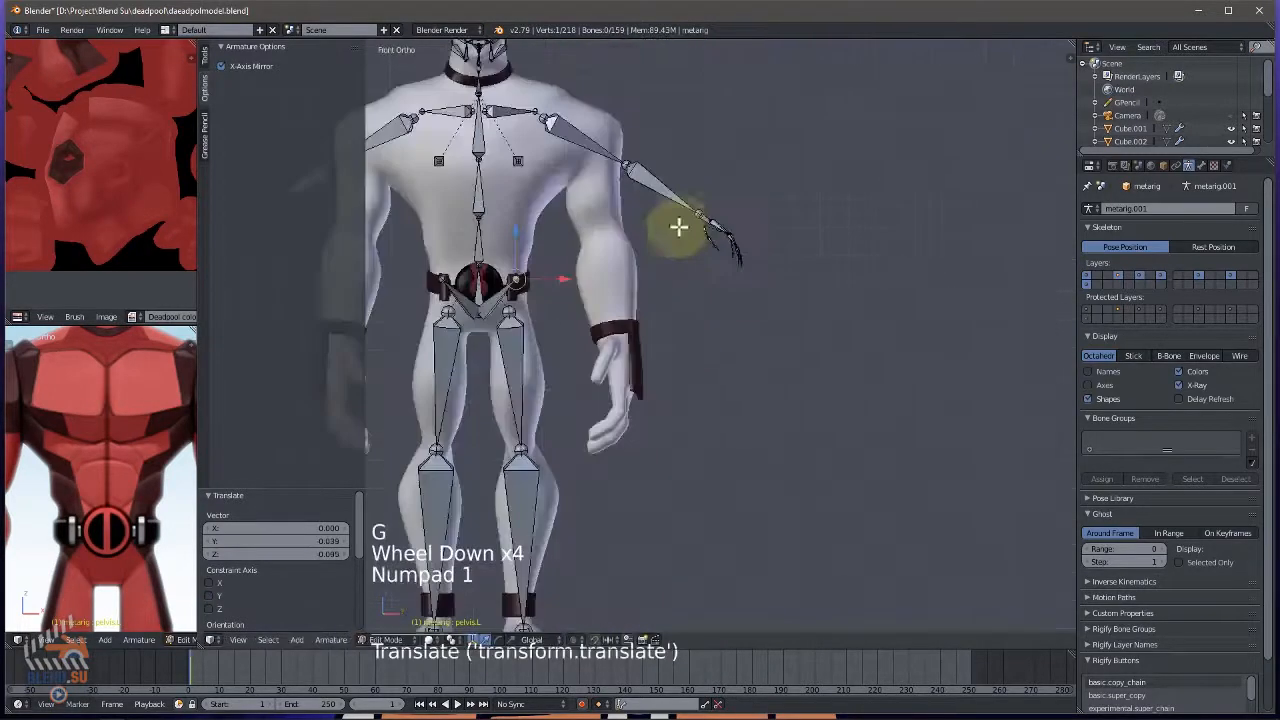
pyautogui.scroll(1, 566, 286)
pyautogui.keyDown('shift'); pyautogui.moveTo(515, 60); pyautogui.dragTo(722, 262, button='middle'); pyautogui.keyUp('shift')
pyautogui.scroll(2, 720, 250)
pyautogui.rightClick(724, 268)
pyautogui.press('g')
pyautogui.rightClick(758, 265)
pyautogui.press('g')
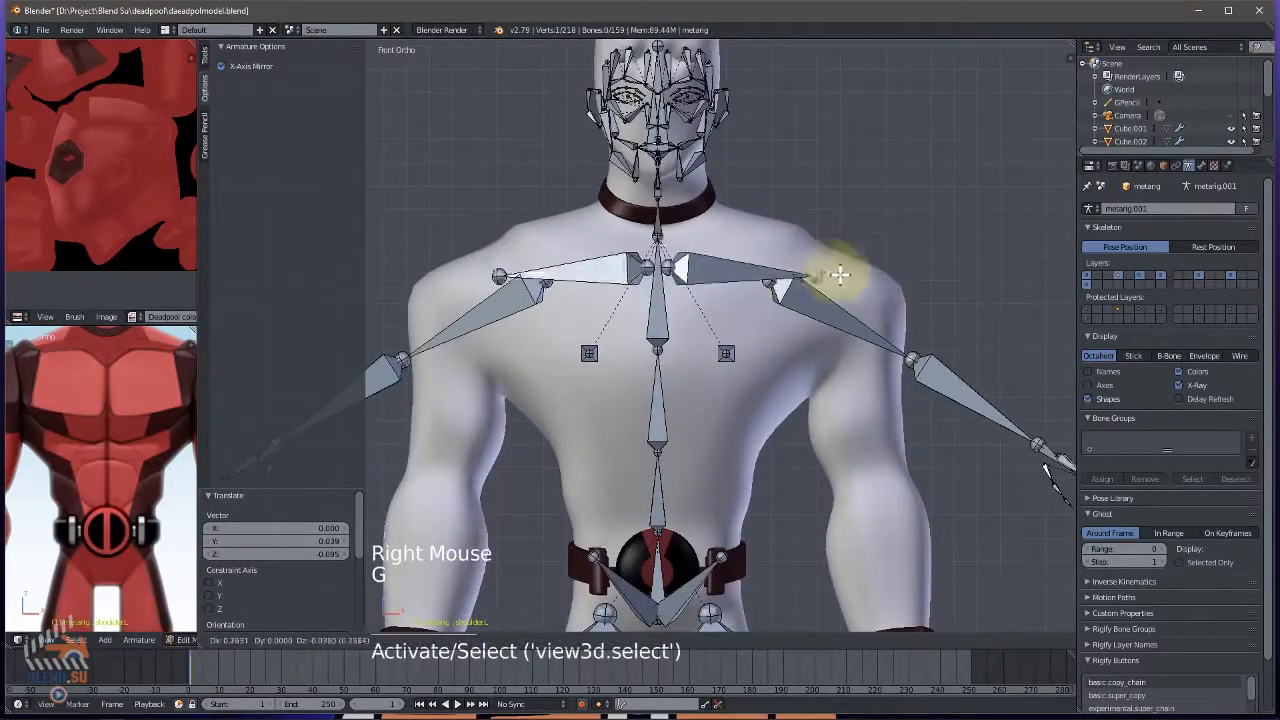
pyautogui.rightClick(673, 265)
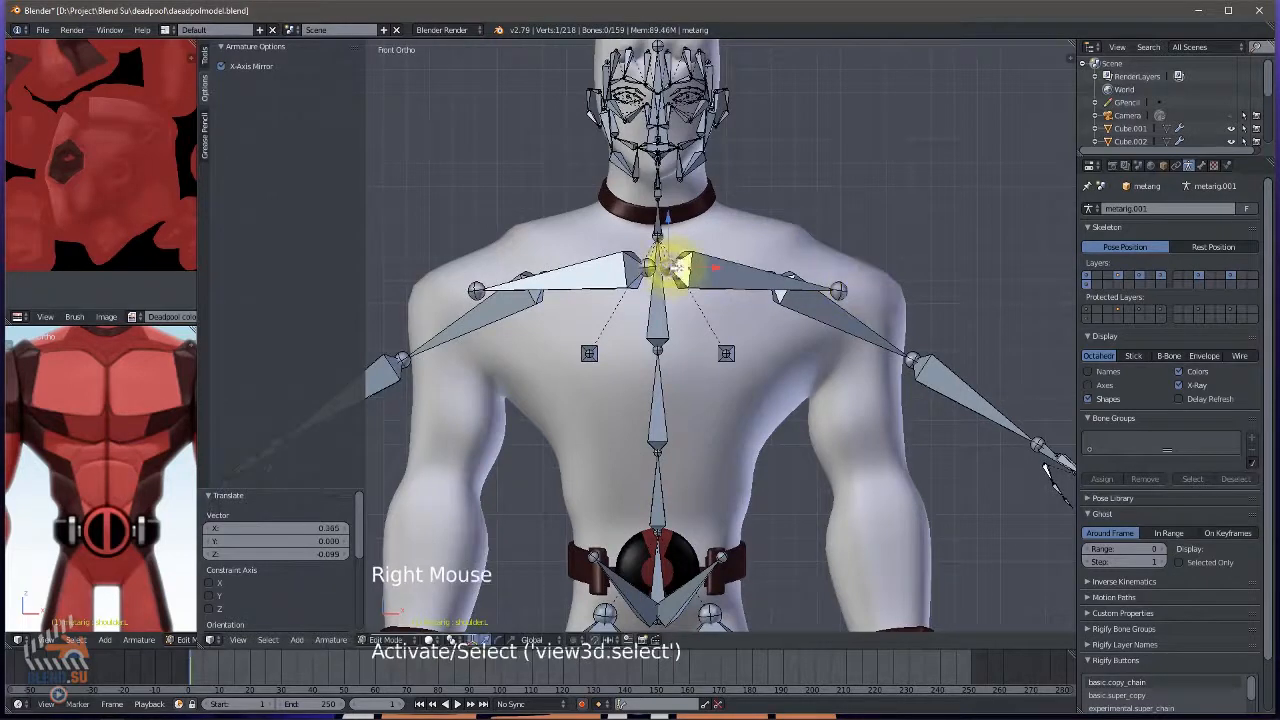
pyautogui.press('g')
pyautogui.moveTo(712, 258); pyautogui.dragTo(737, 266, button='middle')
# In top view, reposition the inner end and outer tip of the left shoulder bone to fit the shoulder mesh.
pyautogui.press('KP_7')
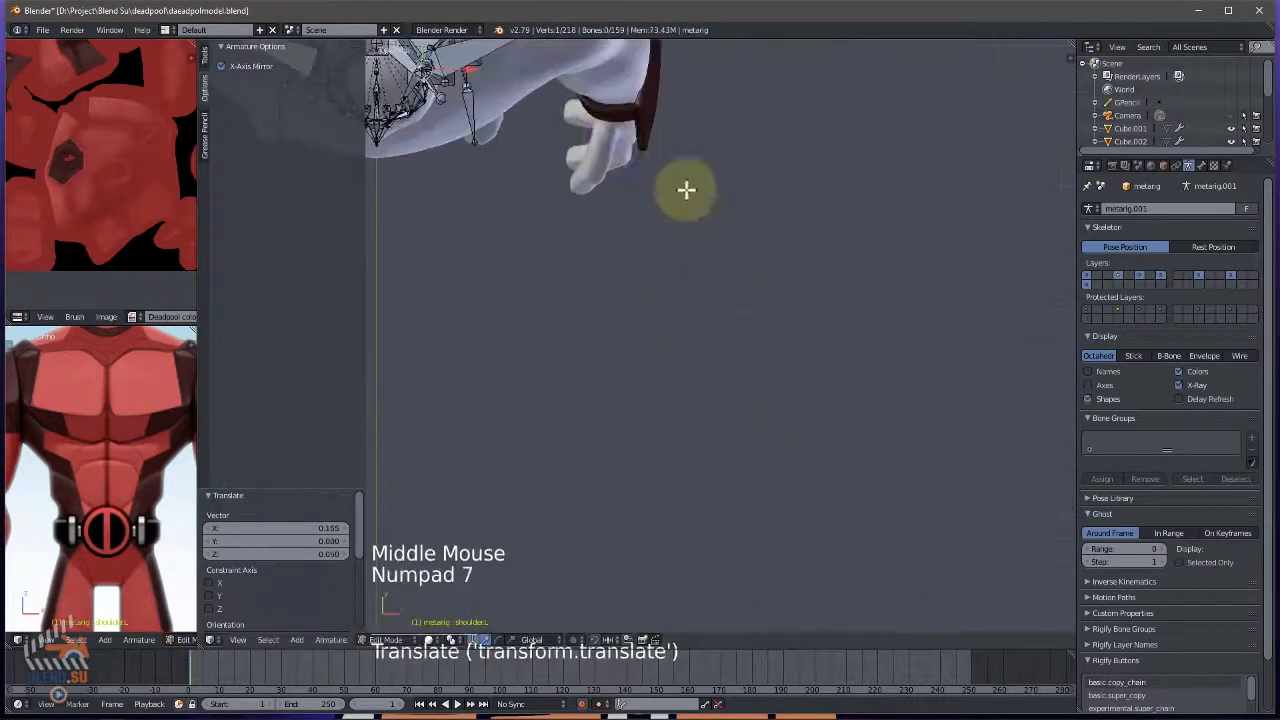
pyautogui.keyDown('shift'); pyautogui.moveTo(717, 223); pyautogui.dragTo(820, 446, button='middle'); pyautogui.keyUp('shift')
pyautogui.scroll(2, 820, 446)
pyautogui.press('g')
pyautogui.click(829, 377)
pyautogui.rightClick(838, 384)
pyautogui.press('g')
pyautogui.click(855, 372)
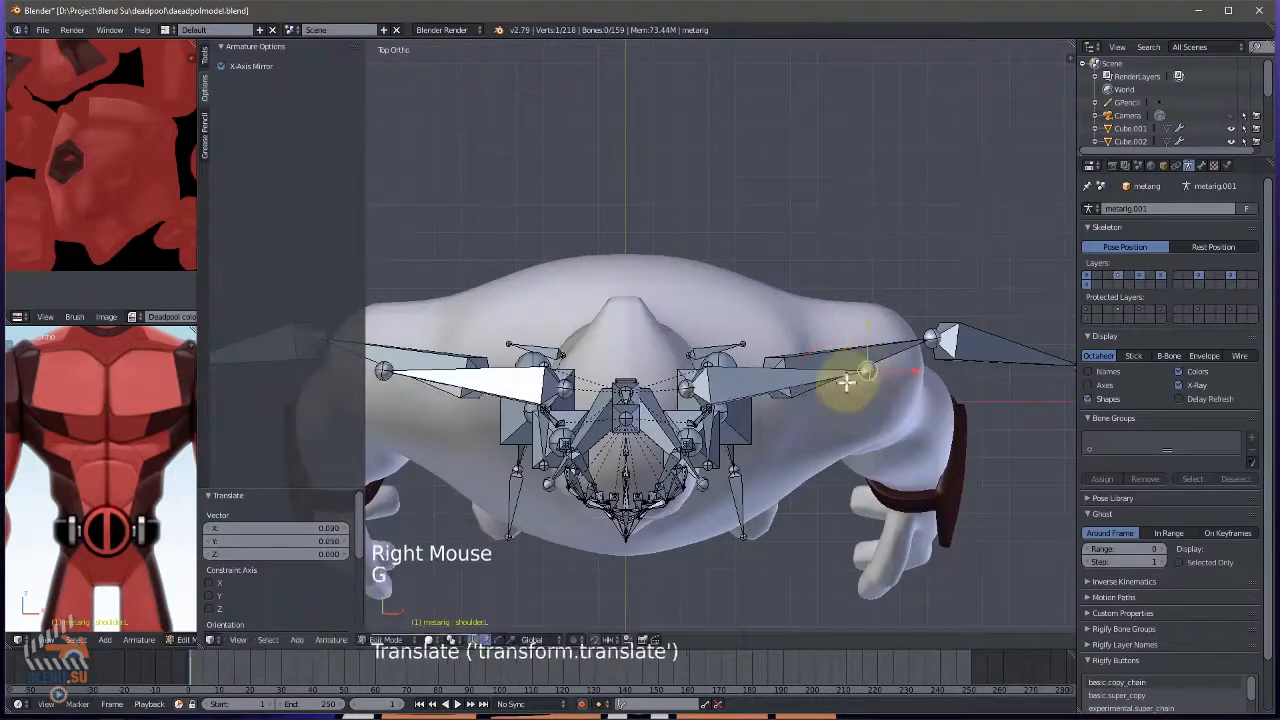
# Select the left upper arm, forearm and hand bones in front view and rotate them 56.5° so the arm hangs down.
pyautogui.press('KP_1')
pyautogui.scroll(-4, 846, 409)
pyautogui.keyDown('shift'); pyautogui.moveTo(846, 409); pyautogui.dragTo(743, 290, button='middle'); pyautogui.keyUp('shift')
pyautogui.press('a')
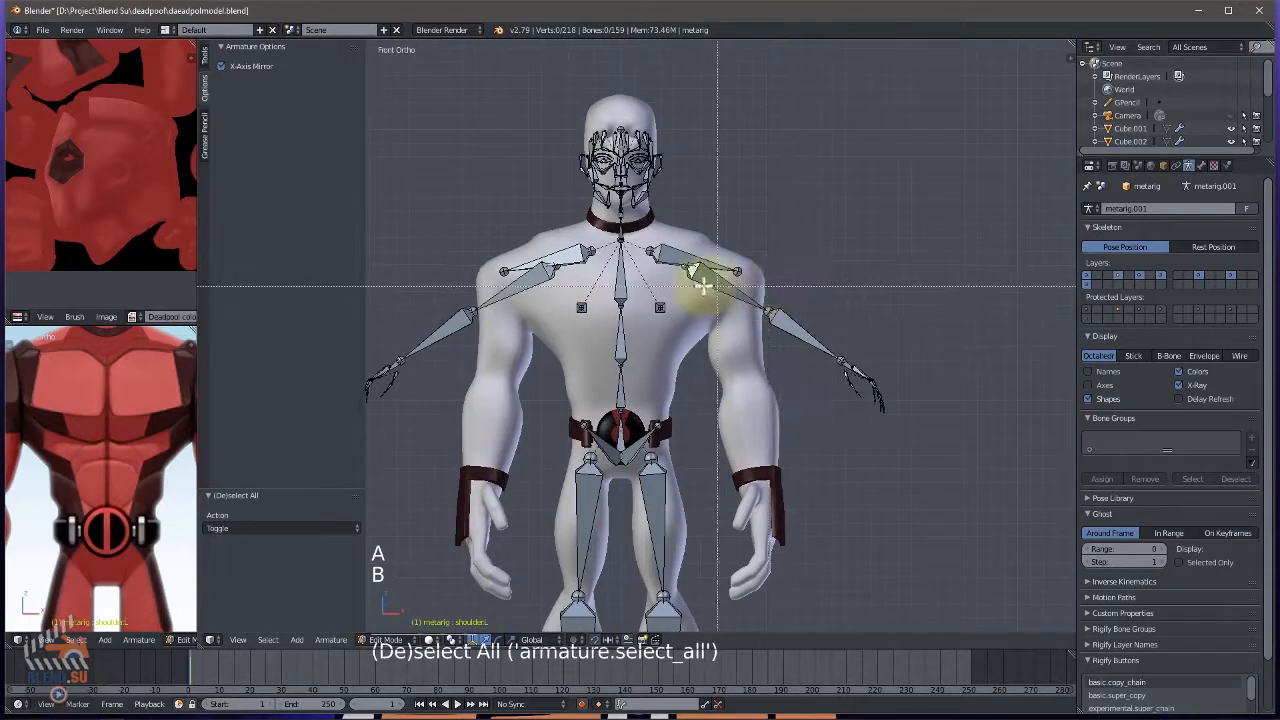
pyautogui.moveTo(671, 284); pyautogui.dragTo(970, 455)
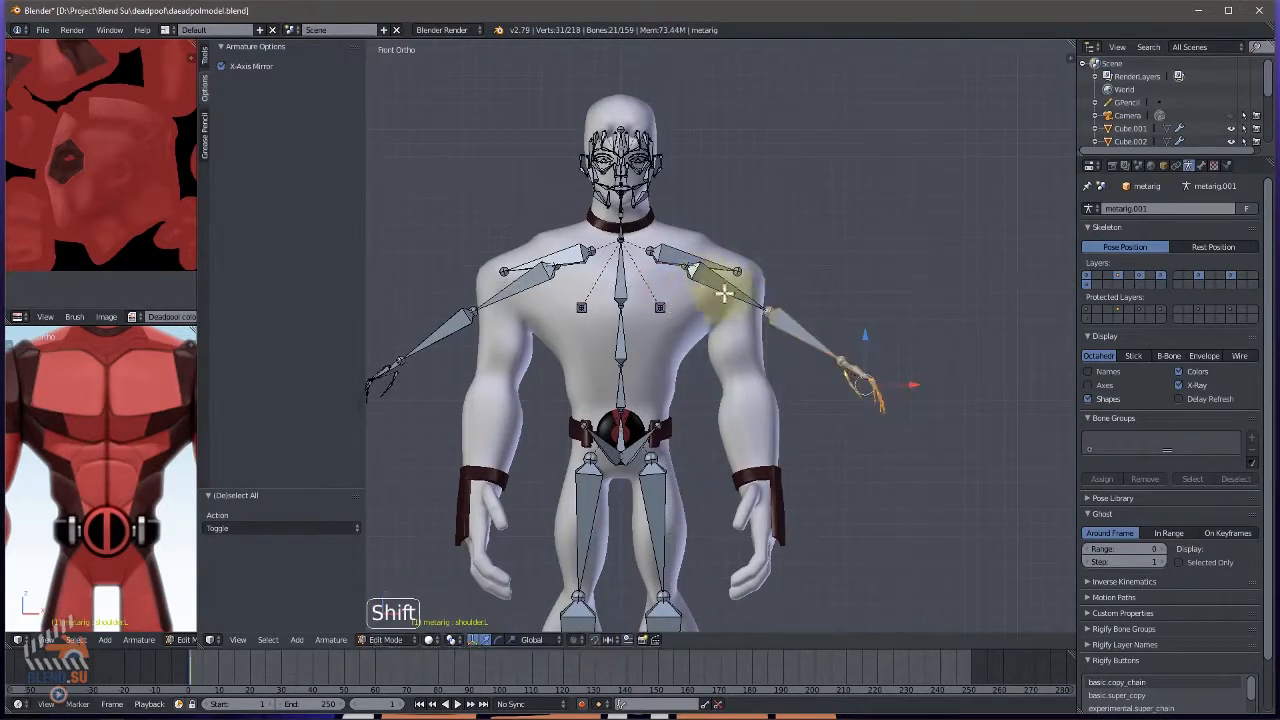
pyautogui.keyDown('shift'); pyautogui.rightClick(713, 283); pyautogui.keyUp('shift')
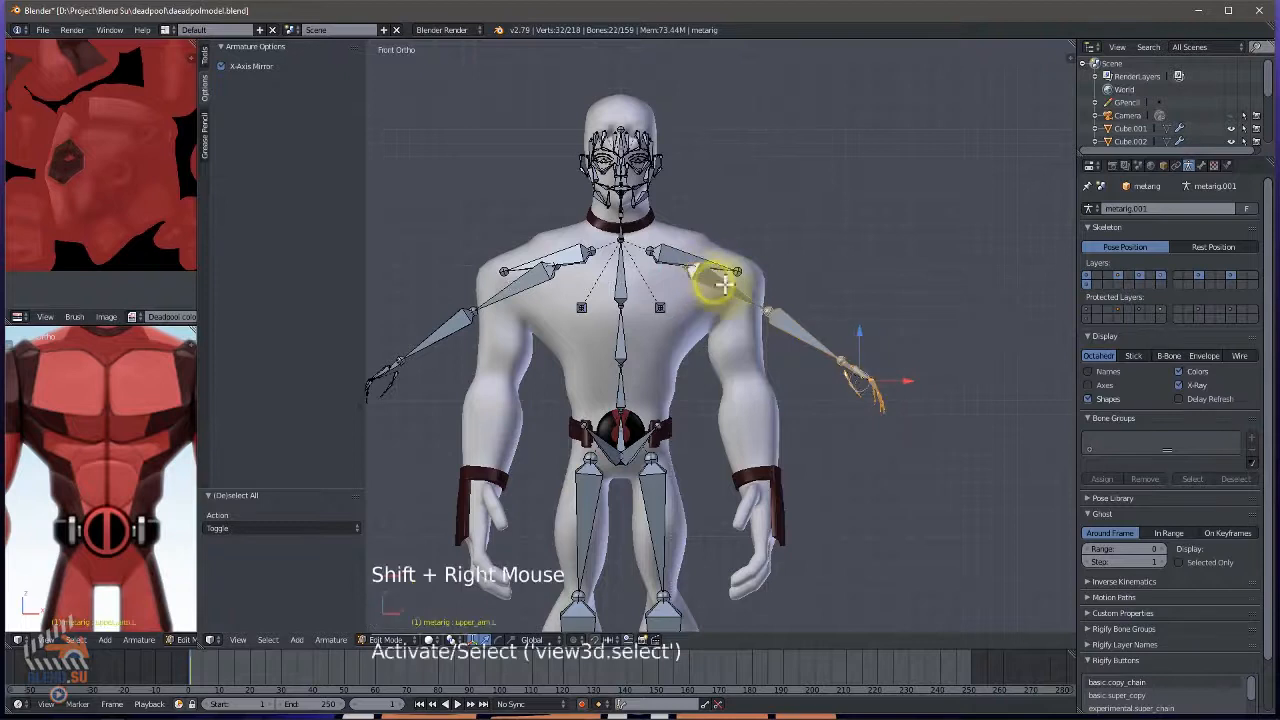
pyautogui.press('g')
pyautogui.press('r')
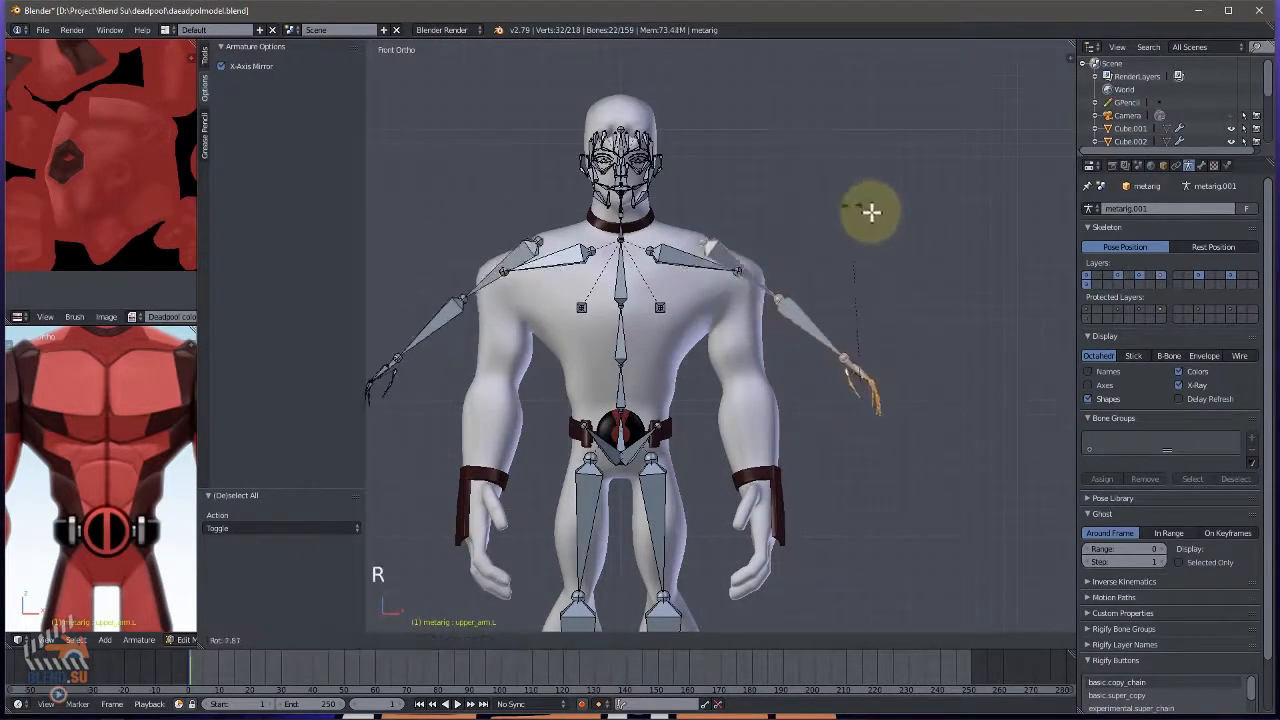
pyautogui.click(908, 323)
# Move the selected left arm bones into the arm mesh so the upper arm's top meets the shoulder bone's tip.
pyautogui.press('g')
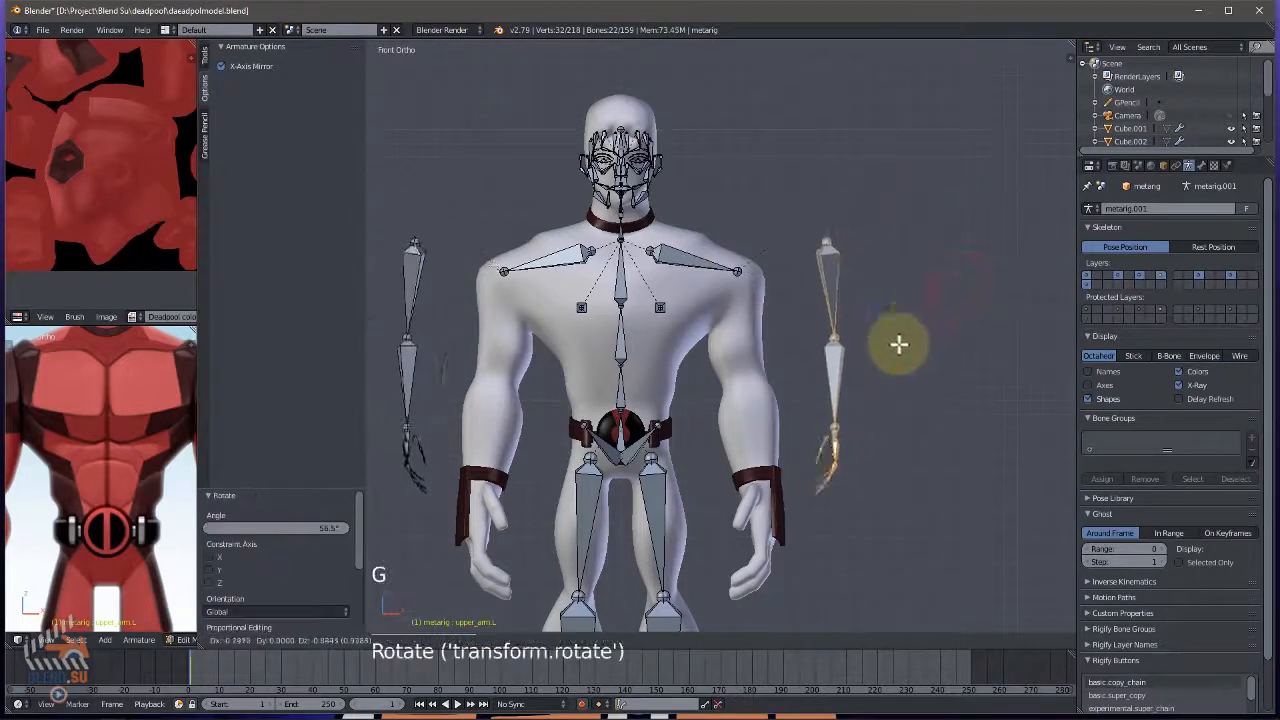
pyautogui.click(831, 345)
pyautogui.scroll(5, 748, 284)
pyautogui.keyDown('shift'); pyautogui.moveTo(762, 326); pyautogui.dragTo(768, 193, button='middle'); pyautogui.keyUp('shift')
pyautogui.press('g')
pyautogui.click(850, 237)
pyautogui.scroll(-2, 755, 187)
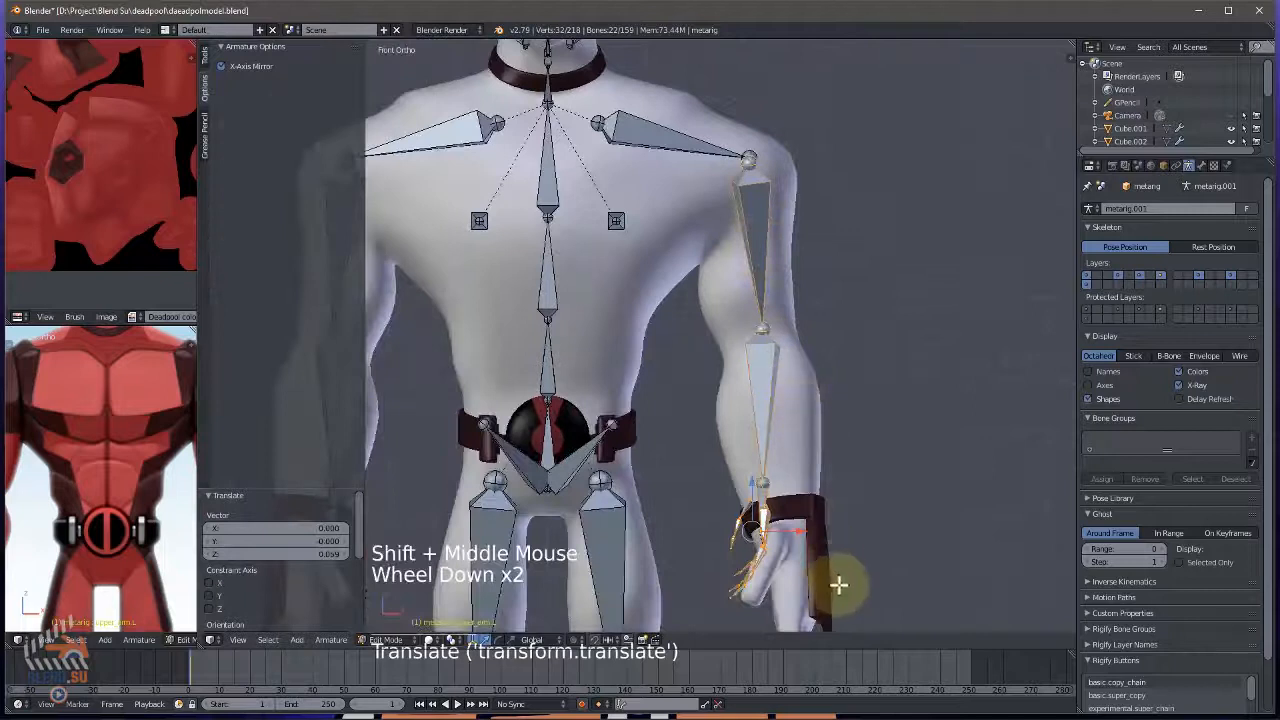
# Deselect the left upper arm's top joint and move the elbow, forearm and hand bones by -0.093 along Z.
pyautogui.keyDown('shift'); pyautogui.moveTo(837, 573); pyautogui.dragTo(803, 529, button='middle'); pyautogui.keyUp('shift')
pyautogui.keyDown('shift'); pyautogui.moveTo(770, 280); pyautogui.dragTo(749, 246, button='middle'); pyautogui.keyUp('shift')
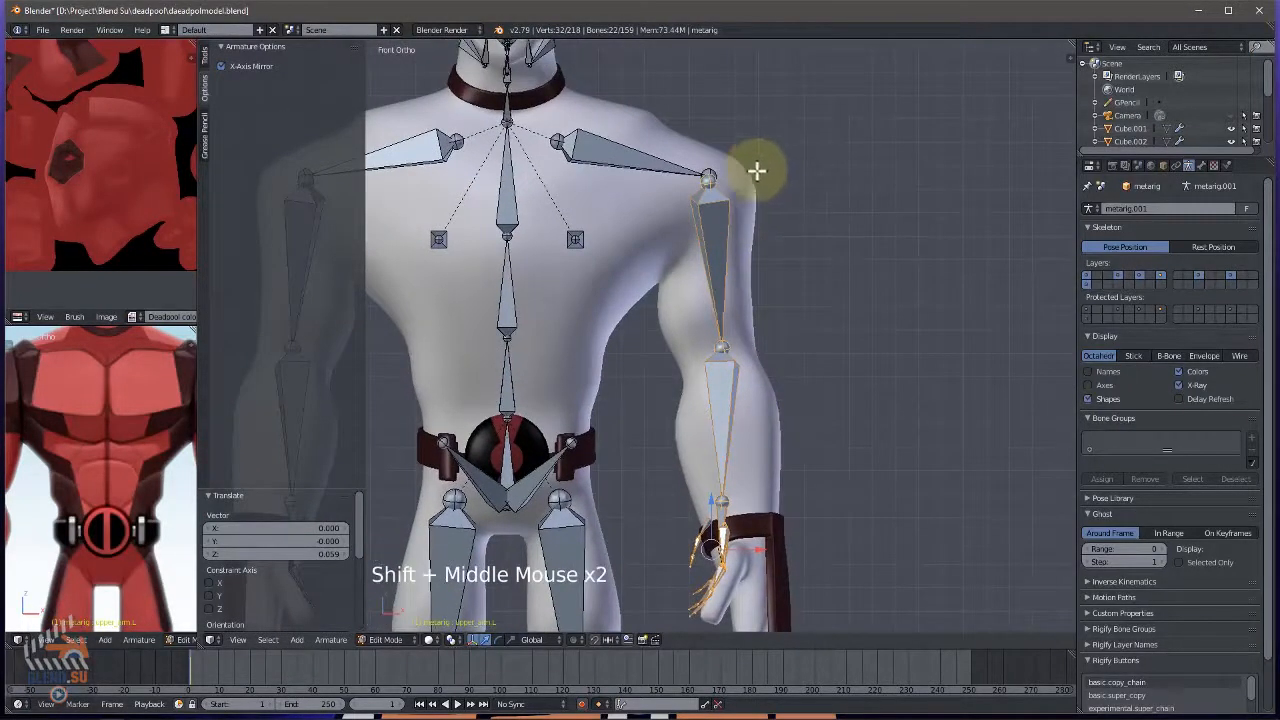
pyautogui.press('b')
pyautogui.moveTo(766, 154); pyautogui.dragTo(654, 270)
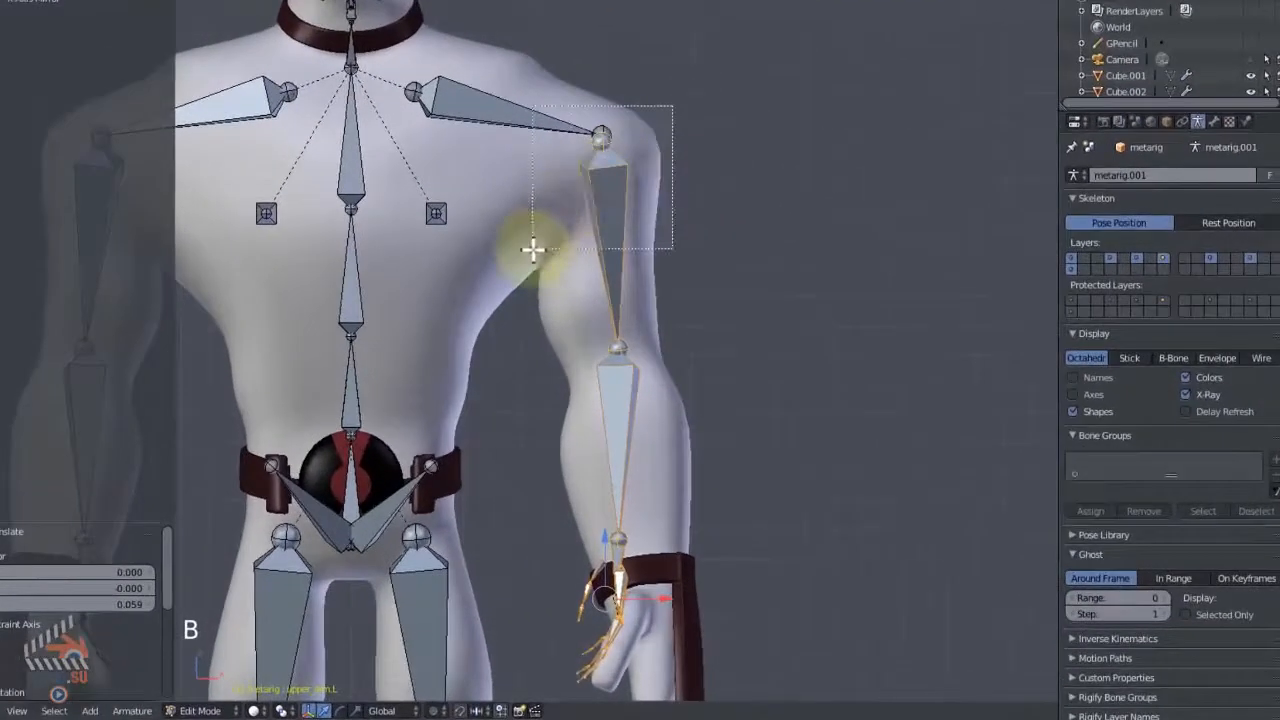
pyautogui.moveTo(532, 250); pyautogui.dragTo(563, 229)
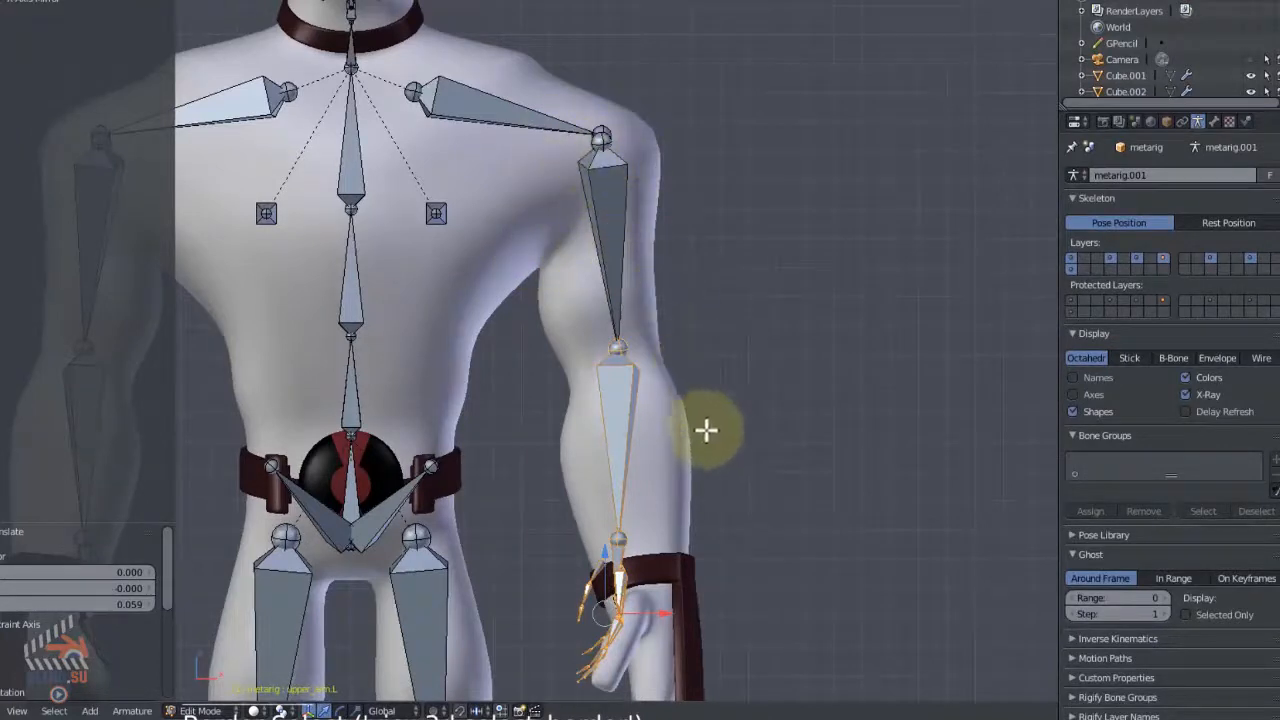
pyautogui.keyDown('shift'); pyautogui.moveTo(703, 417); pyautogui.dragTo(652, 225, button='middle'); pyautogui.keyUp('shift')
pyautogui.press('g')
pyautogui.click(654, 258)
# Deselect the left elbow joint and move the wrist and hand bones by 0.134 along X and -0.140 along Z.
pyautogui.click(545, 190)
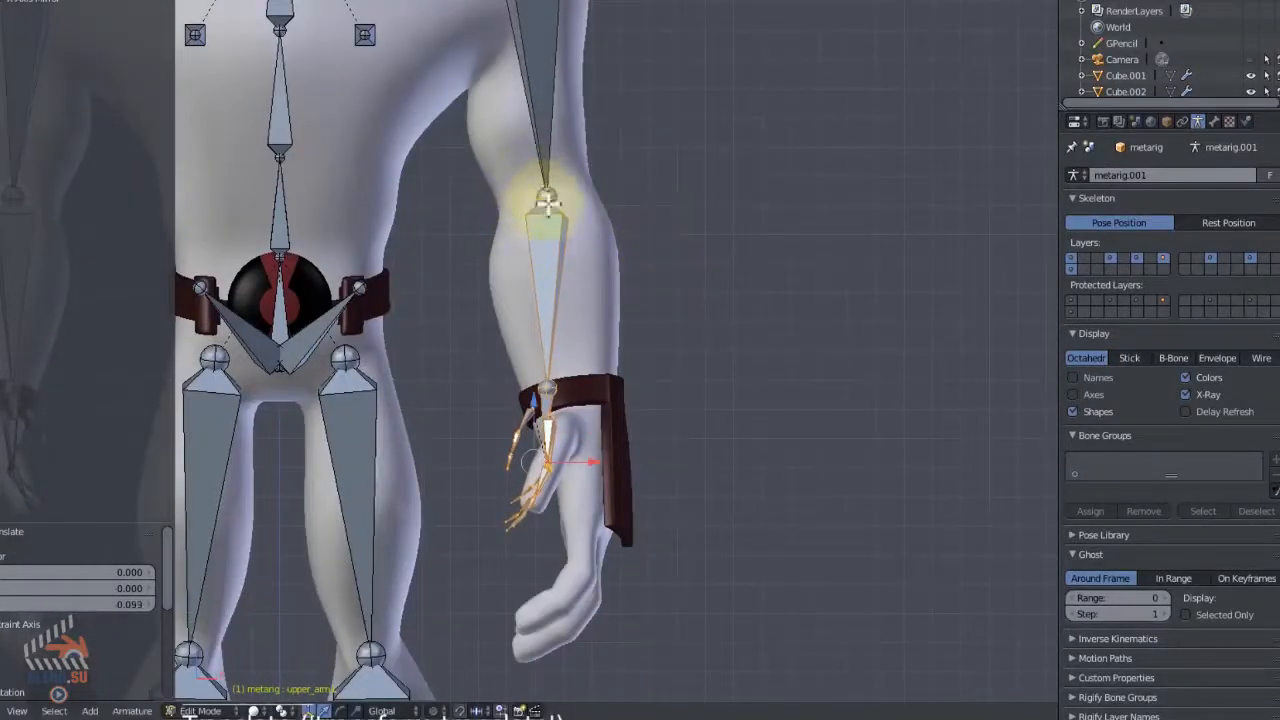
pyautogui.click(639, 178)
pyautogui.moveTo(639, 178); pyautogui.dragTo(507, 265)
pyautogui.press('g')
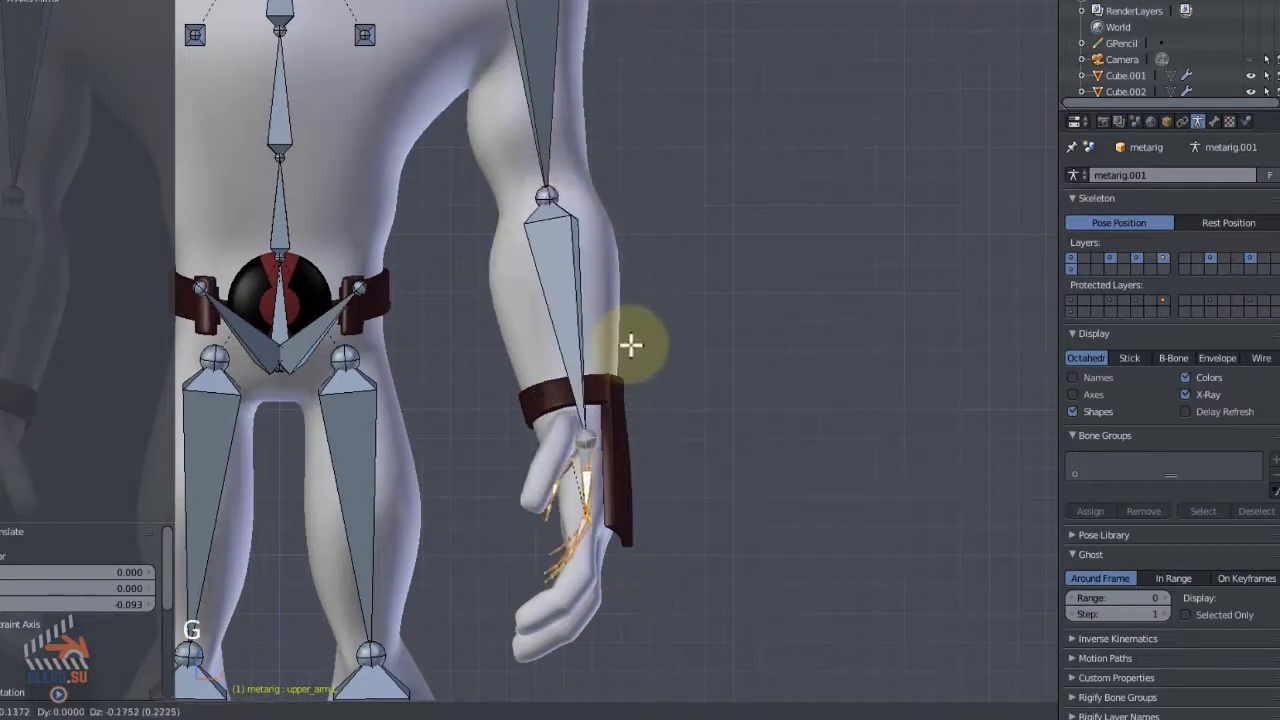
pyautogui.click(629, 343)
pyautogui.keyDown('shift'); pyautogui.moveTo(629, 343); pyautogui.dragTo(688, 206, button='middle'); pyautogui.keyUp('shift')
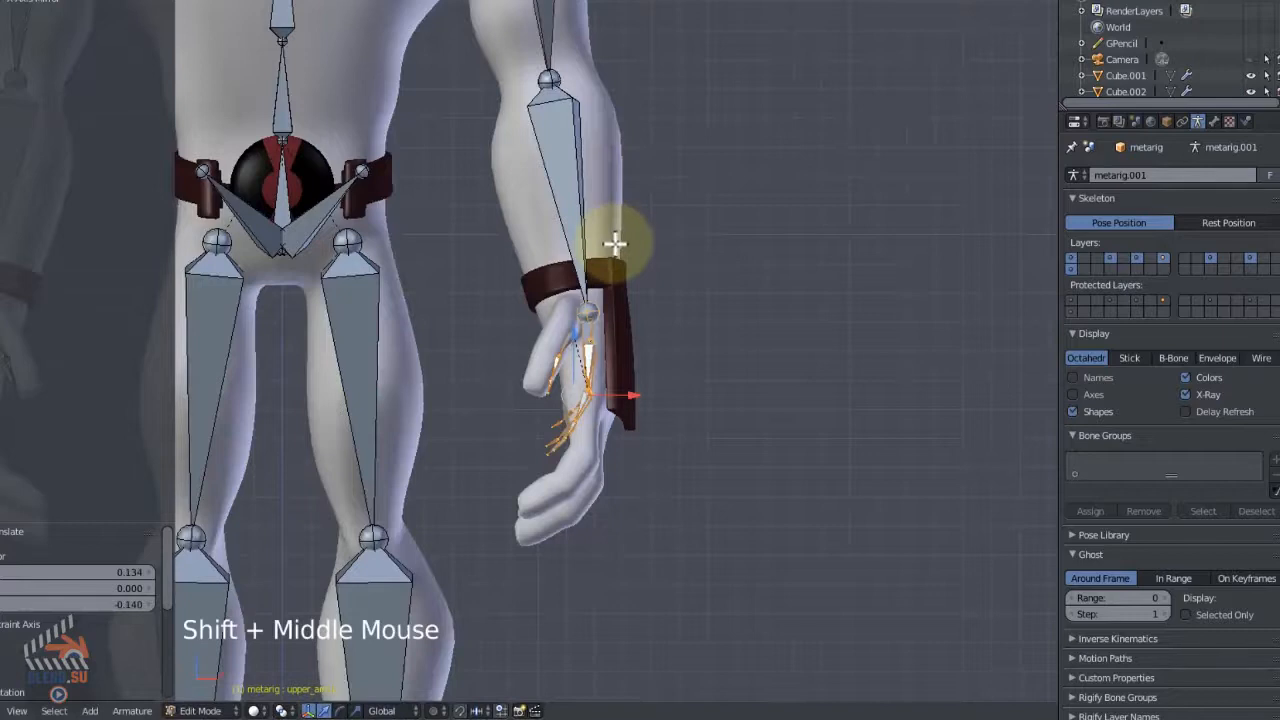
# In side view, add the left forearm bone to the selection and move it with the hand by -0.257 along Y and -0.044 along Z.
pyautogui.press('KP_3')
pyautogui.keyDown('shift'); pyautogui.moveTo(617, 237); pyautogui.dragTo(660, 263, button='middle'); pyautogui.keyUp('shift')
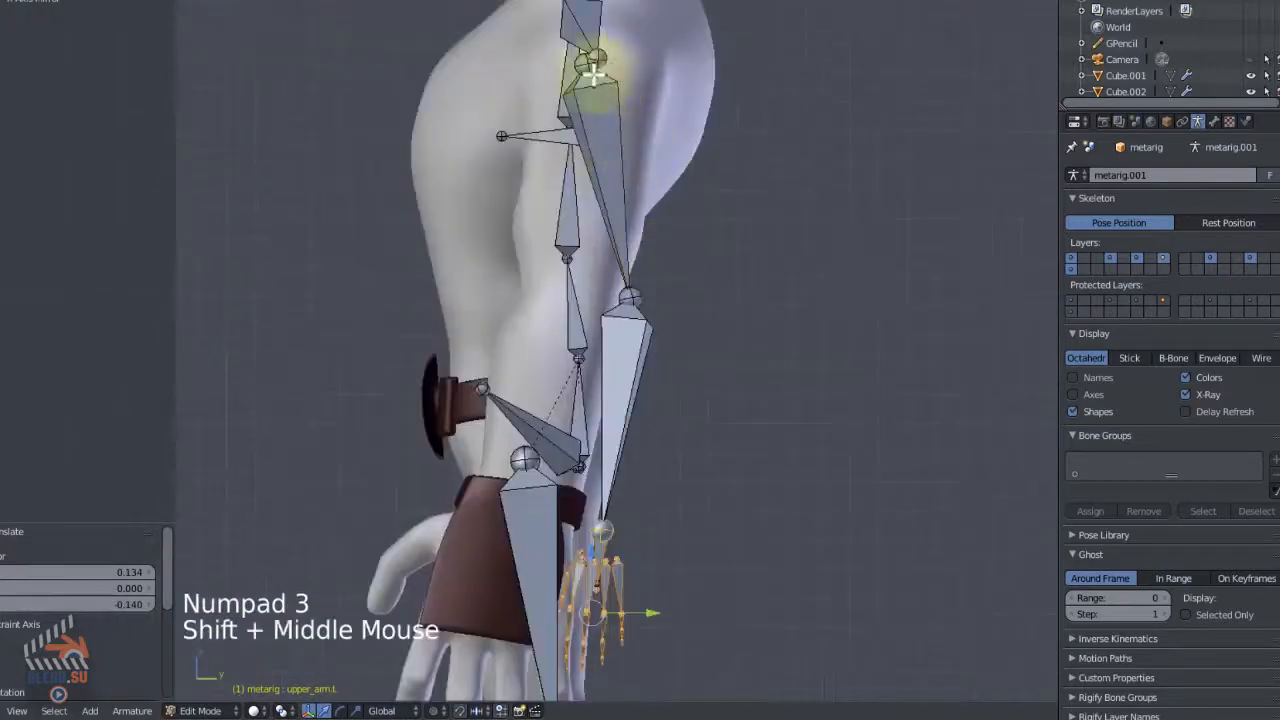
pyautogui.keyDown('shift'); pyautogui.rightClick(632, 370); pyautogui.keyUp('shift')
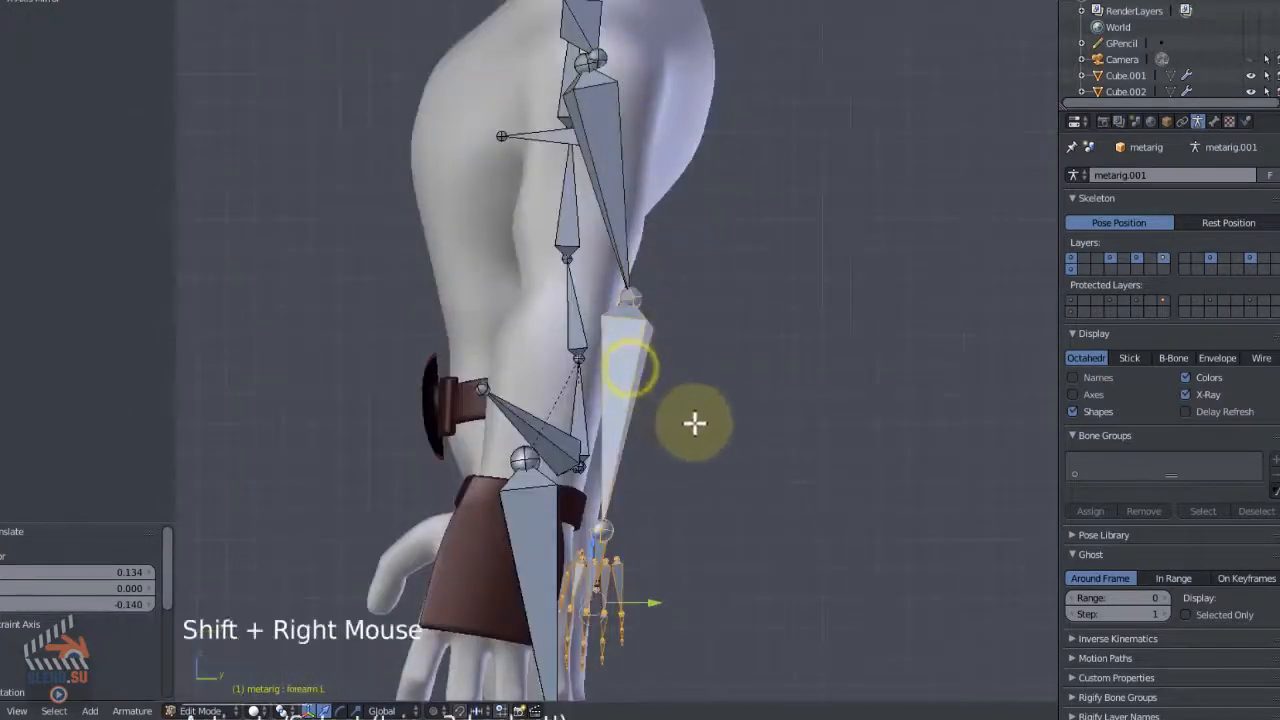
pyautogui.press('g')
pyautogui.click(630, 435)
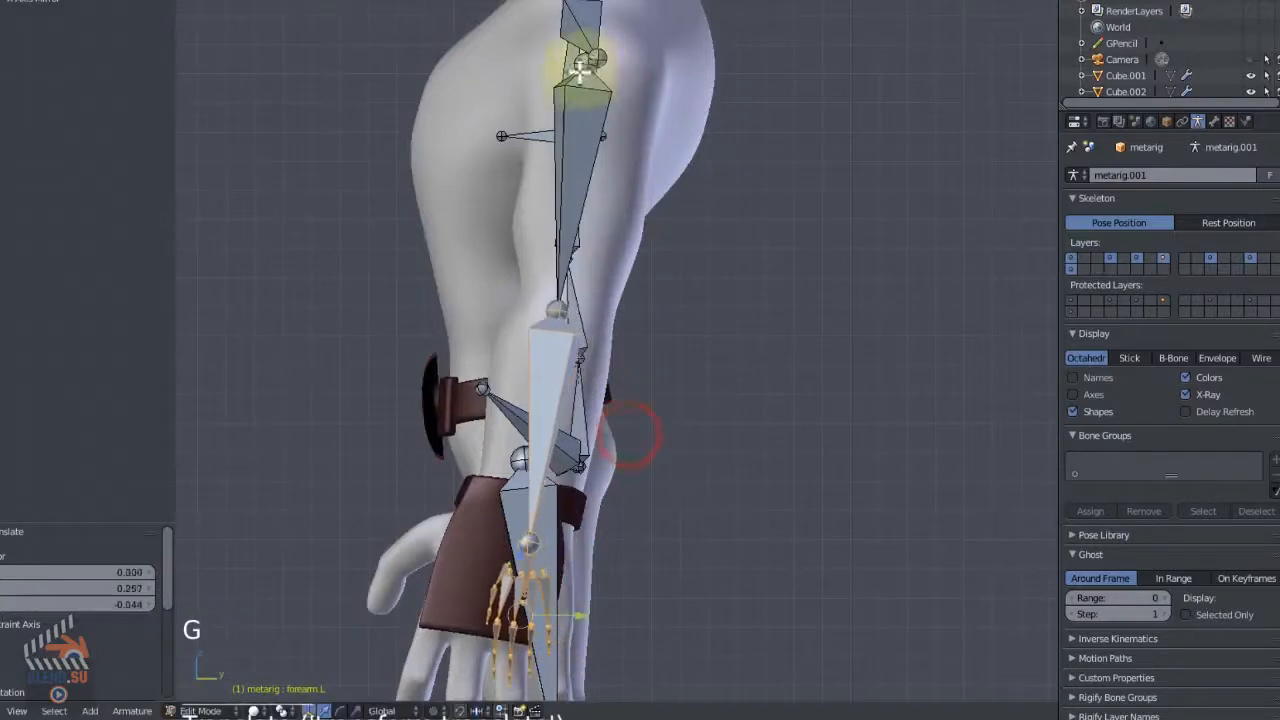
# Move the left upper arm's top joint by 0.055 along Y and 0.009 along Z.
pyautogui.rightClick(581, 63)
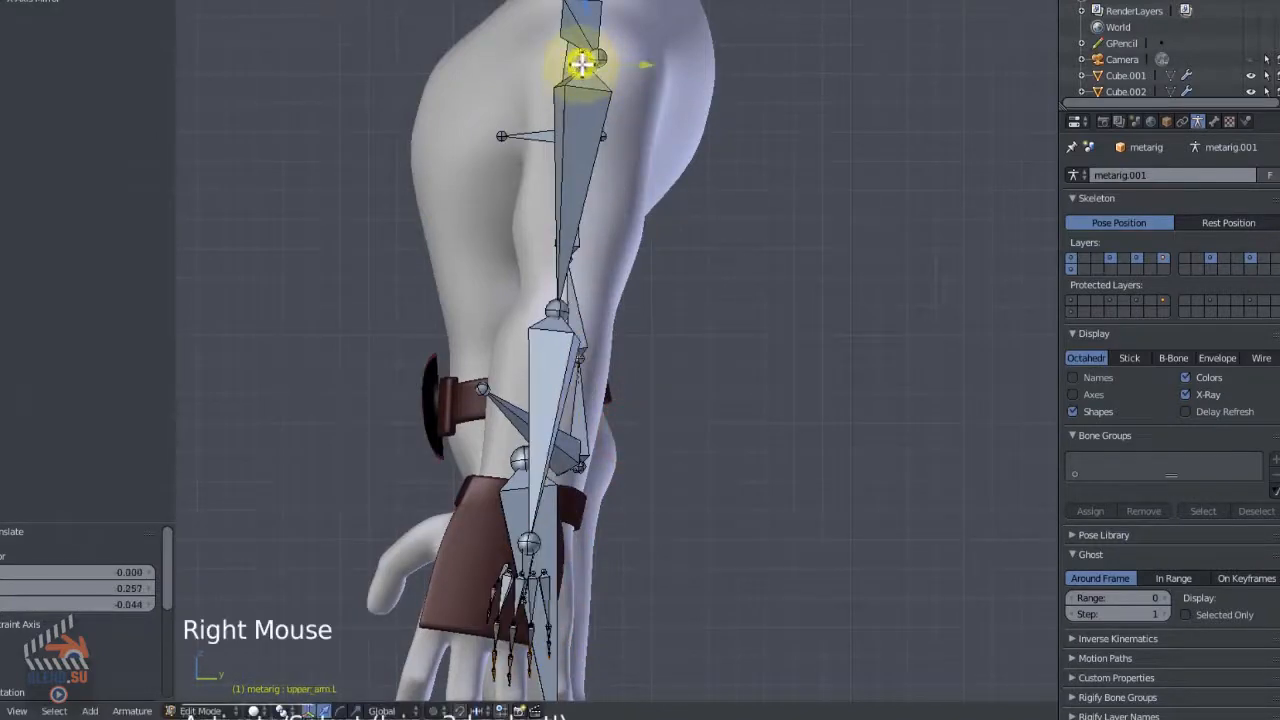
pyautogui.press('g')
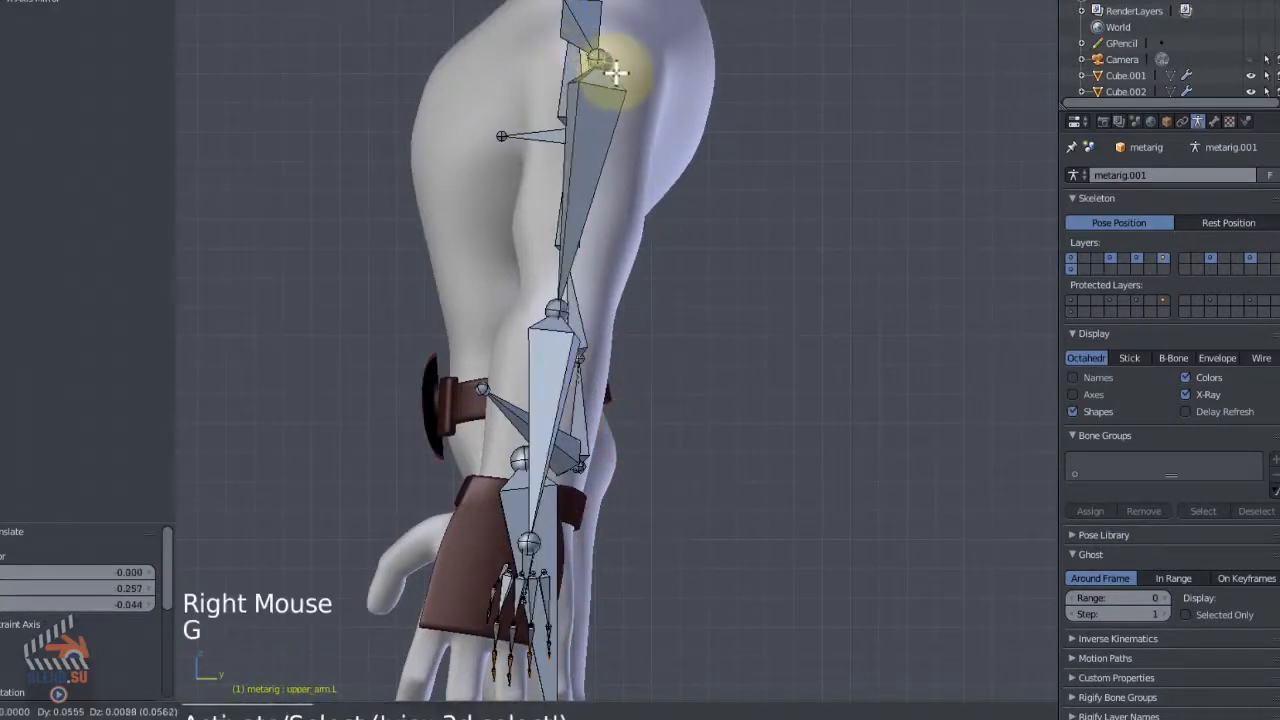
pyautogui.click(615, 73)
# In front view, clear the selection and box-select all left hand and finger bones in wireframe display.
pyautogui.scroll(-1, 603, 545)
pyautogui.keyDown('shift'); pyautogui.moveTo(602, 552); pyautogui.dragTo(615, 366, button='middle'); pyautogui.keyUp('shift')
pyautogui.press('KP_1')
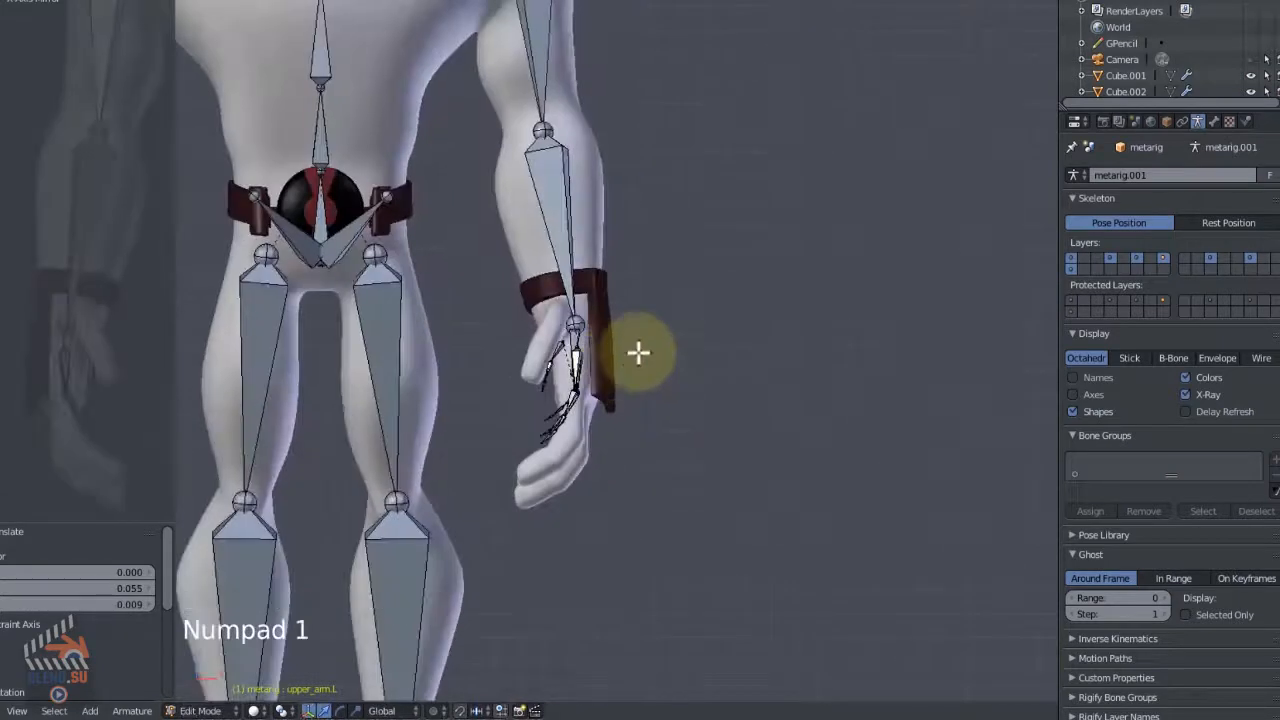
pyautogui.press('a')
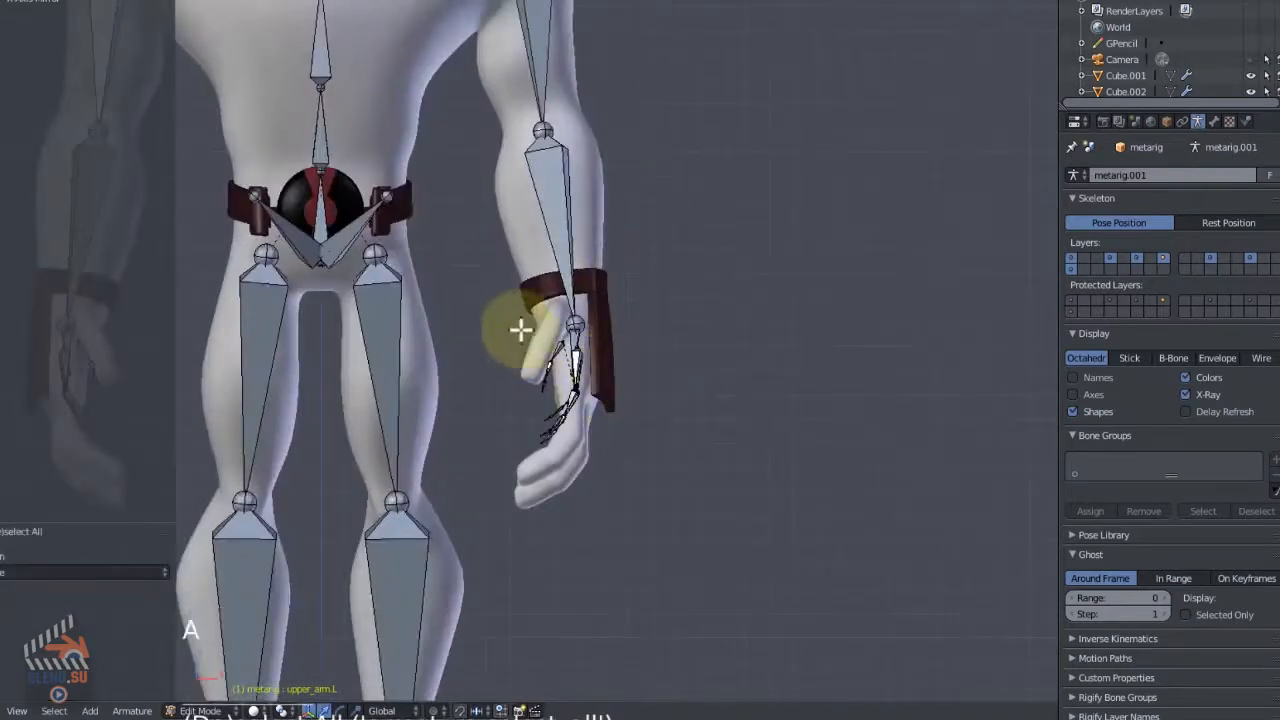
pyautogui.press('z')
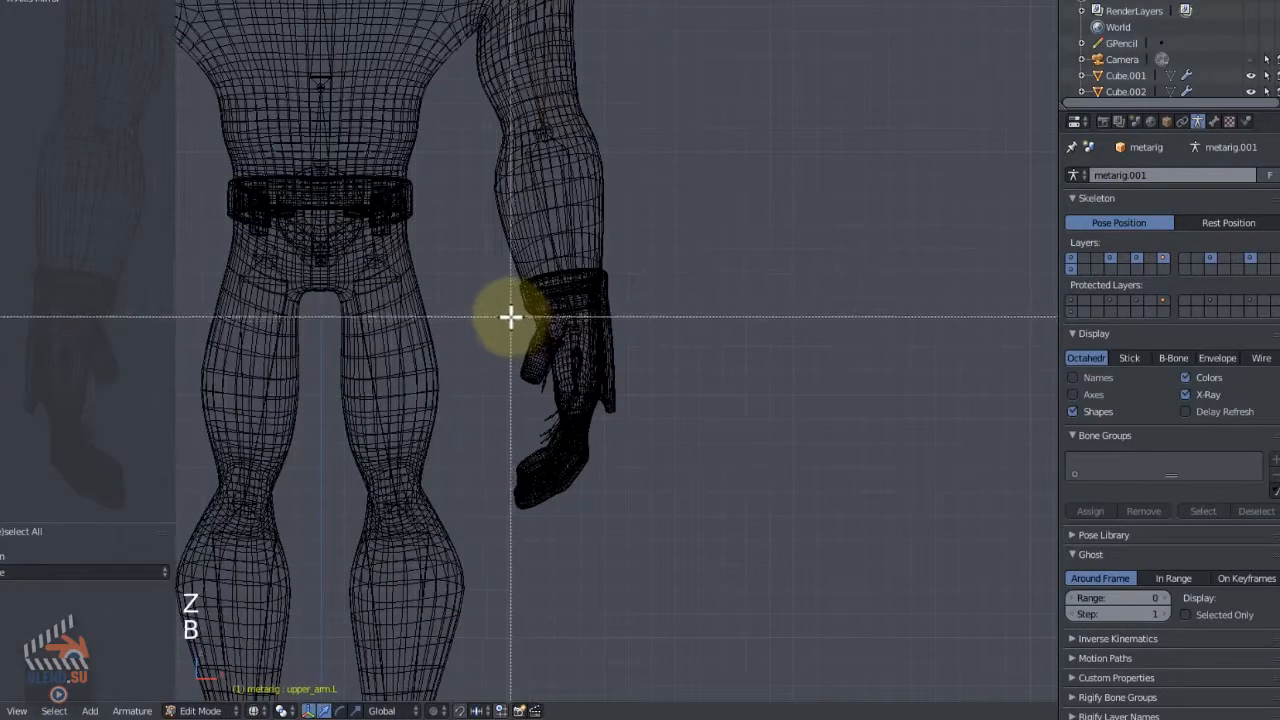
pyautogui.moveTo(509, 317); pyautogui.dragTo(636, 515)
# In solid side view, enlarge the selected hand bones and move them by -0.102 along Y and 0.085 along Z.
pyautogui.press('KP_3')
pyautogui.moveTo(666, 346)
pyautogui.keyDown('shift'); pyautogui.mouseDown(button='middle')
pyautogui.moveTo(637, 357)
pyautogui.moveTo(634, 332)
pyautogui.moveTo(634, 351)
pyautogui.mouseUp(button='middle'); pyautogui.keyUp('shift')
pyautogui.press('z')
pyautogui.scroll(1, 620, 306)
pyautogui.press('s')
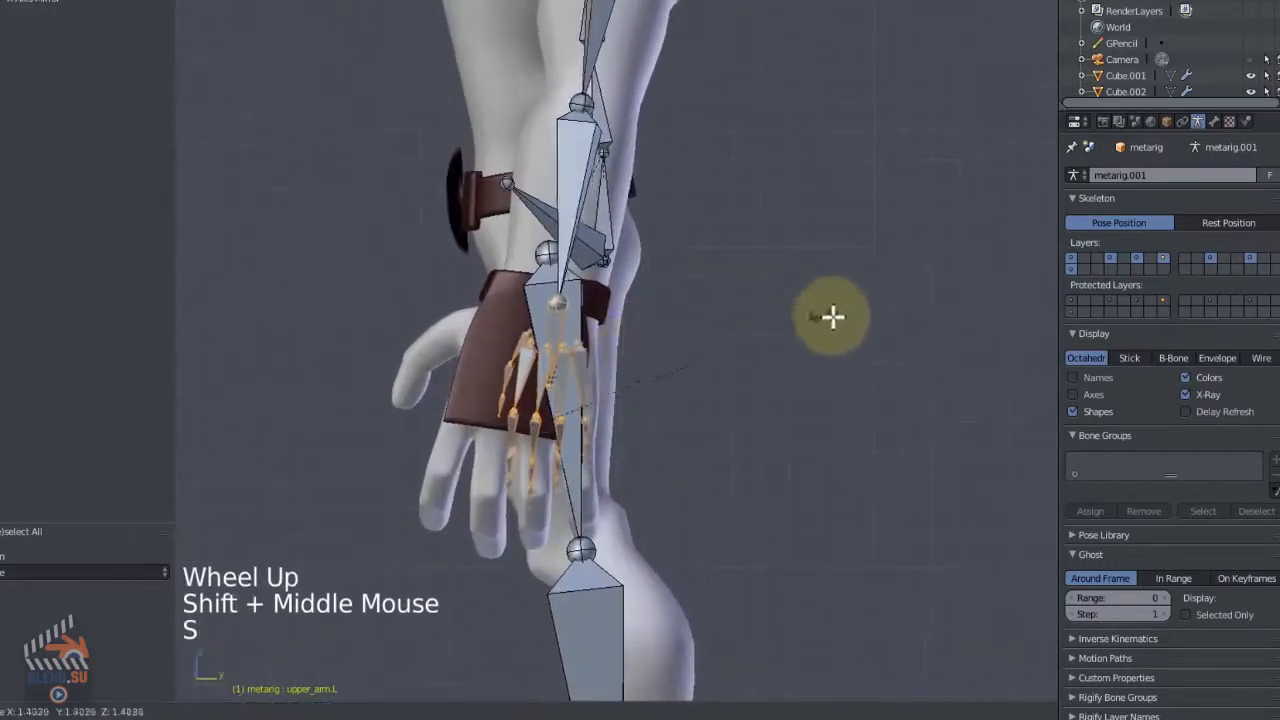
pyautogui.click(930, 326)
pyautogui.press('g')
pyautogui.click(877, 366)
# Scale the left hand bones up slightly, move them 0.024 along Y and 0.016 along Z, and rotate them 6.72°.
pyautogui.scroll(2, 711, 340)
pyautogui.press('s')
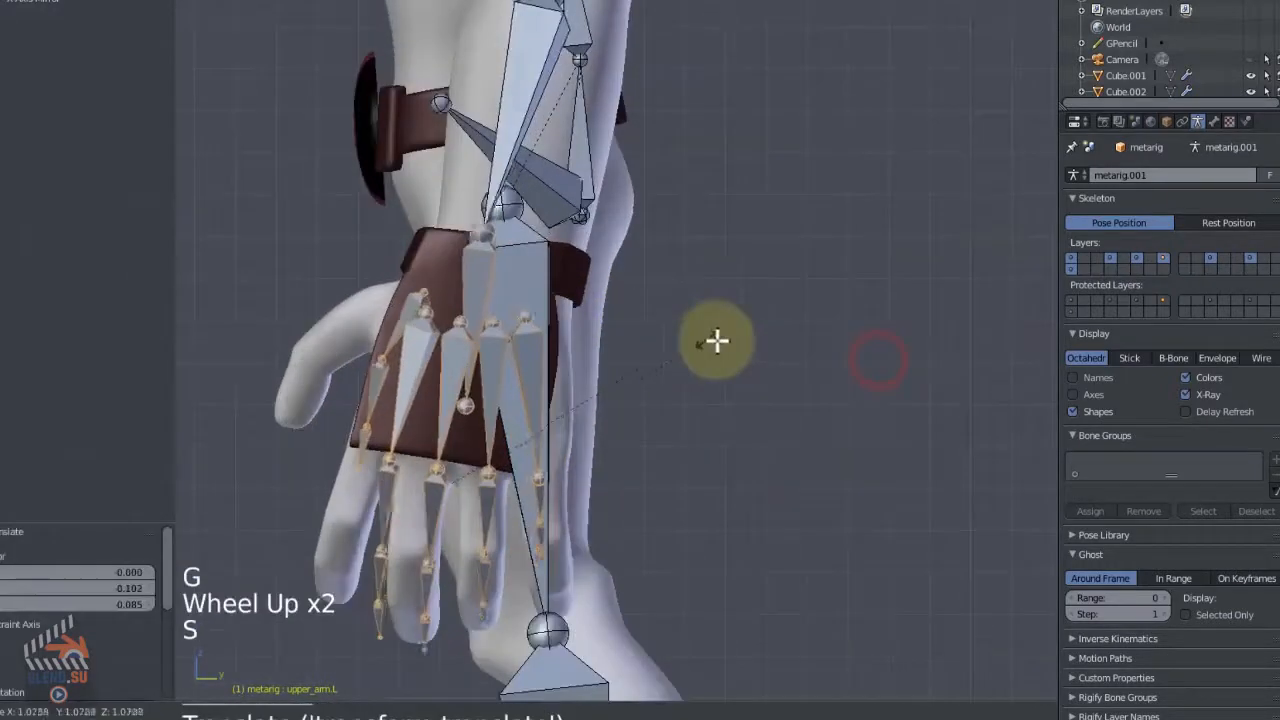
pyautogui.click(723, 339)
pyautogui.press('g')
pyautogui.click(712, 333)
pyautogui.press('r')
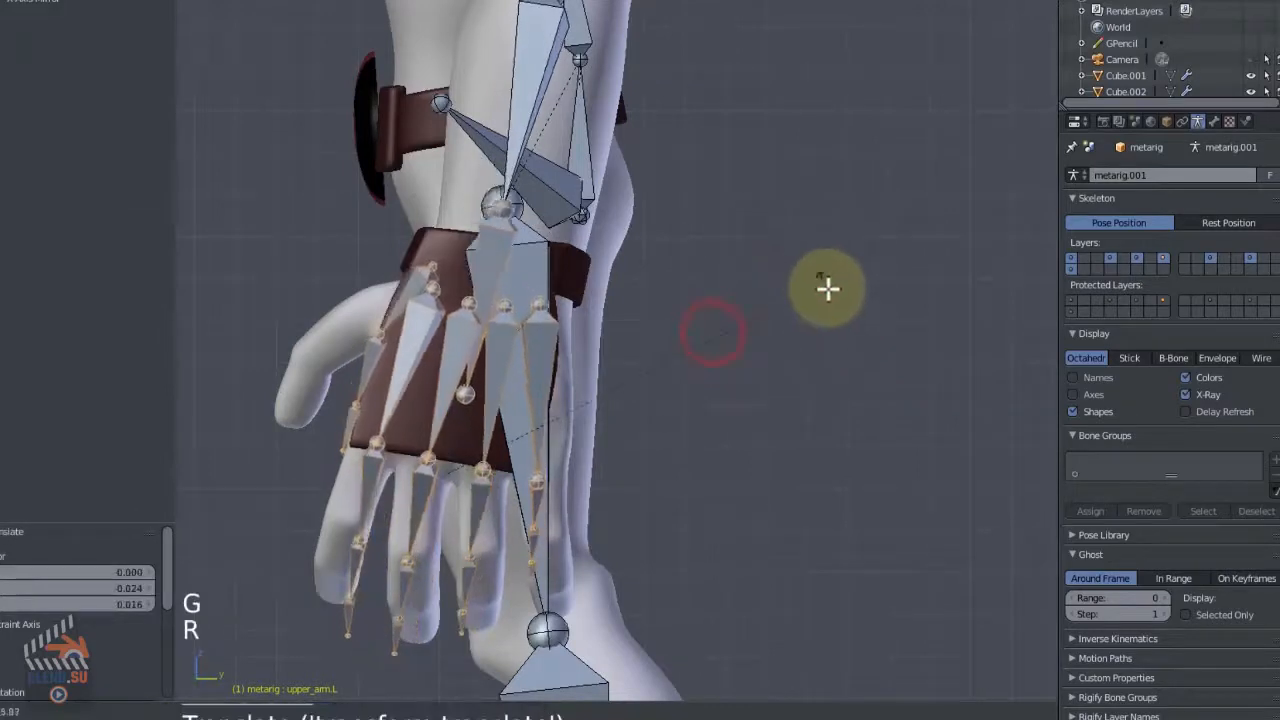
pyautogui.click(823, 283)
# Fine-tune the left hand bones' position and rotation so the finger chains line up with the mesh fingers.
pyautogui.press('g')
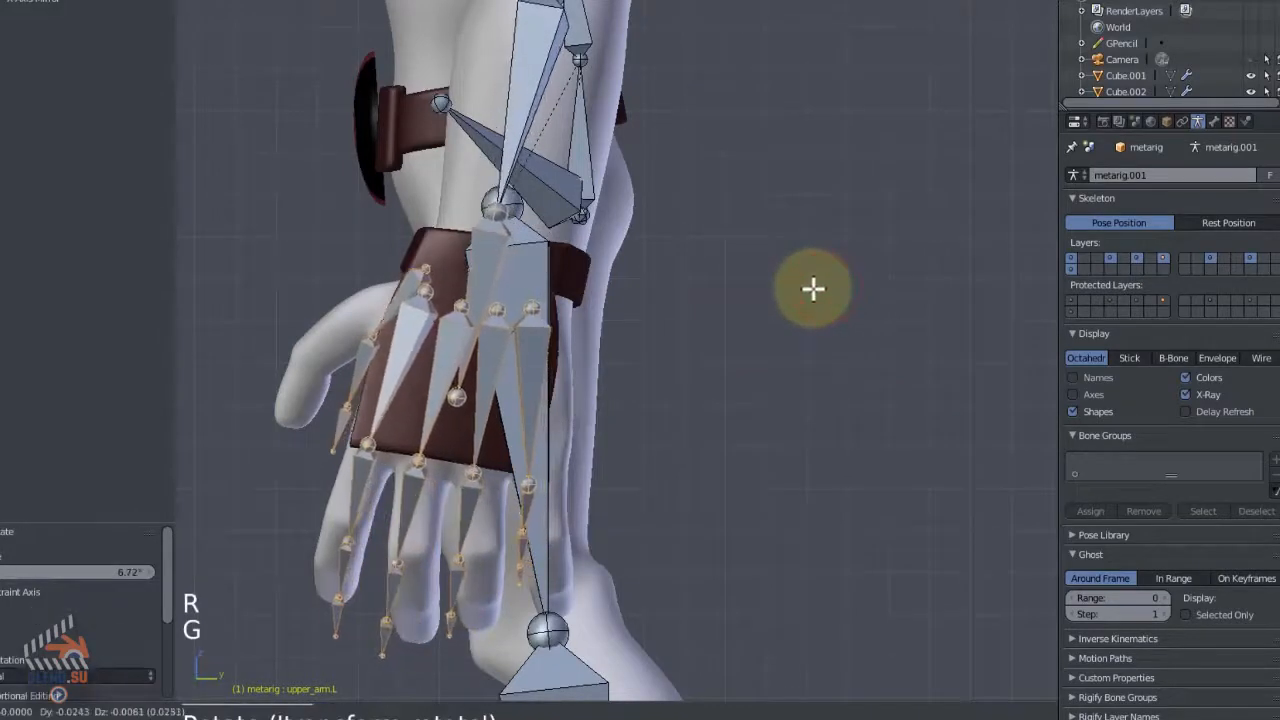
pyautogui.click(814, 287)
pyautogui.press('g')
pyautogui.click(735, 357)
pyautogui.press('r')
pyautogui.click(742, 303)
pyautogui.press('g')
pyautogui.click(745, 306)
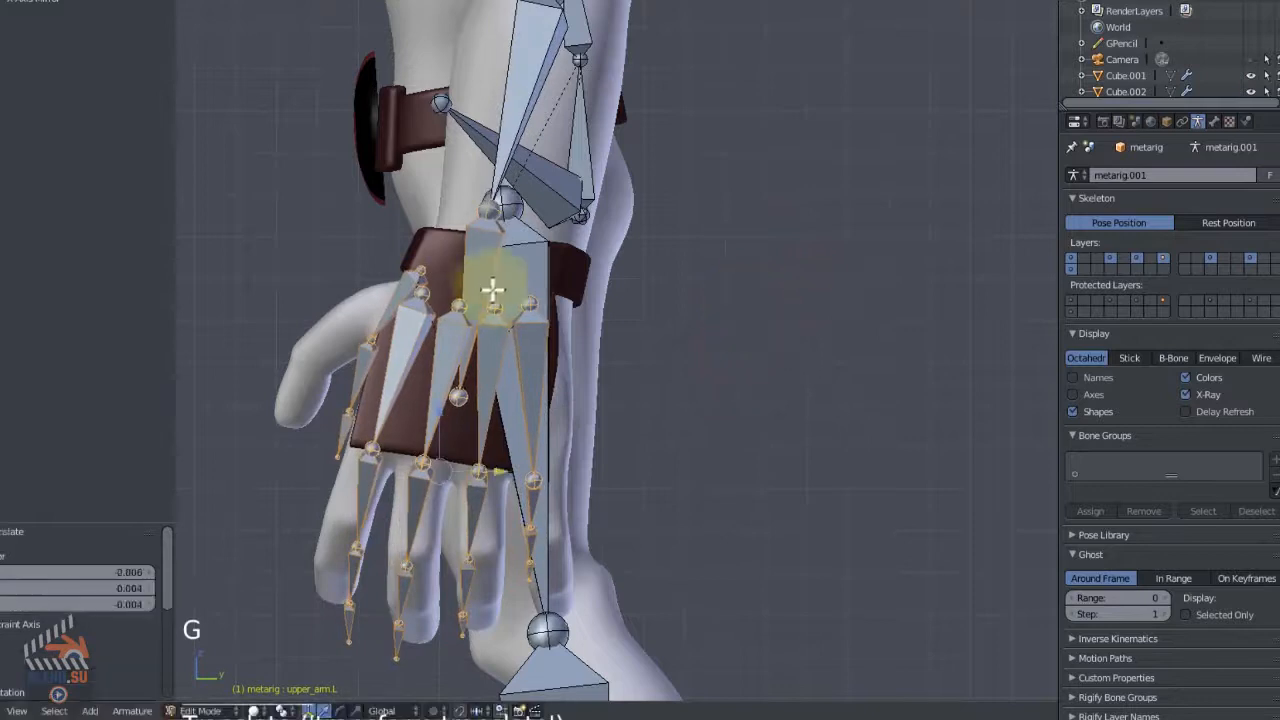
# Move the left hand bone alone by -0.034 along Y and -0.146 along Z.
pyautogui.rightClick(486, 263)
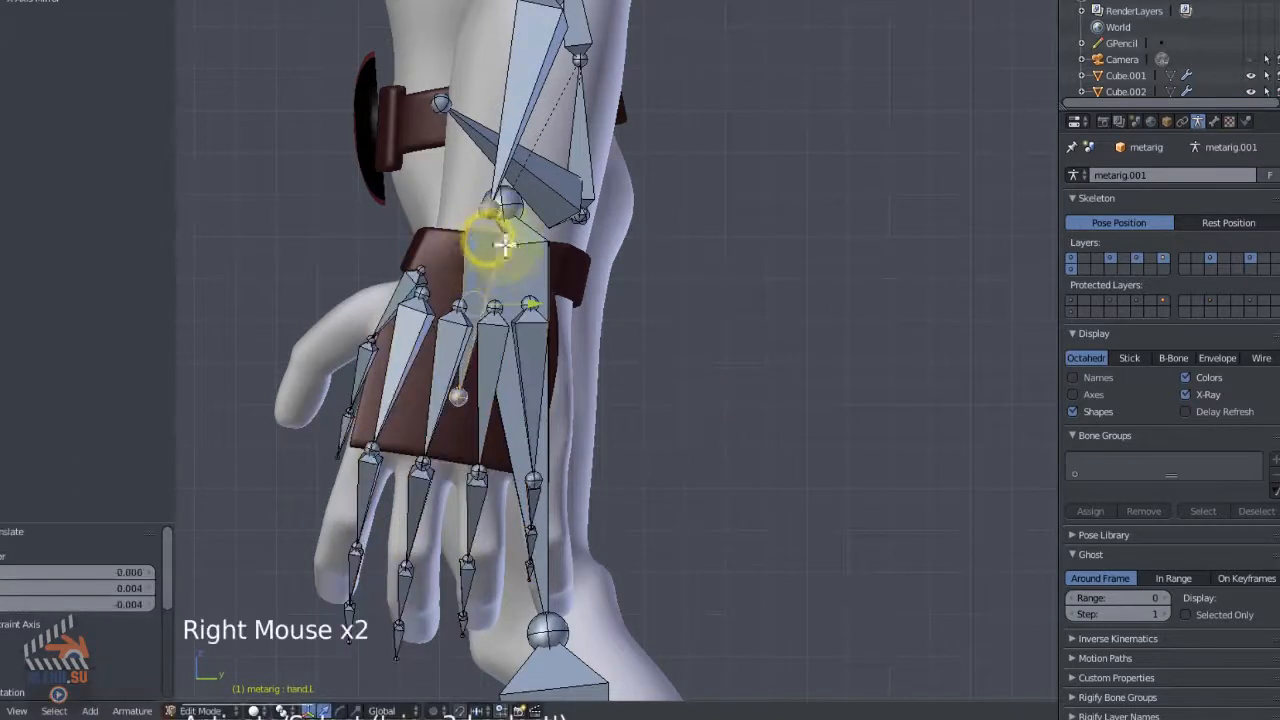
pyautogui.press('g')
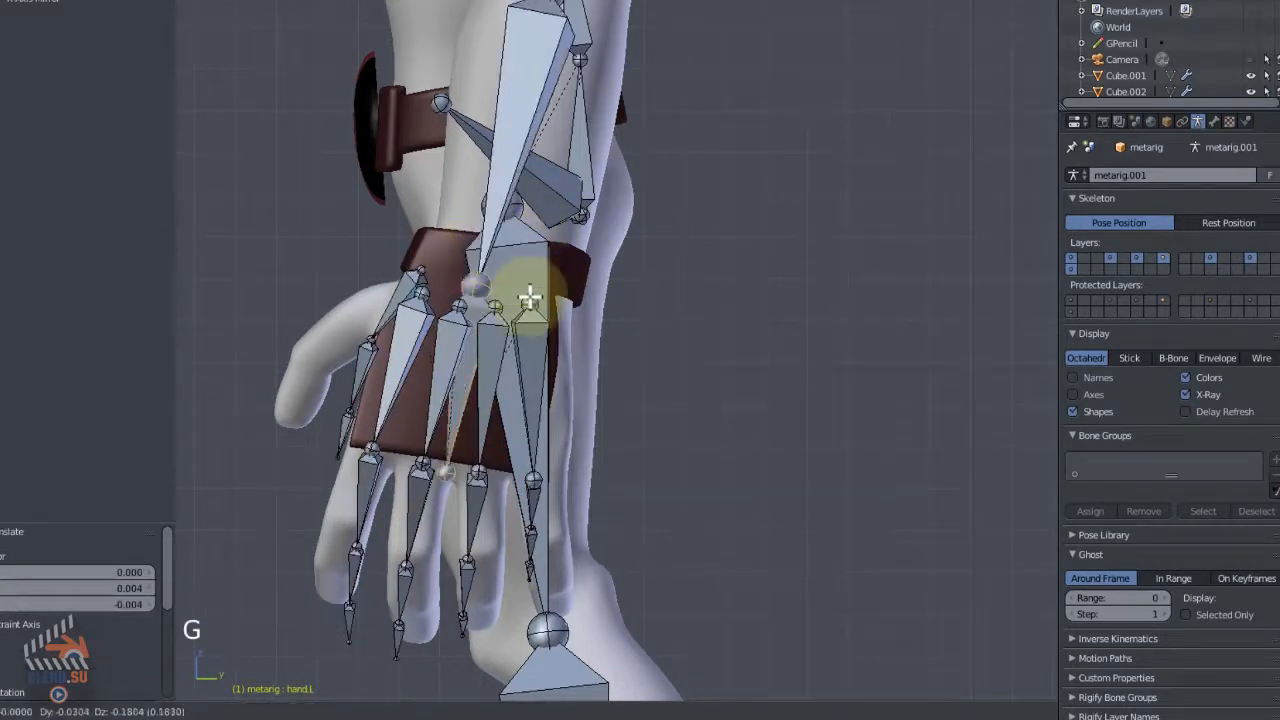
pyautogui.click(503, 274)
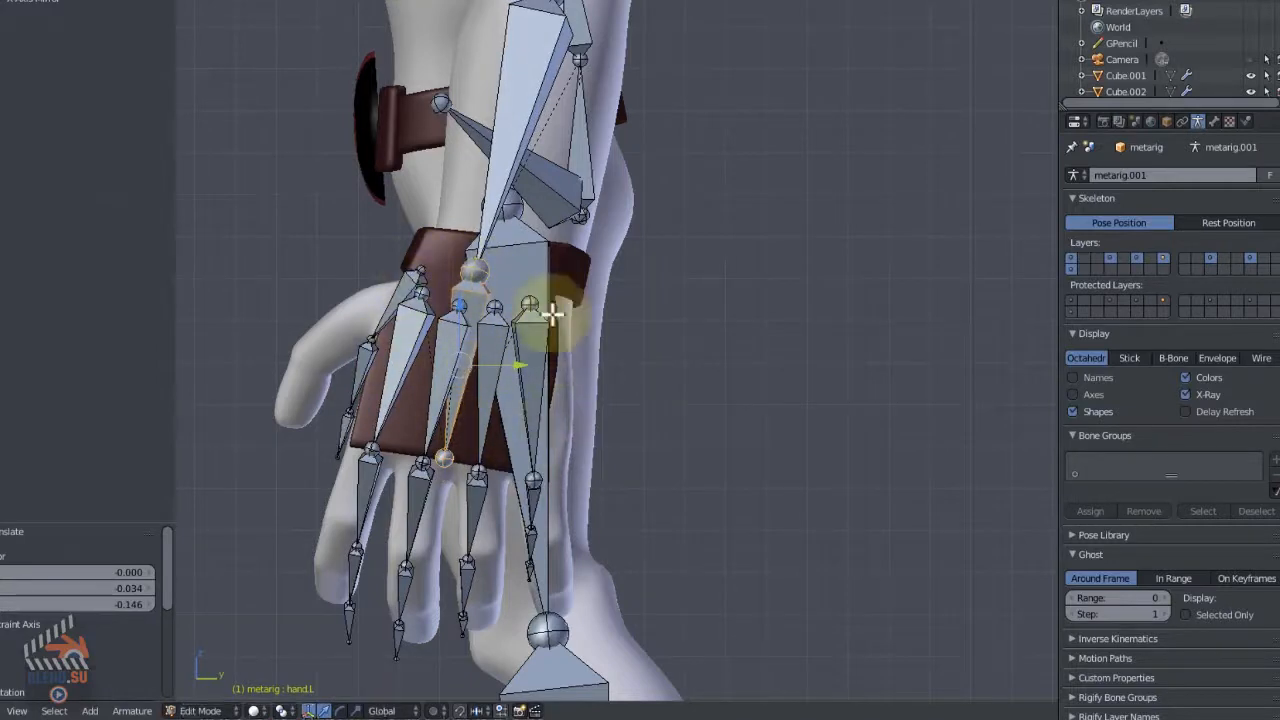
pyautogui.moveTo(676, 458); pyautogui.dragTo(417, 349, button='middle')
pyautogui.scroll(2, 440, 395)
pyautogui.keyDown('shift'); pyautogui.moveTo(440, 395); pyautogui.dragTo(449, 380, button='middle'); pyautogui.keyUp('shift')
pyautogui.moveTo(449, 380); pyautogui.dragTo(471, 340, button='middle')
pyautogui.rightClick(432, 485)
pyautogui.keyDown('shift'); pyautogui.rightClick(448, 532); pyautogui.keyUp('shift')
pyautogui.keyDown('shift'); pyautogui.rightClick(480, 583); pyautogui.keyUp('shift')
pyautogui.keyDown('shift'); pyautogui.moveTo(431, 288); pyautogui.dragTo(445, 270, button='middle'); pyautogui.keyUp('shift')
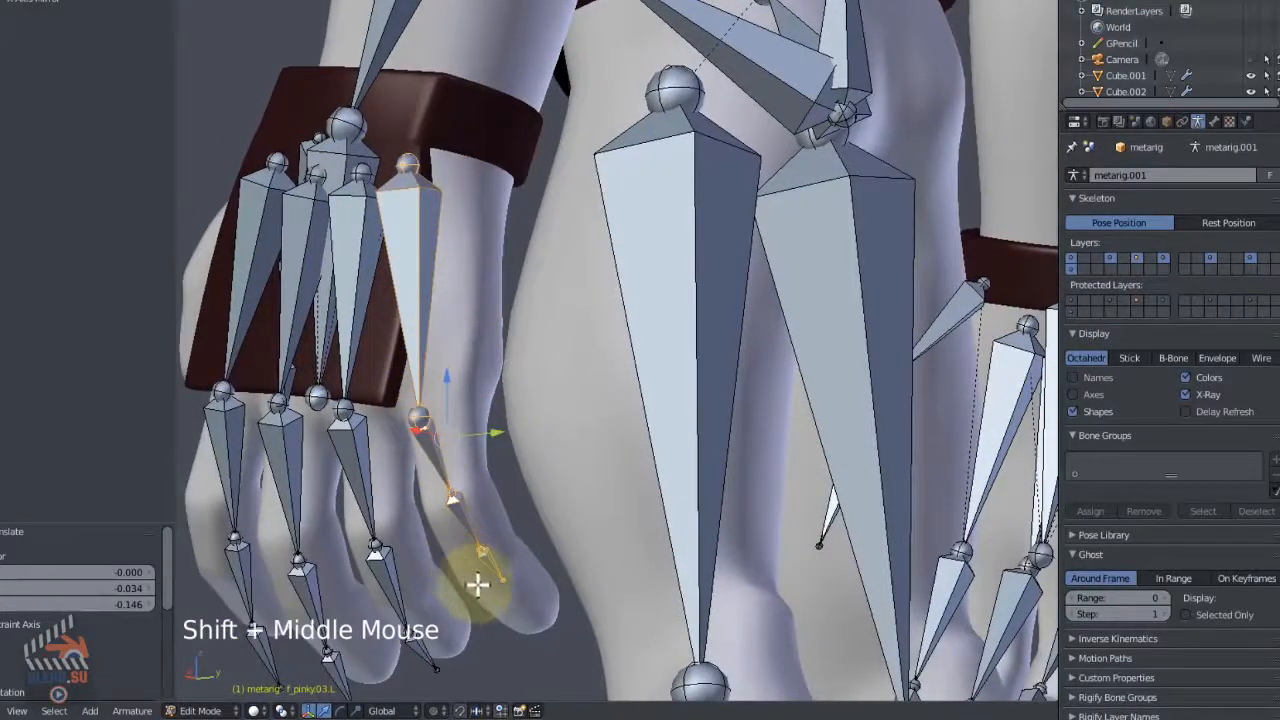
pyautogui.moveTo(383, 491); pyautogui.dragTo(408, 491, button='middle')
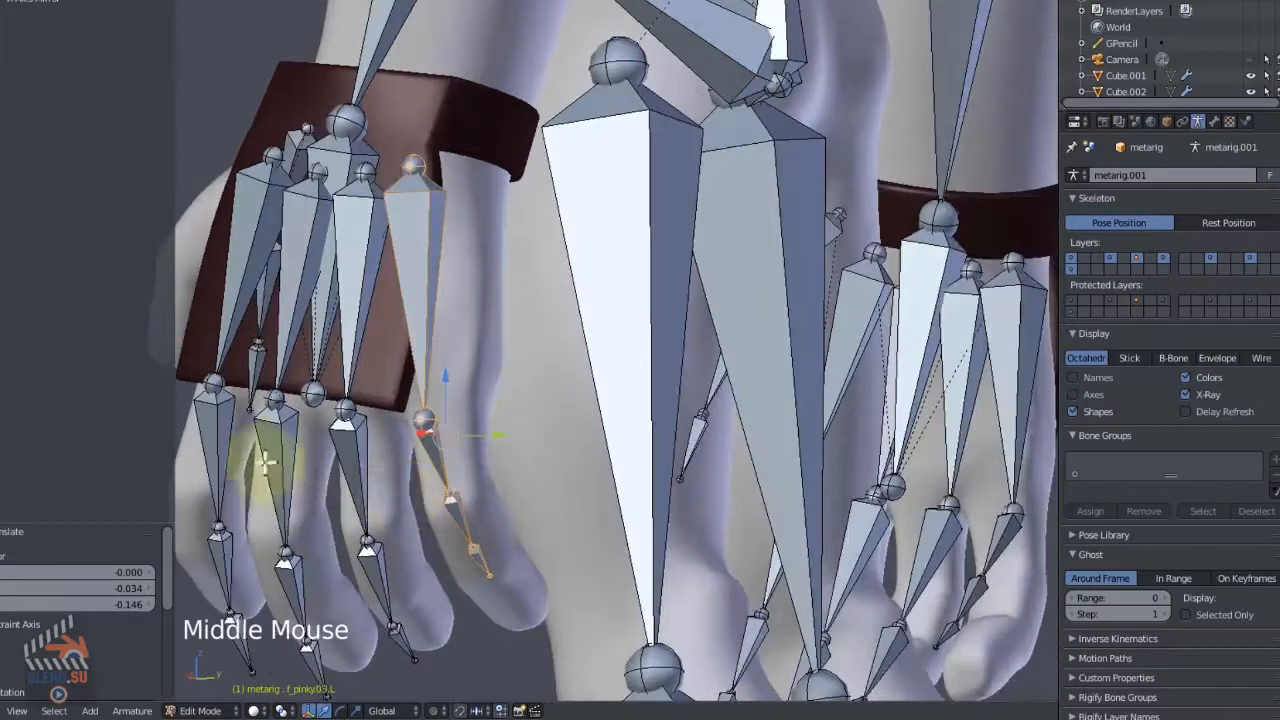
pyautogui.keyDown('shift'); pyautogui.moveTo(498, 382); pyautogui.dragTo(480, 306, button='middle'); pyautogui.keyUp('shift')
pyautogui.moveTo(480, 306); pyautogui.dragTo(430, 325, button='middle')
pyautogui.moveTo(430, 325); pyautogui.dragTo(357, 189, button='middle')
pyautogui.rightClick(357, 189)
pyautogui.press('a')
pyautogui.keyDown('shift'); pyautogui.moveTo(457, 234); pyautogui.dragTo(500, 326, button='middle'); pyautogui.keyUp('shift')
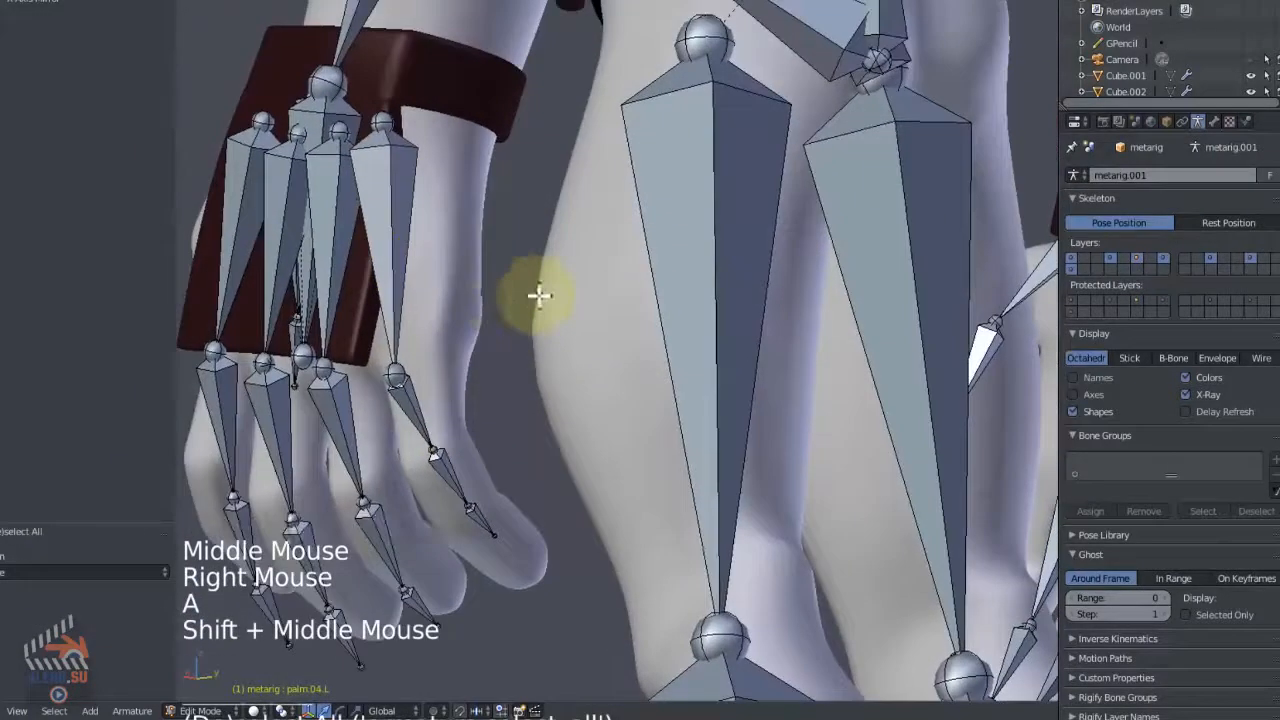
# Select the left pinky's palm and finger bones and rotate them by -1.86° in Normal orientation.
pyautogui.keyDown('shift'); pyautogui.rightClick(391, 216); pyautogui.keyUp('shift')
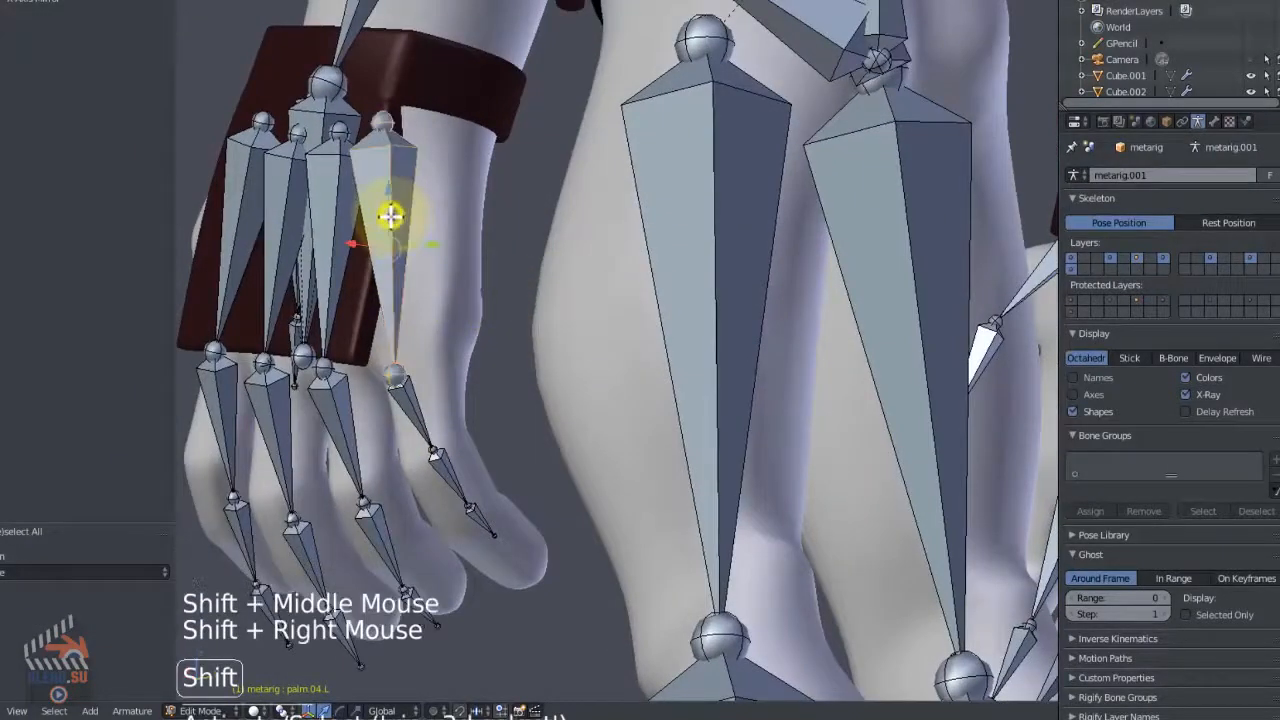
pyautogui.keyDown('shift'); pyautogui.rightClick(424, 452); pyautogui.keyUp('shift')
pyautogui.keyDown('shift'); pyautogui.rightClick(446, 476); pyautogui.keyUp('shift')
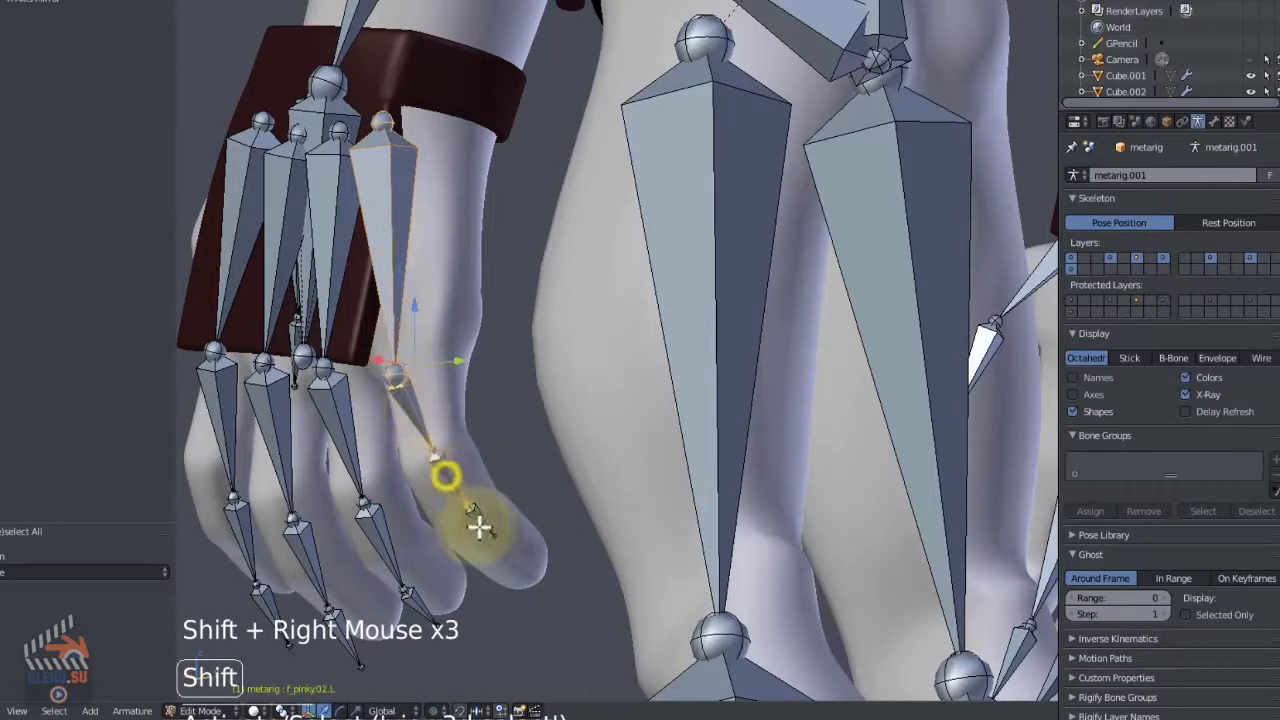
pyautogui.moveTo(486, 516); pyautogui.dragTo(414, 323, button='middle')
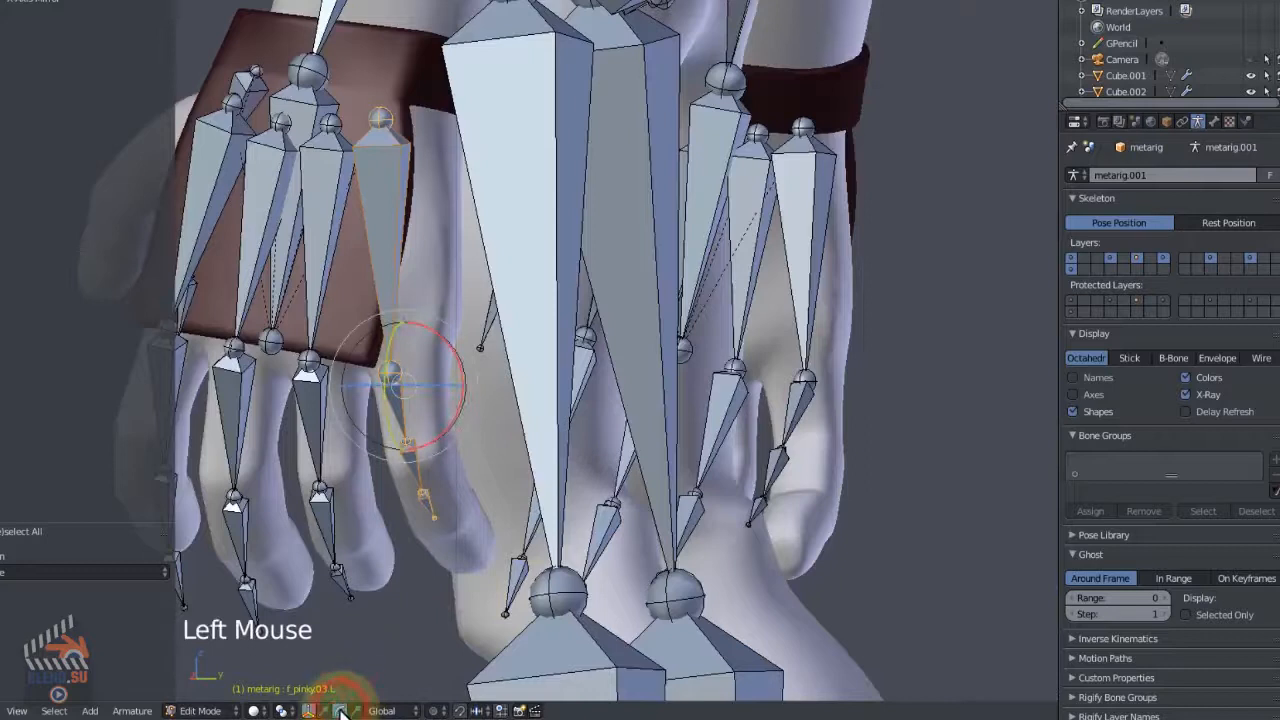
pyautogui.click(393, 712)
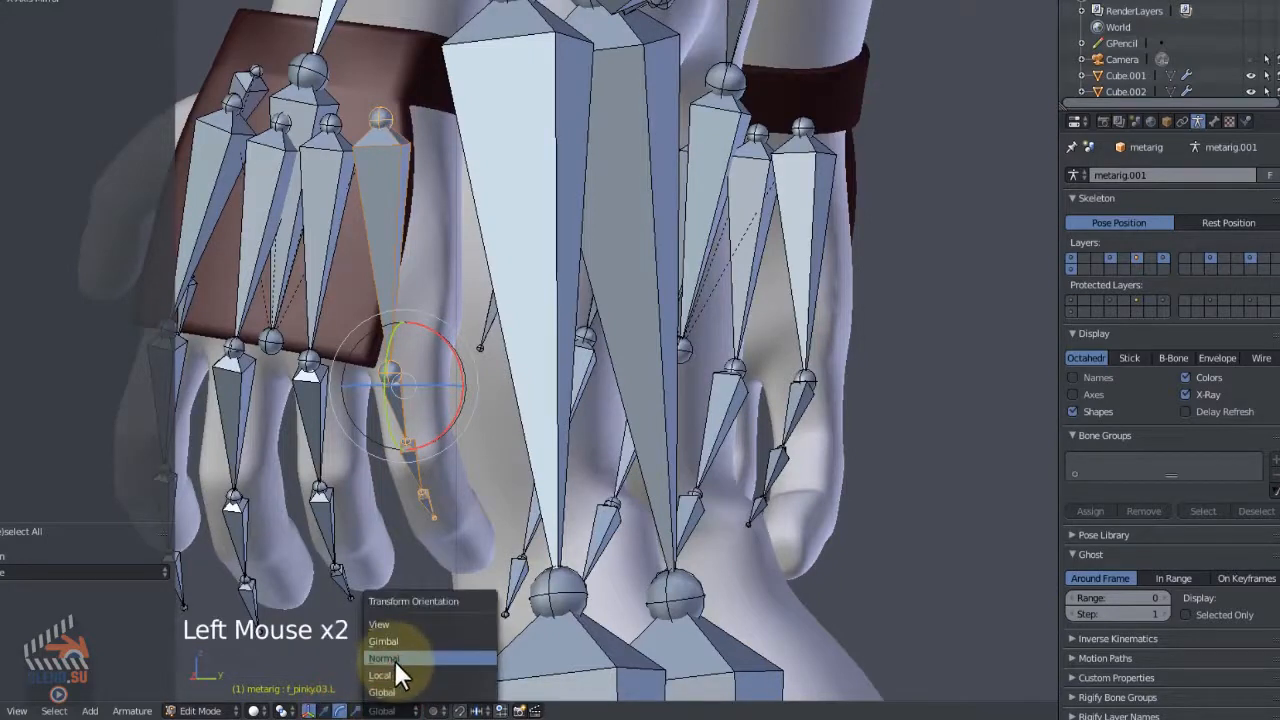
pyautogui.click(398, 653)
pyautogui.moveTo(437, 349); pyautogui.dragTo(410, 355)
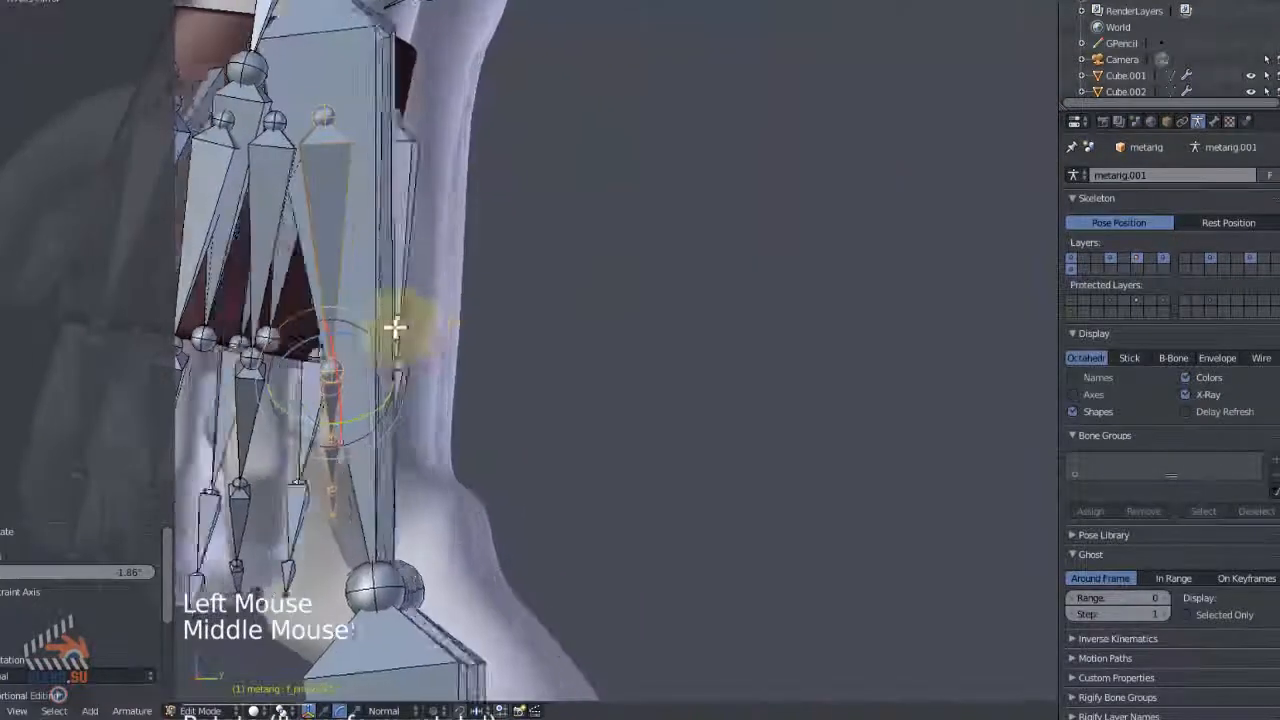
# Enable the move manipulator alongside rotation and move the left pinky chain 0.024 along its normal X axis.
pyautogui.moveTo(395, 327); pyautogui.dragTo(400, 374, button='middle')
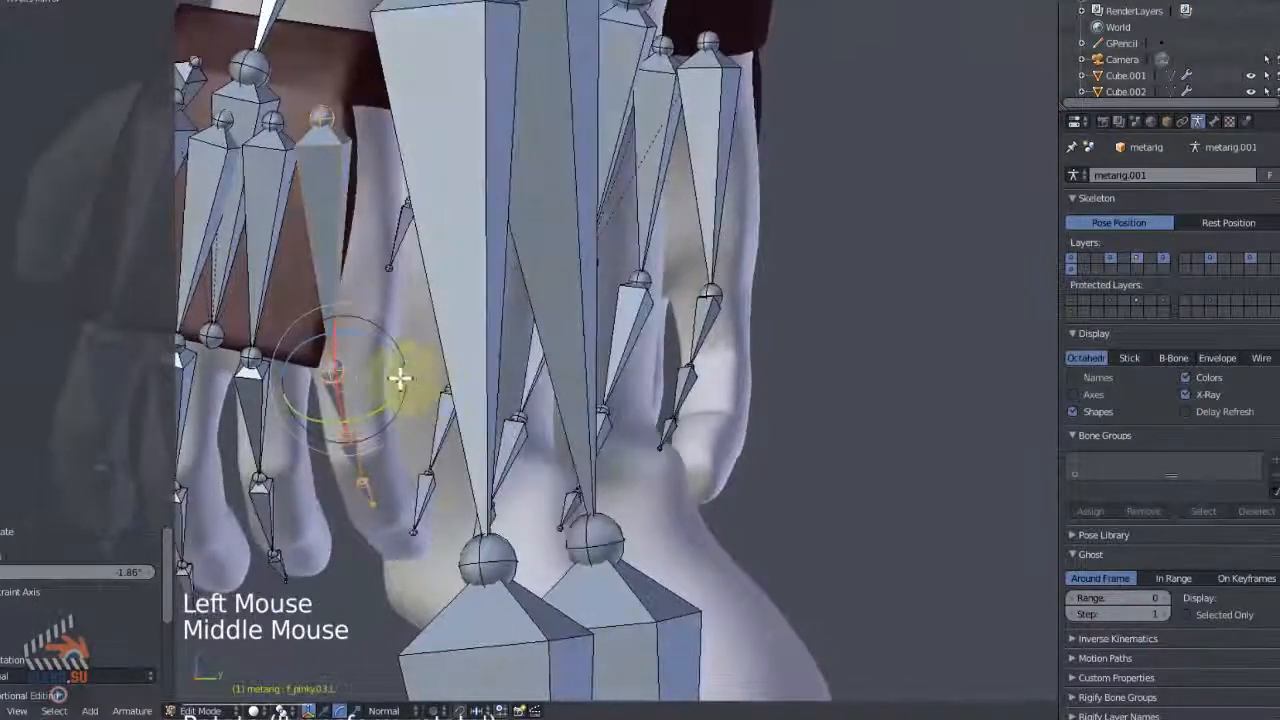
pyautogui.keyDown('shift'); pyautogui.click(328, 708); pyautogui.keyUp('shift')
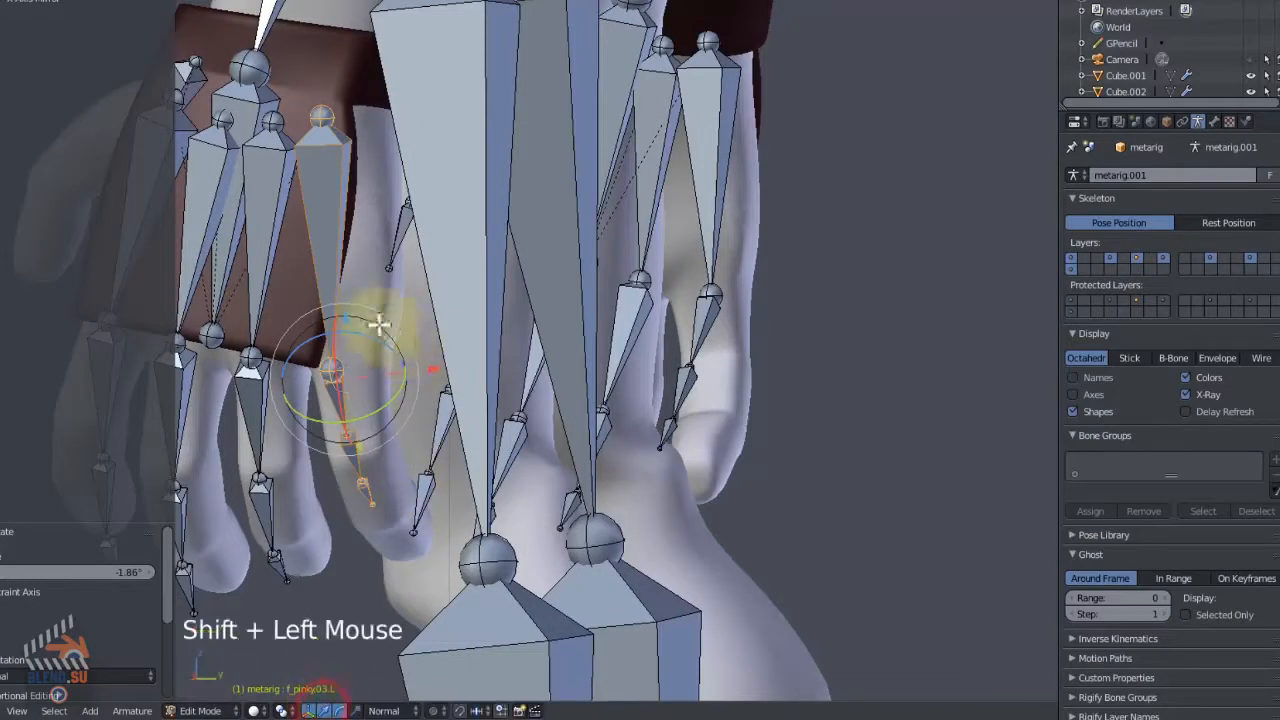
pyautogui.moveTo(429, 370); pyautogui.dragTo(449, 366)
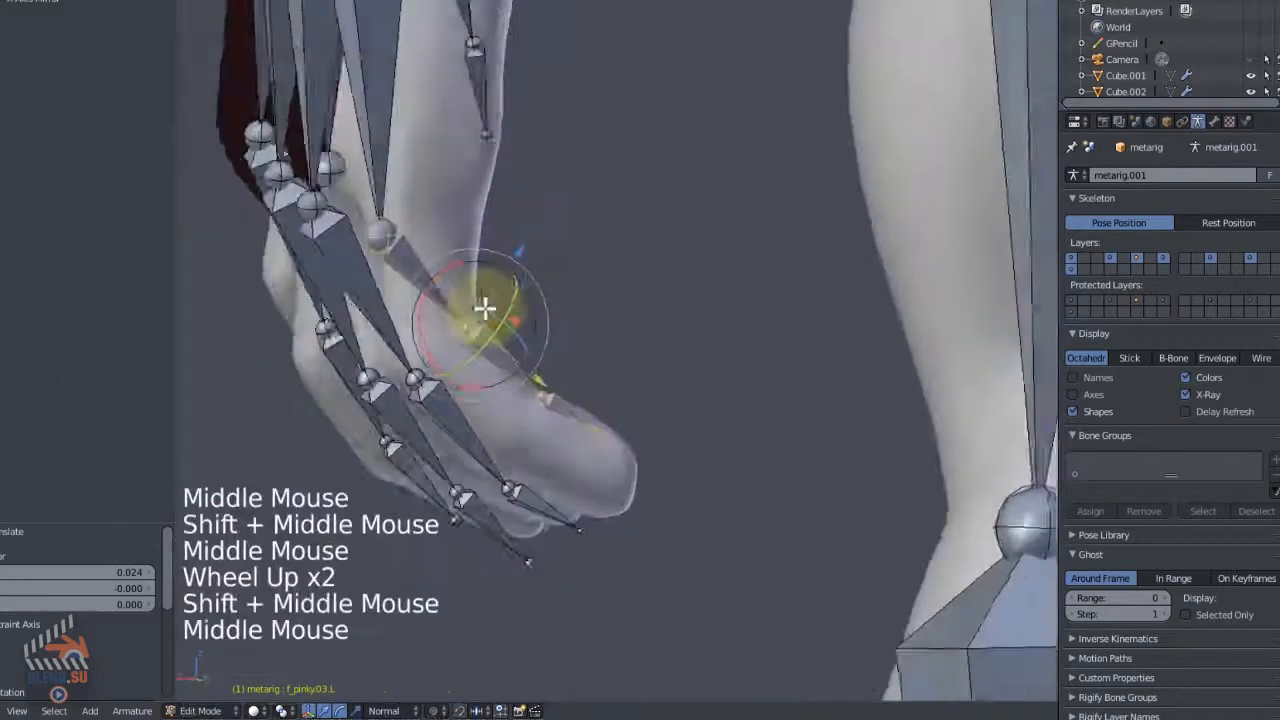
# Reposition the selected left pinky bones, box-deselect their first joint and move the outer pinky bones again.
pyautogui.moveTo(486, 306); pyautogui.dragTo(487, 287, button='middle')
pyautogui.press('g')
pyautogui.click(521, 254)
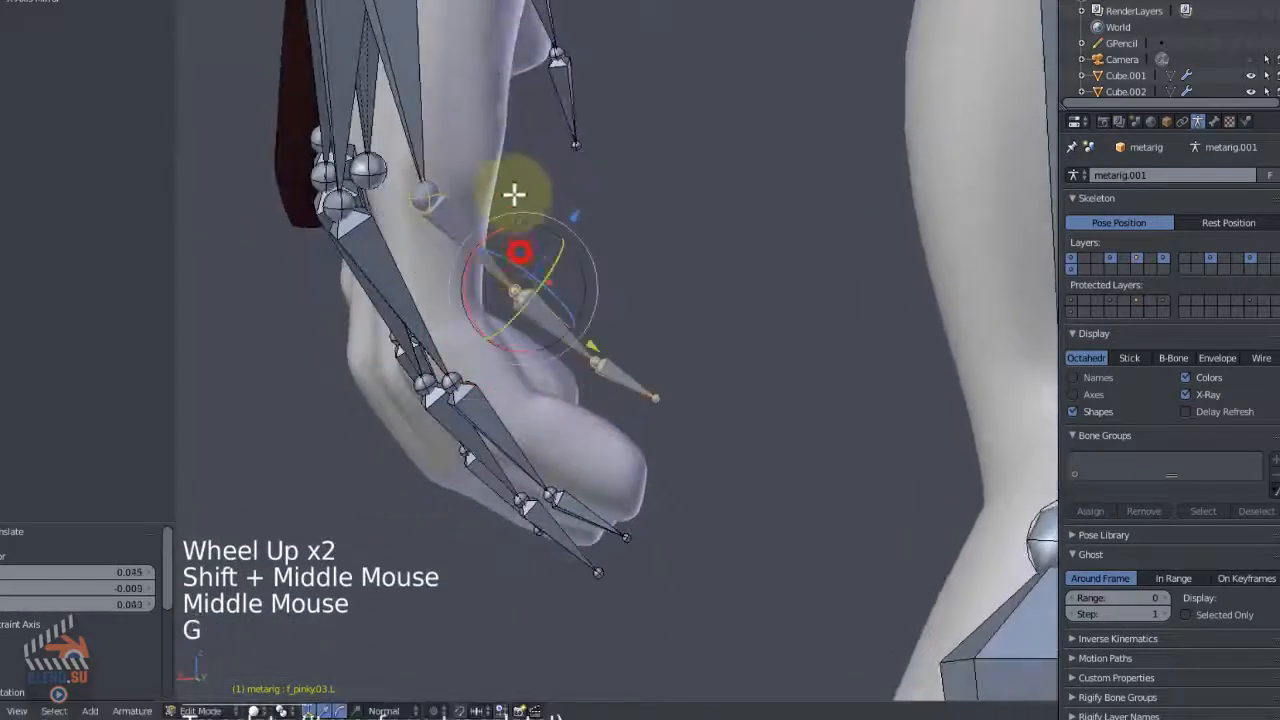
pyautogui.press('b')
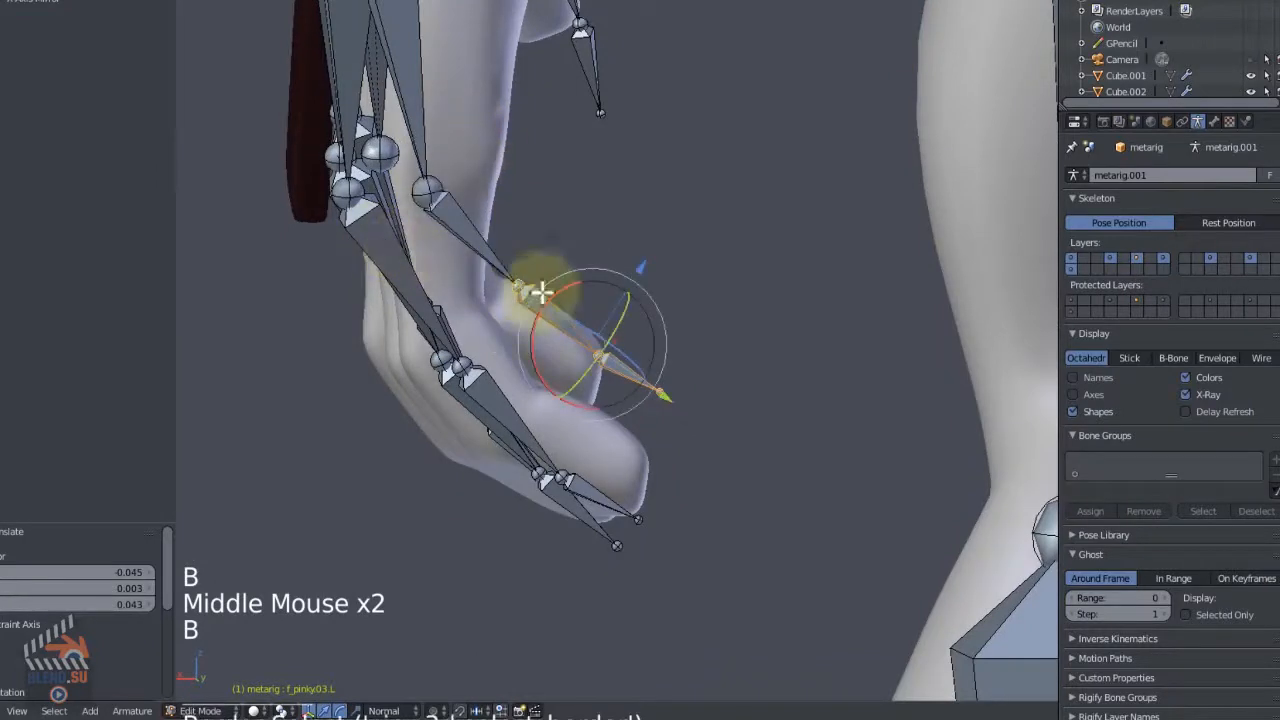
pyautogui.press('g')
pyautogui.click(549, 327)
# Move the left pinky's outer joint and fingertip so the last bones follow the curled pinky mesh.
pyautogui.press('b')
pyautogui.moveTo(500, 295); pyautogui.dragTo(379, 389, button='middle')
pyautogui.press('g')
pyautogui.click(609, 484)
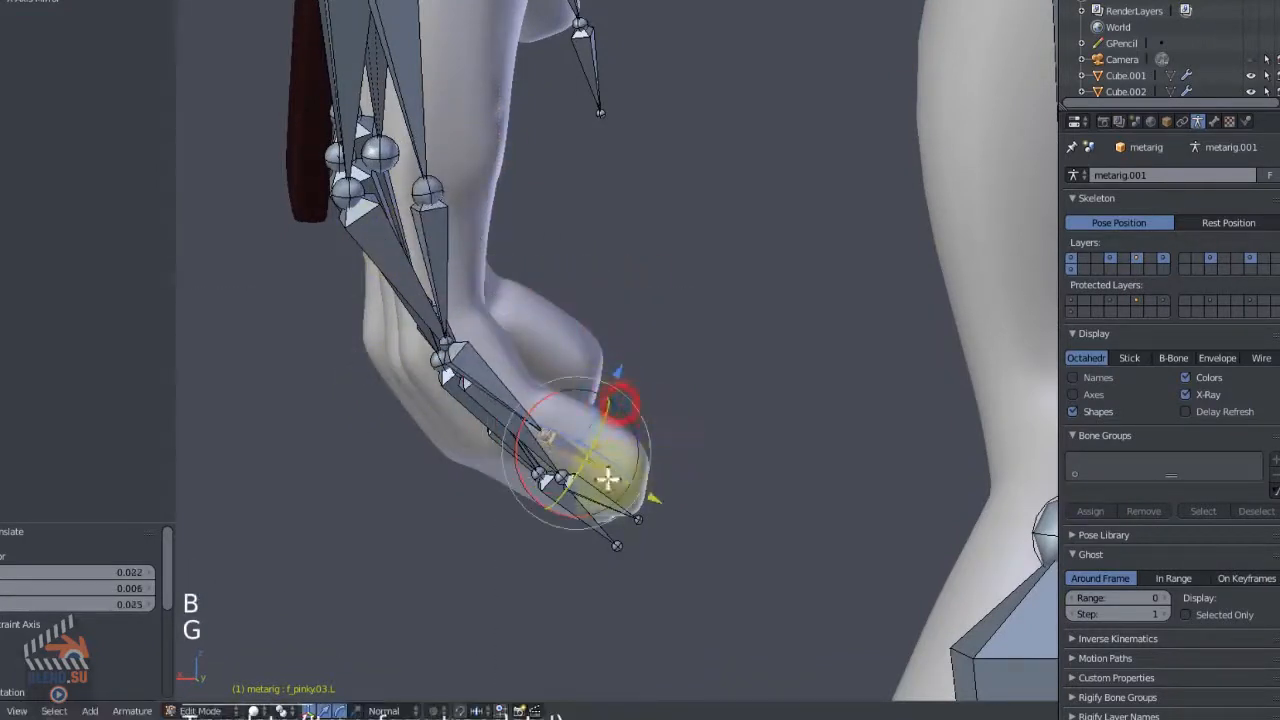
pyautogui.rightClick(618, 474)
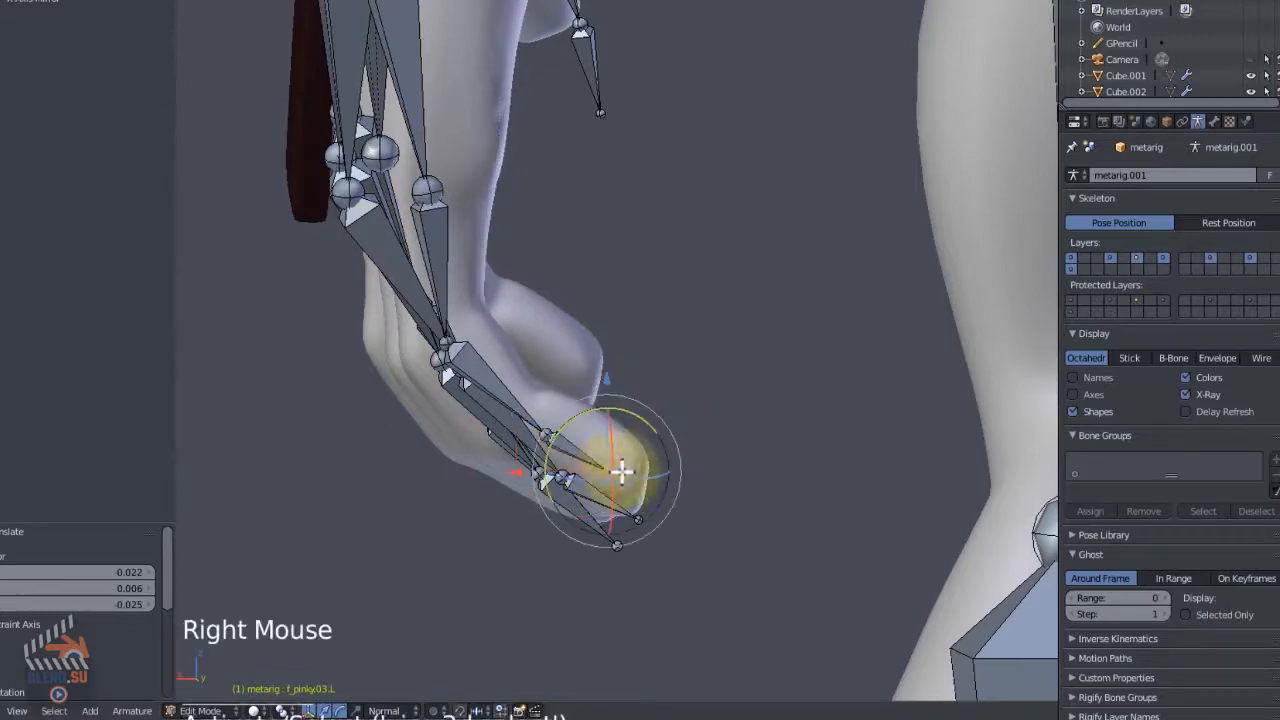
pyautogui.press('g')
pyautogui.click(663, 497)
# From the side, shift the left pinky's tip and its two middle joints sideways to centre them in the finger.
pyautogui.scroll(-3, 497, 391)
pyautogui.moveTo(497, 391); pyautogui.dragTo(454, 423, button='middle')
pyautogui.scroll(2, 495, 375)
pyautogui.scroll(2, 463, 443)
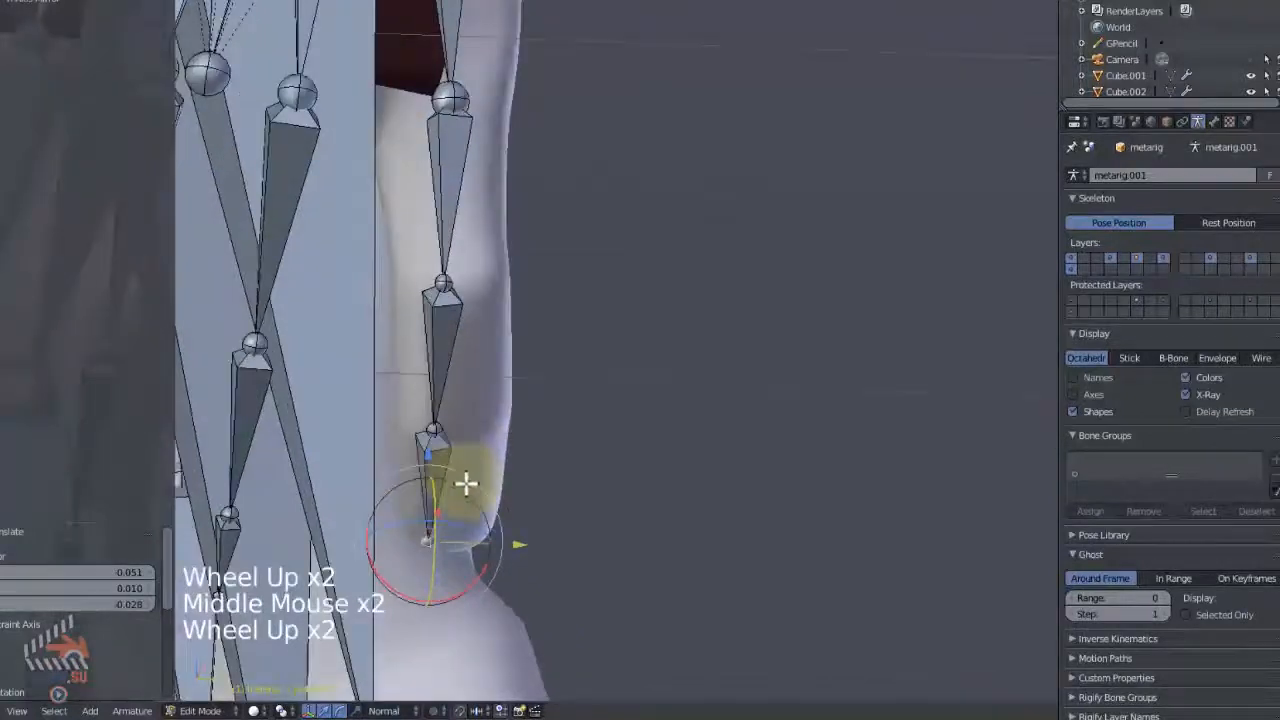
pyautogui.press('g')
pyautogui.rightClick(438, 428)
pyautogui.press('g')
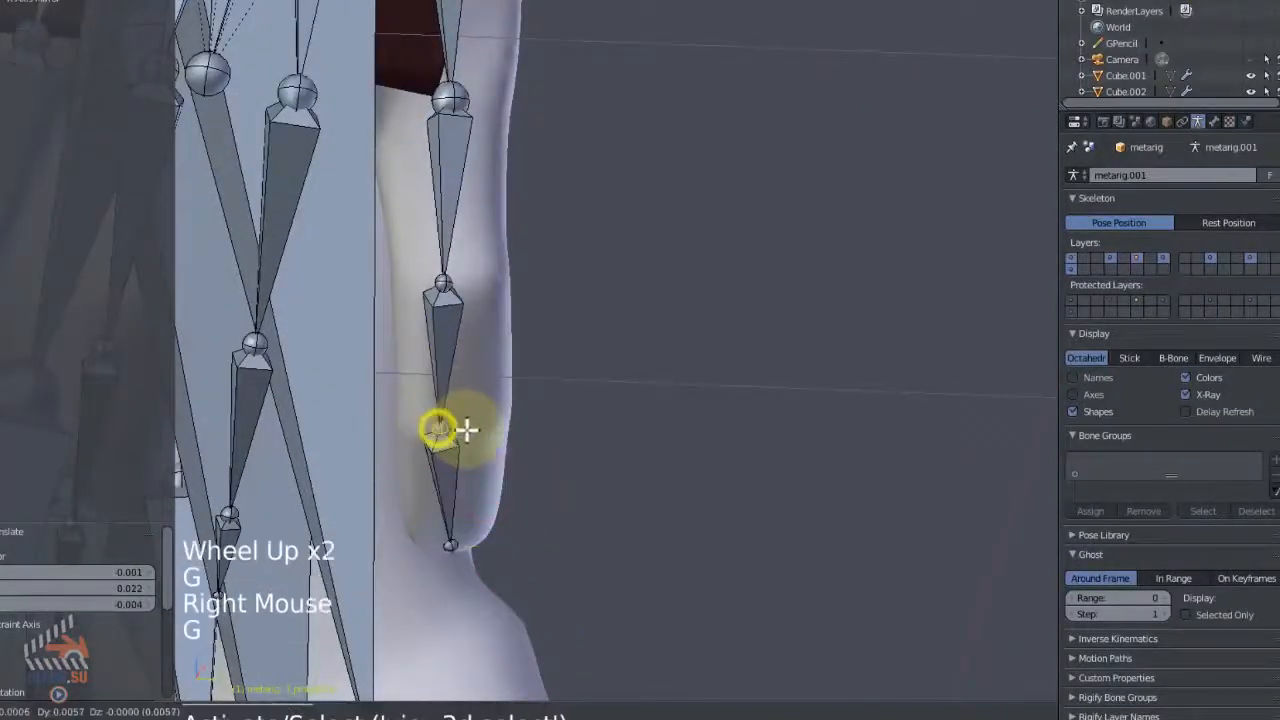
pyautogui.rightClick(447, 283)
pyautogui.press('g')
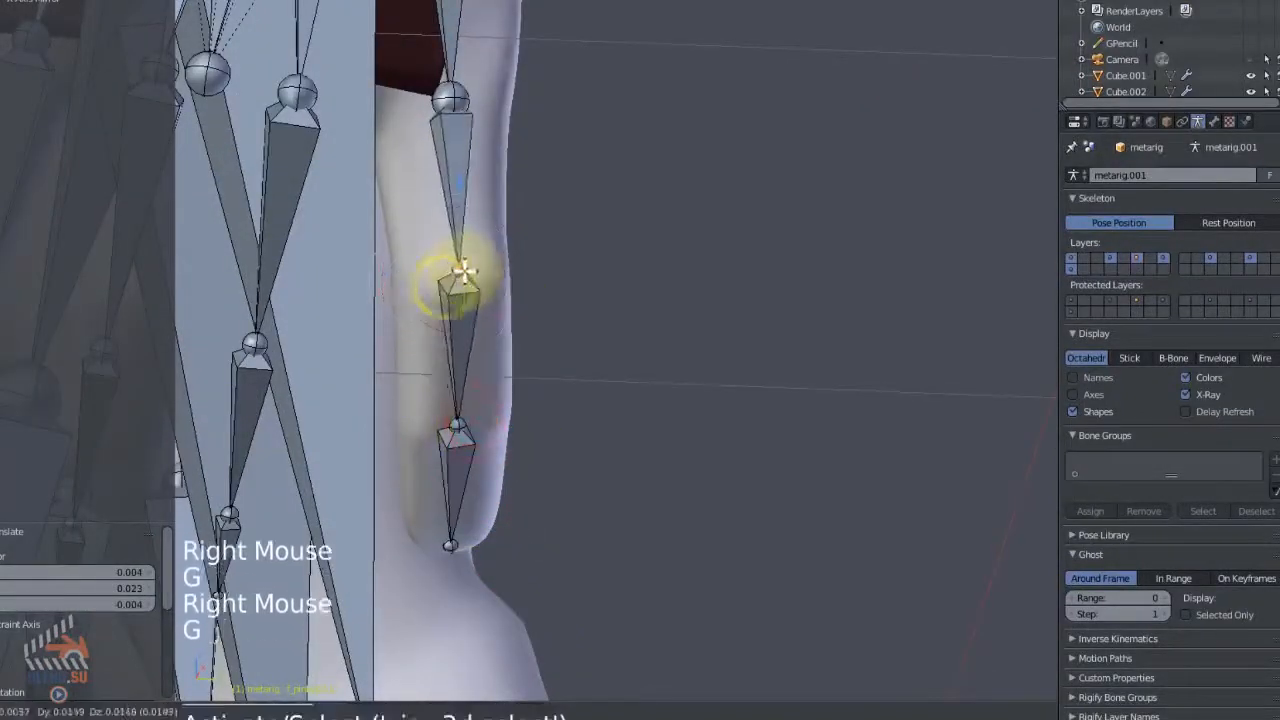
# Clear the selection, select the three left ring finger bones and start moving them toward the ring finger mesh.
pyautogui.scroll(-5, 461, 107)
pyautogui.press('a')
pyautogui.moveTo(500, 190); pyautogui.dragTo(486, 289, button='middle')
pyautogui.scroll(1, 481, 273)
pyautogui.rightClick(434, 357)
pyautogui.keyDown('shift'); pyautogui.rightClick(460, 434); pyautogui.keyUp('shift')
pyautogui.keyDown('shift'); pyautogui.rightClick(483, 497); pyautogui.keyUp('shift')
pyautogui.moveTo(483, 497); pyautogui.dragTo(479, 328, button='middle')
pyautogui.scroll(2, 479, 328)
pyautogui.press('g')
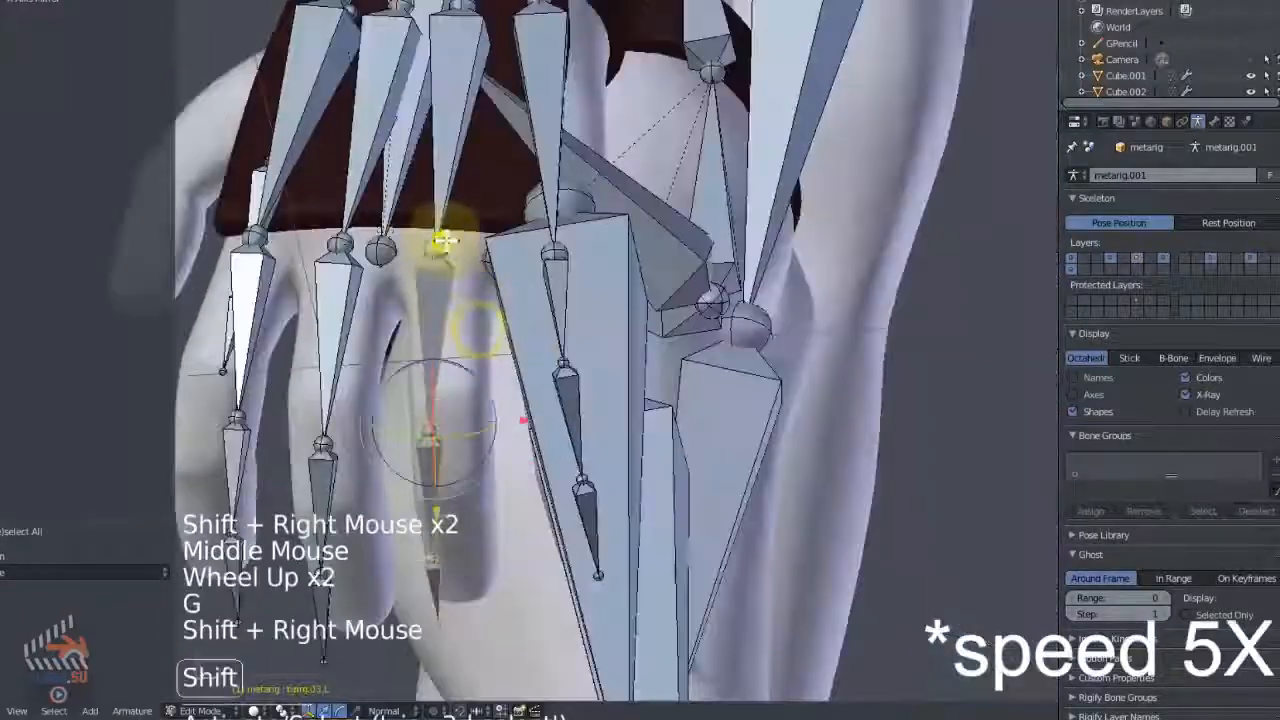
# Add the left ring finger's knuckle joint to the selection and move it together with the finger bones.
pyautogui.keyDown('shift'); pyautogui.rightClick(440, 245); pyautogui.keyUp('shift')
pyautogui.press('g')
pyautogui.click(443, 260)
pyautogui.moveTo(443, 260); pyautogui.dragTo(397, 378, button='middle')
# Move and rotate the left ring finger's bones and individual joints so the chain follows the curled finger.
pyautogui.press('g')
pyautogui.press('b')
pyautogui.moveTo(393, 273); pyautogui.dragTo(583, 330, button='middle')
pyautogui.press('g')
pyautogui.moveTo(583, 330); pyautogui.dragTo(589, 443, button='middle')
pyautogui.press('r')
pyautogui.press('g')
pyautogui.rightClick(777, 489)
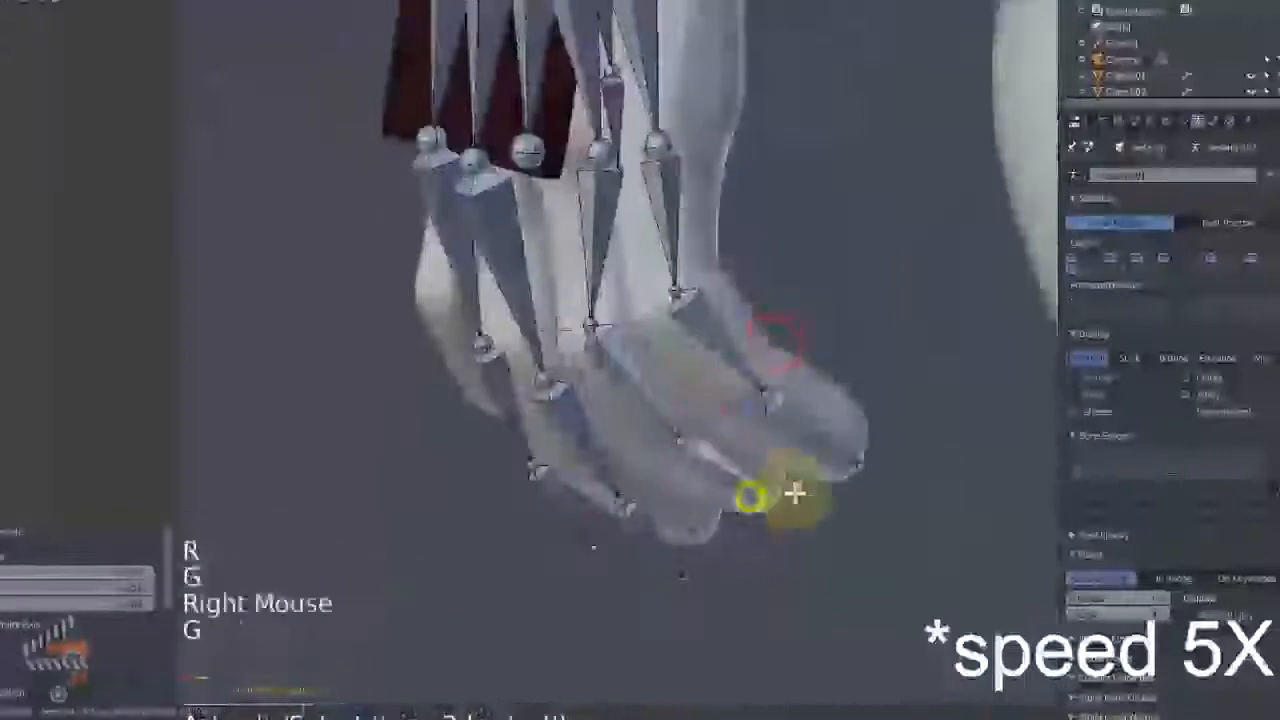
pyautogui.press('g')
pyautogui.moveTo(777, 489); pyautogui.dragTo(677, 409, button='middle')
pyautogui.rightClick(603, 437)
pyautogui.rightClick(492, 340)
pyautogui.press('g')
# Select the left middle finger's knuckle joint along with the palm bone's end and move them onto the middle knuckle.
pyautogui.keyDown('shift'); pyautogui.moveTo(492, 340); pyautogui.dragTo(540, 320, button='middle'); pyautogui.keyUp('shift')
pyautogui.scroll(-4, 540, 320)
pyautogui.moveTo(540, 320); pyautogui.dragTo(551, 334, button='middle')
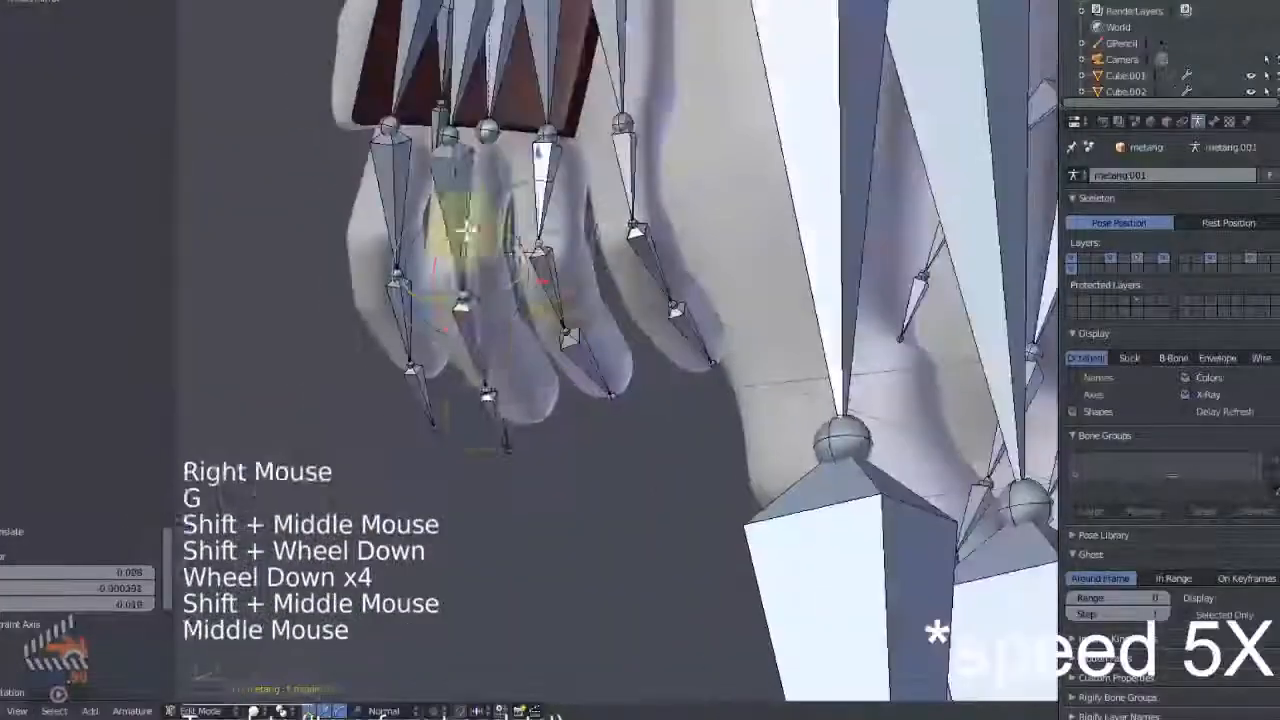
pyautogui.rightClick(551, 300)
pyautogui.keyDown('shift'); pyautogui.rightClick(500, 290); pyautogui.keyUp('shift')
pyautogui.moveTo(500, 290); pyautogui.dragTo(446, 283, button='middle')
pyautogui.click(519, 250)
pyautogui.hotkey('ctrl', 'a')
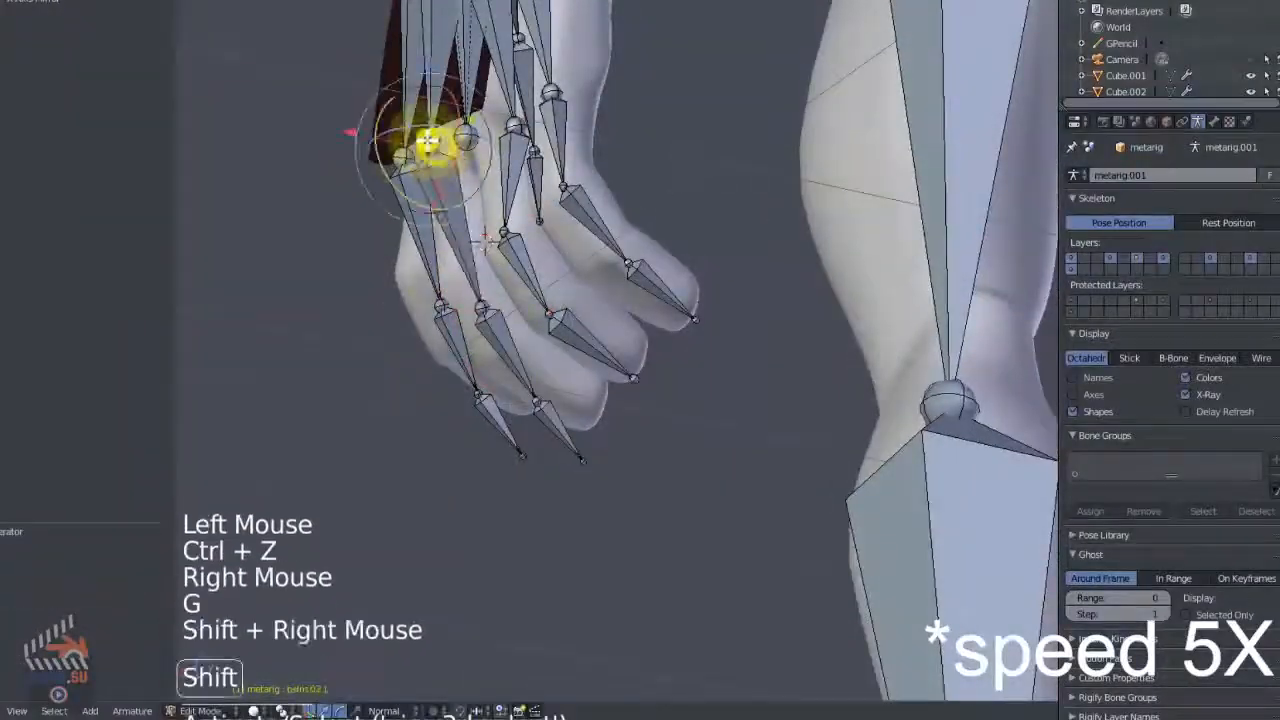
pyautogui.keyDown('shift'); pyautogui.rightClick(428, 143); pyautogui.keyUp('shift')
pyautogui.press('g')
pyautogui.click(436, 150)
pyautogui.moveTo(436, 150); pyautogui.dragTo(465, 143, button='middle')
pyautogui.moveTo(465, 143); pyautogui.dragTo(494, 136, button='middle')
# Move the left middle finger's bones toward the middle finger mesh.
pyautogui.keyDown('shift'); pyautogui.moveTo(288, 228); pyautogui.dragTo(440, 235); pyautogui.keyUp('shift')
pyautogui.scroll(3, 440, 235)
pyautogui.press('g')
pyautogui.keyDown('shift'); pyautogui.moveTo(440, 235); pyautogui.dragTo(460, 225, button='middle'); pyautogui.keyUp('shift')
pyautogui.moveTo(460, 225); pyautogui.dragTo(491, 243, button='middle')
pyautogui.press('g')
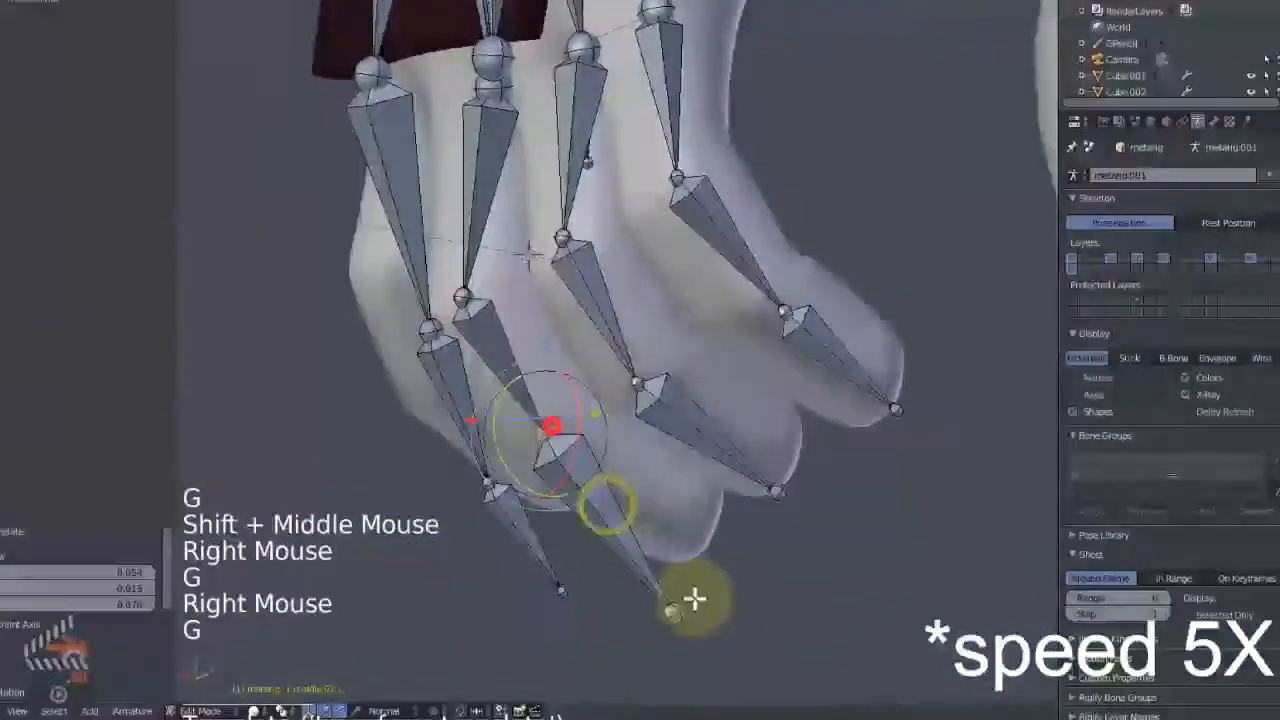
# Move the left middle finger's tip and individual joints so the chain follows the curled finger.
pyautogui.moveTo(553, 428); pyautogui.dragTo(724, 404, button='middle')
pyautogui.press('g')
pyautogui.moveTo(426, 324); pyautogui.dragTo(949, 480, button='middle')
pyautogui.press('g')
pyautogui.rightClick(640, 366)
pyautogui.press('g')
pyautogui.keyDown('shift'); pyautogui.moveTo(640, 366); pyautogui.dragTo(789, 306, button='middle'); pyautogui.keyUp('shift')
pyautogui.press('g')
pyautogui.rightClick(600, 223)
pyautogui.press('g')
# Move the left index finger's knuckle joint onto the knuckle, then box-select the finger's bones and move them into the index finger mesh.
pyautogui.scroll(-3, 637, 245)
pyautogui.keyDown('shift'); pyautogui.rightClick(411, 211); pyautogui.keyUp('shift')
pyautogui.press('g')
pyautogui.scroll(-3, 700, 330)
pyautogui.keyDown('shift'); pyautogui.moveTo(700, 330); pyautogui.dragTo(529, 330, button='middle'); pyautogui.keyUp('shift')
pyautogui.scroll(2, 529, 300)
pyautogui.press('b')
pyautogui.press('g')
# Reposition the lower joints of the left index finger inside the finger mesh.
pyautogui.keyDown('shift'); pyautogui.moveTo(505, 530); pyautogui.dragTo(500, 380, button='middle'); pyautogui.keyUp('shift')
pyautogui.moveTo(500, 380); pyautogui.dragTo(543, 341, button='middle')
pyautogui.press('g')
pyautogui.rightClick(490, 446)
pyautogui.press('g')
# From the inner side of the hand, centre the left index finger's joints and tip within the finger mesh.
pyautogui.moveTo(480, 440); pyautogui.dragTo(406, 266, button='middle')
pyautogui.scroll(-1, 430, 300)
pyautogui.rightClick(571, 449)
pyautogui.scroll(3, 580, 430)
pyautogui.keyDown('shift'); pyautogui.moveTo(590, 430); pyautogui.dragTo(612, 320, button='middle'); pyautogui.keyUp('shift')
pyautogui.press('g')
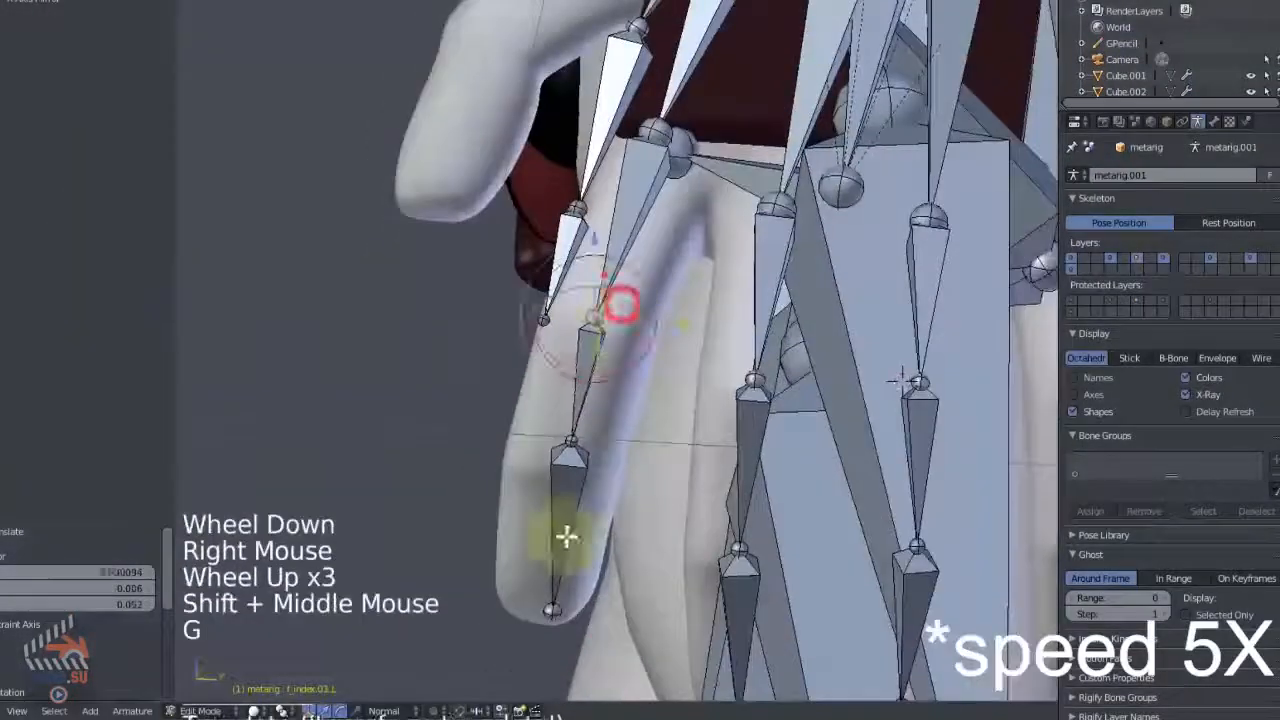
pyautogui.press('g')
pyautogui.scroll(1, 545, 600)
pyautogui.moveTo(545, 600); pyautogui.dragTo(540, 450, button='middle')
pyautogui.rightClick(557, 409)
pyautogui.press('g')
pyautogui.scroll(-5, 610, 250)
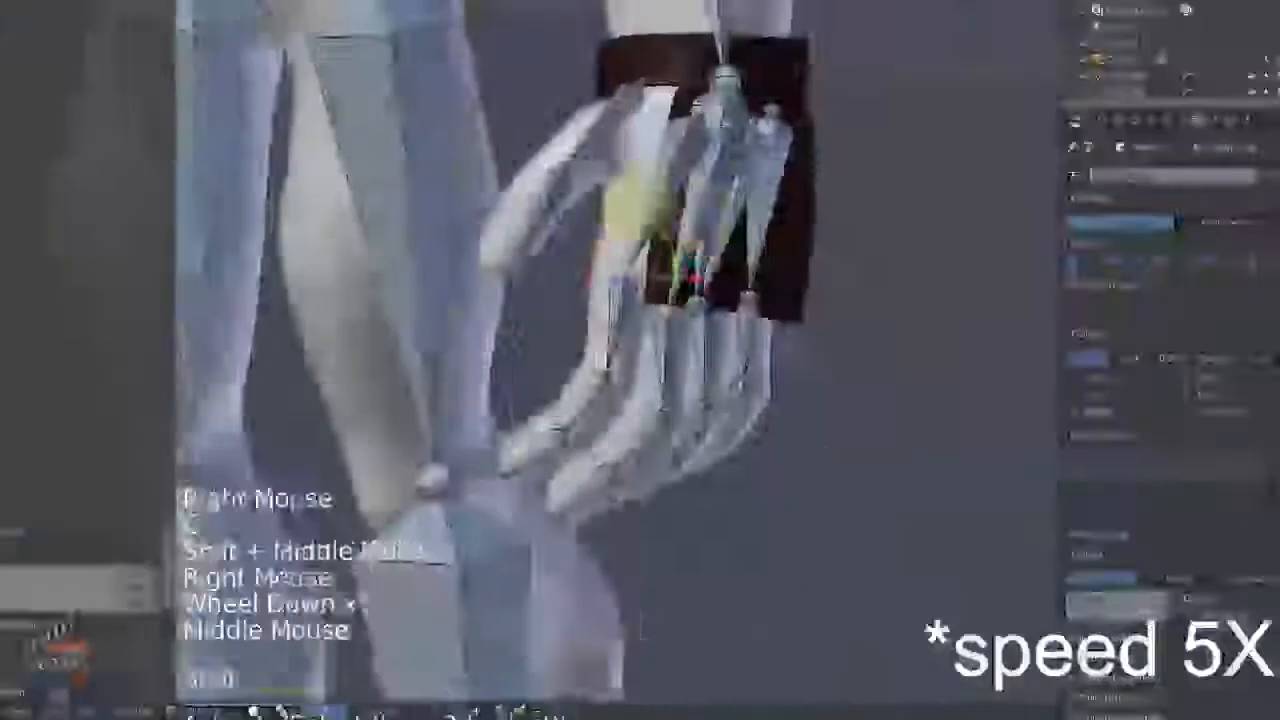
# Scale, move and rotate the left thumb bones to match the thumb mesh.
pyautogui.moveTo(614, 285); pyautogui.dragTo(564, 422, button='middle')
pyautogui.scroll(3, 615, 290)
pyautogui.press('s')
pyautogui.press('g')
pyautogui.press('r')
# Move the left thumb's end joint so the last bone lies inside the thumb mesh.
pyautogui.moveTo(651, 366); pyautogui.dragTo(689, 306, button='middle')
pyautogui.keyDown('shift'); pyautogui.moveTo(660, 400); pyautogui.dragTo(540, 446, button='middle'); pyautogui.keyUp('shift')
pyautogui.rightClick(576, 411)
pyautogui.press('g')
pyautogui.scroll(3, 700, 310)
pyautogui.press('g')
# Adjust the left thumb's tip, middle and base joints one by one to centre the chain in the thumb.
pyautogui.rightClick(550, 464)
pyautogui.press('g')
pyautogui.rightClick(531, 314)
pyautogui.press('g')
pyautogui.rightClick(575, 330)
pyautogui.press('g')
pyautogui.scroll(-5, 571, 311)
pyautogui.moveTo(571, 311); pyautogui.dragTo(663, 314, button='middle')
# Clear the selection and examine the fit of the left hand's bones from the front.
pyautogui.press('KP_1')
pyautogui.press('a')
pyautogui.scroll(3, 671, 434)
pyautogui.moveTo(610, 400); pyautogui.dragTo(660, 449, button='middle')
pyautogui.press('KP_1')
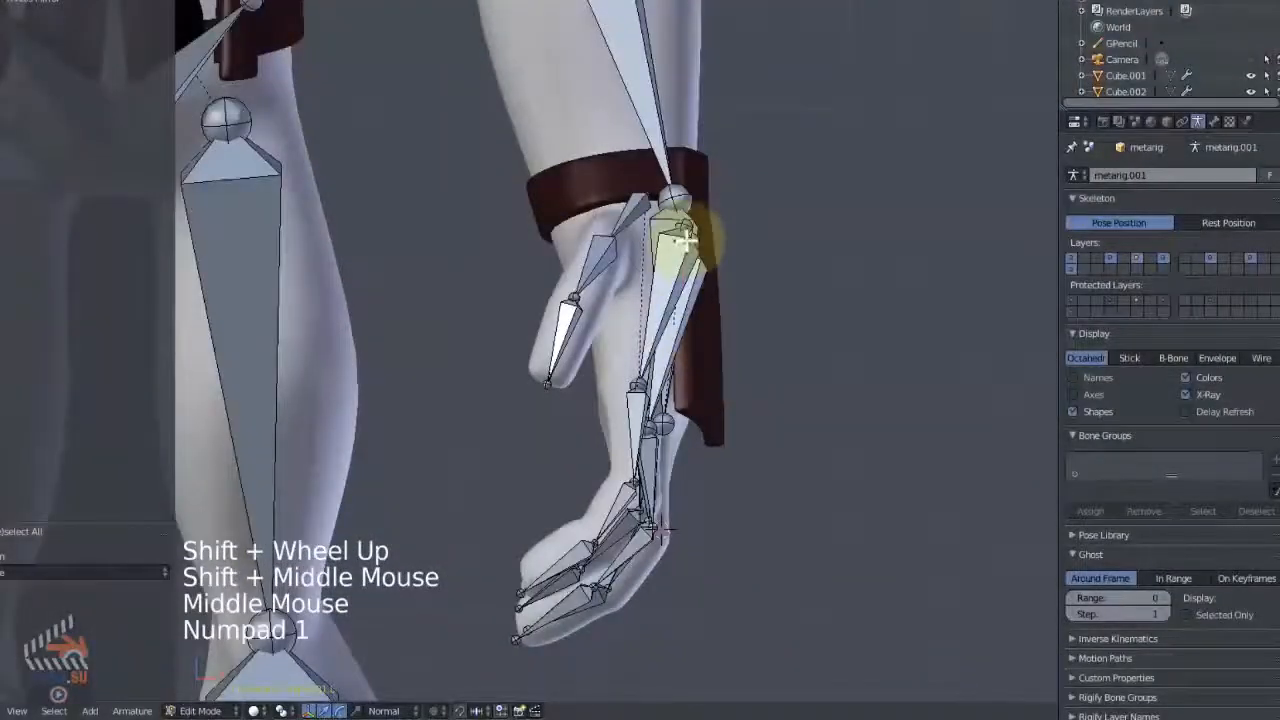
pyautogui.scroll(-3, 686, 236)
pyautogui.press('a')
# From an angled view of the palm, move the left thumb's joints toward the centre of the thumb mesh.
pyautogui.keyDown('shift'); pyautogui.moveTo(686, 236); pyautogui.dragTo(680, 290, button='middle'); pyautogui.keyUp('shift')
pyautogui.moveTo(680, 290); pyautogui.dragTo(672, 320, button='middle')
pyautogui.scroll(4, 672, 320)
pyautogui.rightClick(672, 320)
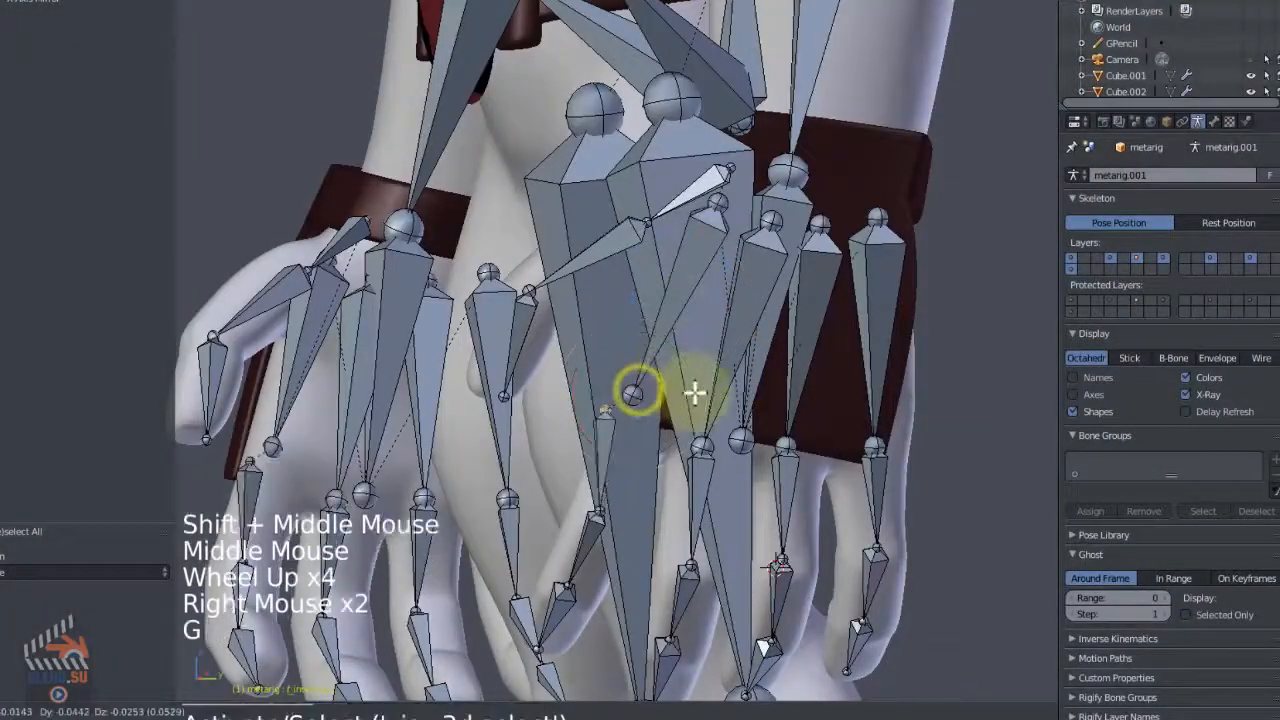
pyautogui.press('g')
pyautogui.rightClick(605, 272)
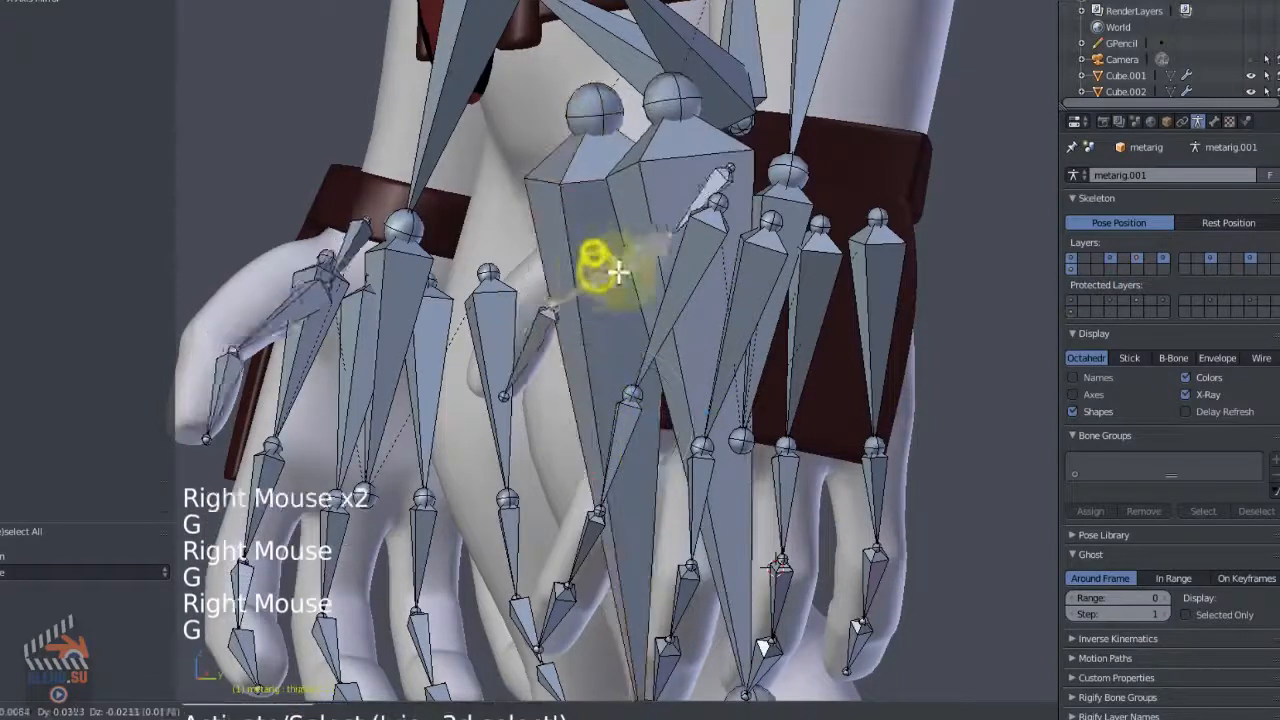
pyautogui.press('g')
# In the front view, reposition the joint at the base of the left thumb near the wrist.
pyautogui.press('KP_1')
pyautogui.keyDown('shift'); pyautogui.moveTo(562, 258); pyautogui.dragTo(572, 295, button='middle'); pyautogui.keyUp('shift')
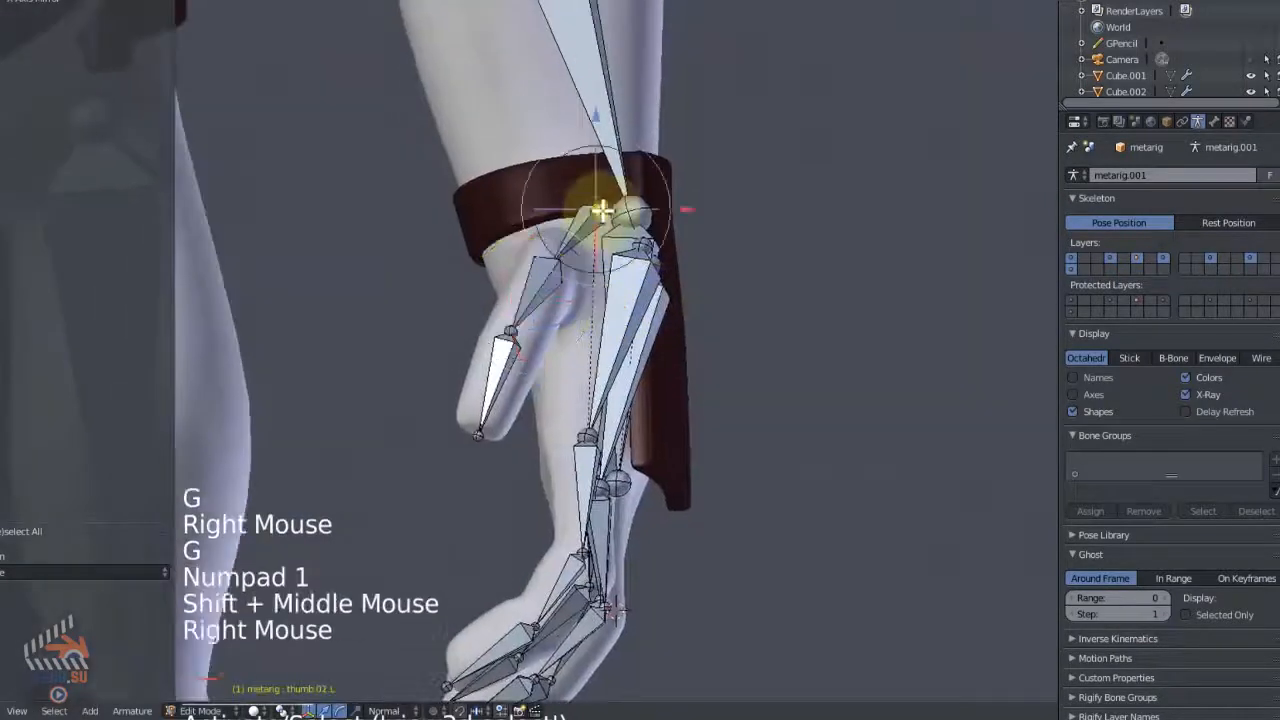
pyautogui.press('g')
pyautogui.click(600, 222)
# Select the left wrist joint at the end of the forearm bone and move it to fit the wrist mesh.
pyautogui.scroll(-4, 600, 225)
pyautogui.keyDown('shift'); pyautogui.moveTo(605, 210); pyautogui.dragTo(618, 318, button='middle'); pyautogui.keyUp('shift')
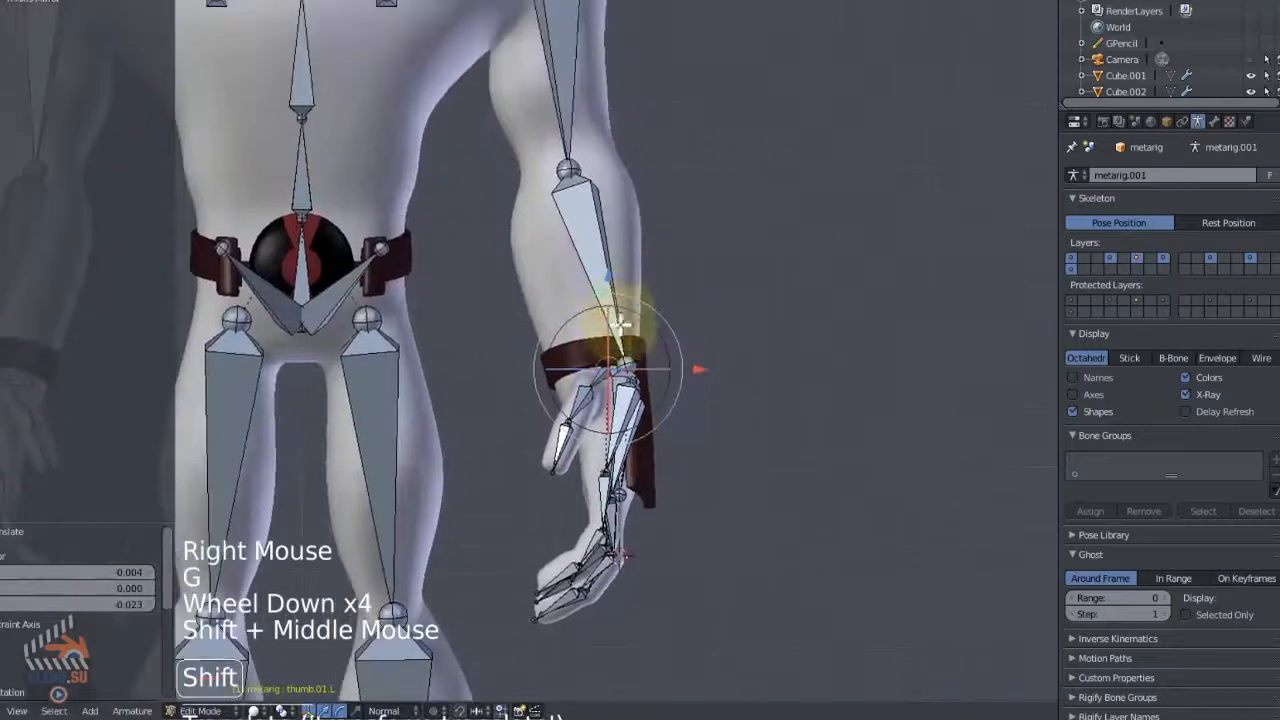
pyautogui.scroll(4, 618, 318)
pyautogui.keyDown('shift'); pyautogui.moveTo(568, 437); pyautogui.dragTo(617, 397, button='middle'); pyautogui.keyUp('shift')
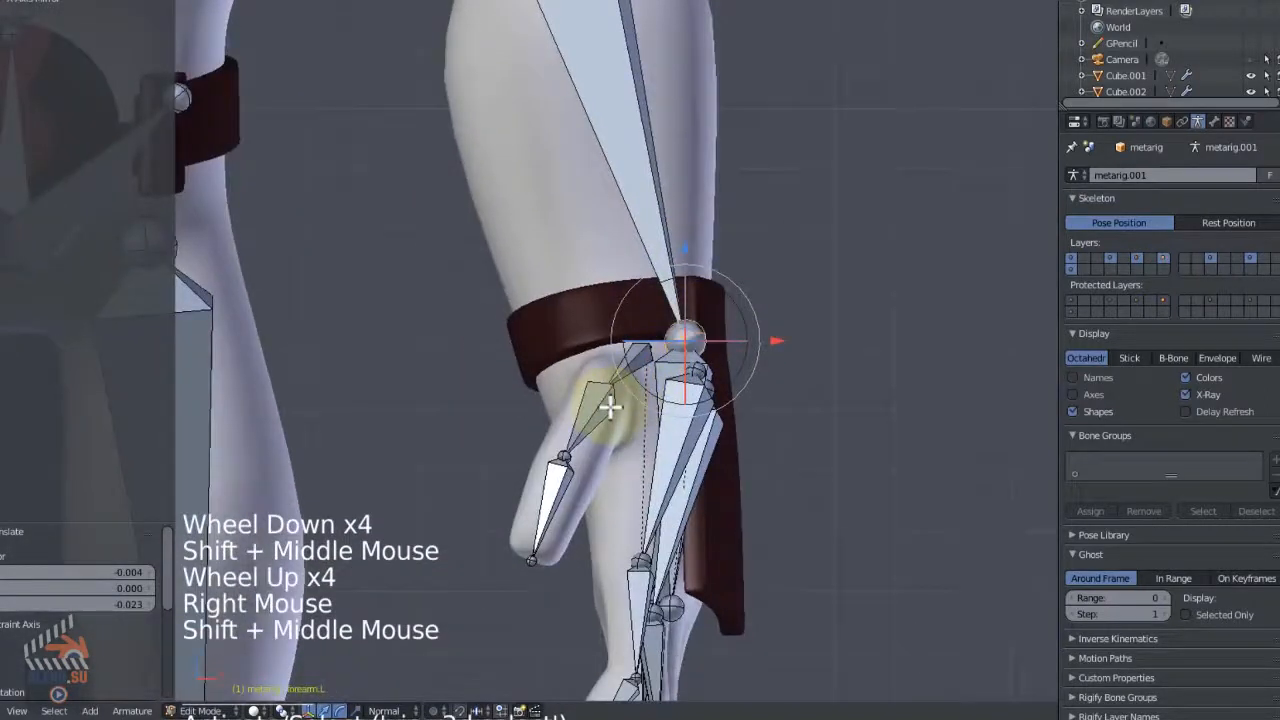
pyautogui.scroll(-4, 680, 383)
pyautogui.keyDown('shift'); pyautogui.moveTo(577, 160); pyautogui.dragTo(652, 170, button='middle'); pyautogui.keyUp('shift')
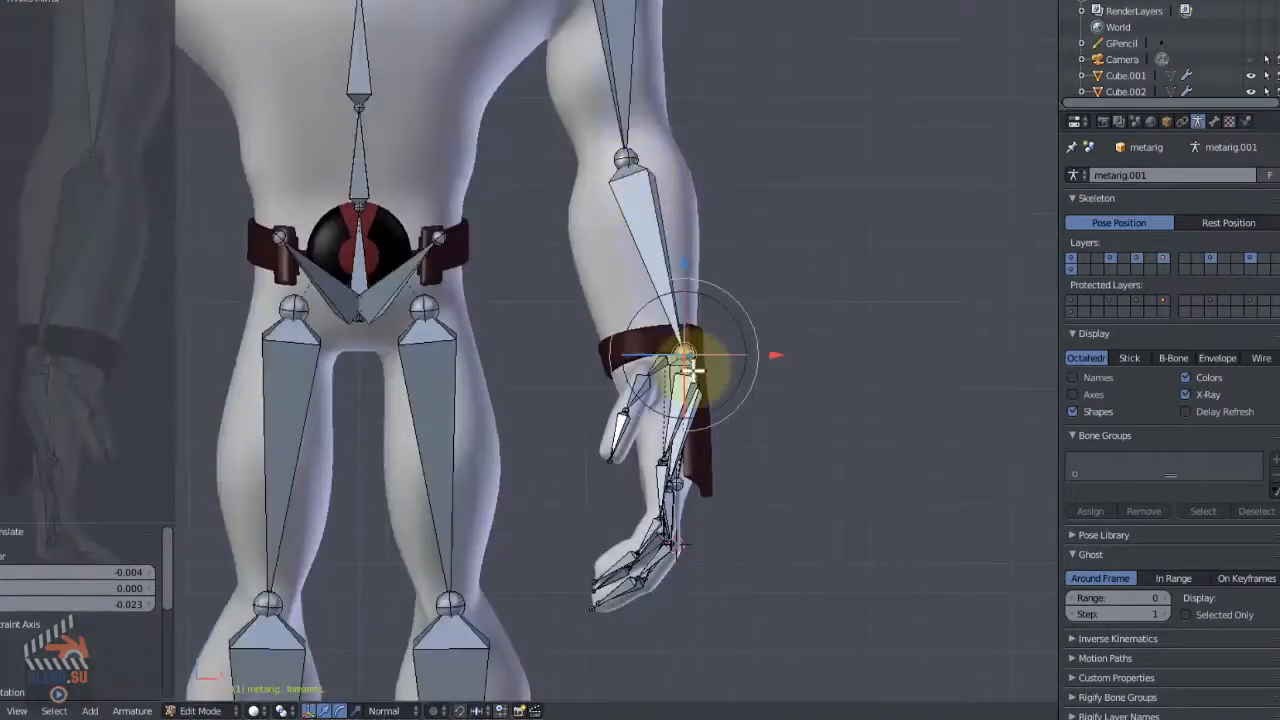
pyautogui.press('g')
pyautogui.click(757, 335)
# Move the left breast bone outward on the chest and clear the selection.
pyautogui.scroll(-4, 641, 126)
pyautogui.keyDown('shift'); pyautogui.moveTo(571, 77); pyautogui.dragTo(590, 180, button='middle'); pyautogui.keyUp('shift')
pyautogui.scroll(5, 590, 180)
pyautogui.keyDown('shift'); pyautogui.moveTo(590, 180); pyautogui.dragTo(597, 241, button='middle'); pyautogui.keyUp('shift')
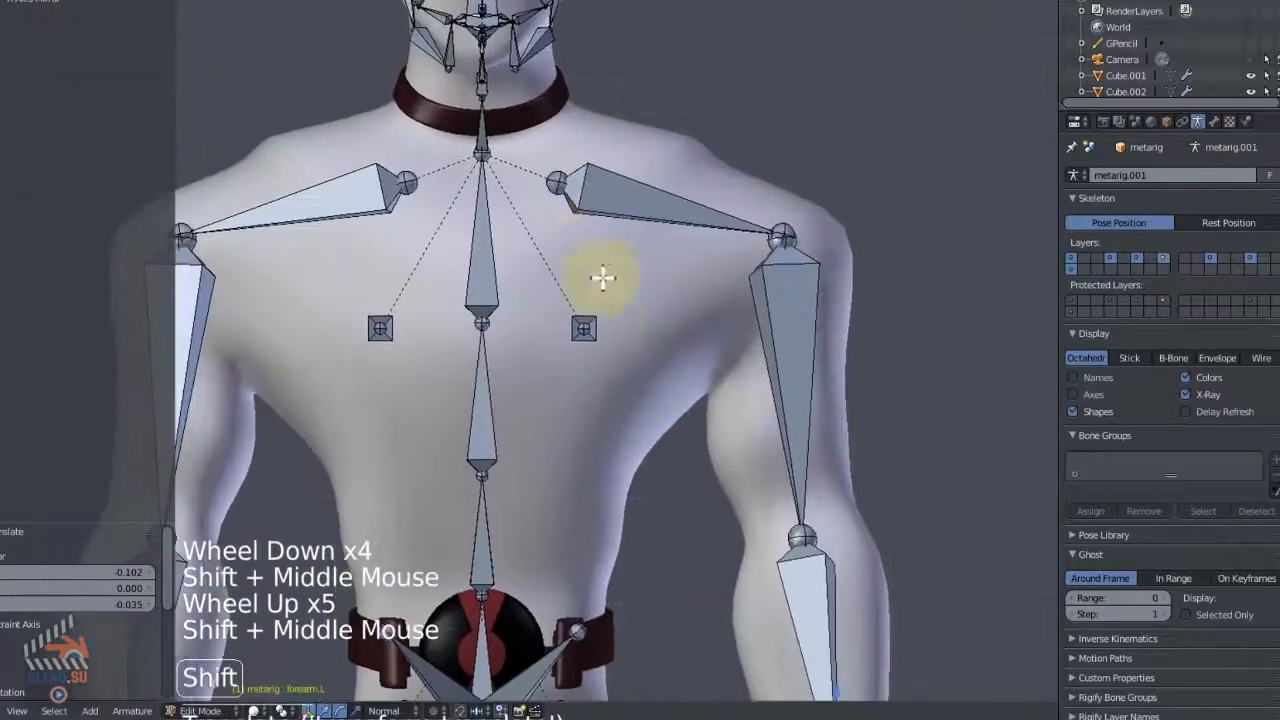
pyautogui.rightClick(590, 320)
pyautogui.press('g')
pyautogui.click(628, 323)
pyautogui.scroll(-3, 586, 129)
pyautogui.keyDown('shift'); pyautogui.moveTo(586, 129); pyautogui.dragTo(560, 125, button='middle'); pyautogui.keyUp('shift')
pyautogui.press('a')
# In the side view, move the joint between the two neck bones back by 0.090 and up by 0.022.
pyautogui.scroll(2, 560, 125)
pyautogui.keyDown('shift'); pyautogui.moveTo(560, 125); pyautogui.dragTo(535, 118, button='middle'); pyautogui.keyUp('shift')
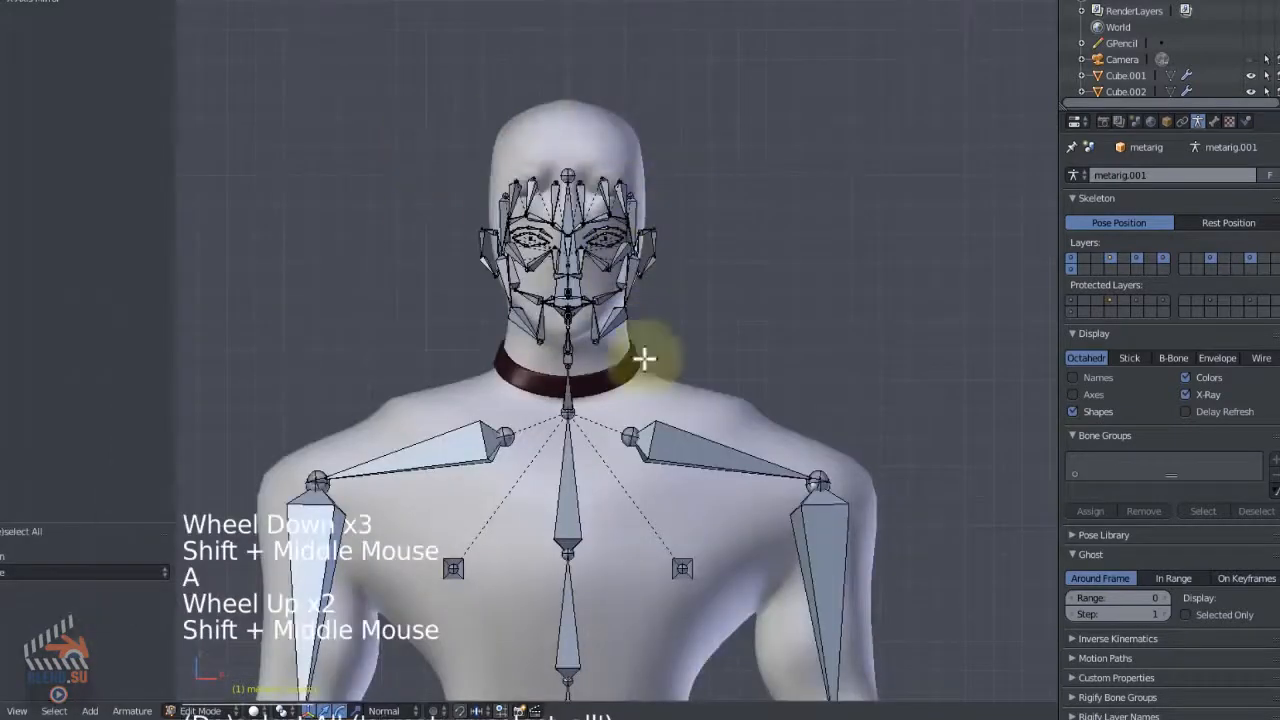
pyautogui.press('KP_3')
pyautogui.keyDown('shift'); pyautogui.moveTo(609, 223); pyautogui.dragTo(625, 371, button='middle'); pyautogui.keyUp('shift')
pyautogui.scroll(2, 643, 251)
pyautogui.scroll(1, 667, 360)
pyautogui.keyDown('shift'); pyautogui.scroll(1, 671, 392); pyautogui.keyUp('shift')
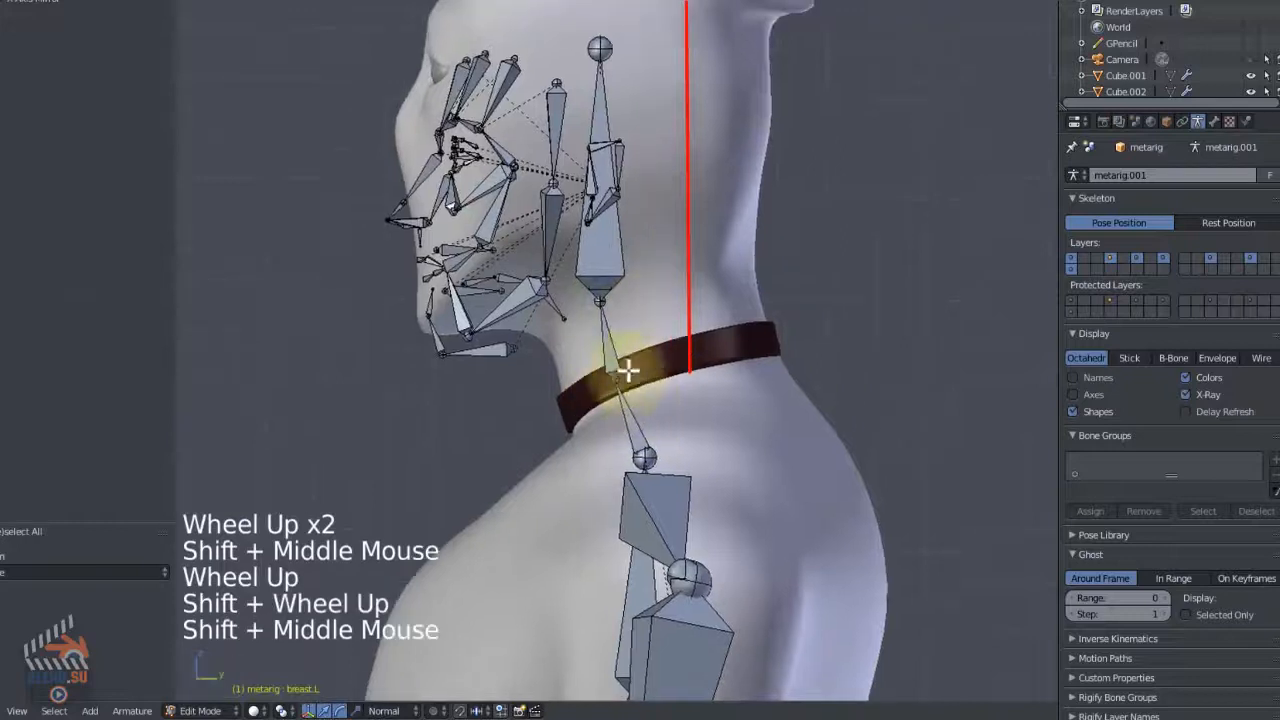
pyautogui.rightClick(621, 381)
pyautogui.press('g')
pyautogui.click(671, 373)
# Move the joint at the base of the neck back by 0.057 and up by 0.063.
pyautogui.rightClick(641, 443)
pyautogui.press('g')
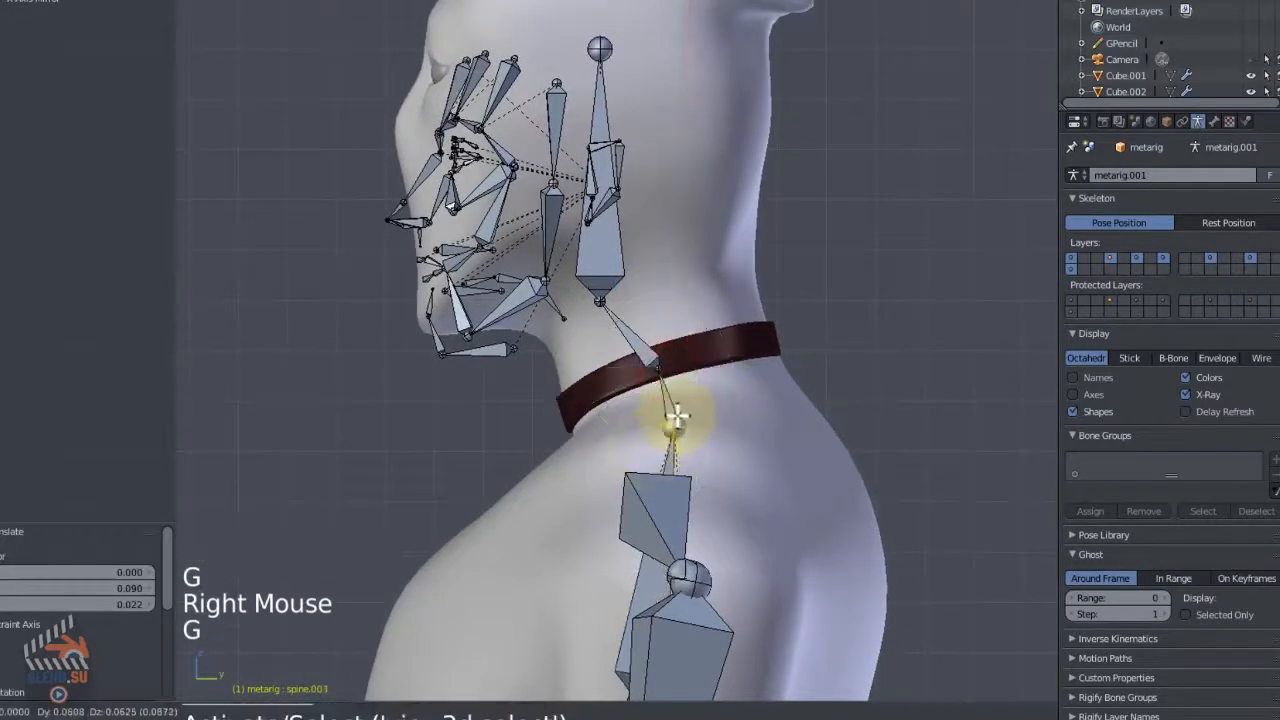
pyautogui.rightClick(678, 418)
pyautogui.press('g')
pyautogui.keyDown('shift'); pyautogui.rightClick(599, 298); pyautogui.keyUp('shift')
pyautogui.press('g')
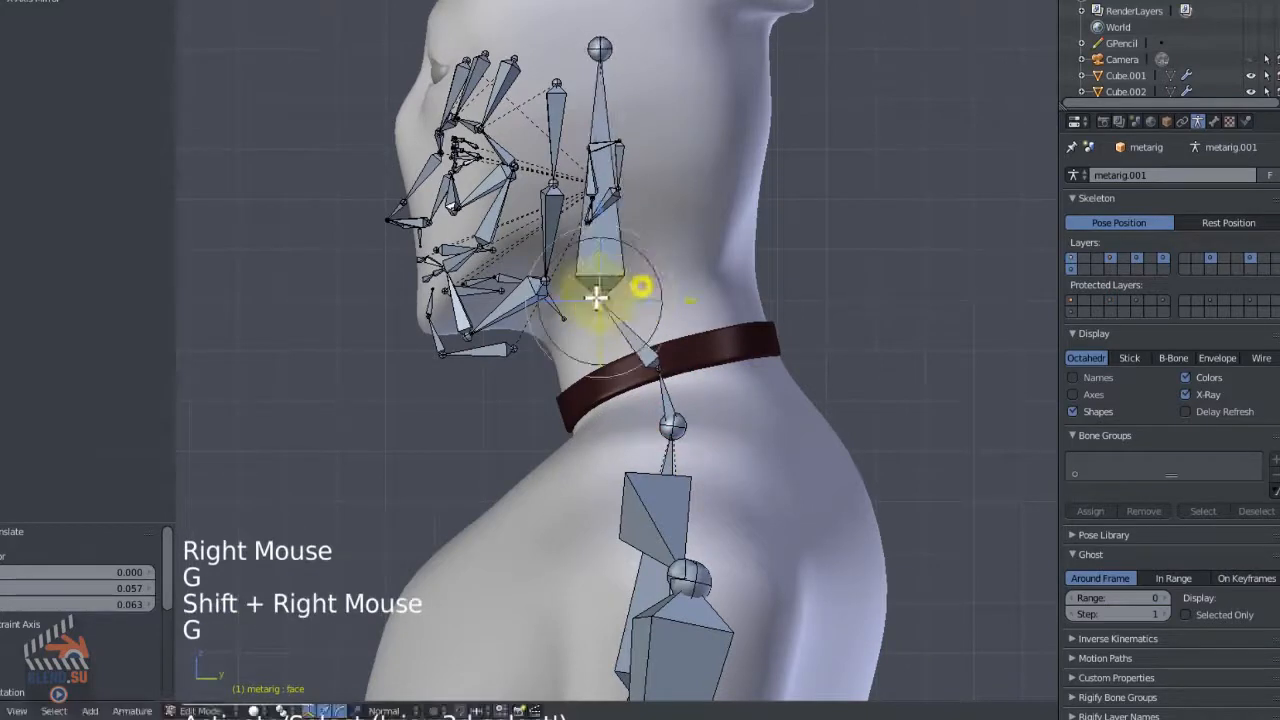
pyautogui.rightClick(643, 290)
pyautogui.scroll(4, 614, 271)
pyautogui.rightClick(612, 232)
pyautogui.press('g')
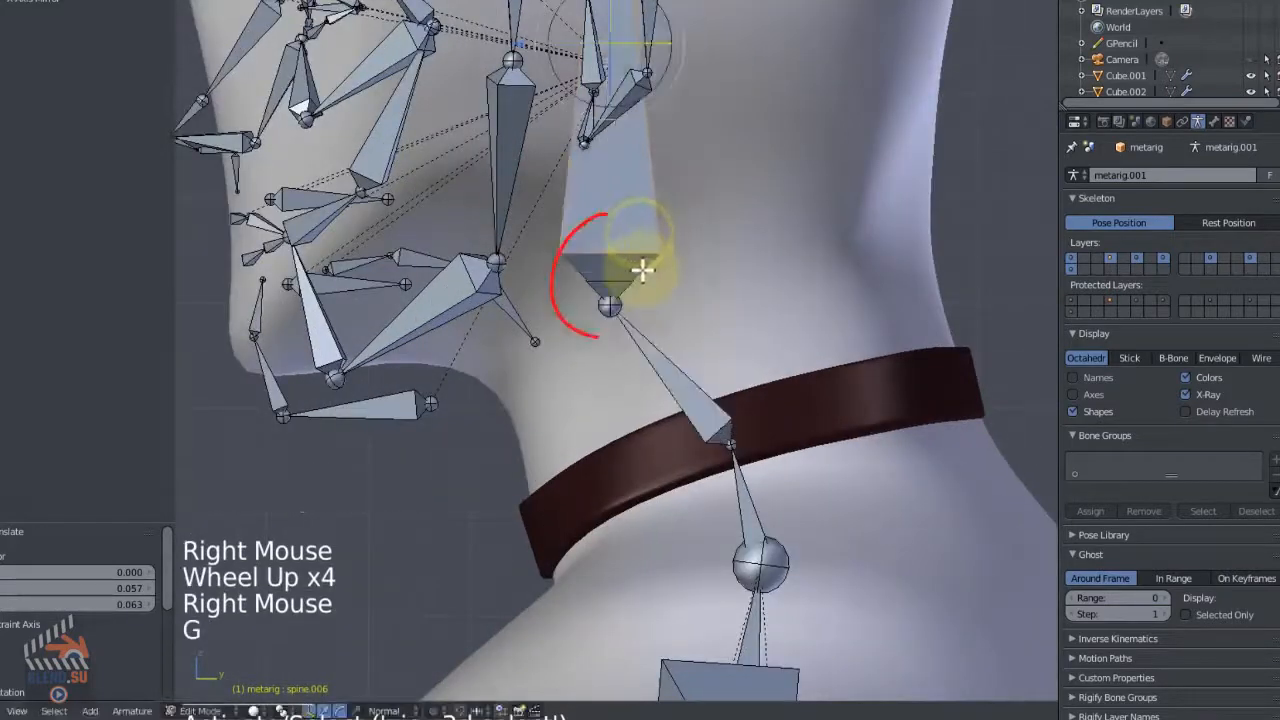
pyautogui.press('z')
pyautogui.rightClick(628, 224)
pyautogui.rightClick(665, 210)
pyautogui.rightClick(623, 236)
pyautogui.press('z')
pyautogui.keyDown('shift'); pyautogui.moveTo(651, 246); pyautogui.dragTo(637, 232, button='middle'); pyautogui.keyUp('shift')
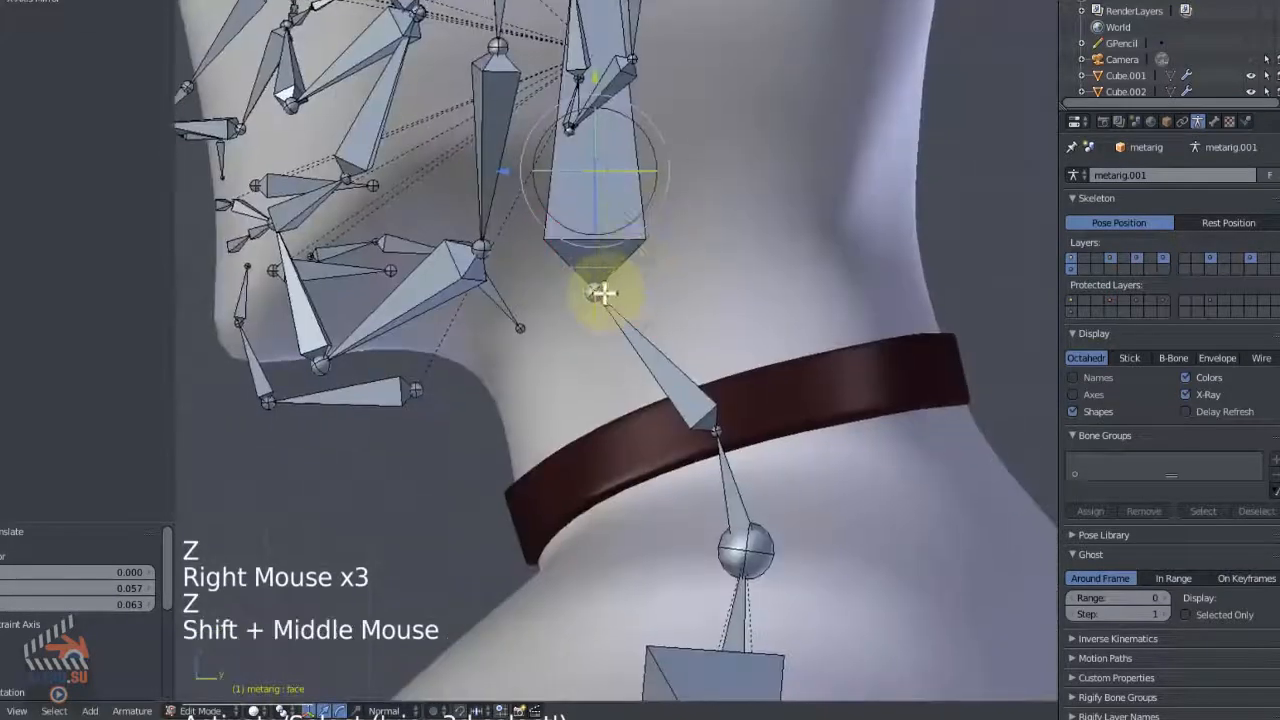
pyautogui.rightClick(603, 293)
pyautogui.press('g')
pyautogui.rightClick(684, 266)
# Select all joints meeting at the head bone's base and move them back by 0.067 and up by 0.024.
pyautogui.rightClick(600, 293)
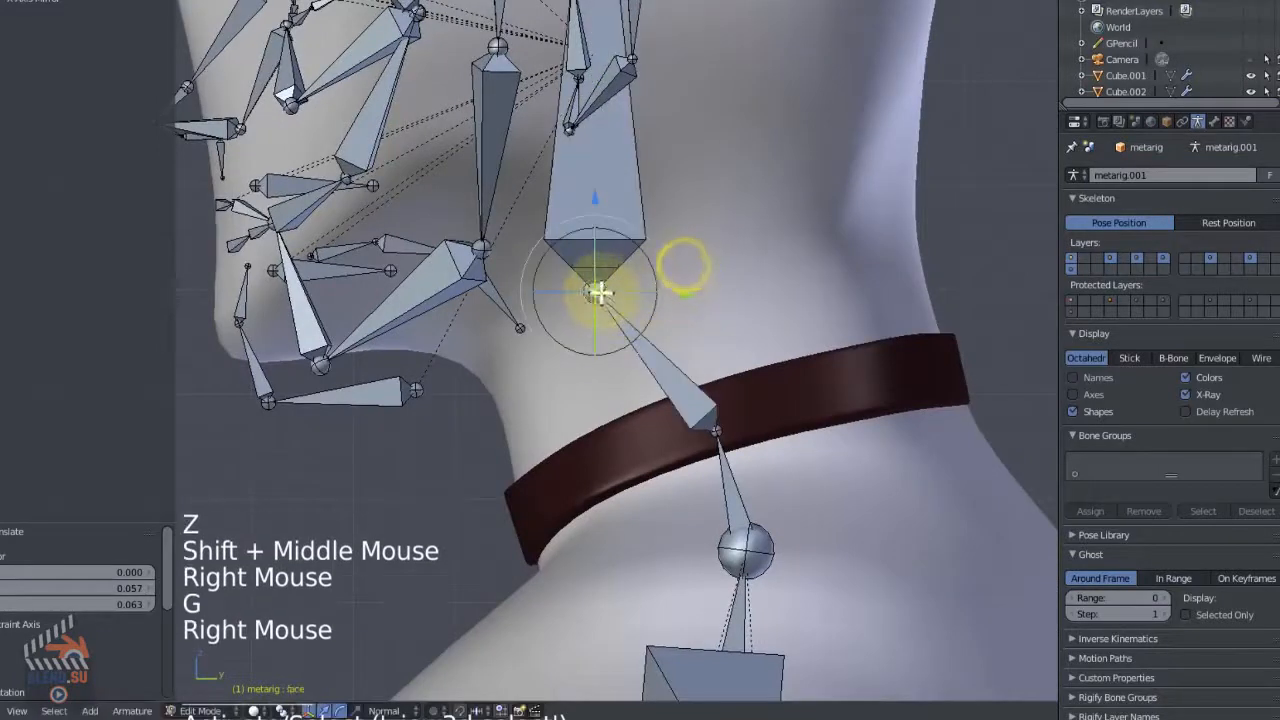
pyautogui.keyDown('shift'); pyautogui.rightClick(602, 286); pyautogui.keyUp('shift')
pyautogui.press('g')
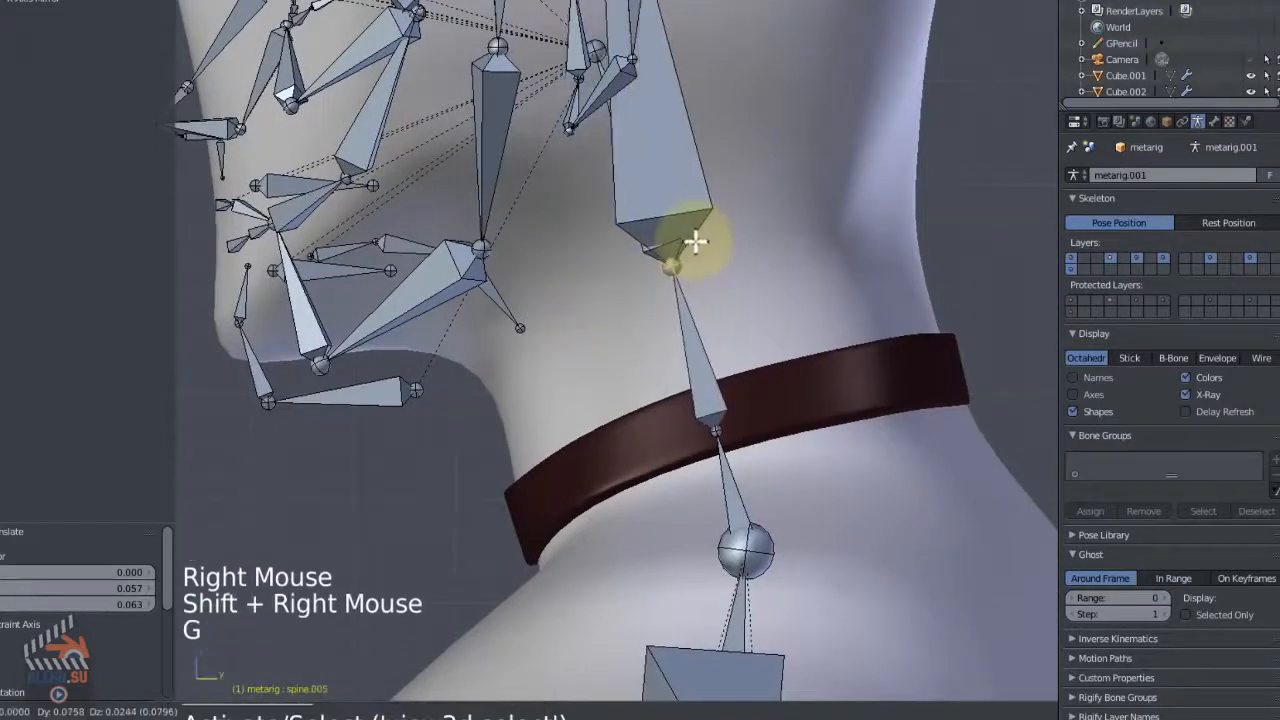
pyautogui.click(686, 234)
# Move the head bone's tip up to just above the crown of the head and clear the selection.
pyautogui.scroll(-4, 680, 240)
pyautogui.moveTo(680, 240)
pyautogui.keyDown('shift'); pyautogui.mouseDown(button='middle')
pyautogui.moveTo(686, 200)
pyautogui.moveTo(693, 250)
pyautogui.mouseUp(button='middle'); pyautogui.keyUp('shift')
pyautogui.rightClick(693, 250)
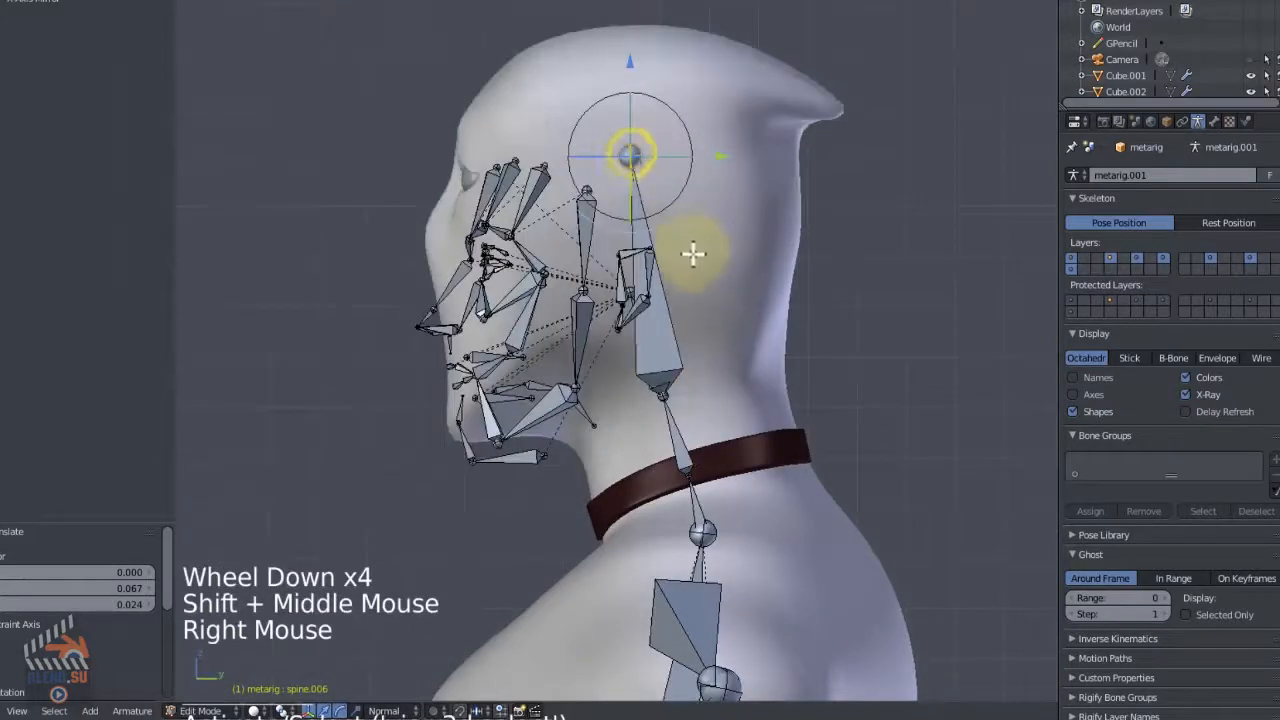
pyautogui.press('g')
pyautogui.click(695, 149)
pyautogui.press('a')
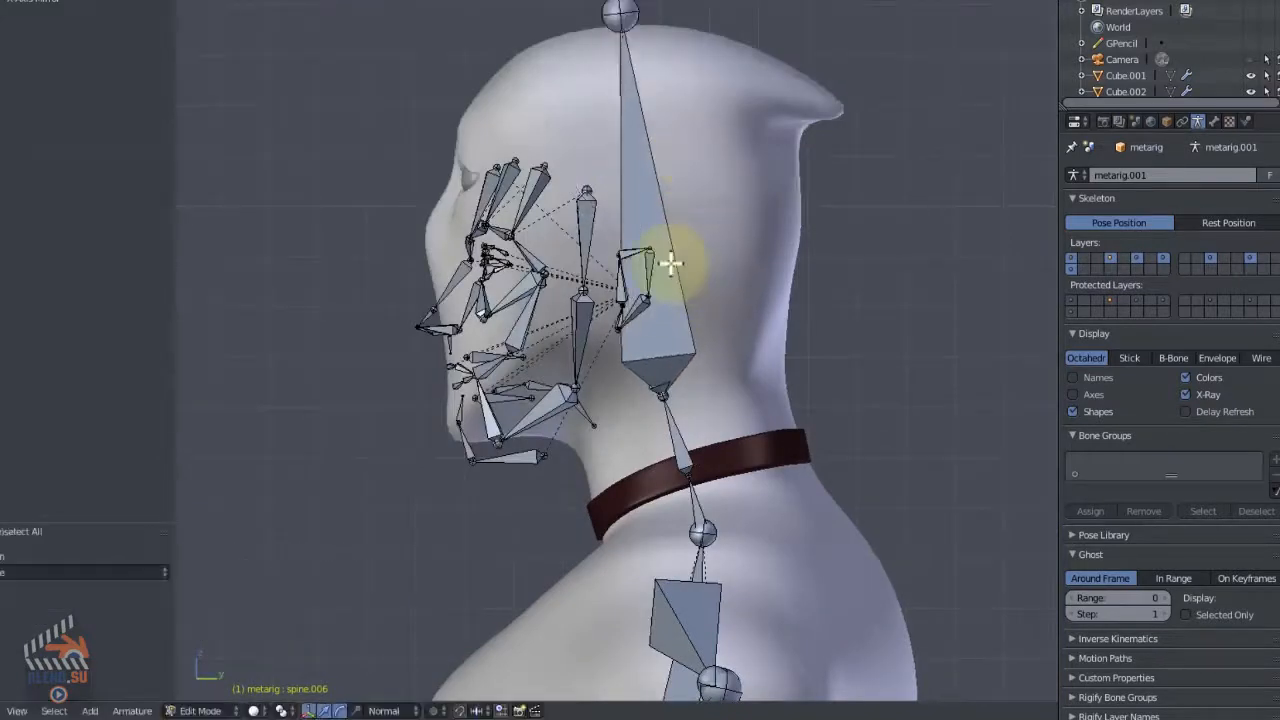
# Select the linked left ear bones and, in the side view, move them up by 0.133.
pyautogui.moveTo(652, 262); pyautogui.dragTo(627, 256, button='middle')
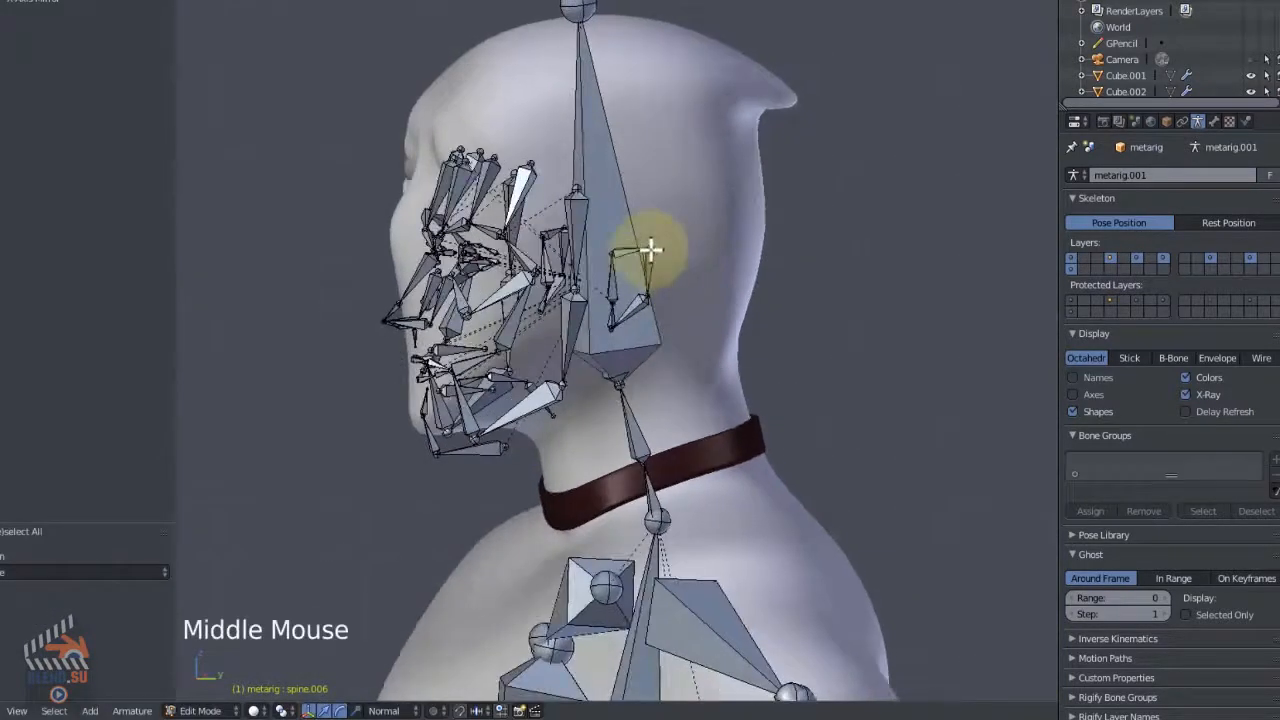
pyautogui.press('l')
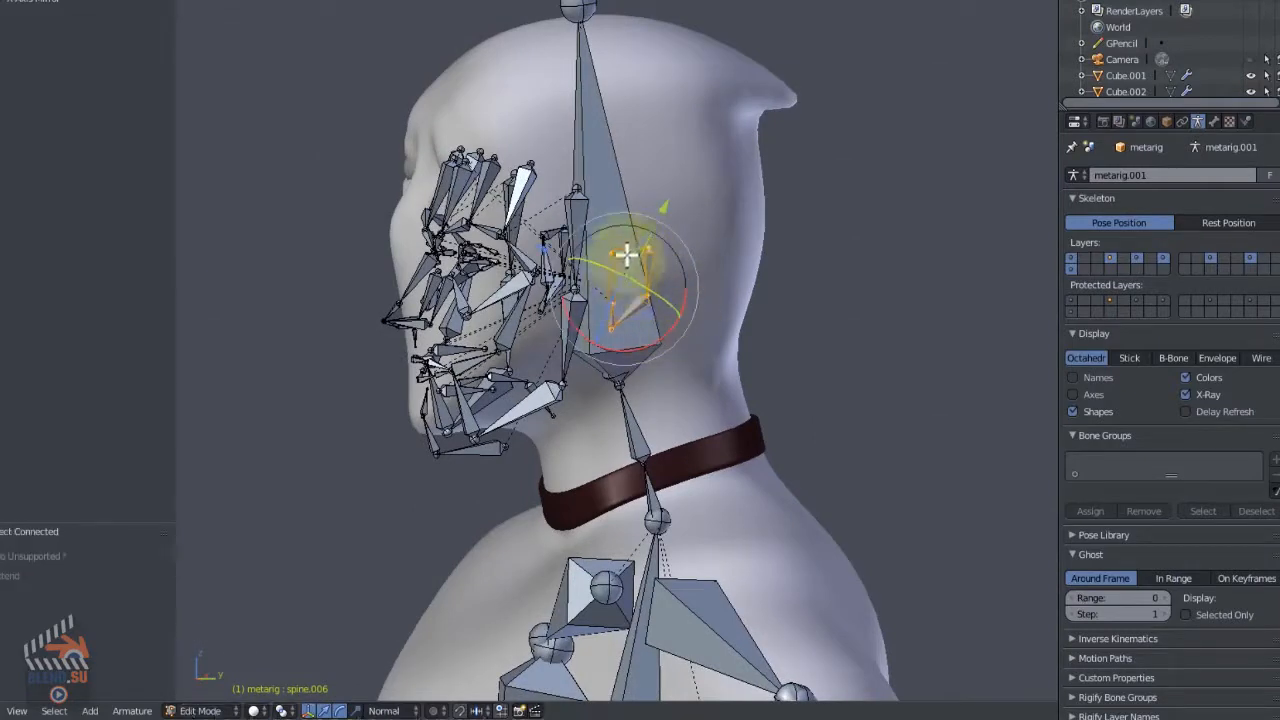
pyautogui.press('KP_3')
pyautogui.keyDown('shift'); pyautogui.moveTo(649, 251); pyautogui.dragTo(686, 357, button='middle'); pyautogui.keyUp('shift')
pyautogui.press('g')
pyautogui.click(676, 278)
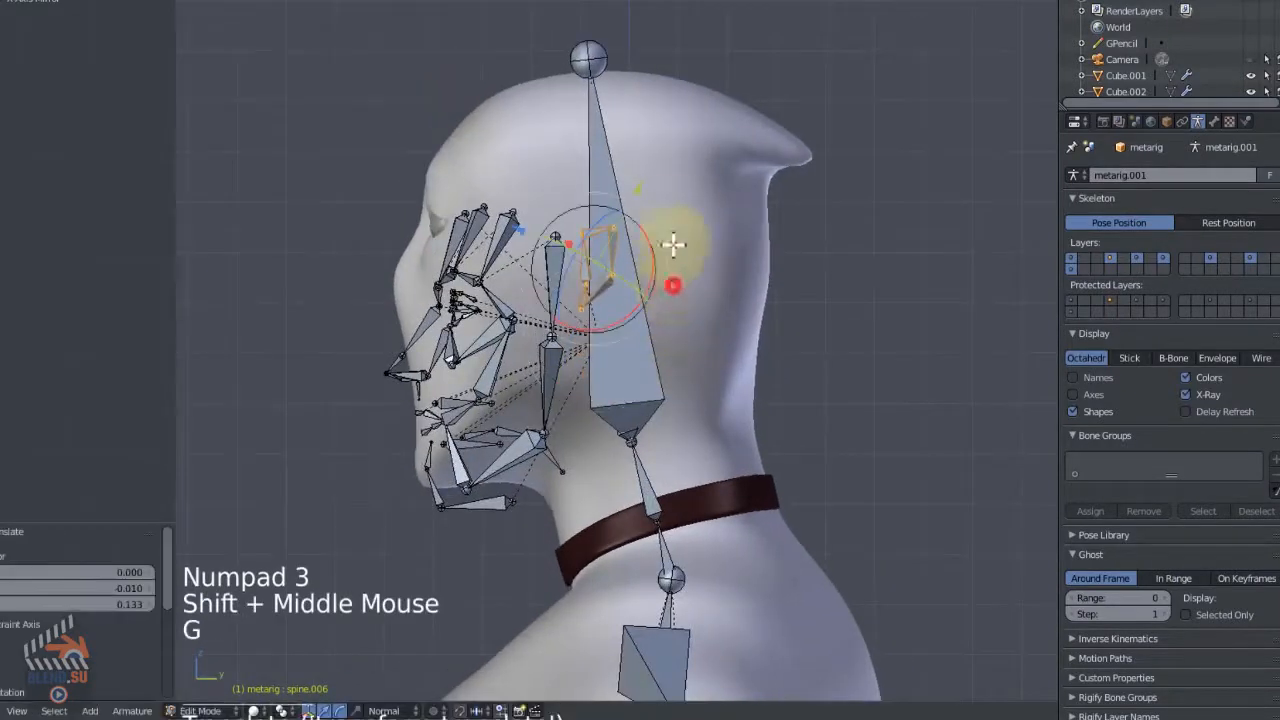
# Scale the left ear bones by 1.392 and rotate them freely with trackball rotation in the side view.
pyautogui.press('s')
pyautogui.click(704, 212)
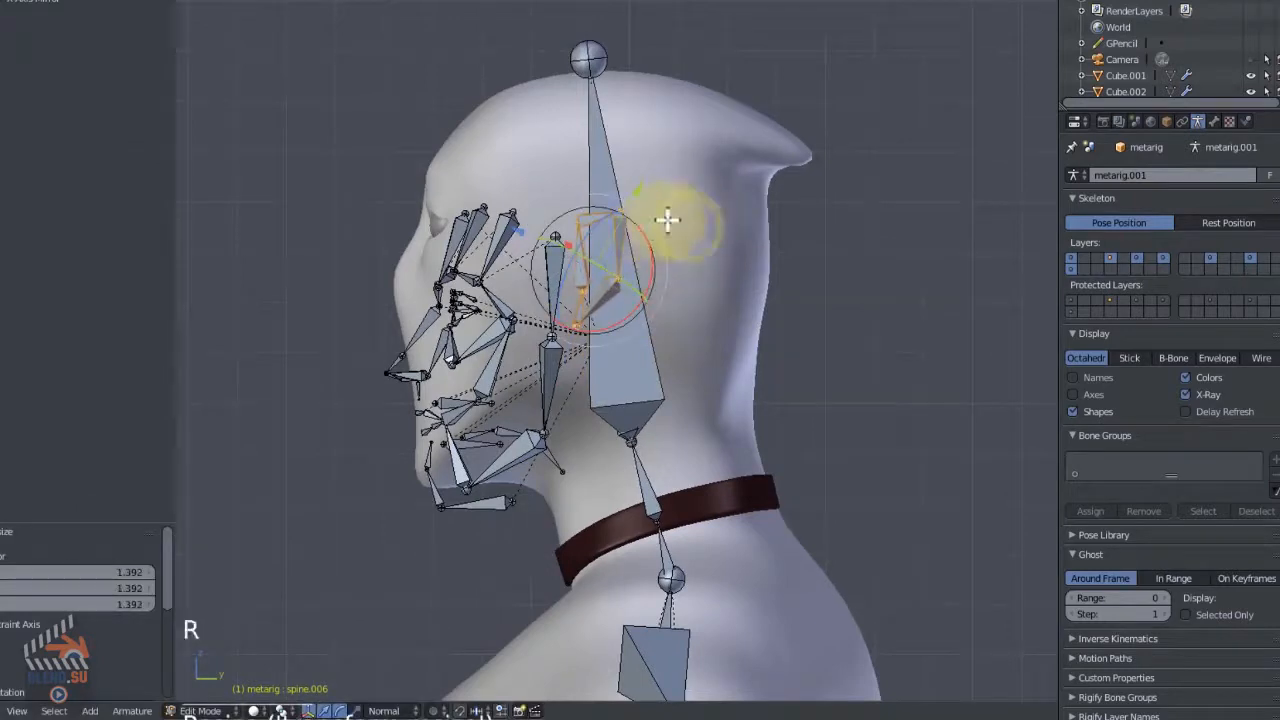
pyautogui.press('r')
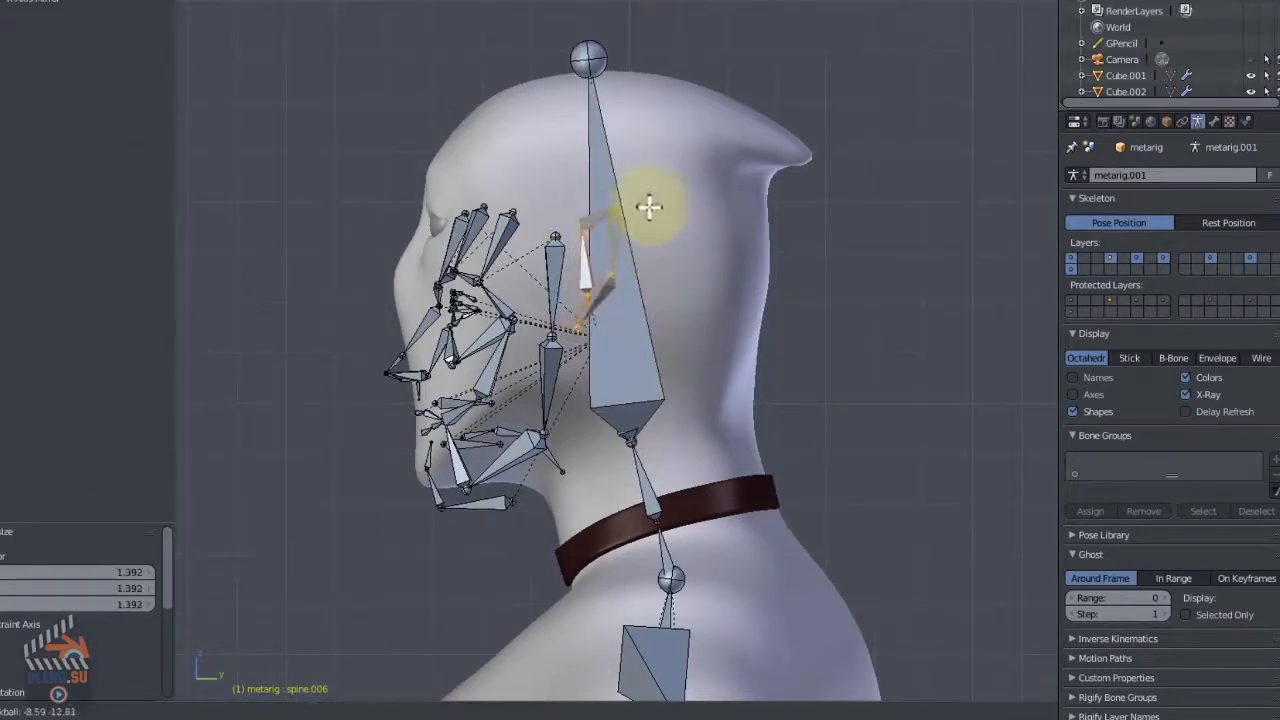
pyautogui.click(706, 220)
pyautogui.moveTo(700, 223); pyautogui.dragTo(680, 326, button='middle')
# In the top view, rotate the left ear bones to follow the head and move them outward by 0.015 and back by 0.002.
pyautogui.press('KP_7')
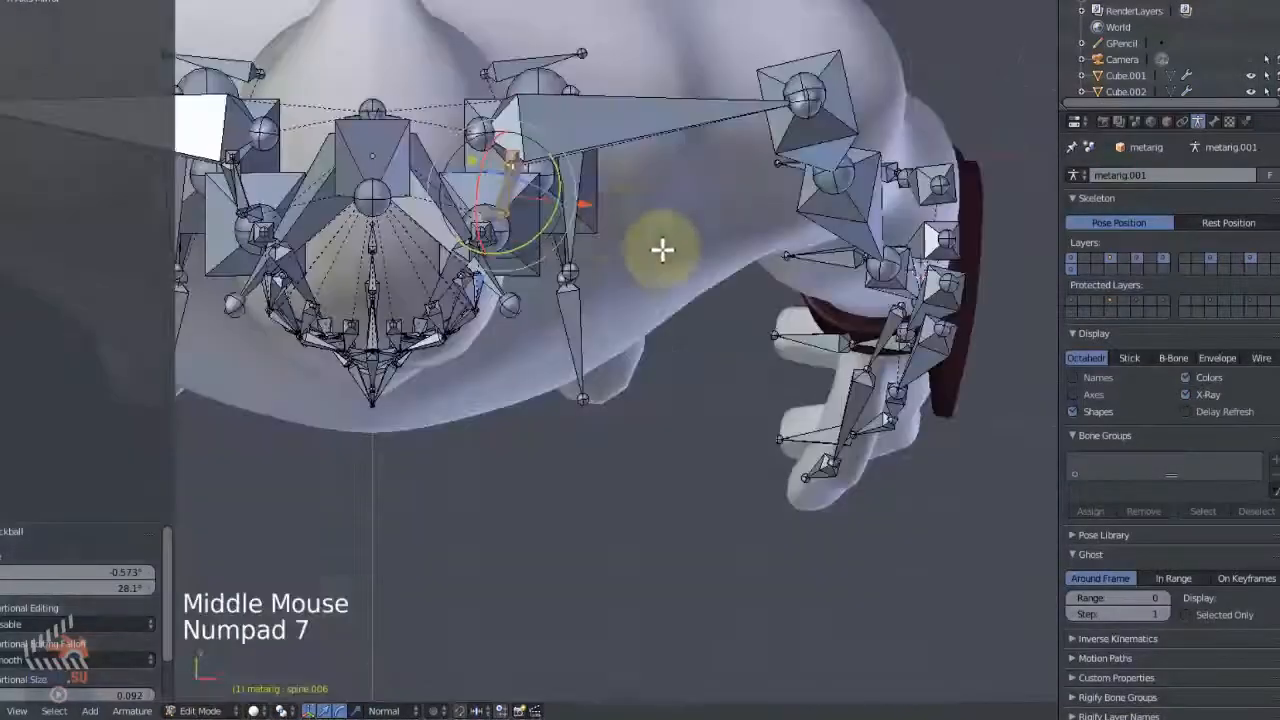
pyautogui.press('r')
pyautogui.keyDown('shift'); pyautogui.moveTo(566, 201); pyautogui.dragTo(633, 579, button='middle'); pyautogui.keyUp('shift')
pyautogui.press('g')
pyautogui.click(706, 229)
pyautogui.press('KP_1')
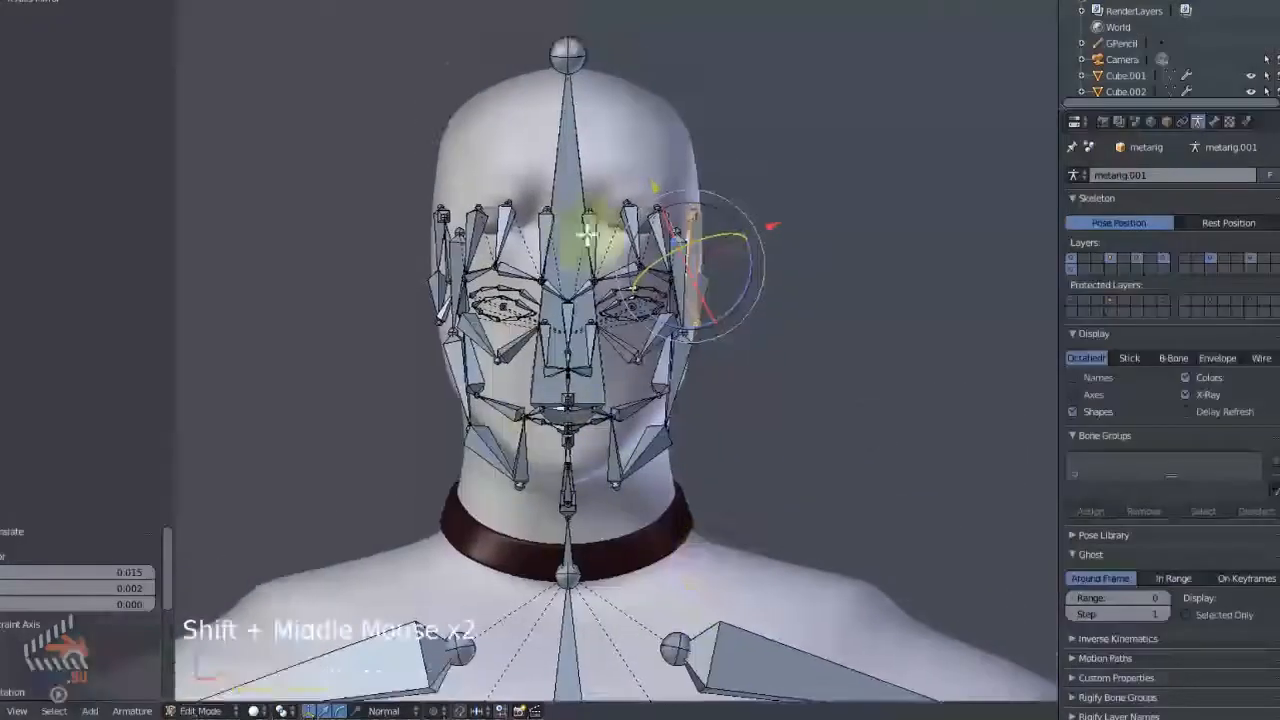
# In the side view, select the ear, head and upper neck bones and hide them, leaving nothing selected.
pyautogui.press('KP_3')
pyautogui.keyDown('shift'); pyautogui.moveTo(514, 263); pyautogui.dragTo(610, 210, button='middle'); pyautogui.keyUp('shift')
pyautogui.press('a')
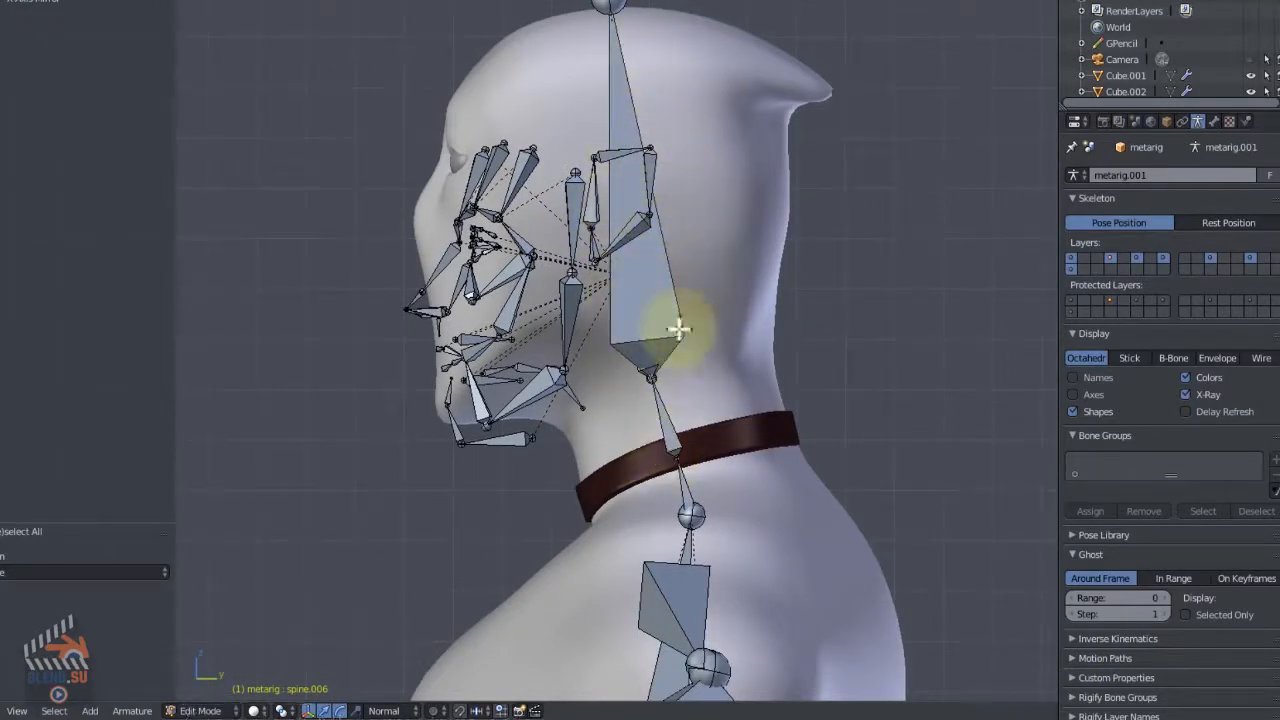
pyautogui.press('z')
pyautogui.moveTo(587, 31); pyautogui.dragTo(882, 470)
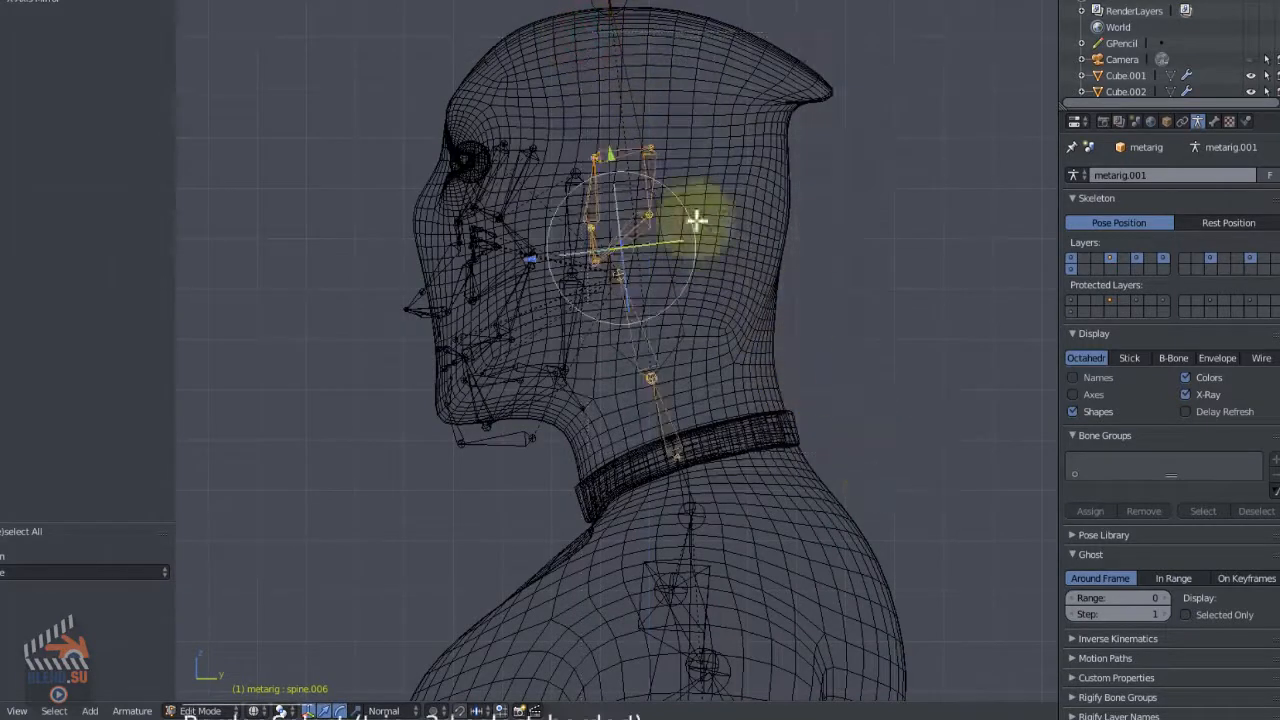
pyautogui.keyDown('shift'); pyautogui.rightClick(675, 310); pyautogui.keyUp('shift')
pyautogui.keyDown('shift'); pyautogui.rightClick(709, 270); pyautogui.keyUp('shift')
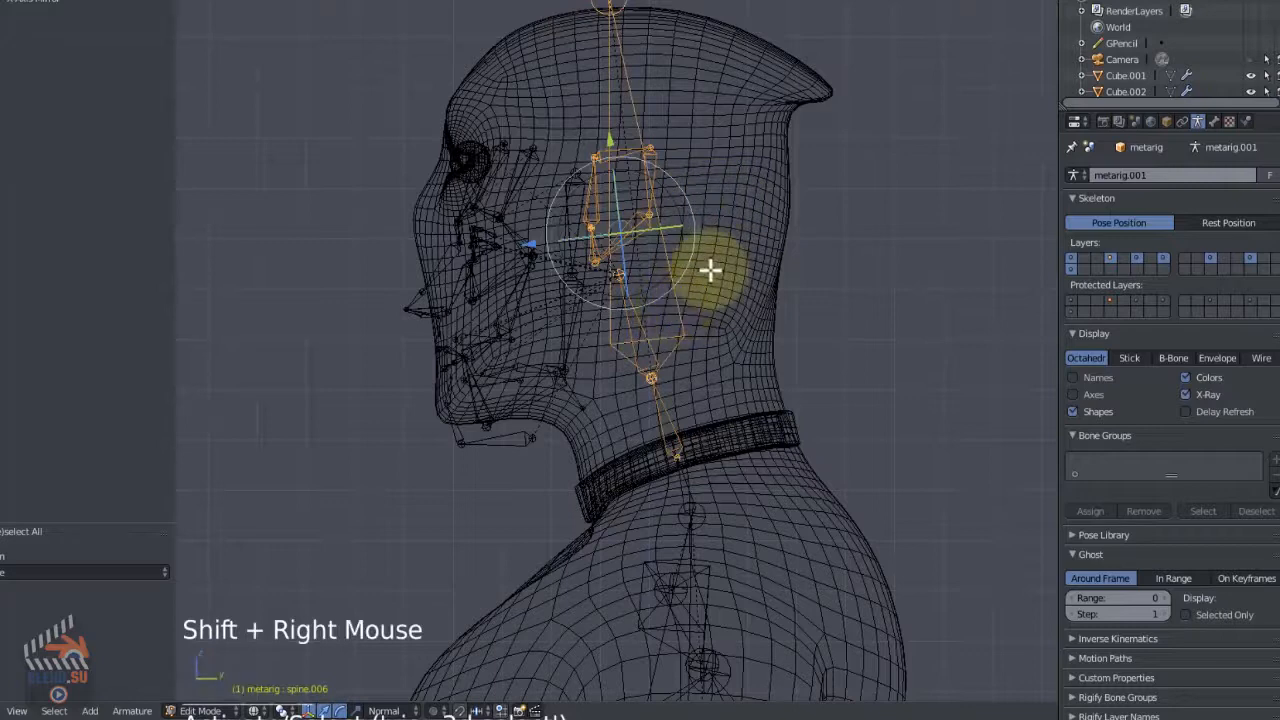
pyautogui.press('h')
pyautogui.press('z')
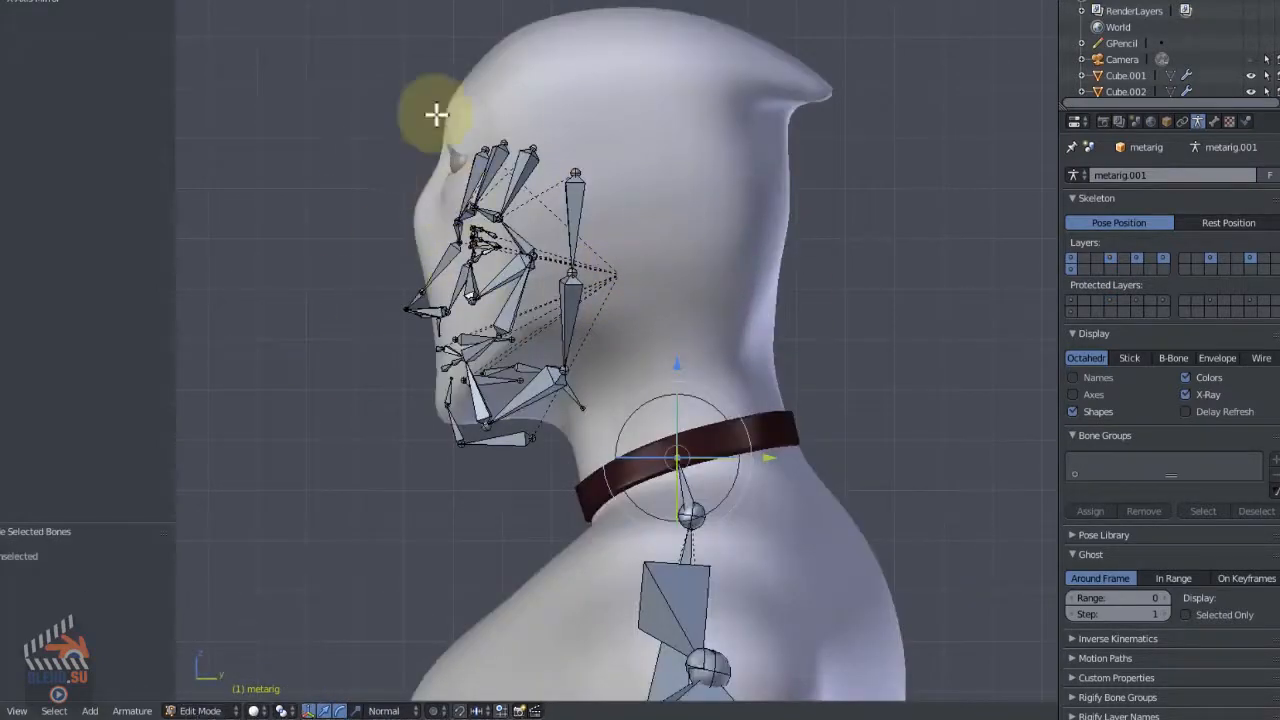
pyautogui.press('a')
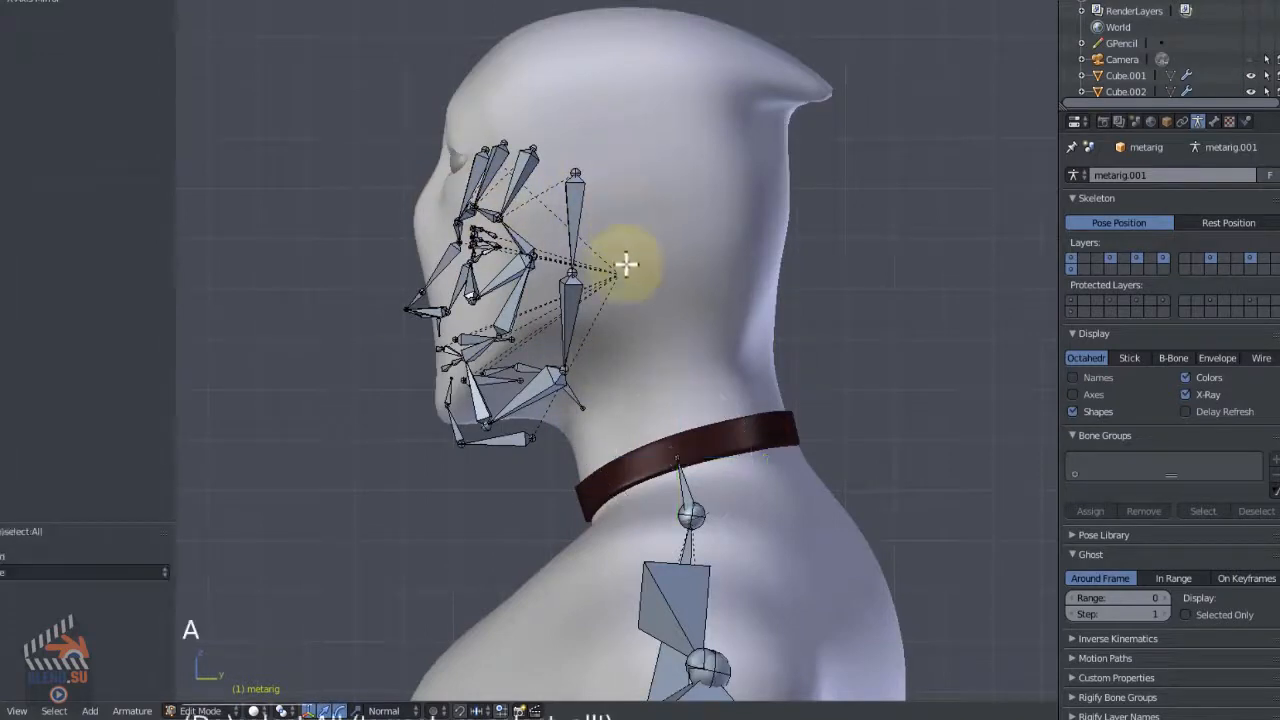
# Box-select all the remaining face bones in wireframe display and move them up by 0.137 and forward by 0.017.
pyautogui.keyDown('shift'); pyautogui.moveTo(626, 251); pyautogui.dragTo(636, 270, button='middle'); pyautogui.keyUp('shift')
pyautogui.press('b')
pyautogui.press('z')
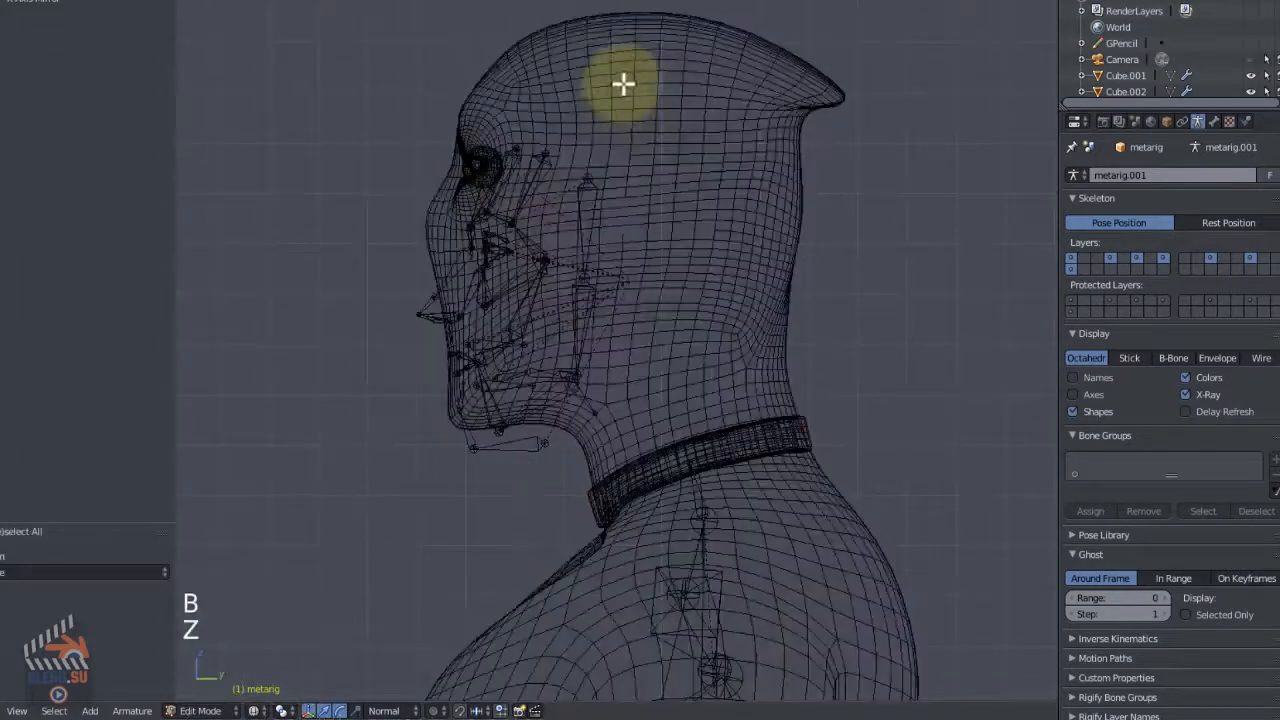
pyautogui.press('b')
pyautogui.moveTo(632, 42); pyautogui.dragTo(374, 463)
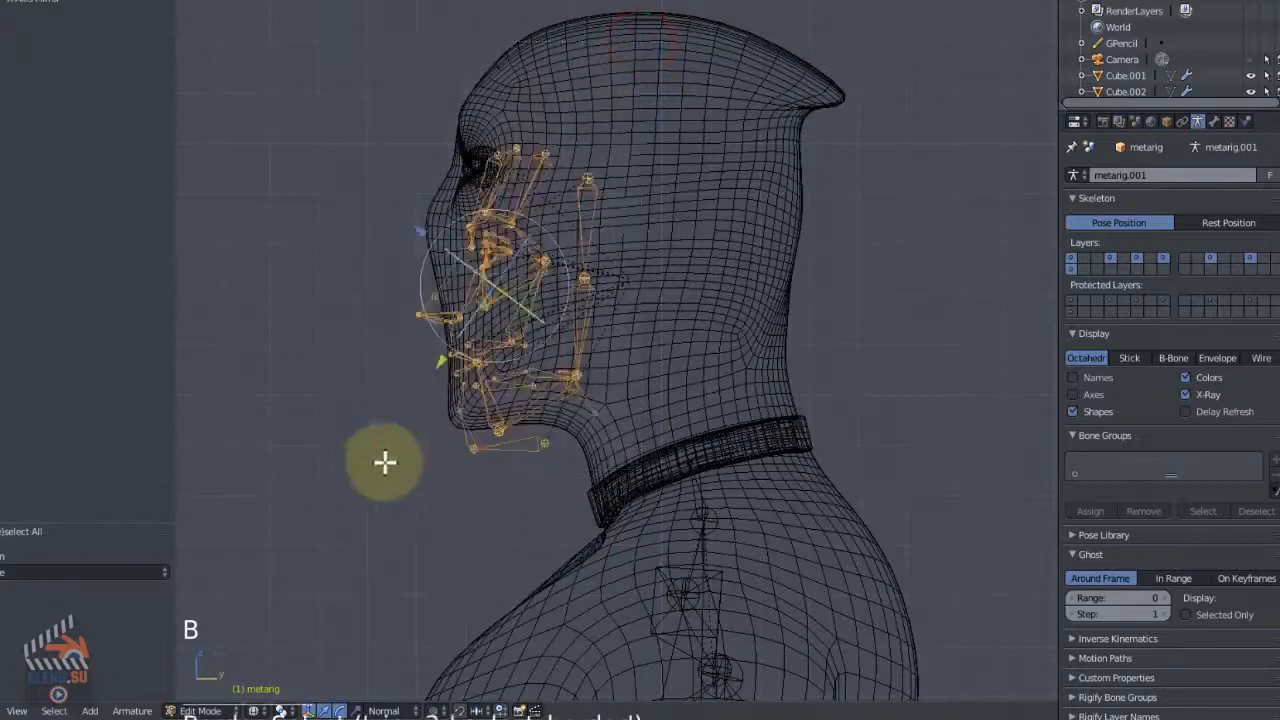
pyautogui.keyDown('shift'); pyautogui.moveTo(645, 325); pyautogui.dragTo(647, 375, button='middle'); pyautogui.keyUp('shift')
pyautogui.press('g')
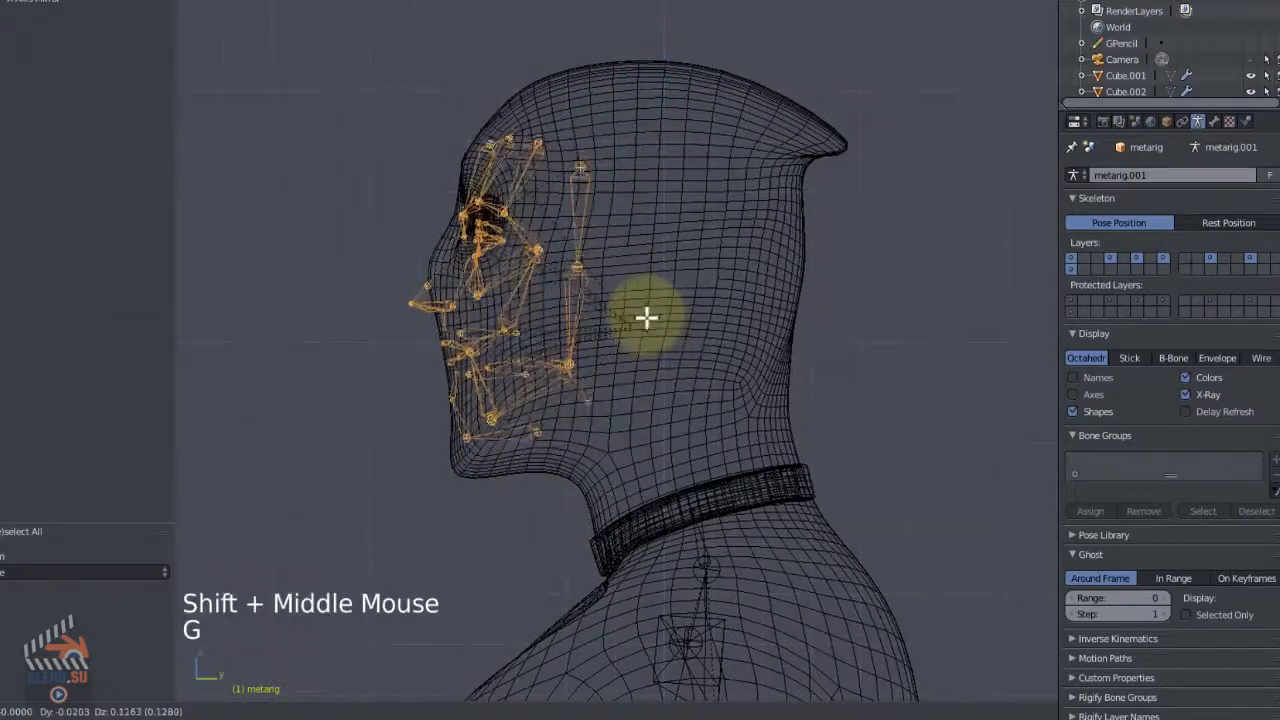
pyautogui.click(649, 307)
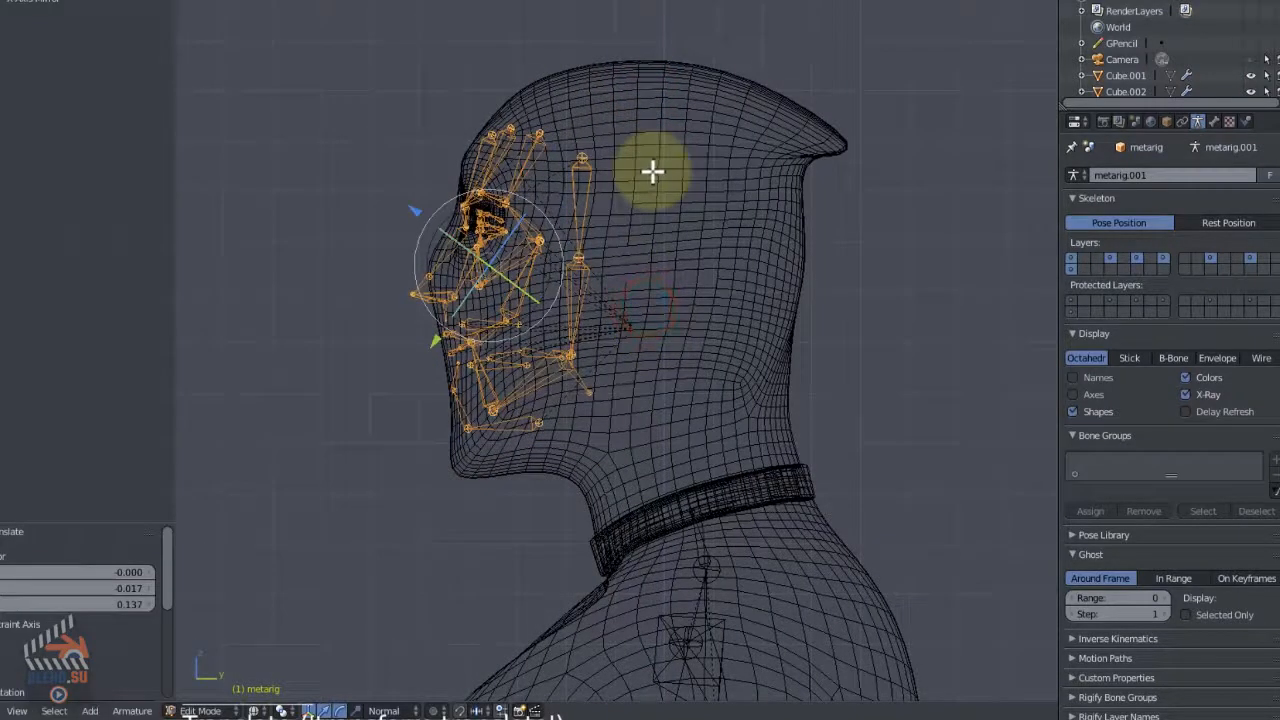
# Scale the face bones by 1.084, shift them slightly to fit the profile, and clear the selection.
pyautogui.press('s')
pyautogui.click(660, 157)
pyautogui.press('g')
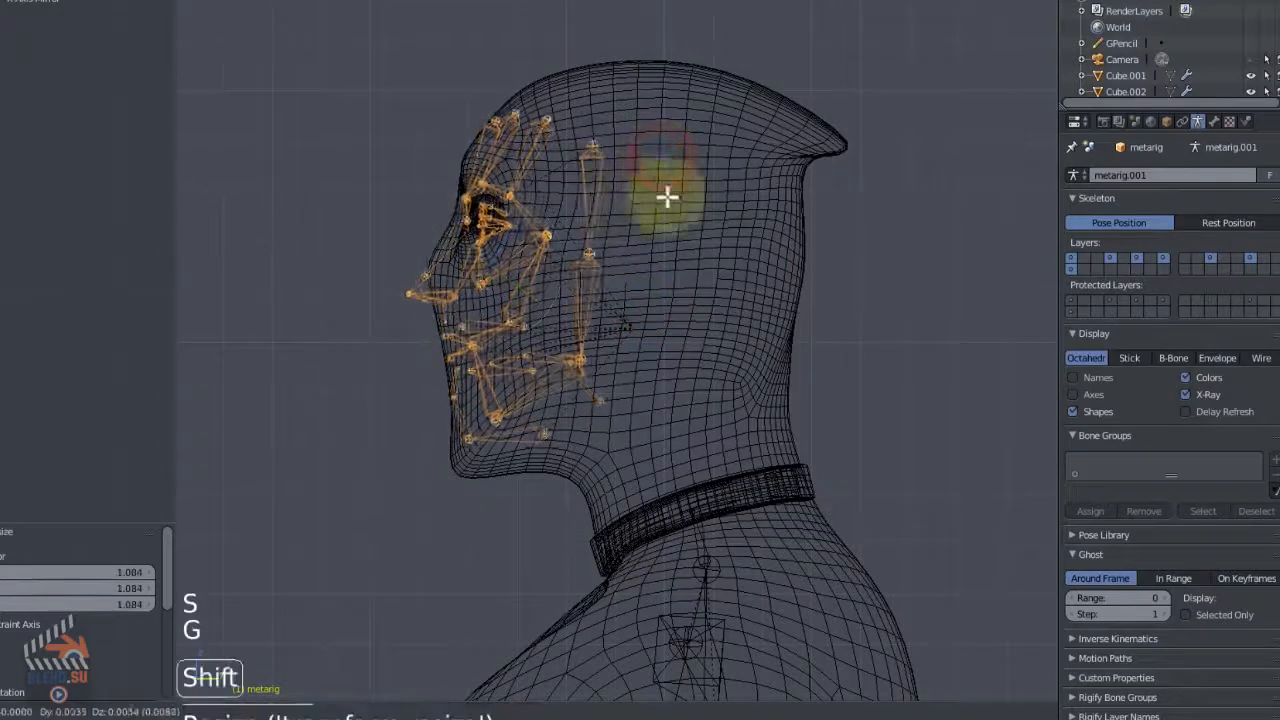
pyautogui.click(674, 223)
pyautogui.press('a')
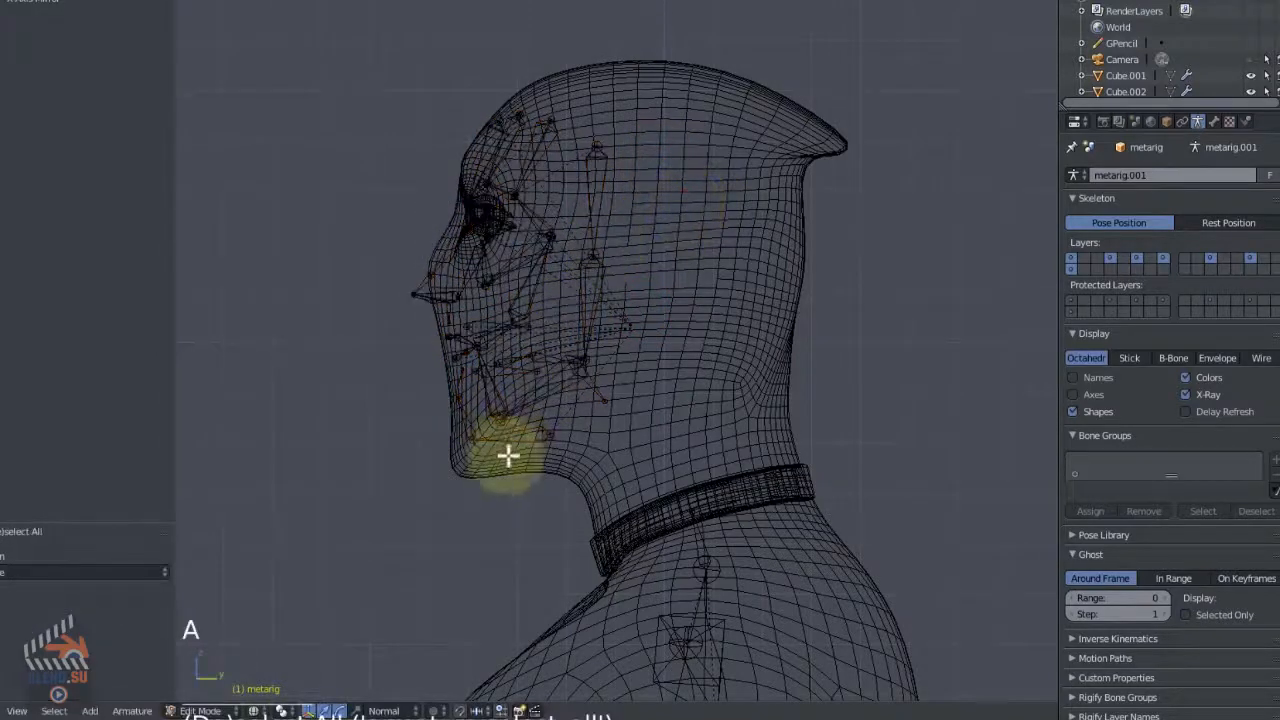
# In solid display, move the jaw and chin bones forward by 0.014 and down by 0.022, and lower their shared joint by another 0.033.
pyautogui.press('z')
pyautogui.moveTo(526, 429)
pyautogui.keyDown('shift'); pyautogui.mouseDown(button='middle')
pyautogui.moveTo(566, 263)
pyautogui.moveTo(561, 328)
pyautogui.mouseUp(button='middle'); pyautogui.keyUp('shift')
pyautogui.scroll(3, 590, 286)
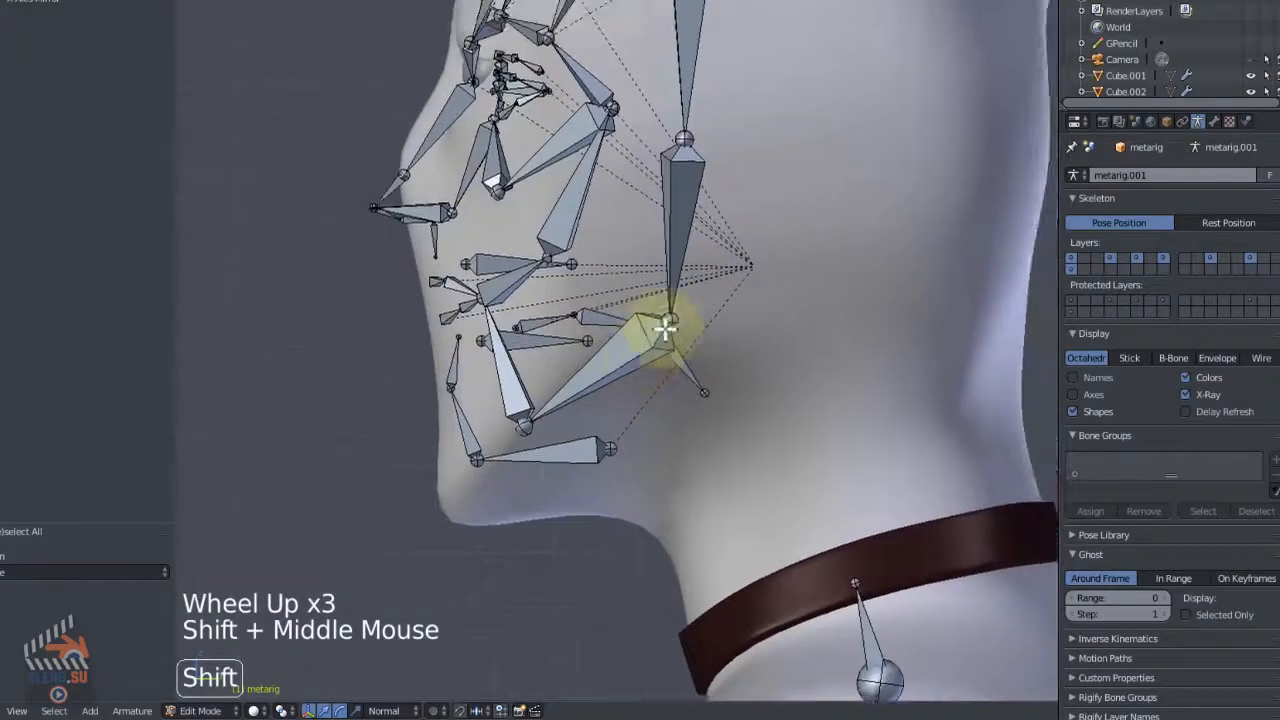
pyautogui.rightClick(559, 450)
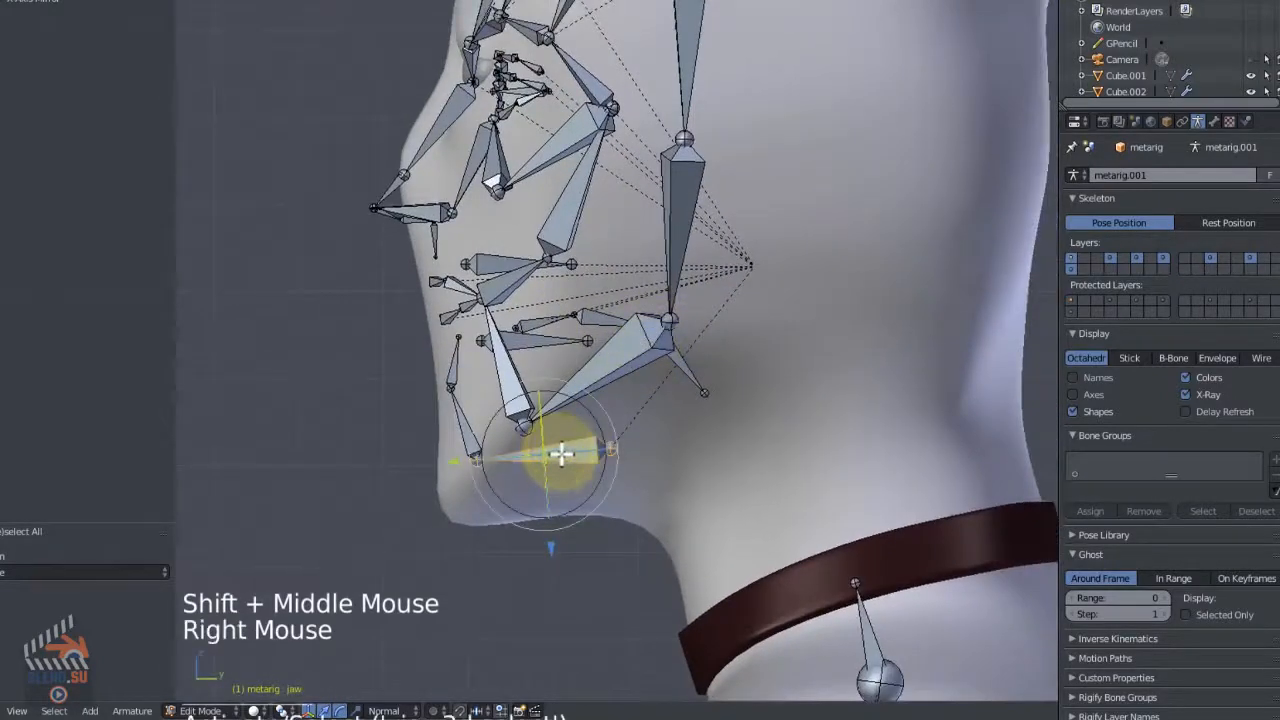
pyautogui.keyDown('shift'); pyautogui.rightClick(451, 420); pyautogui.keyUp('shift')
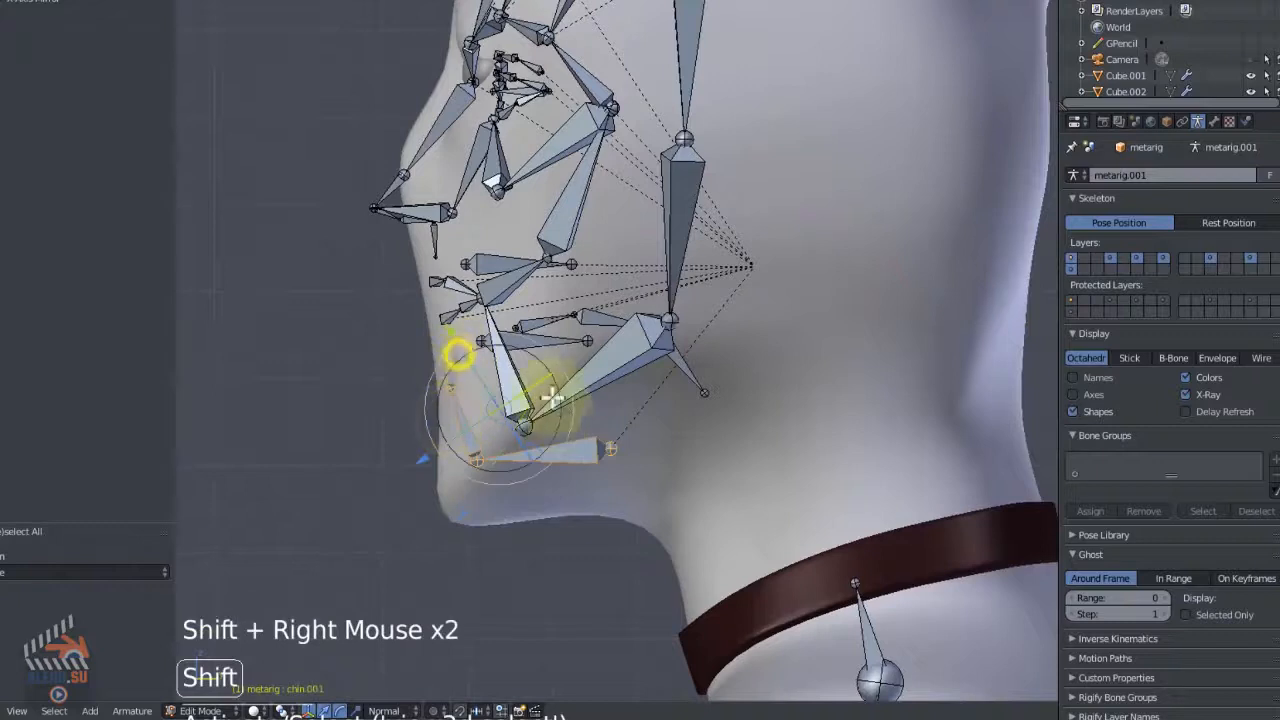
pyautogui.keyDown('shift'); pyautogui.moveTo(530, 386); pyautogui.dragTo(502, 382, button='middle'); pyautogui.keyUp('shift')
pyautogui.press('KP_3')
pyautogui.press('g')
pyautogui.click(571, 346)
pyautogui.rightClick(451, 471)
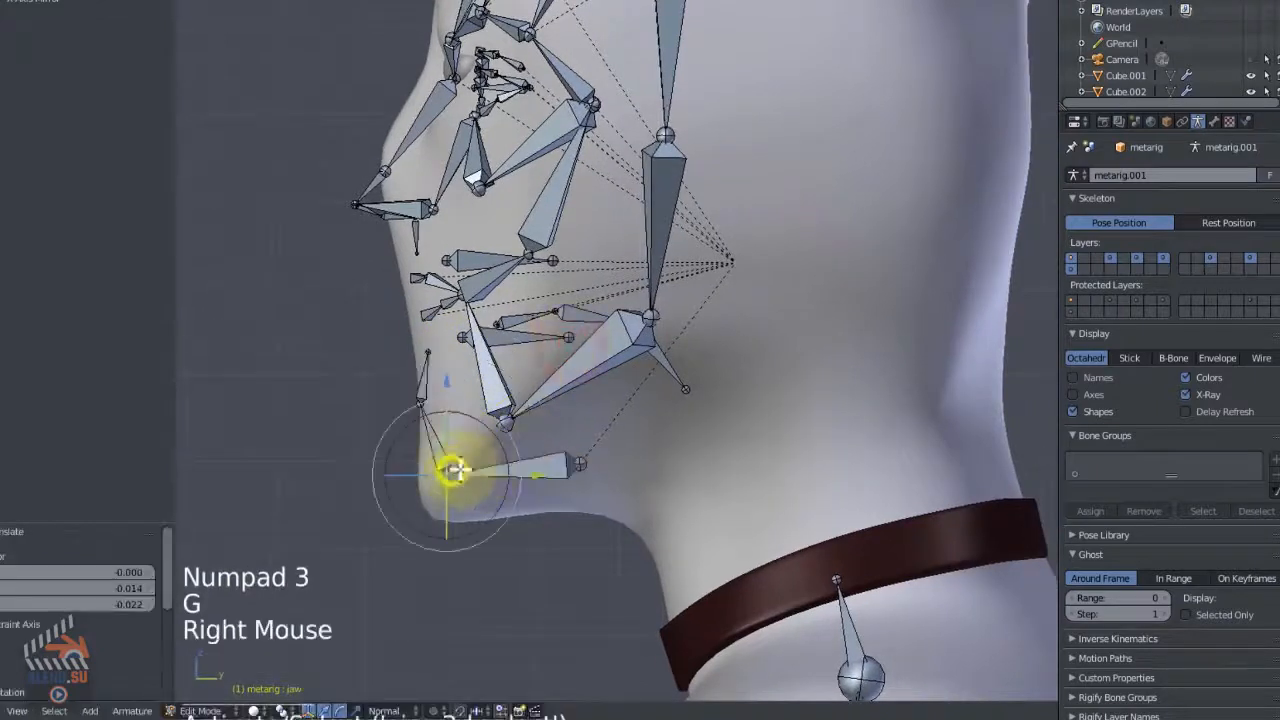
pyautogui.press('g')
# Move the jaw bone's rear end back and up to the jaw angle, and raise the upper chin bone's tip by 0.009.
pyautogui.rightClick(578, 540)
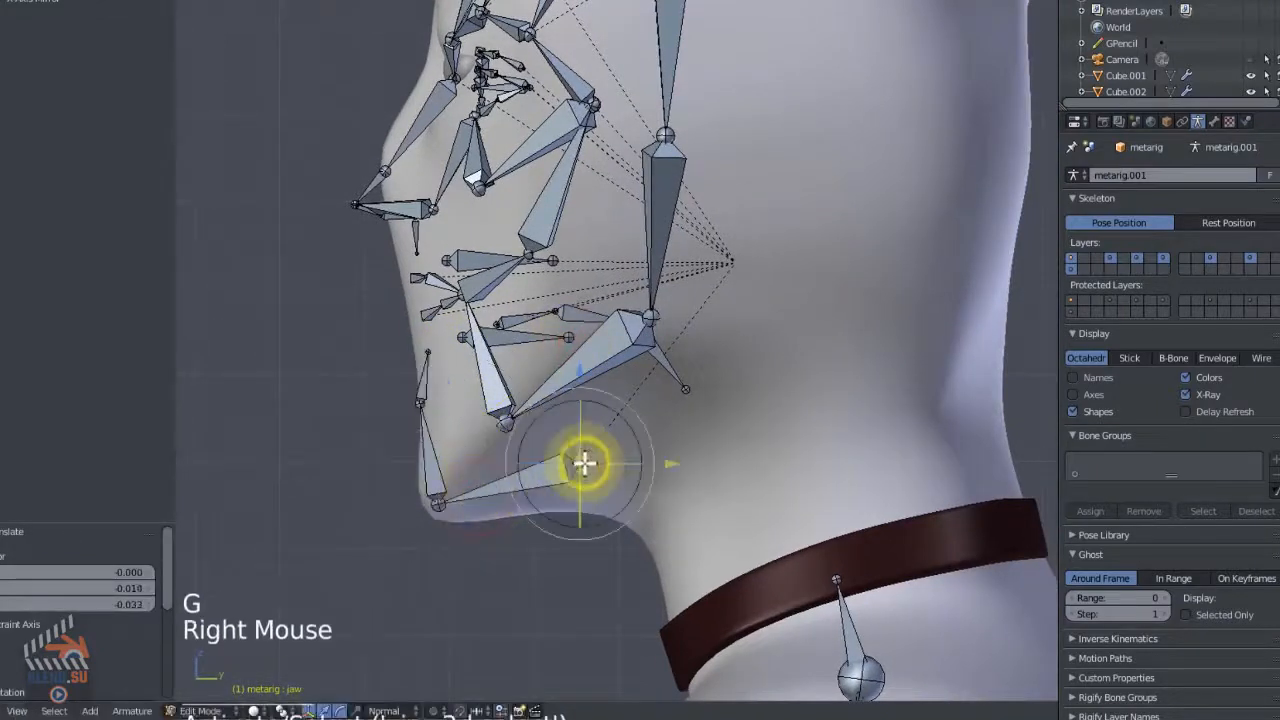
pyautogui.rightClick(537, 473)
pyautogui.rightClick(537, 473)
pyautogui.press('g')
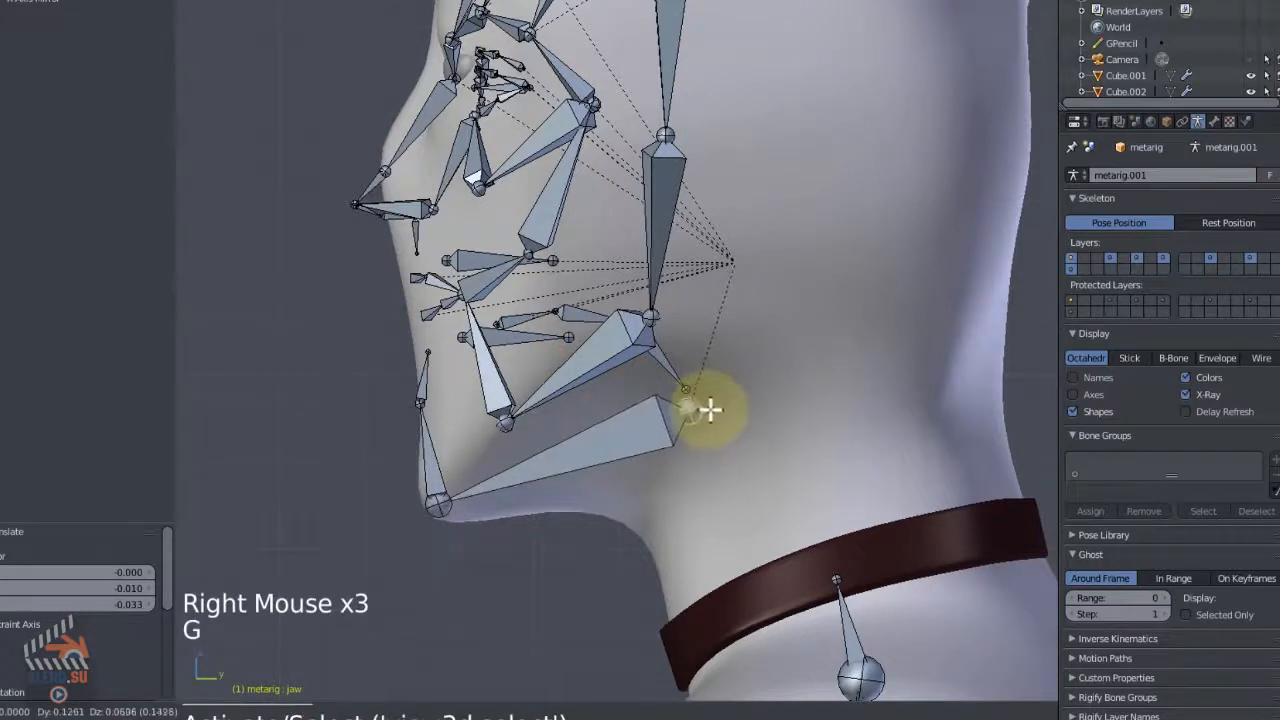
pyautogui.keyDown('shift'); pyautogui.moveTo(535, 250); pyautogui.dragTo(531, 280, button='middle'); pyautogui.keyUp('shift')
pyautogui.keyDown('shift'); pyautogui.moveTo(590, 400); pyautogui.dragTo(651, 434, button='middle'); pyautogui.keyUp('shift')
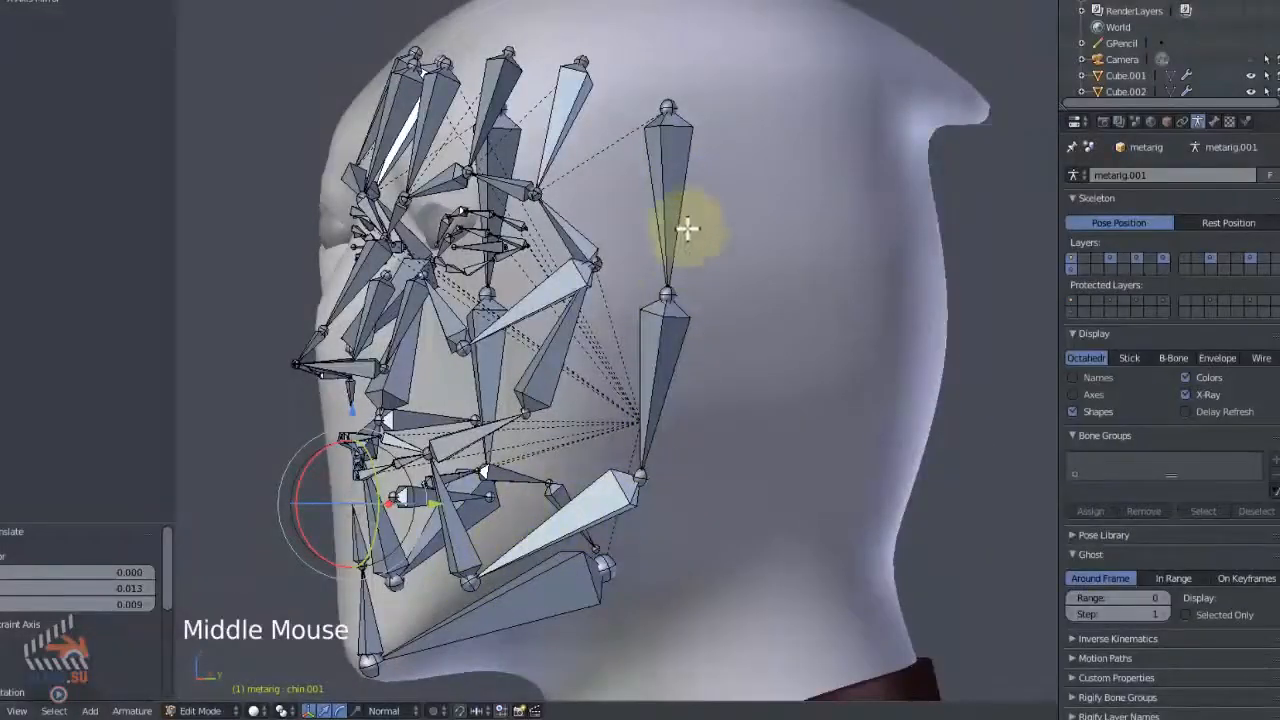
pyautogui.press('a')
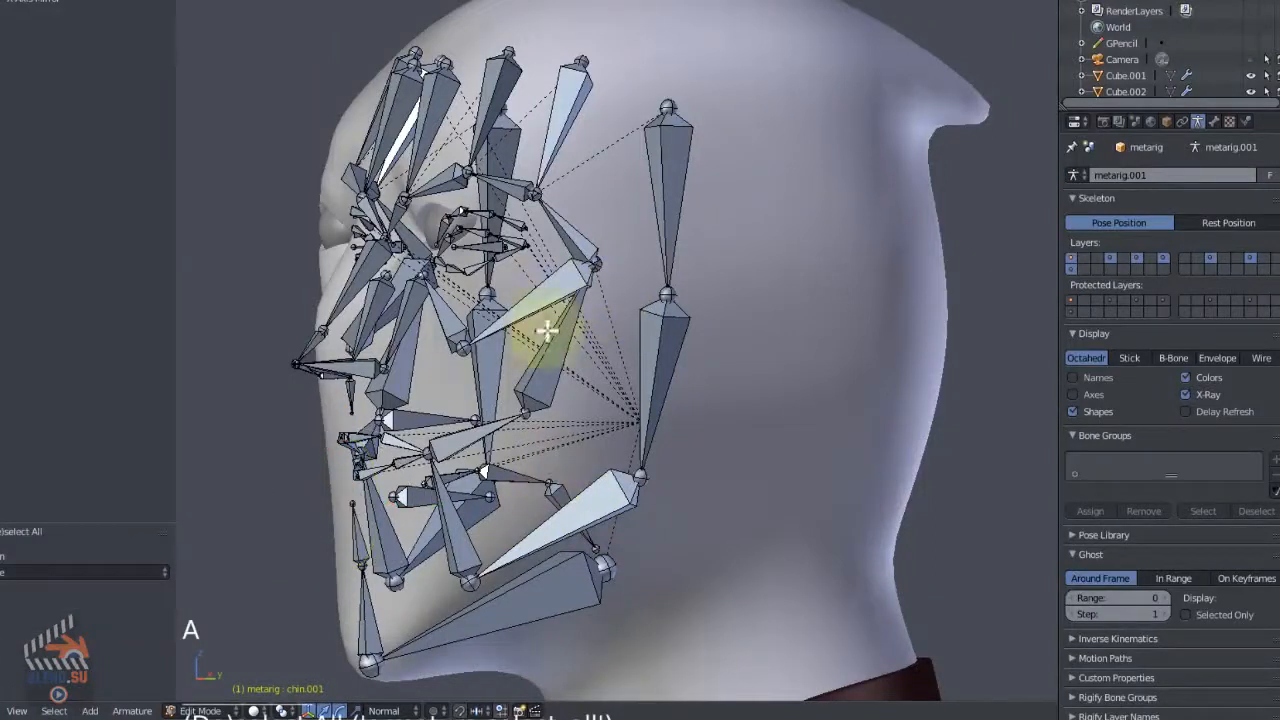
# Select the left temple bone and both left jaw bones and, in the front view, move them outward by about 0.022 and down by about 0.008.
pyautogui.keyDown('shift'); pyautogui.rightClick(670, 195); pyautogui.keyUp('shift')
pyautogui.keyDown('shift'); pyautogui.rightClick(663, 345); pyautogui.keyUp('shift')
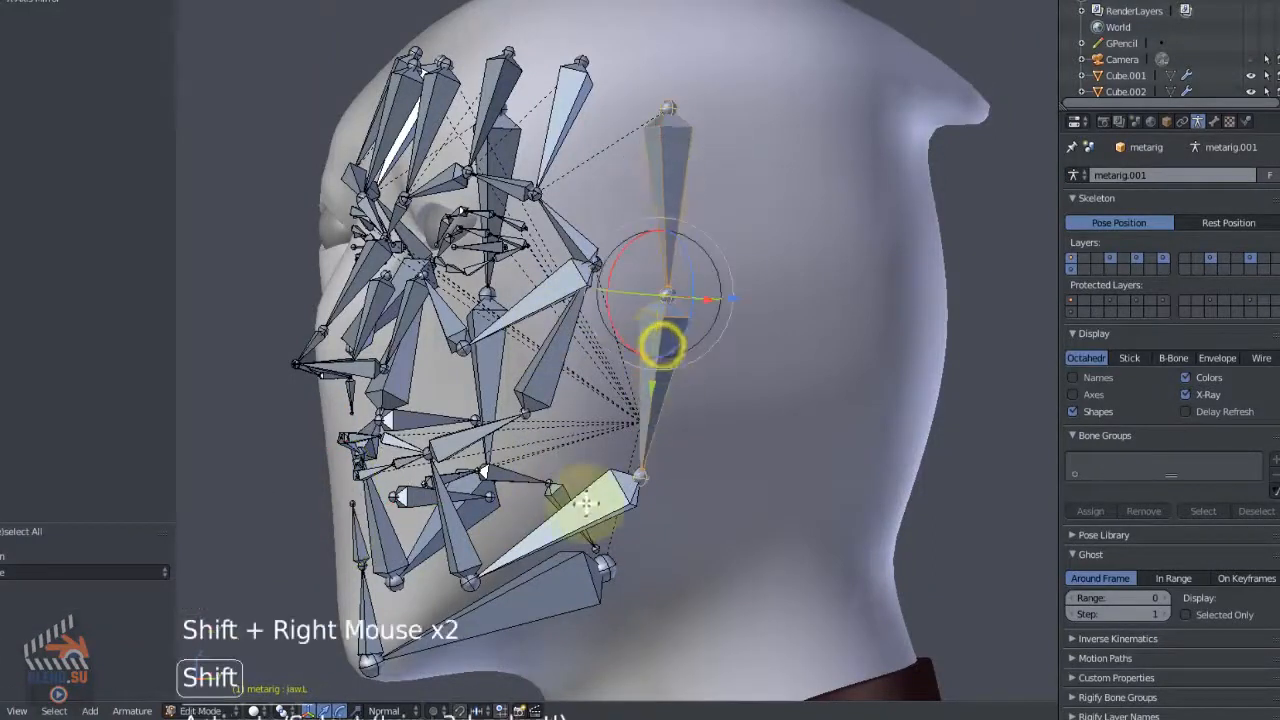
pyautogui.moveTo(538, 482); pyautogui.dragTo(647, 429, button='middle')
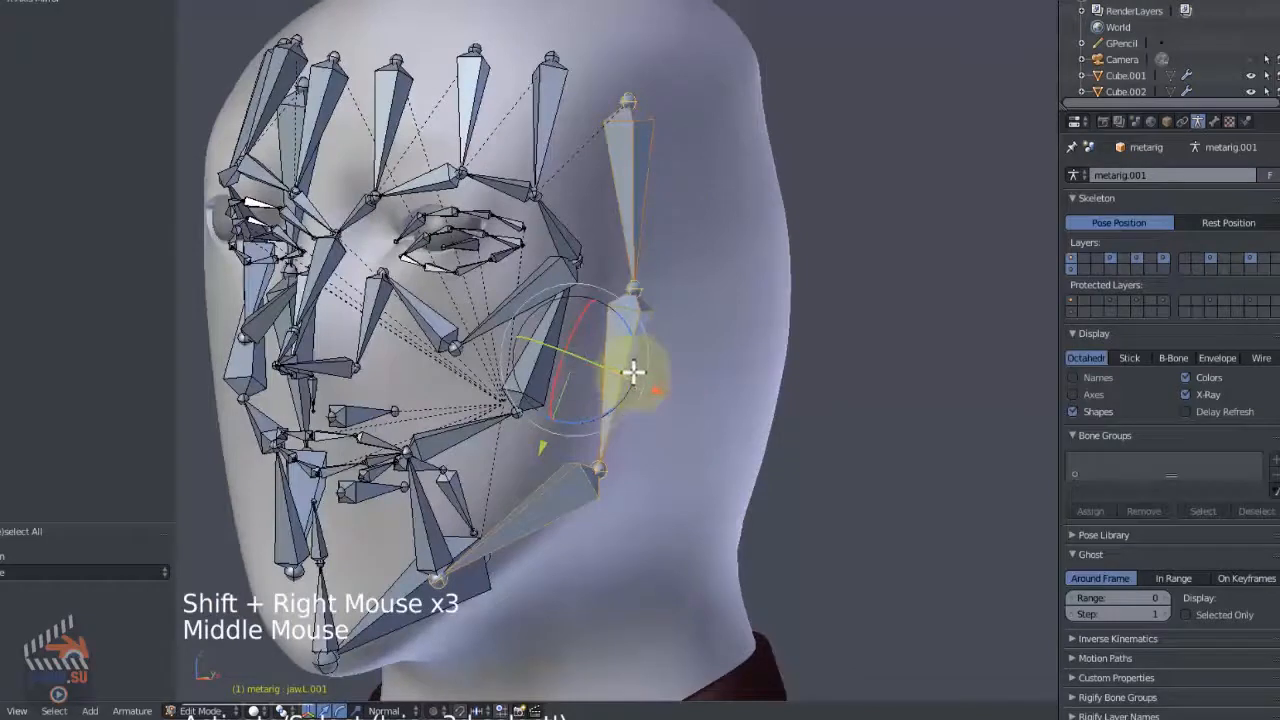
pyautogui.press('KP_1')
pyautogui.keyDown('shift'); pyautogui.moveTo(631, 303); pyautogui.dragTo(651, 371, button='middle'); pyautogui.keyUp('shift')
pyautogui.press('g')
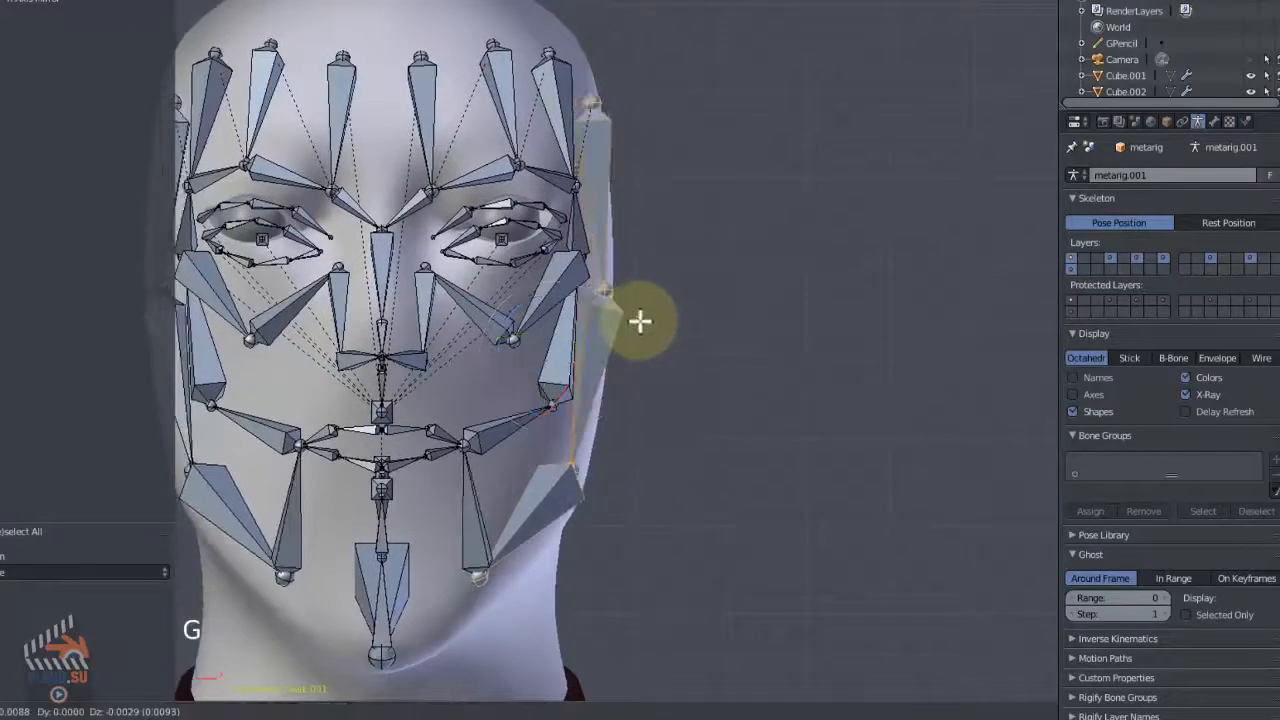
pyautogui.press('g')
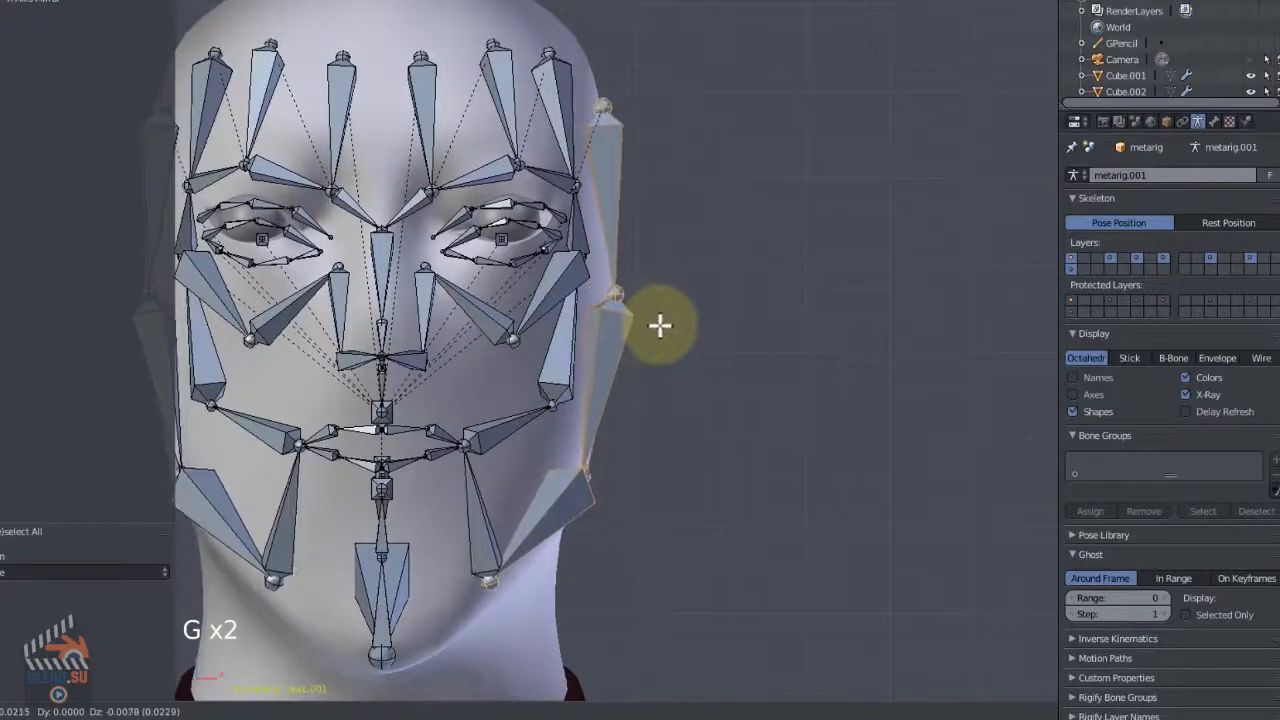
pyautogui.click(660, 325)
pyautogui.scroll(2, 651, 400)
pyautogui.keyDown('shift'); pyautogui.moveTo(654, 323); pyautogui.dragTo(584, 400, button='middle'); pyautogui.keyUp('shift')
pyautogui.press('a')
# Select the upper and lower lip bones on both sides of the mouth and lower them by 0.045.
pyautogui.scroll(-1, 640, 402)
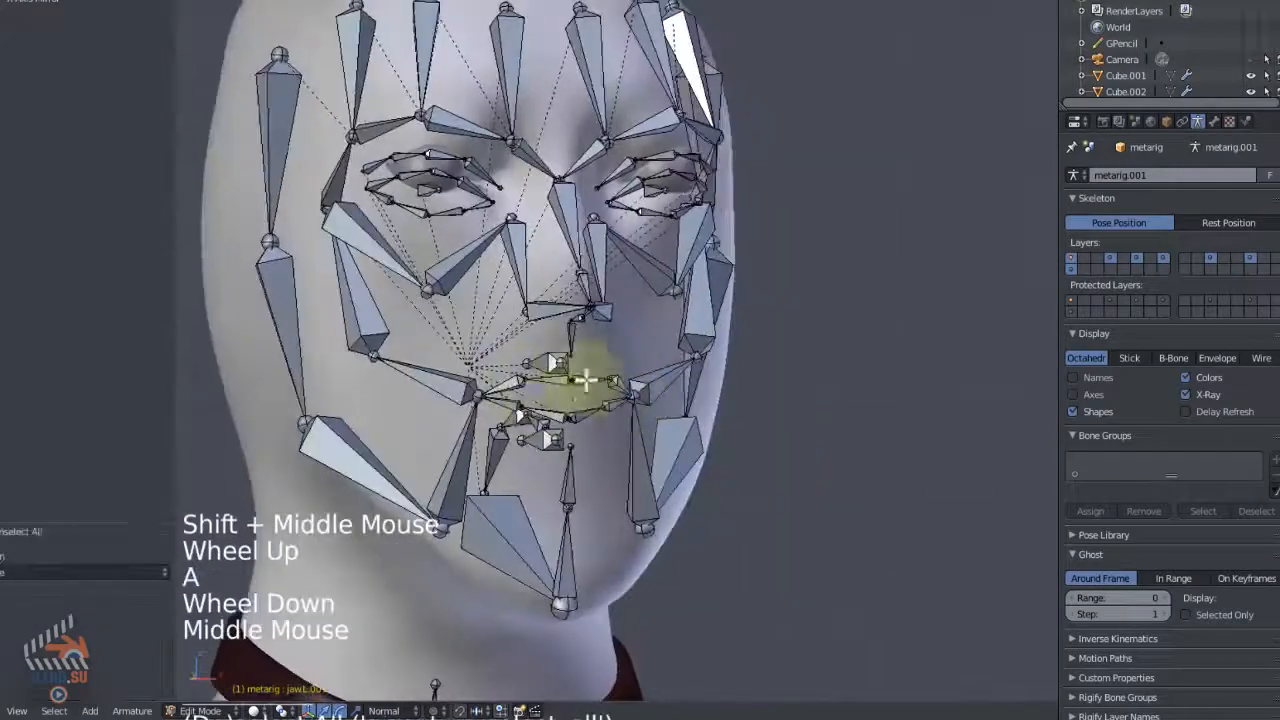
pyautogui.press('KP_1')
pyautogui.scroll(1, 640, 370)
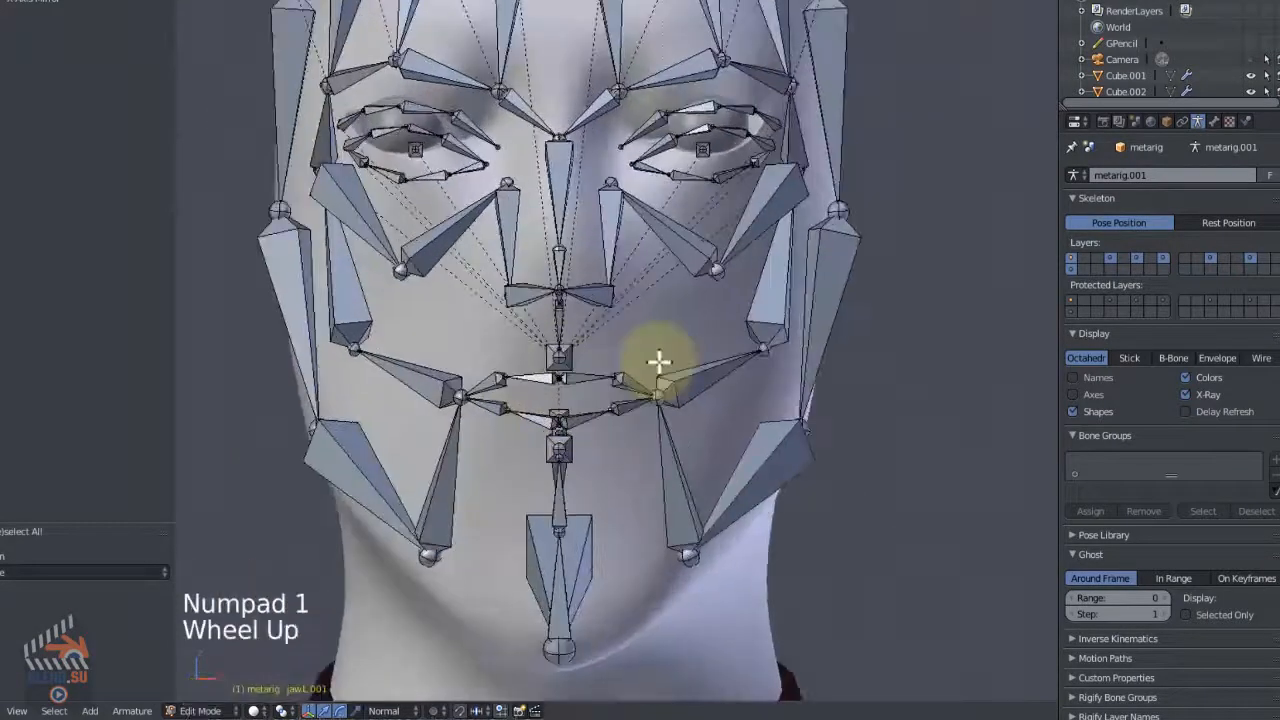
pyautogui.press('b')
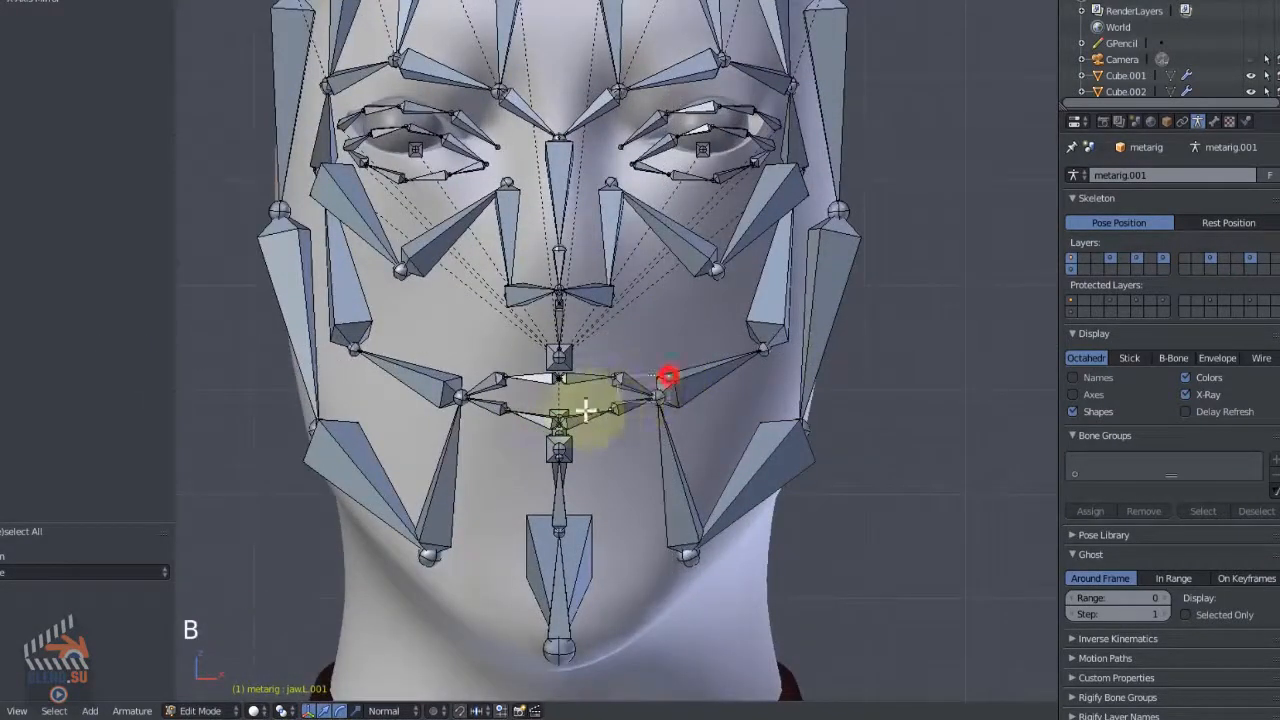
pyautogui.moveTo(502, 422); pyautogui.dragTo(498, 416)
pyautogui.keyDown('shift'); pyautogui.rightClick(496, 412); pyautogui.keyUp('shift')
pyautogui.keyDown('shift'); pyautogui.rightClick(496, 412); pyautogui.keyUp('shift')
pyautogui.moveTo(558, 355); pyautogui.dragTo(443, 357, button='middle')
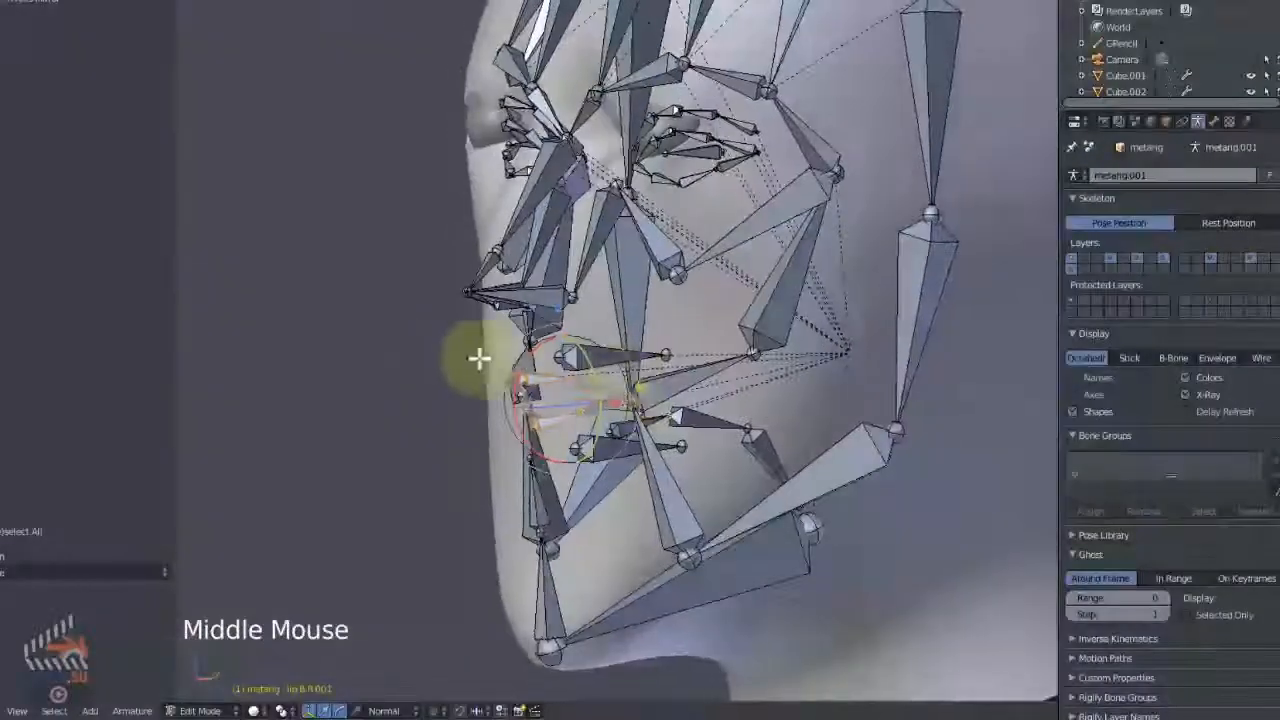
pyautogui.scroll(4, 671, 429)
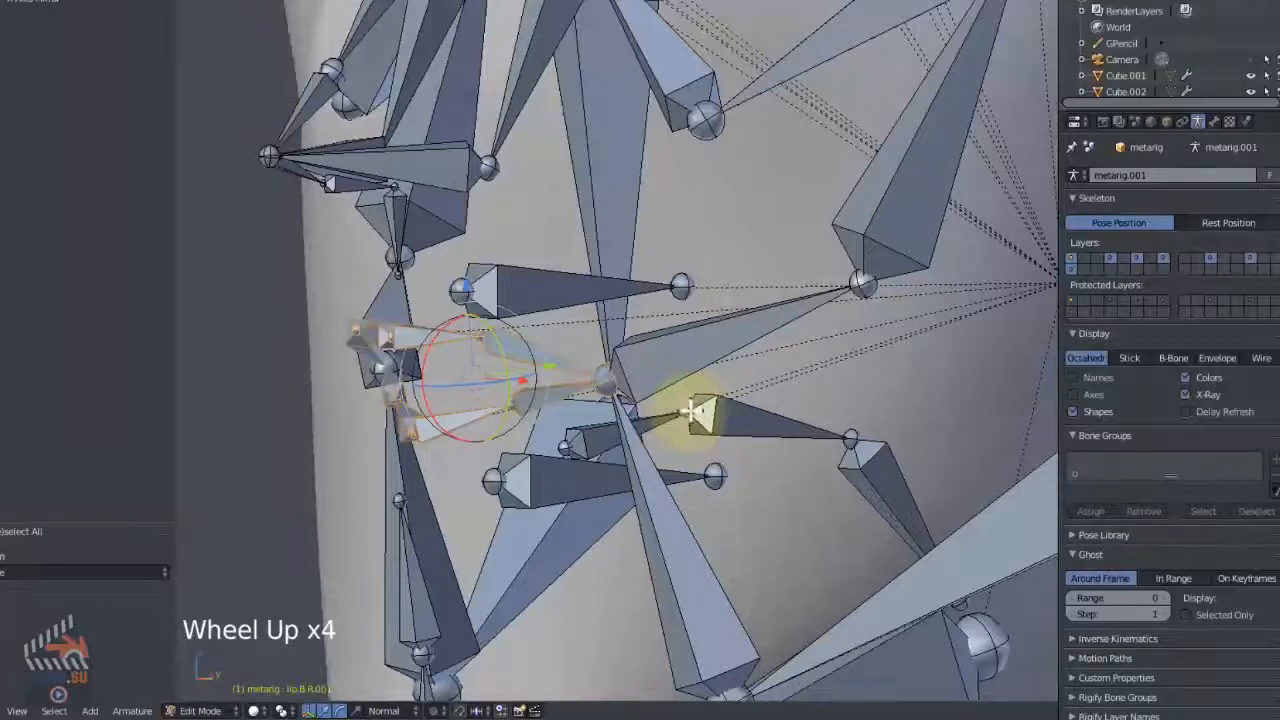
pyautogui.press('z')
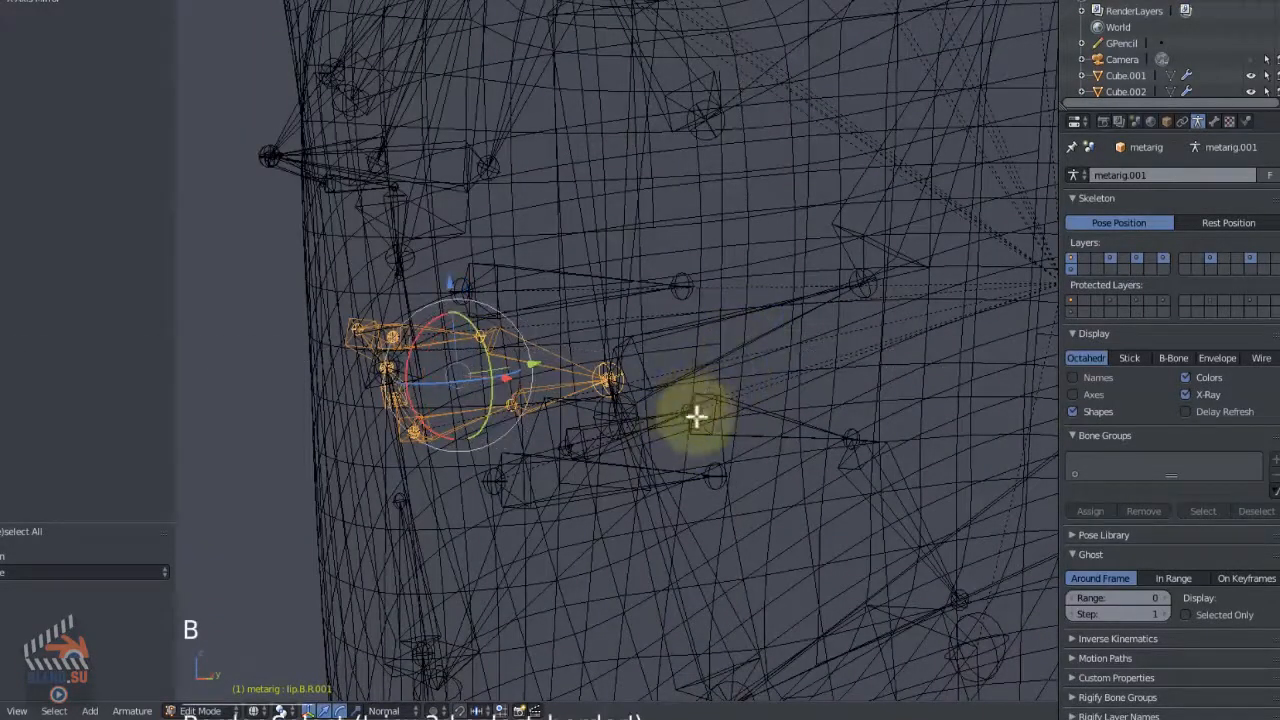
pyautogui.press('z')
pyautogui.press('KP_1')
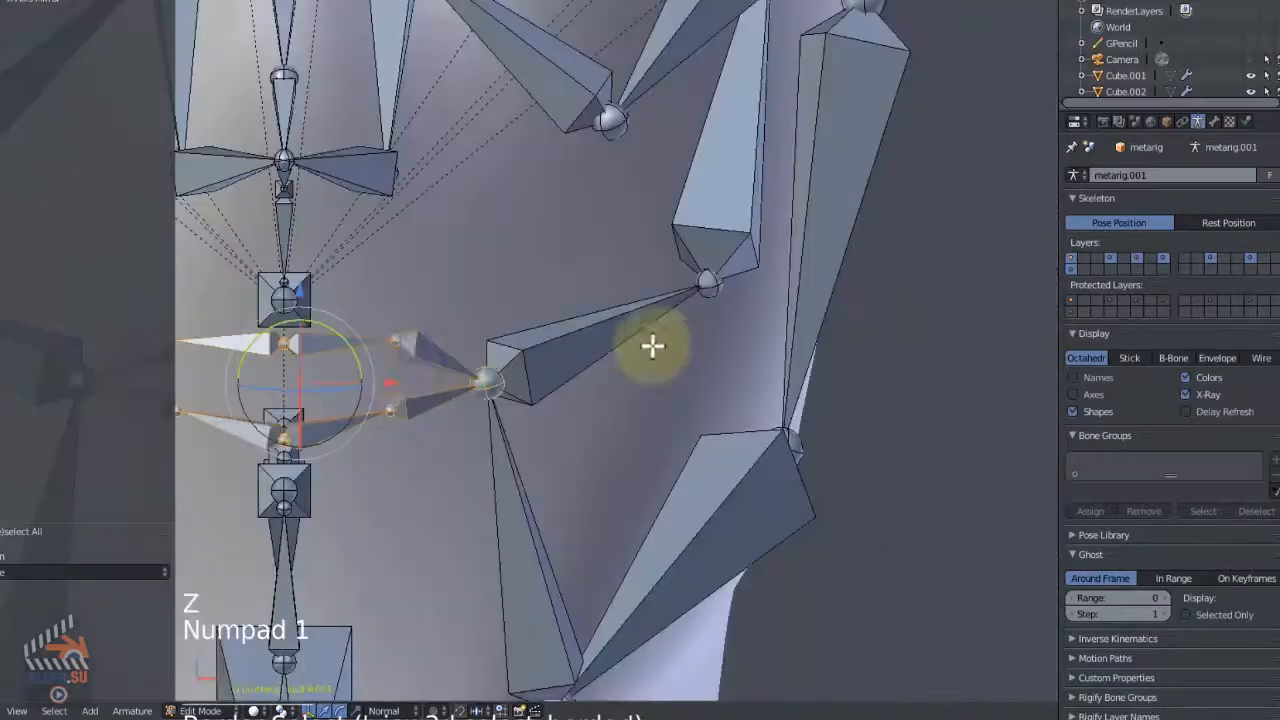
pyautogui.keyDown('shift'); pyautogui.moveTo(660, 346); pyautogui.dragTo(463, 337, button='middle'); pyautogui.keyUp('shift')
pyautogui.scroll(-2, 463, 337)
pyautogui.press('g')
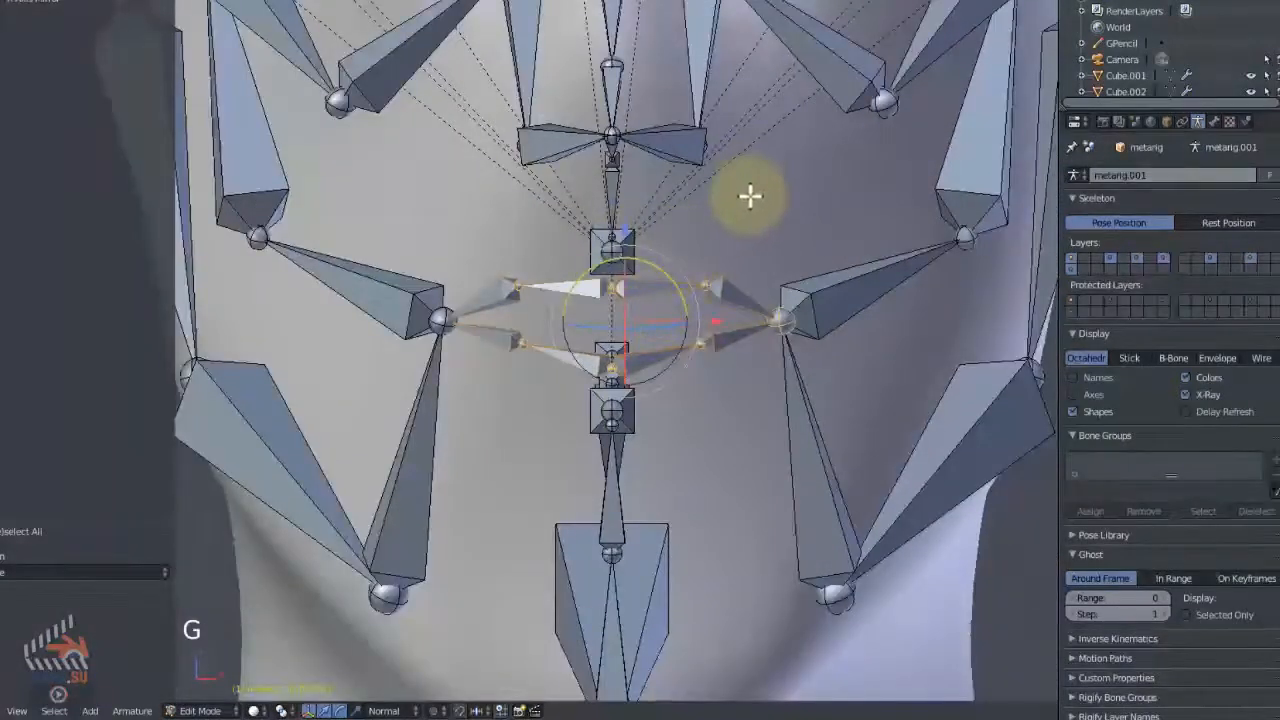
pyautogui.press('g')
pyautogui.press('z')
pyautogui.click(726, 283)
# In the side view, move the upper teeth bone forward by about 0.010 and down by 0.040 behind the lips.
pyautogui.scroll(-5, 690, 280)
pyautogui.scroll(4, 584, 267)
pyautogui.moveTo(584, 267); pyautogui.dragTo(586, 306, button='middle')
pyautogui.rightClick(511, 277)
pyautogui.rightClick(511, 272)
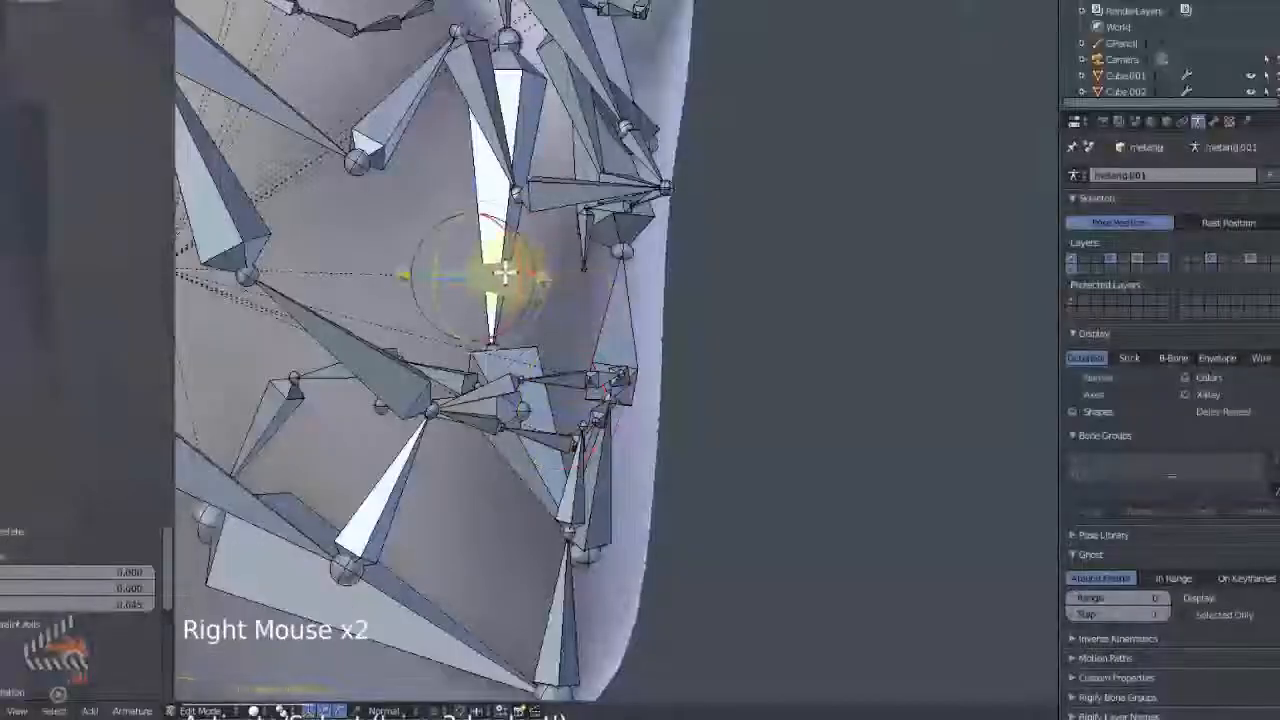
pyautogui.keyDown('shift'); pyautogui.moveTo(511, 272); pyautogui.dragTo(656, 302, button='middle'); pyautogui.keyUp('shift')
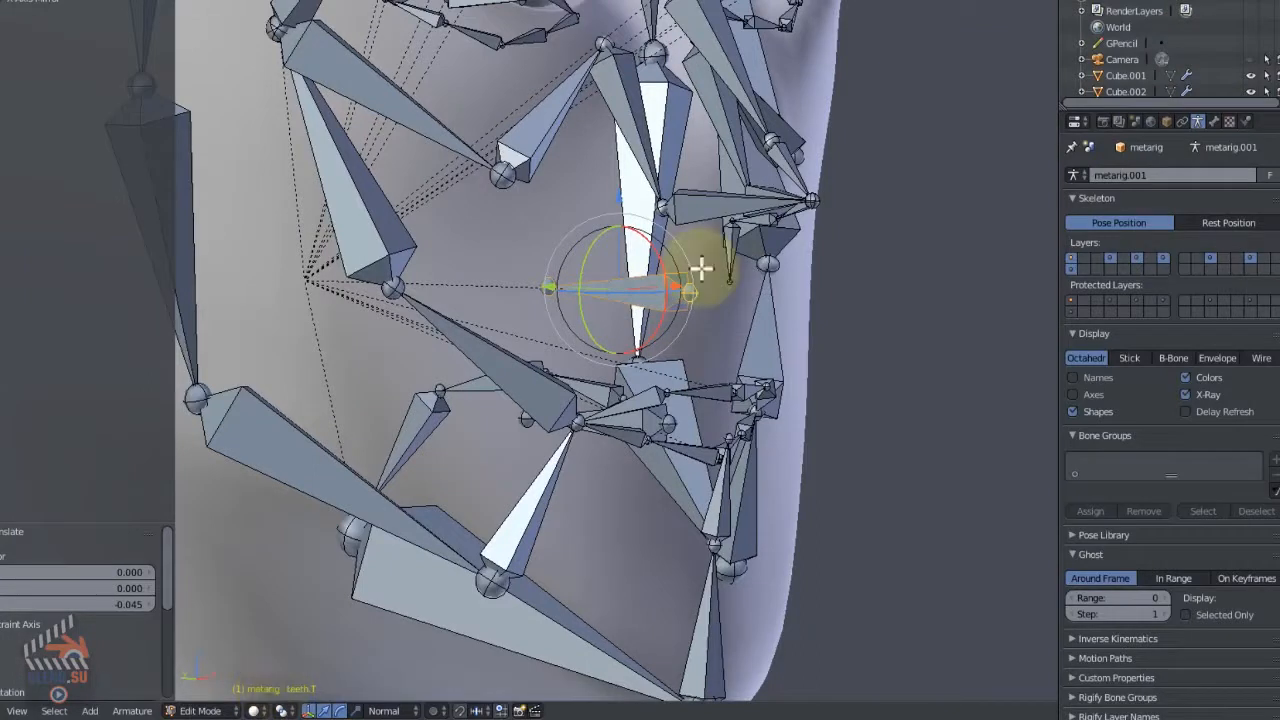
pyautogui.press('KP_3')
pyautogui.press('KP_4')
pyautogui.press('KP_3')
pyautogui.keyDown('shift'); pyautogui.moveTo(457, 280); pyautogui.dragTo(623, 271, button='middle'); pyautogui.keyUp('shift')
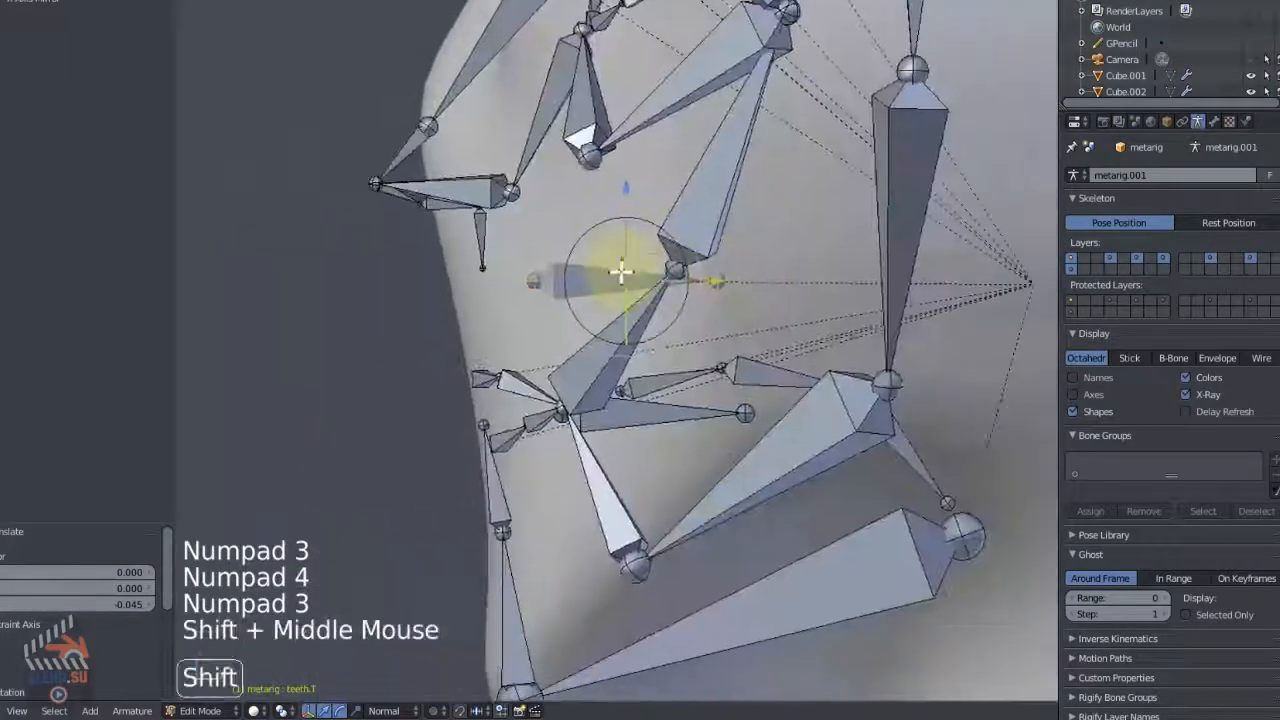
pyautogui.scroll(2, 674, 257)
pyautogui.press('g')
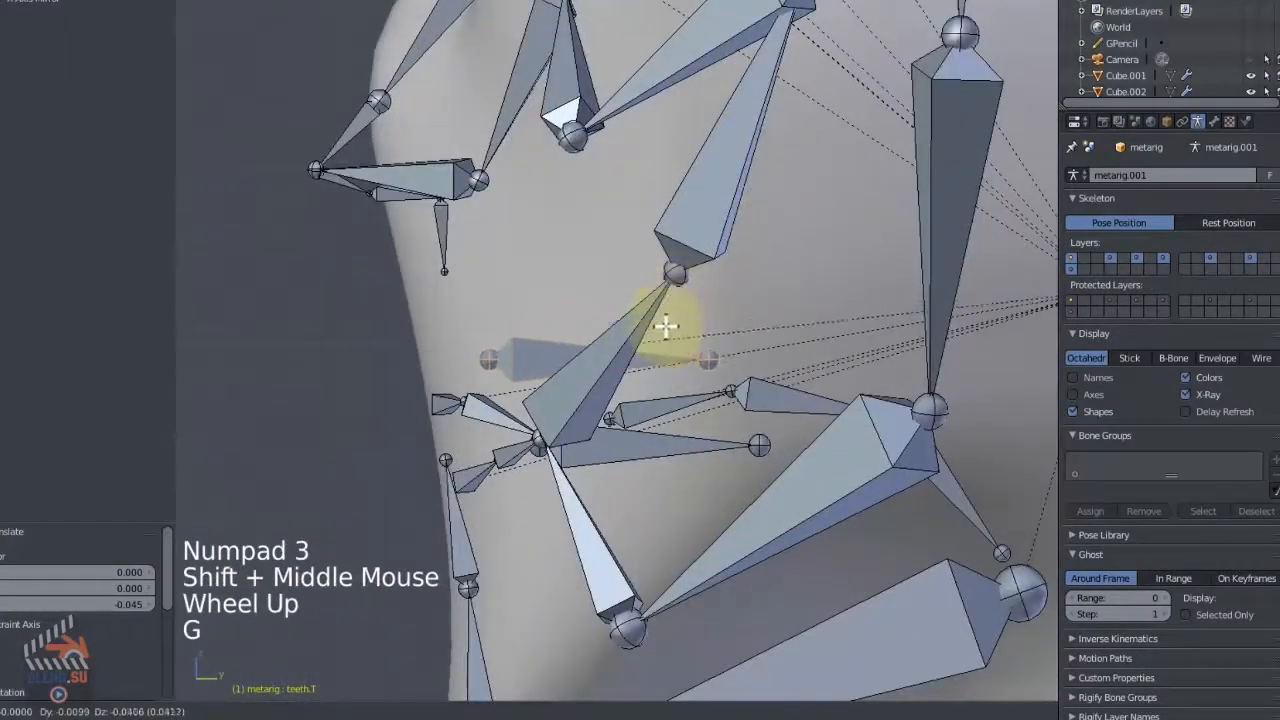
# Move the lower teeth bone forward by 0.015 and down by 0.033.
pyautogui.rightClick(665, 325)
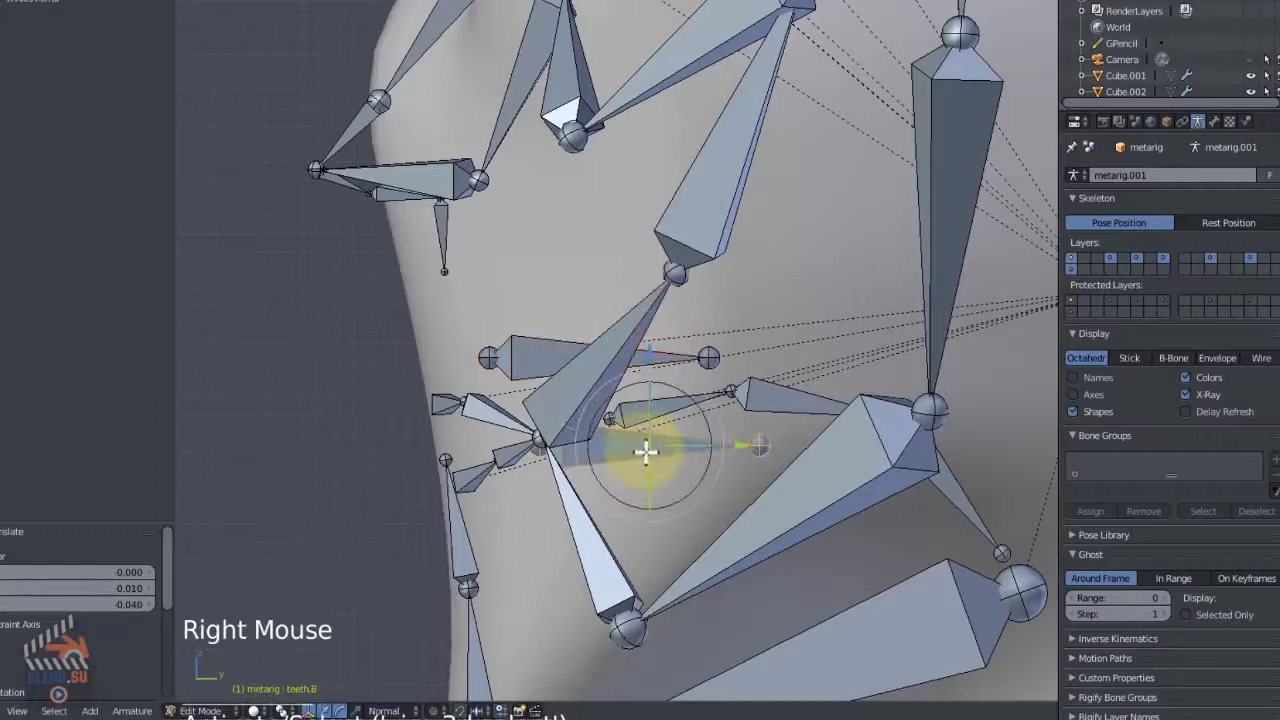
pyautogui.press('g')
pyautogui.click(651, 483)
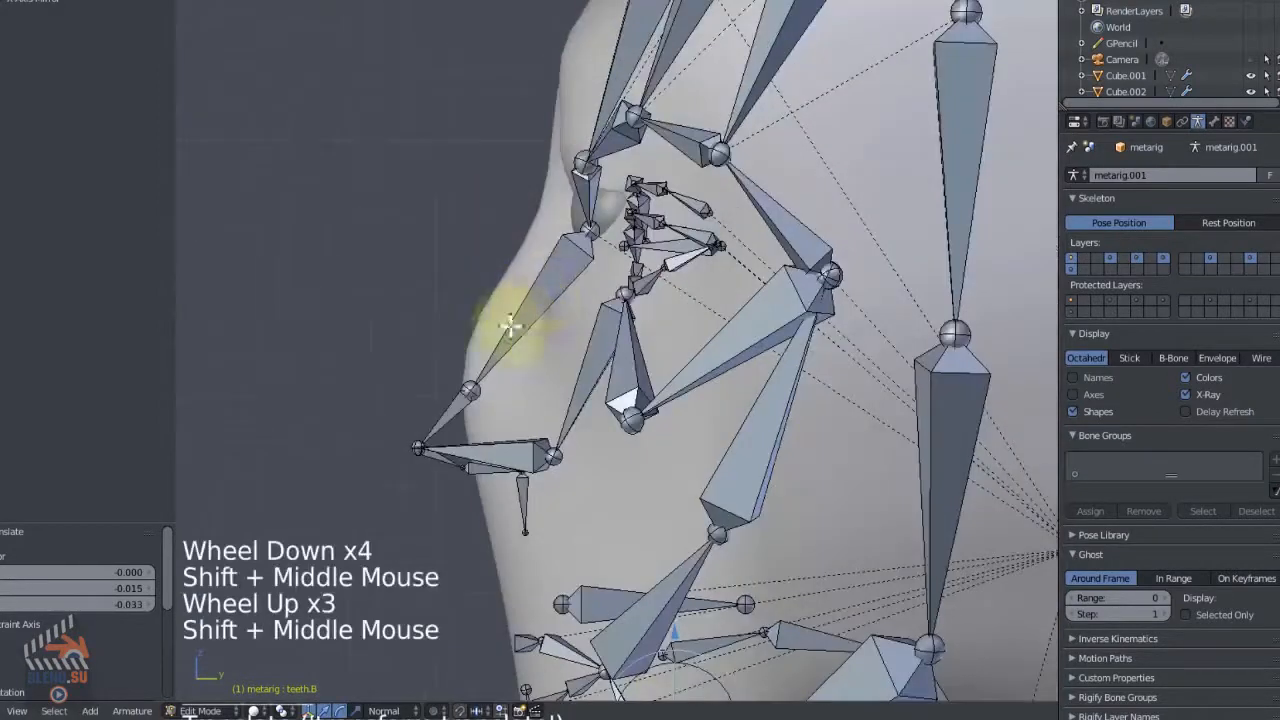
# Move the nose bridge joint back by 0.018 and up by 0.061, and the nose tip joint back by 0.031 and up by 0.058.
pyautogui.rightClick(560, 289)
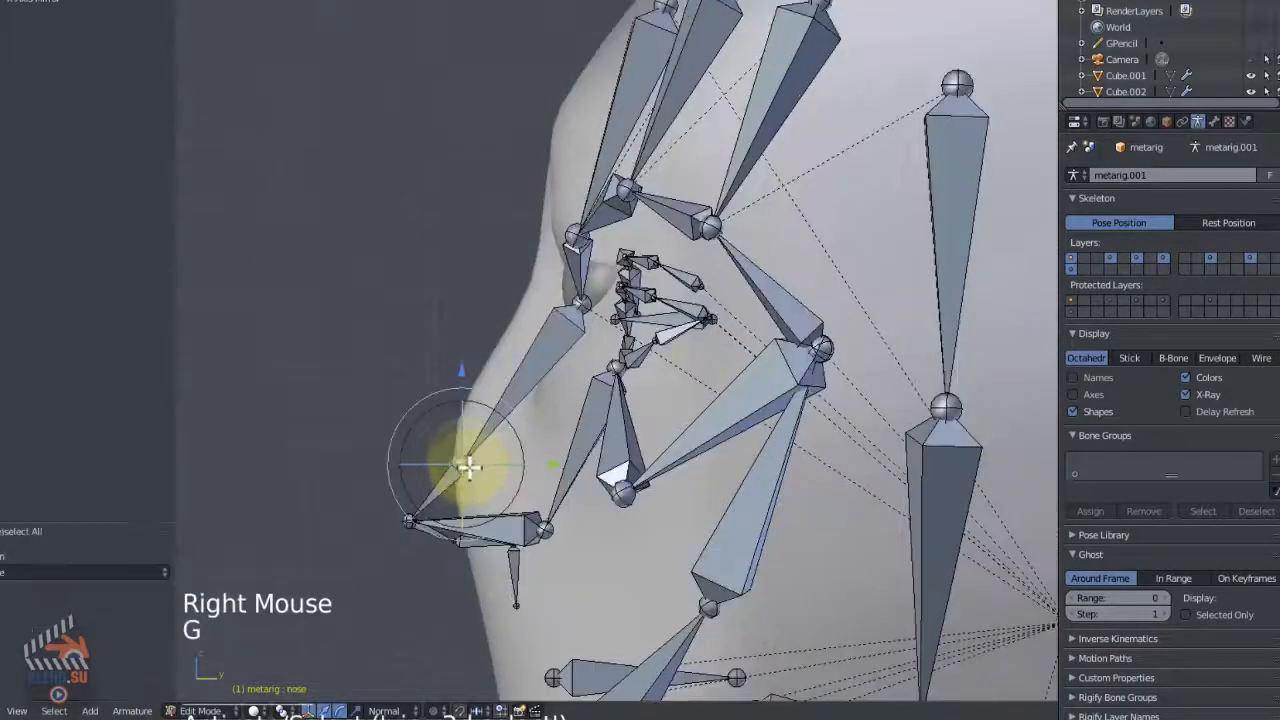
pyautogui.press('g')
pyautogui.click(512, 373)
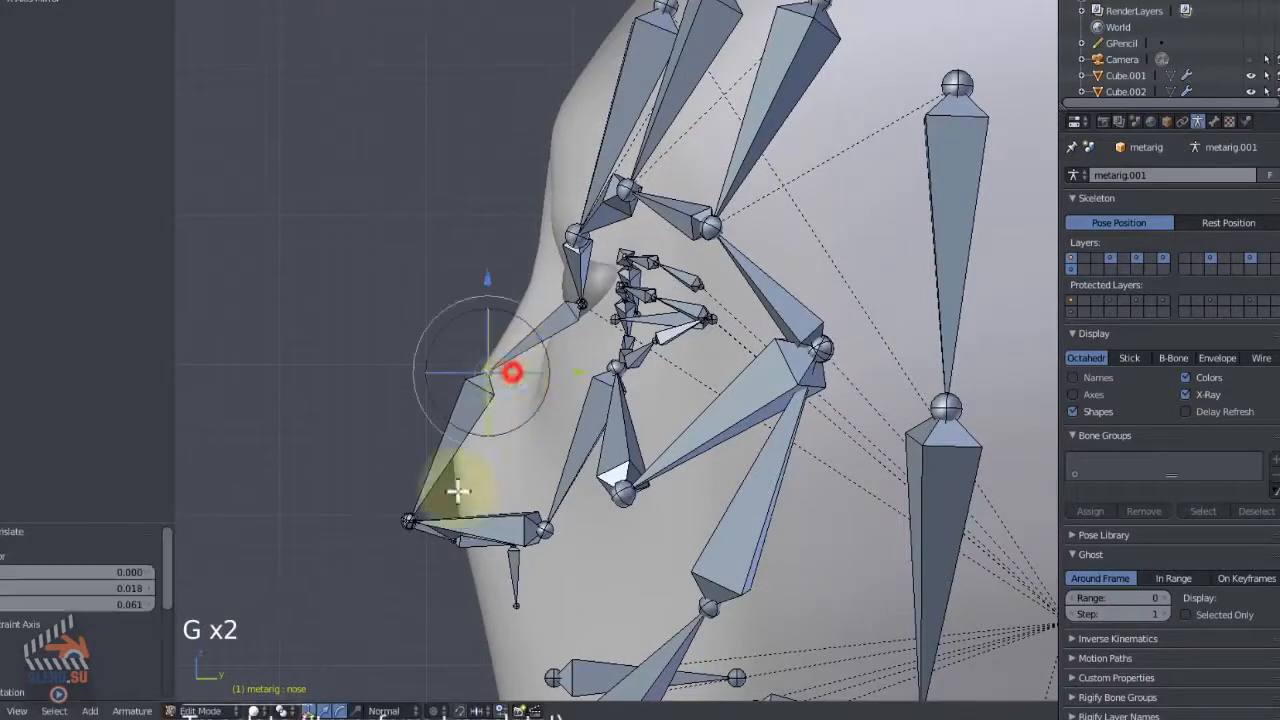
pyautogui.rightClick(414, 516)
pyautogui.scroll(4, 414, 516)
pyautogui.press('g')
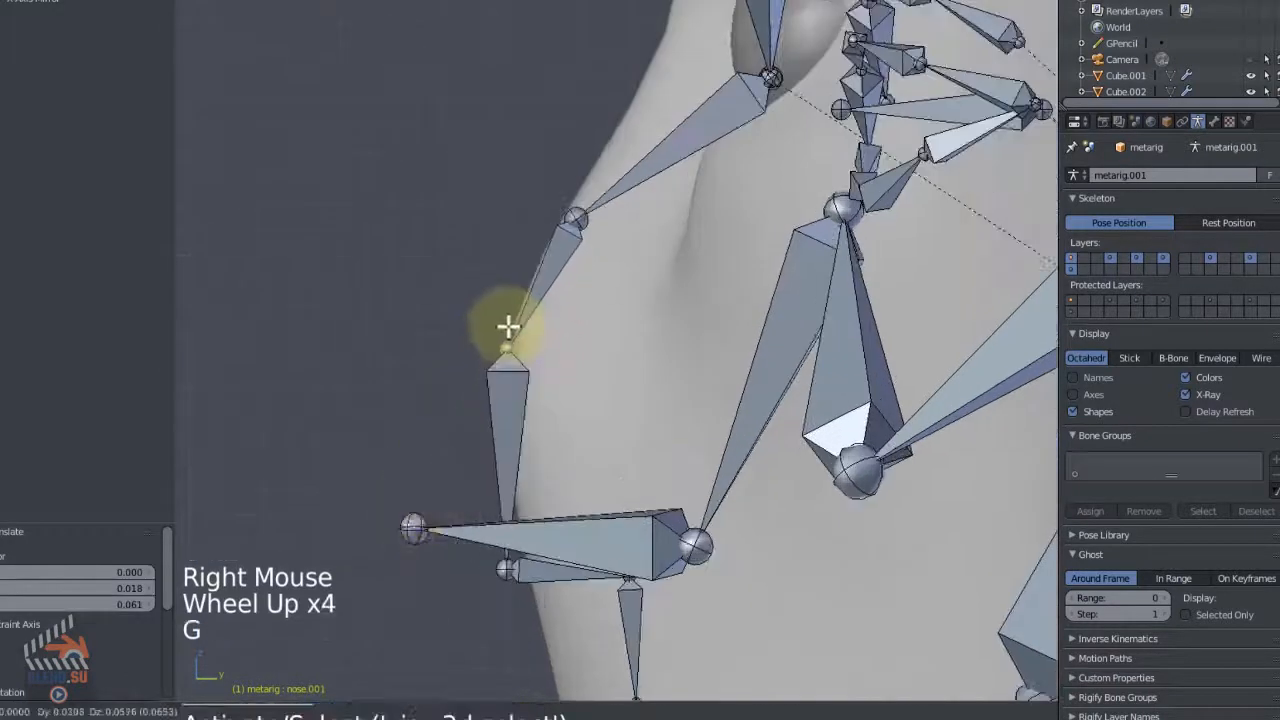
pyautogui.click(505, 323)
# Bring the left nostril bone's front end up to the nose tip joint and raise its rear joint by 0.056.
pyautogui.rightClick(421, 512)
pyautogui.press('g')
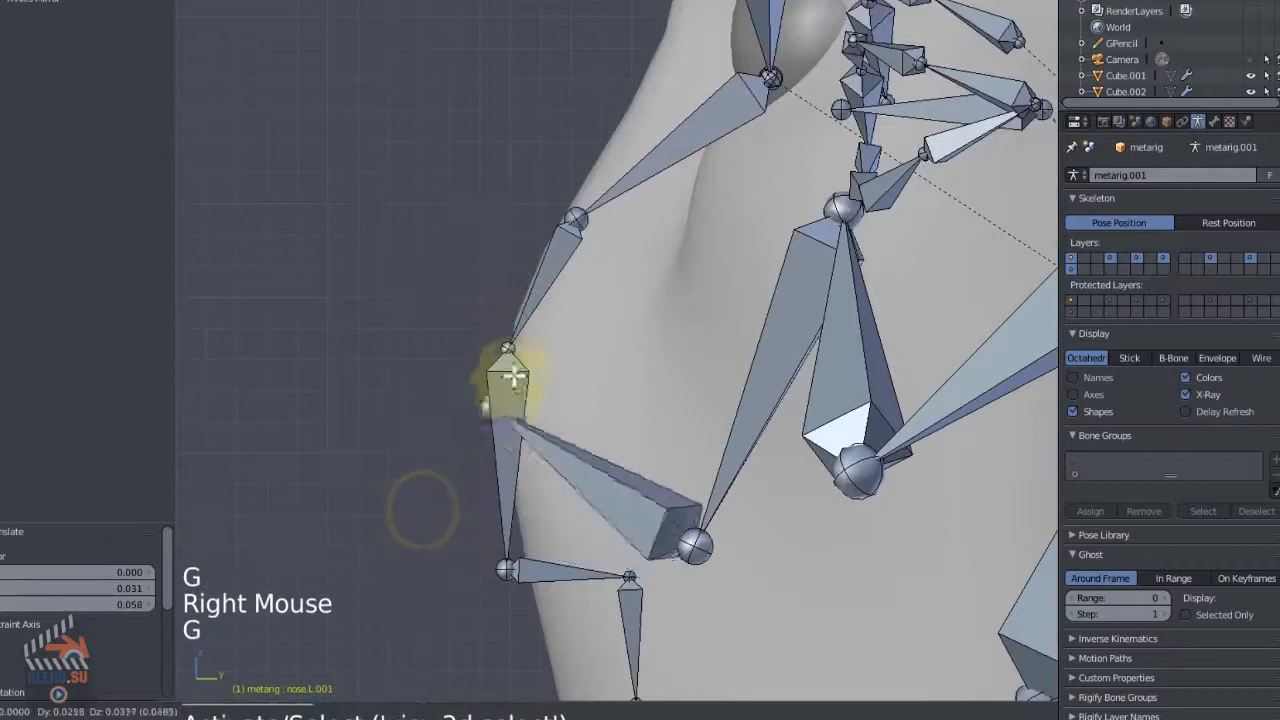
pyautogui.click(523, 349)
pyautogui.press('KP_3')
pyautogui.scroll(2, 596, 458)
pyautogui.rightClick(593, 460)
pyautogui.press('g')
pyautogui.click(604, 347)
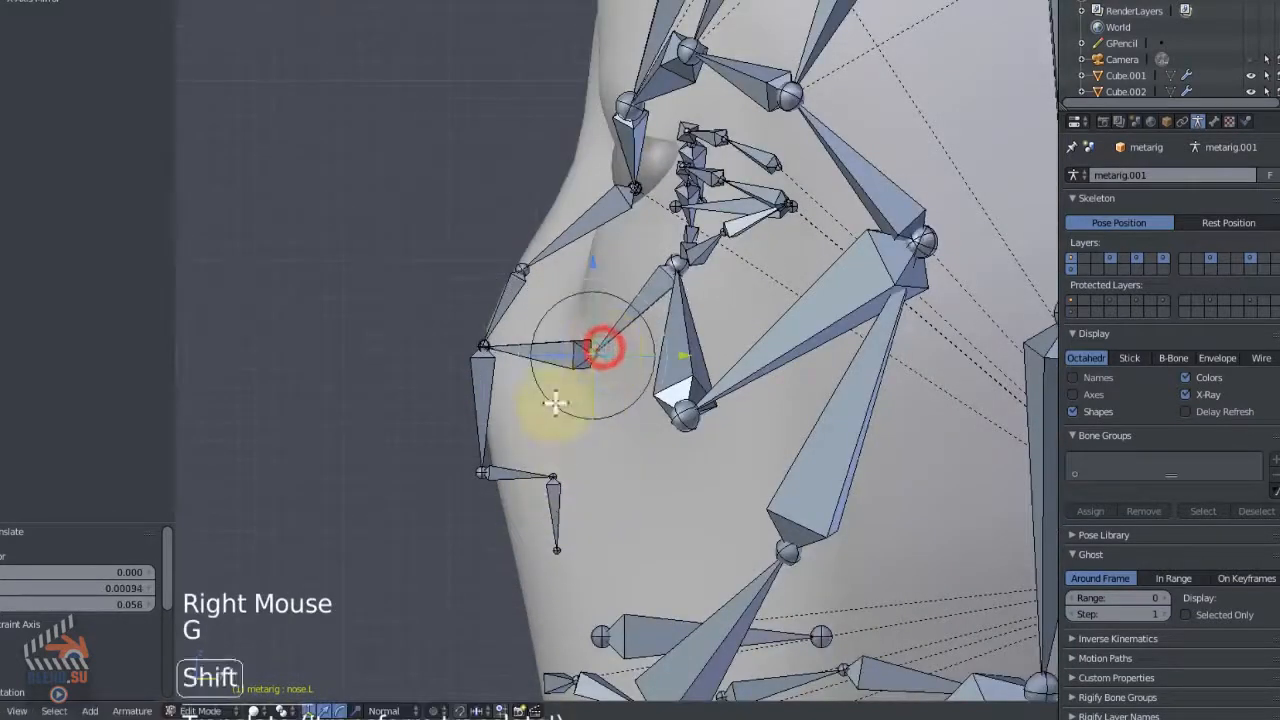
# Move the joint at the base of the nose back onto the profile, and lower and advance the joint behind it.
pyautogui.keyDown('shift'); pyautogui.moveTo(552, 420); pyautogui.dragTo(494, 371, button='middle'); pyautogui.keyUp('shift')
pyautogui.rightClick(492, 371)
pyautogui.press('g')
pyautogui.press('g')
pyautogui.click(515, 374)
pyautogui.rightClick(566, 370)
pyautogui.press('g')
pyautogui.click(555, 395)
# Move the lower end of the bone between nose and upper lip forward by 0.011 and down by 0.041.
pyautogui.rightClick(563, 453)
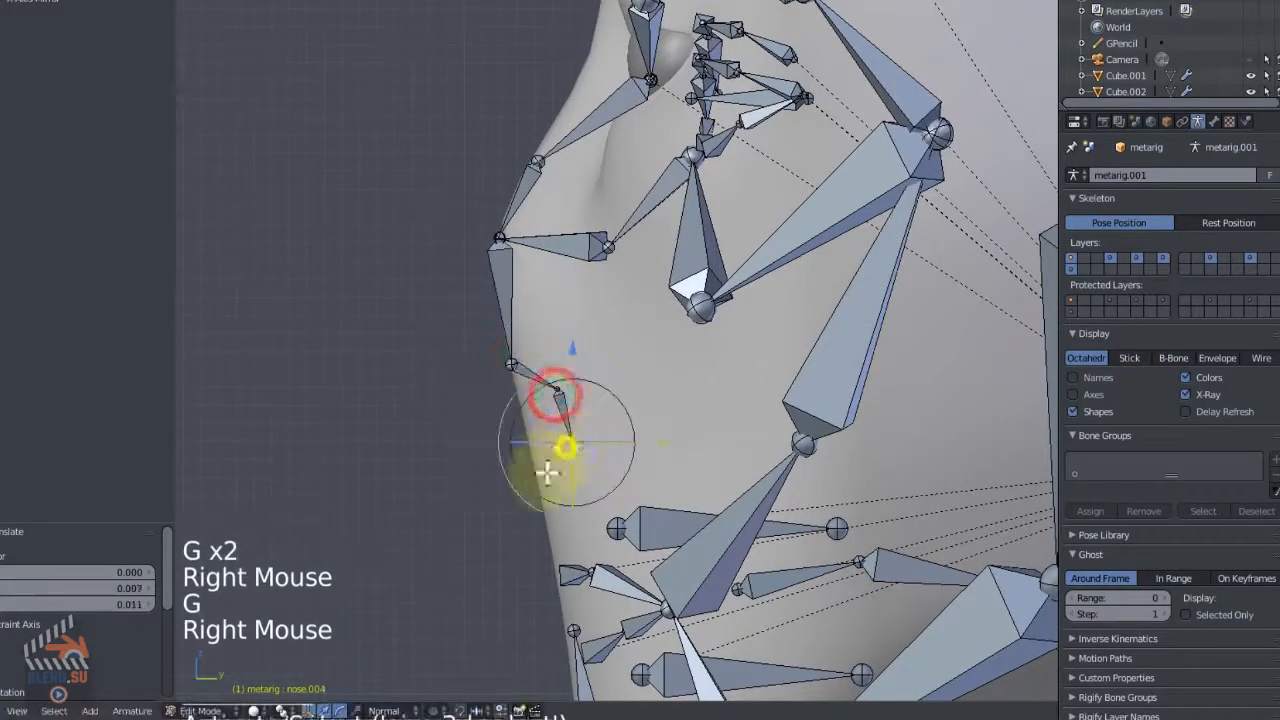
pyautogui.press('g')
pyautogui.click(549, 492)
# In the front view, move the joint between the left cheek and nostril bones outward by 0.011 and down by 0.008, and clear the selection.
pyautogui.scroll(-4, 549, 492)
pyautogui.keyDown('shift'); pyautogui.moveTo(549, 492); pyautogui.dragTo(606, 508, button='middle'); pyautogui.keyUp('shift')
pyautogui.press('KP_1')
pyautogui.scroll(2, 651, 371)
pyautogui.scroll(2, 606, 508)
pyautogui.rightClick(606, 508)
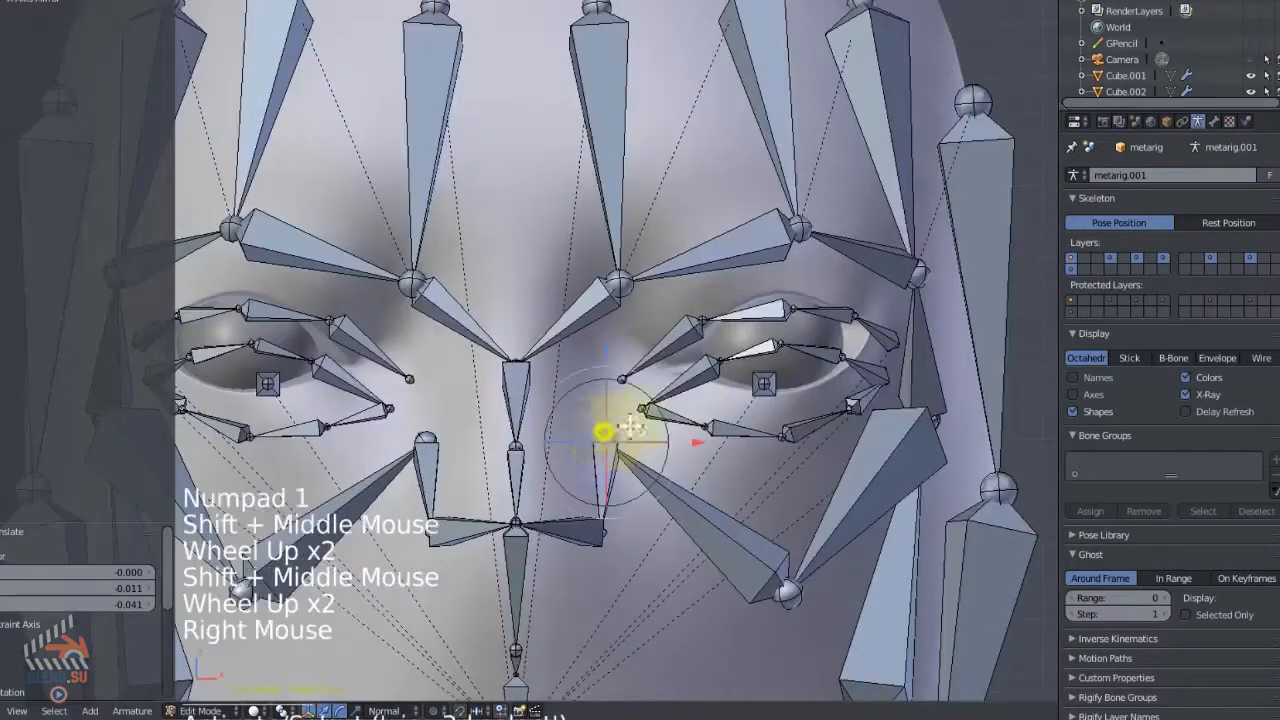
pyautogui.press('g')
pyautogui.click(647, 447)
pyautogui.scroll(-3, 646, 443)
pyautogui.keyDown('shift'); pyautogui.moveTo(646, 443); pyautogui.dragTo(669, 443, button='middle'); pyautogui.keyUp('shift')
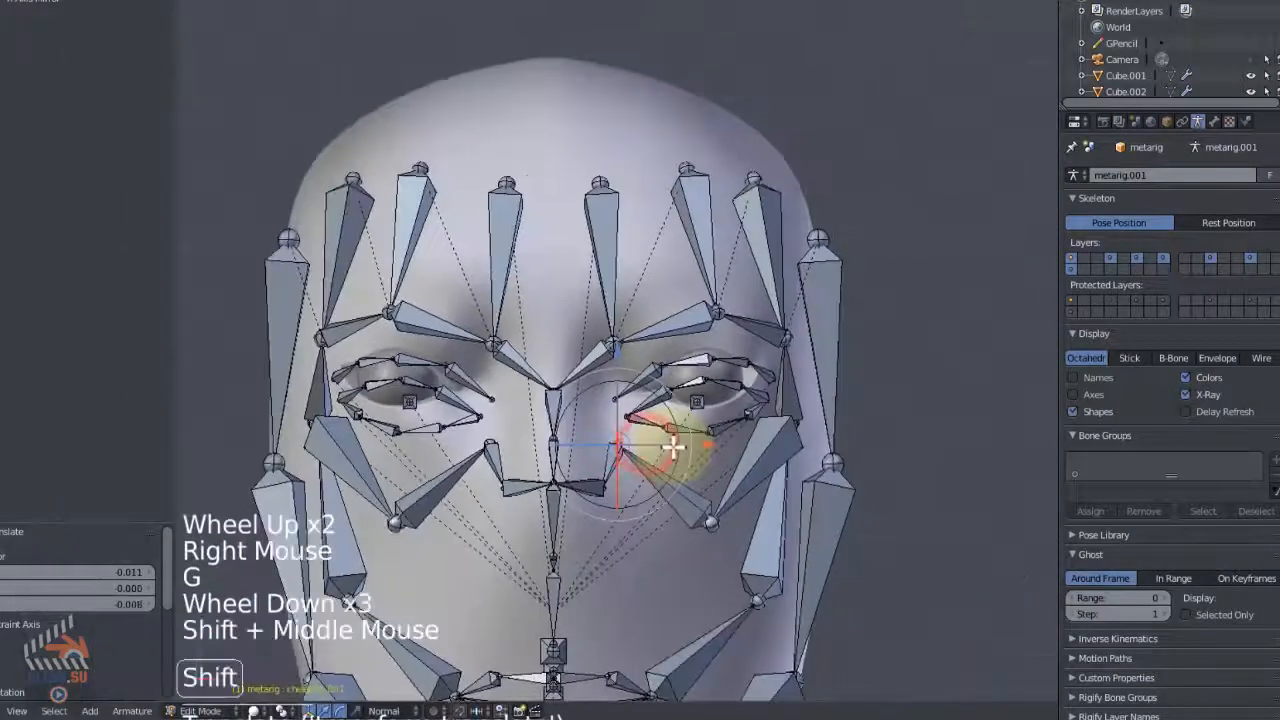
pyautogui.scroll(4, 766, 363)
pyautogui.press('a')
pyautogui.scroll(-3, 529, 277)
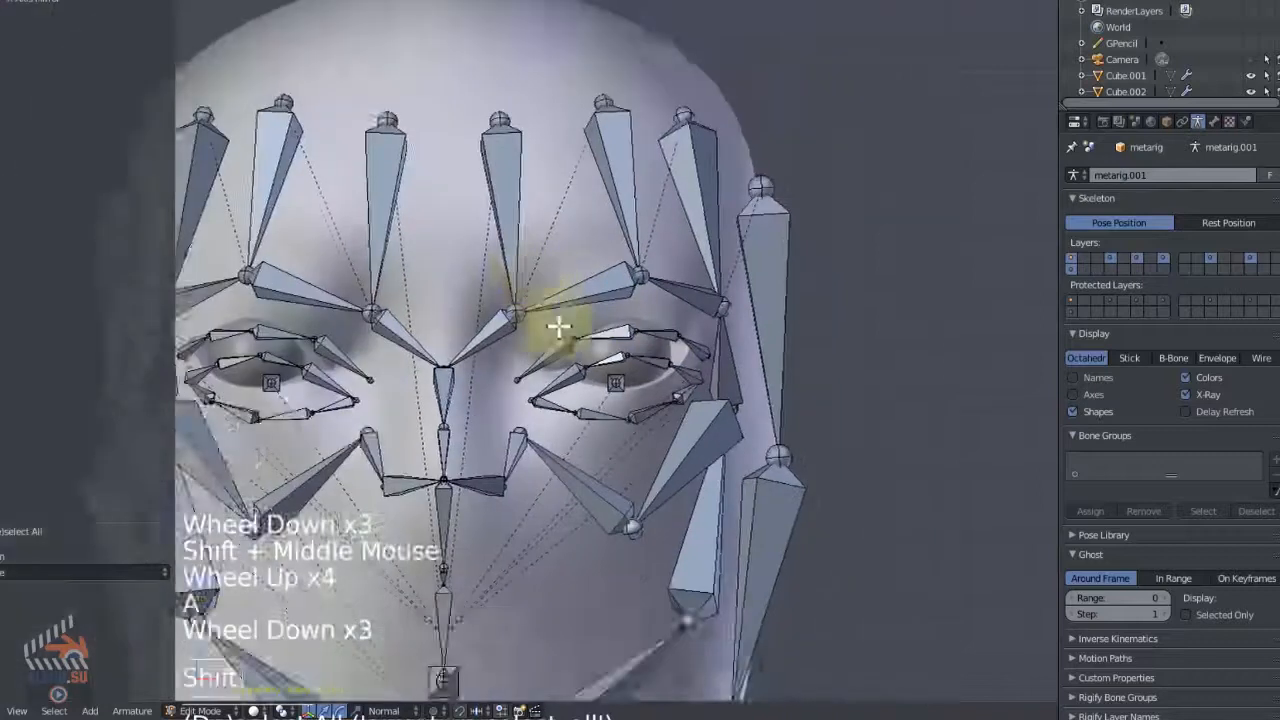
pyautogui.keyDown('shift'); pyautogui.moveTo(529, 277); pyautogui.dragTo(556, 473, button='middle'); pyautogui.keyUp('shift')
pyautogui.rightClick(556, 473)
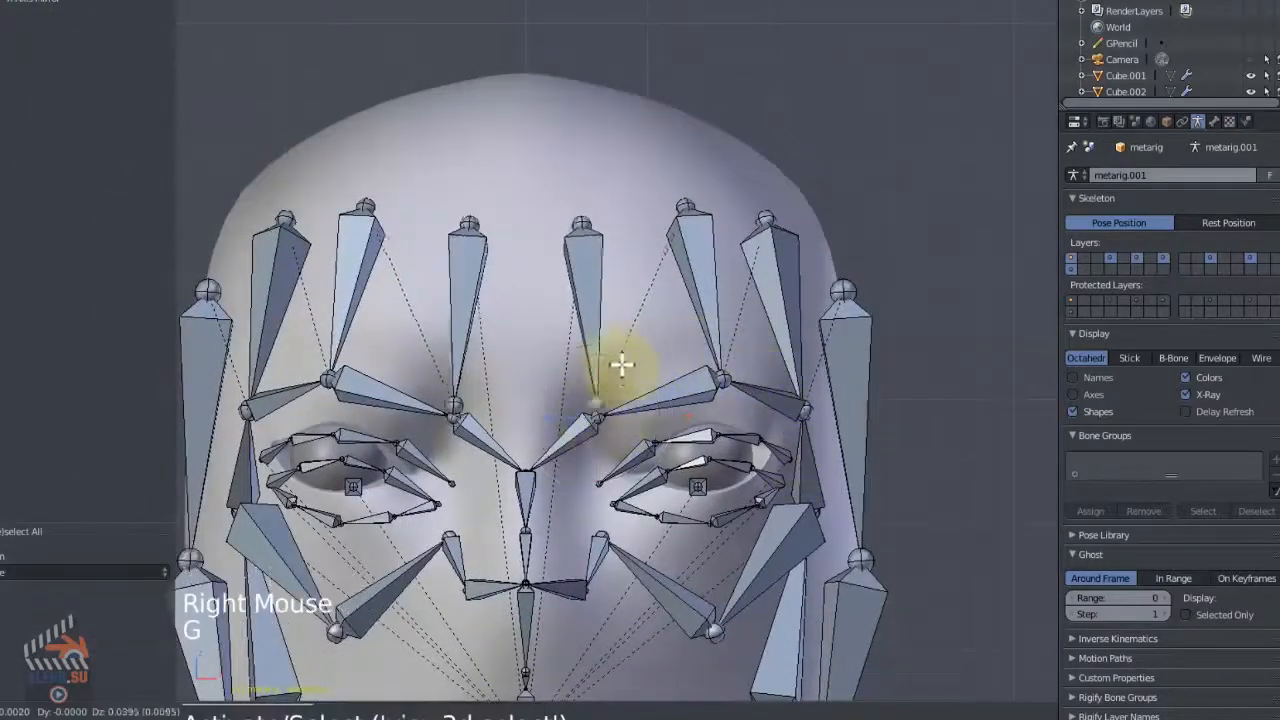
pyautogui.press('g')
pyautogui.rightClick(617, 391)
pyautogui.scroll(2, 592, 413)
pyautogui.press('g')
pyautogui.rightClick(611, 234)
pyautogui.rightClick(616, 403)
pyautogui.press('g')
pyautogui.press('g')
pyautogui.rightClick(600, 409)
pyautogui.press('g')
pyautogui.rightClick(614, 400)
pyautogui.press('g')
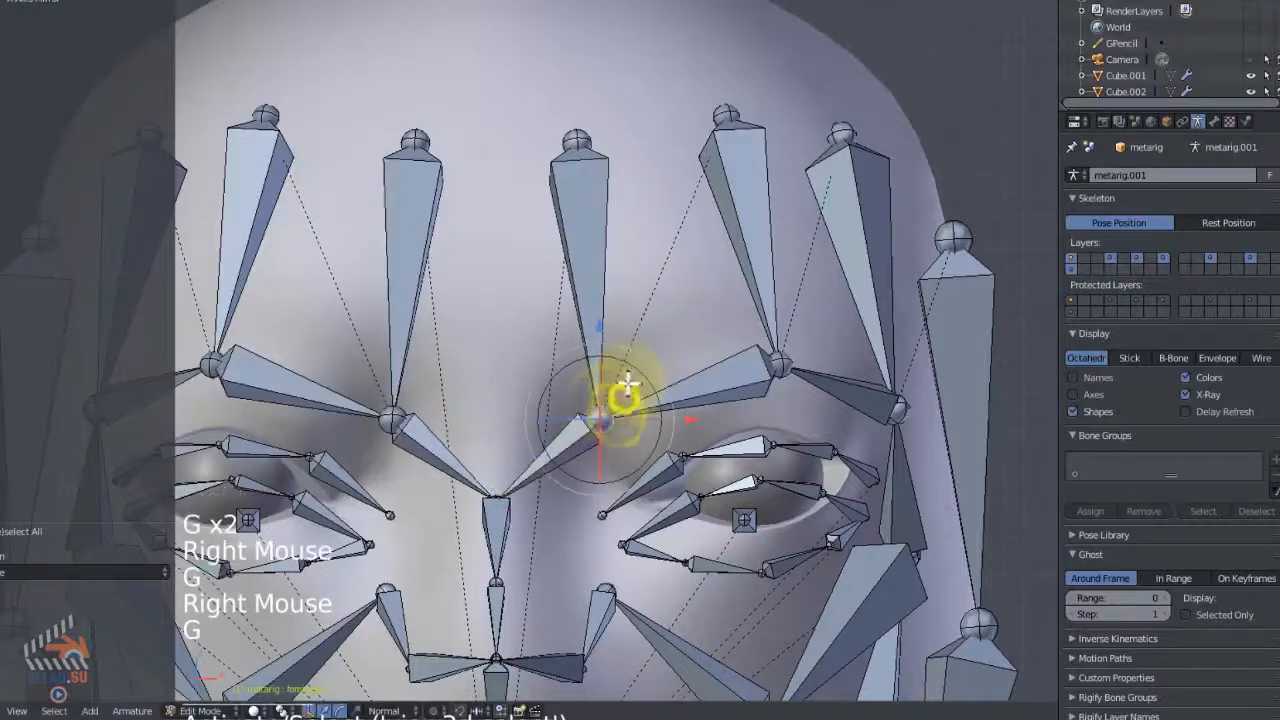
pyautogui.press('z')
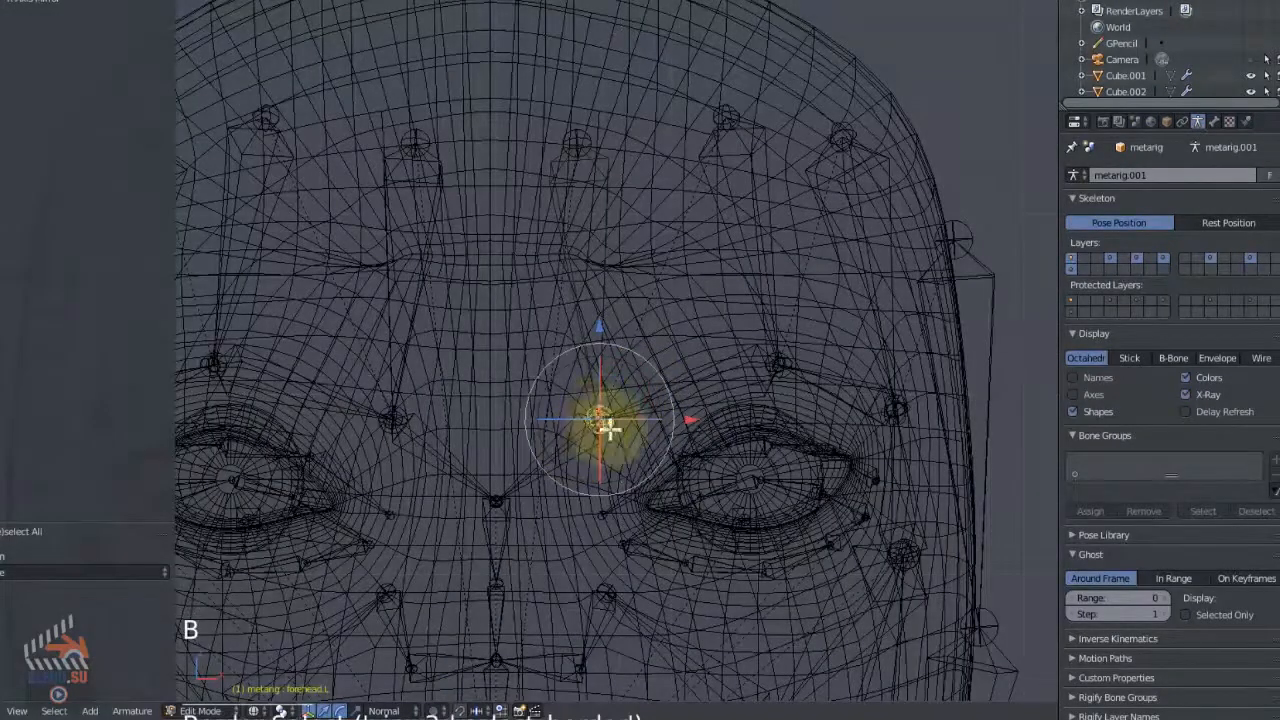
pyautogui.press('z')
# Raise the joints of the left brow bones to follow the brow ridge and clear the selection.
pyautogui.press('g')
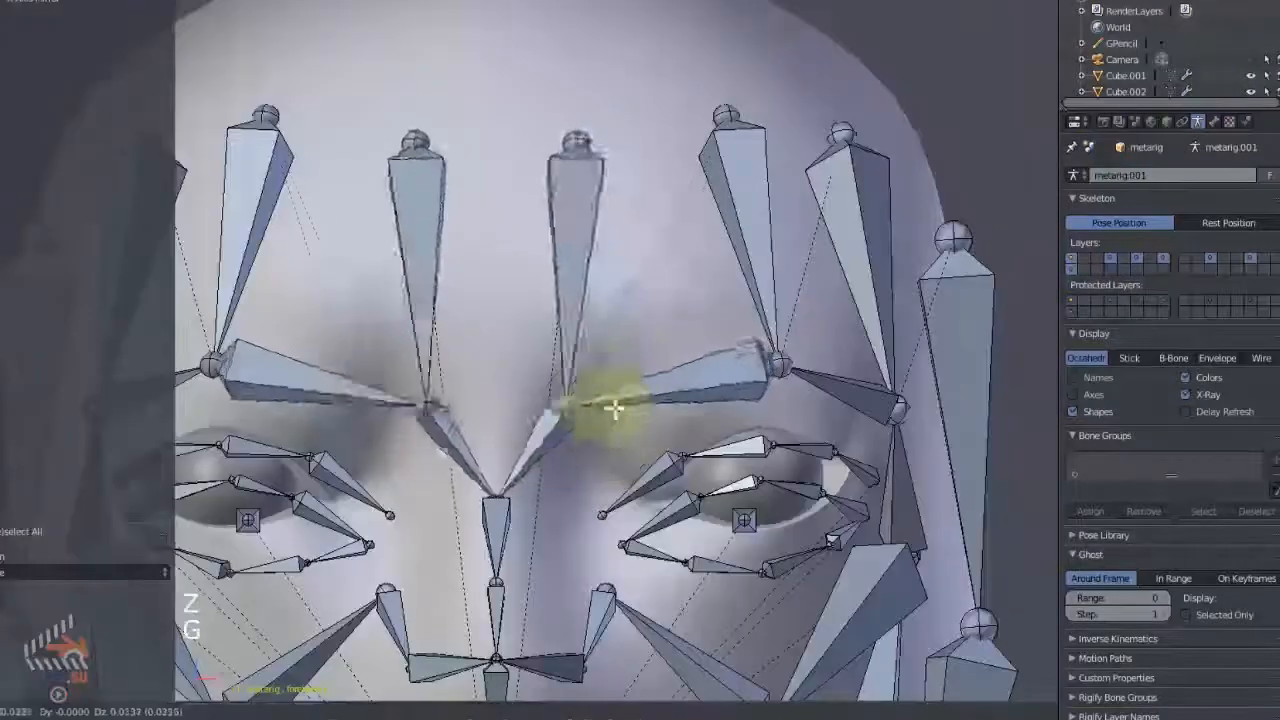
pyautogui.rightClick(642, 359)
pyautogui.press('g')
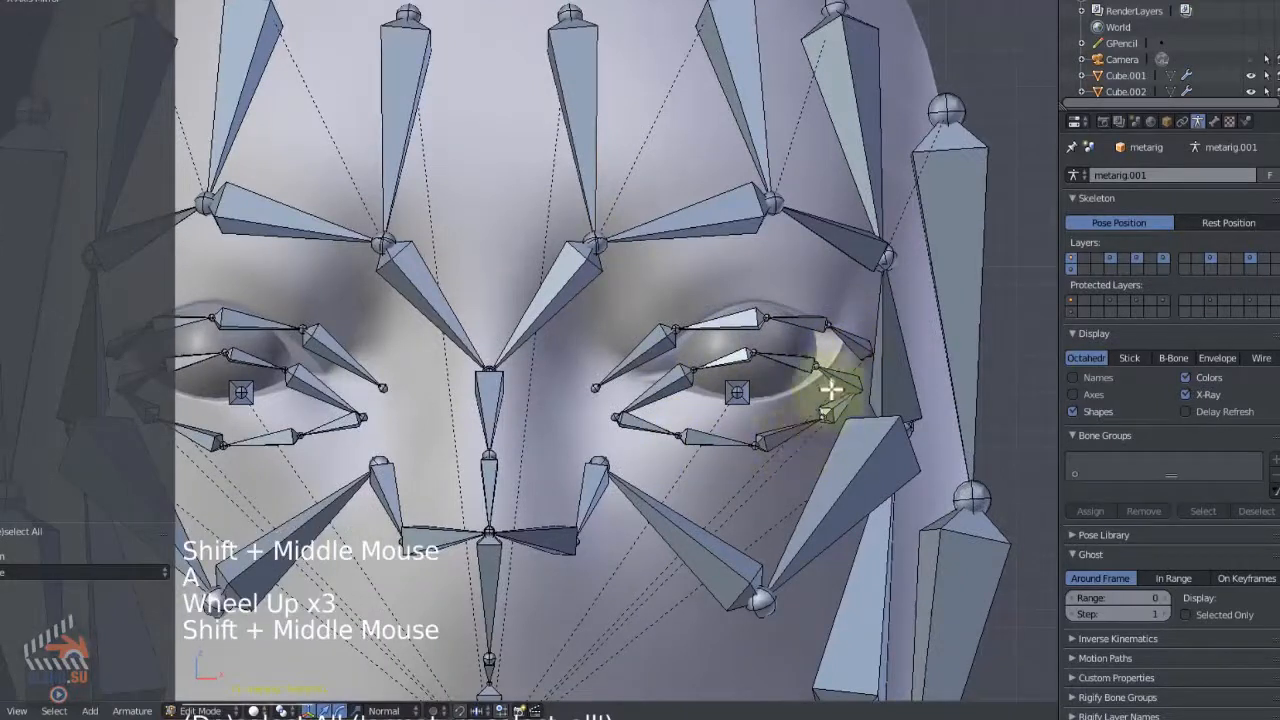
pyautogui.press('a')
pyautogui.press('a')
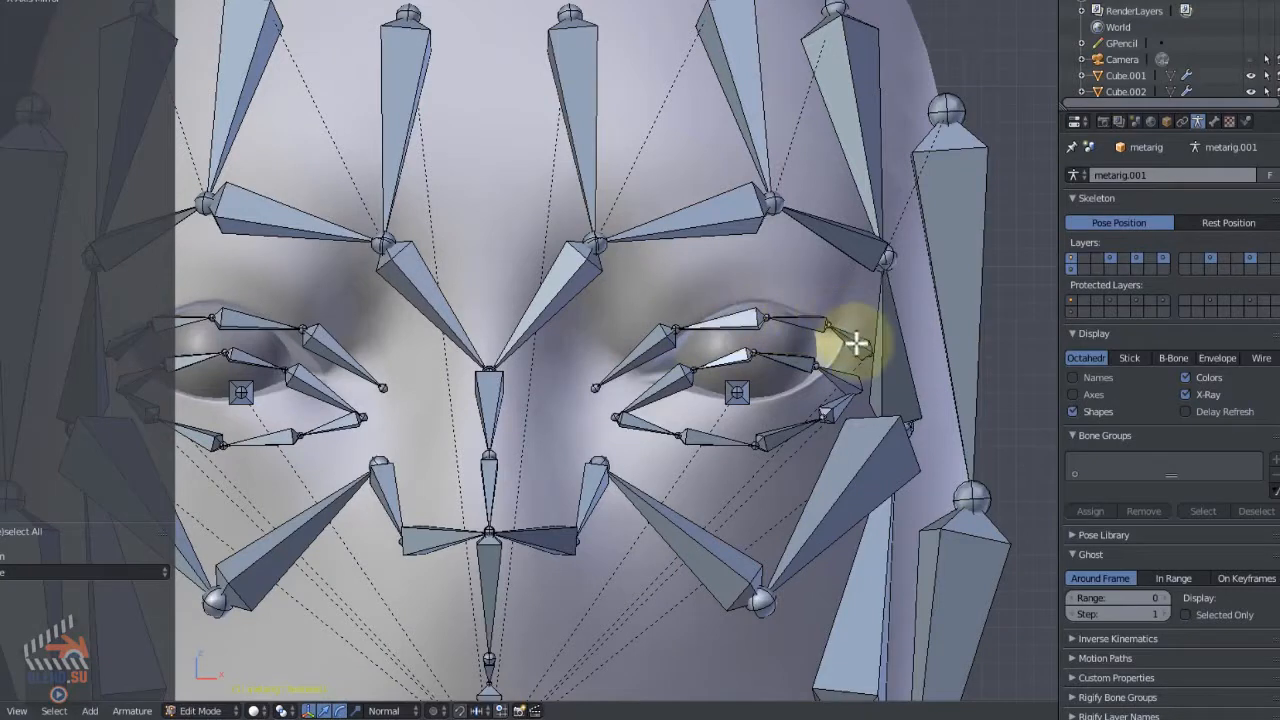
# Select the whole bone chain above the left eye, raise it to just under the brow bones, and clear the selection.
pyautogui.press('l')
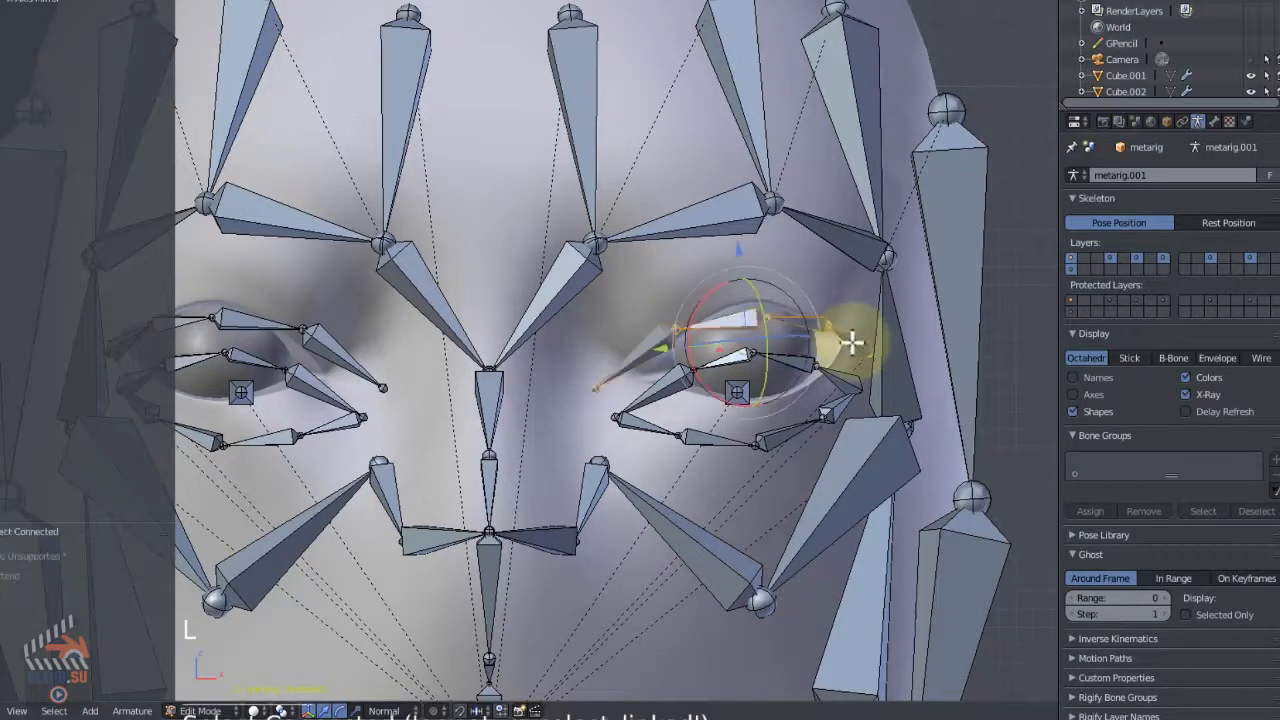
pyautogui.press('g')
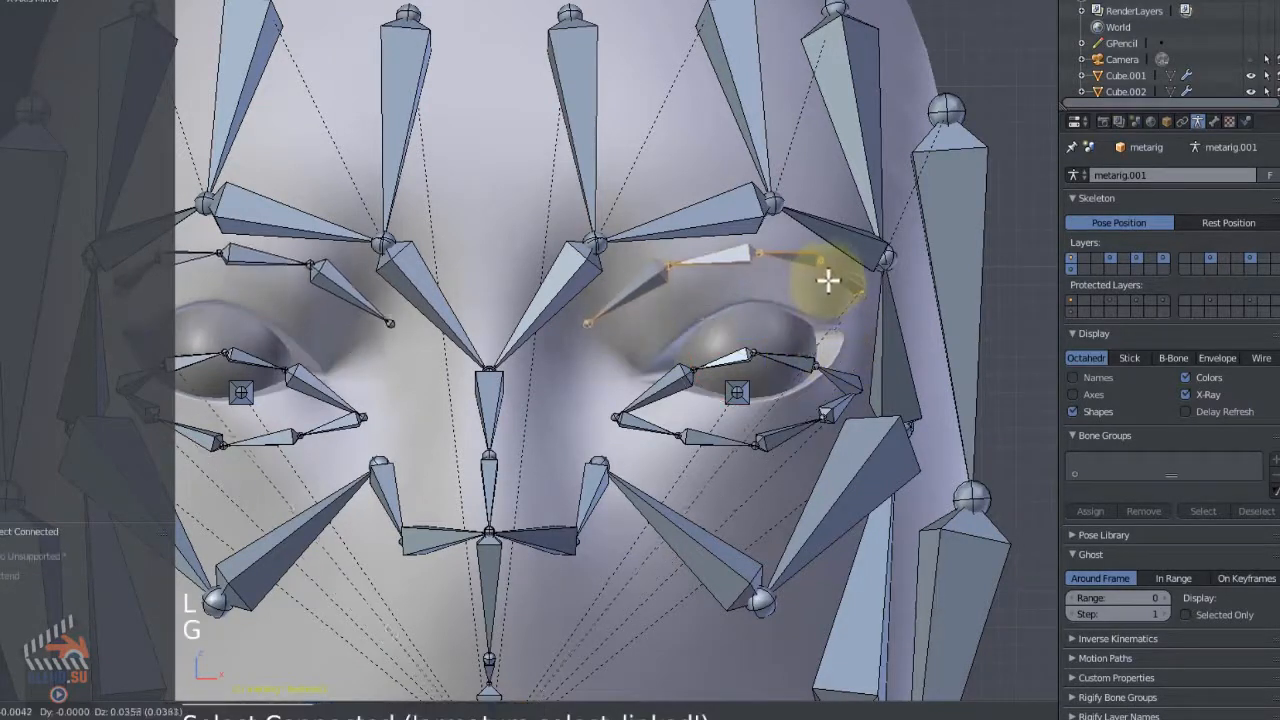
pyautogui.click(825, 292)
pyautogui.press('a')
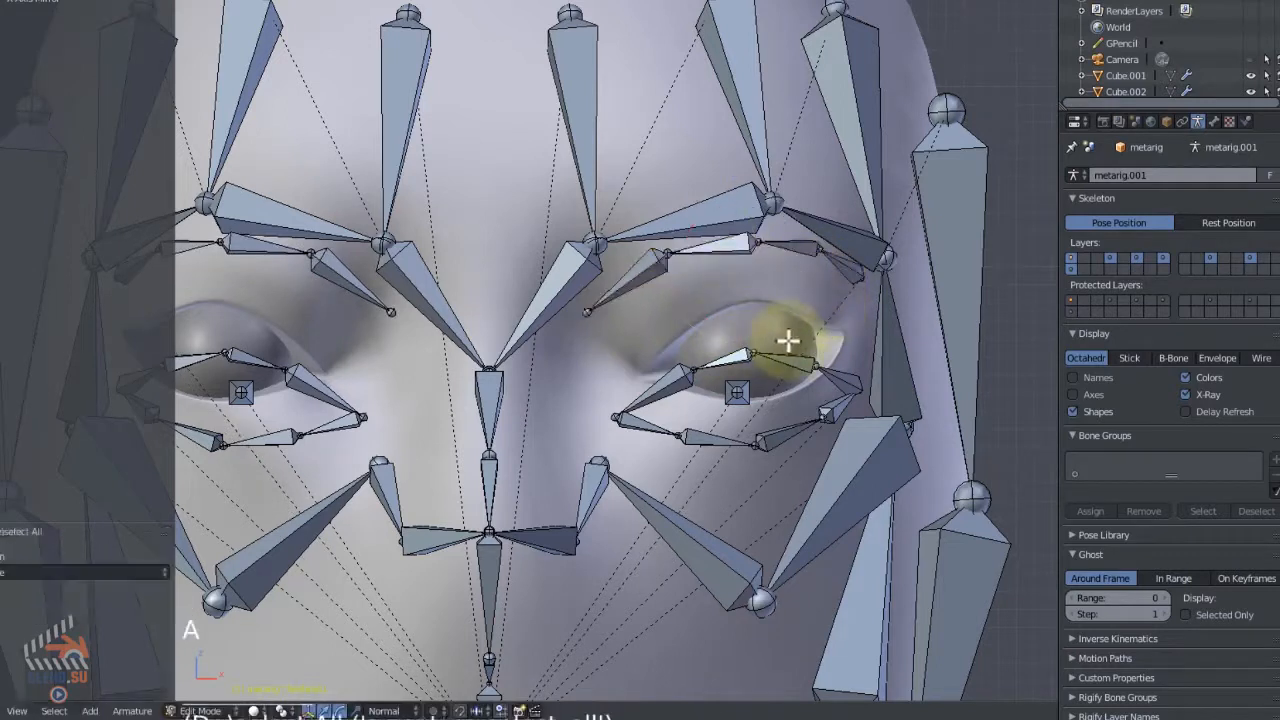
# Select the left eyelid bone loop, raise it and enlarge it to surround the eye opening.
pyautogui.press('l')
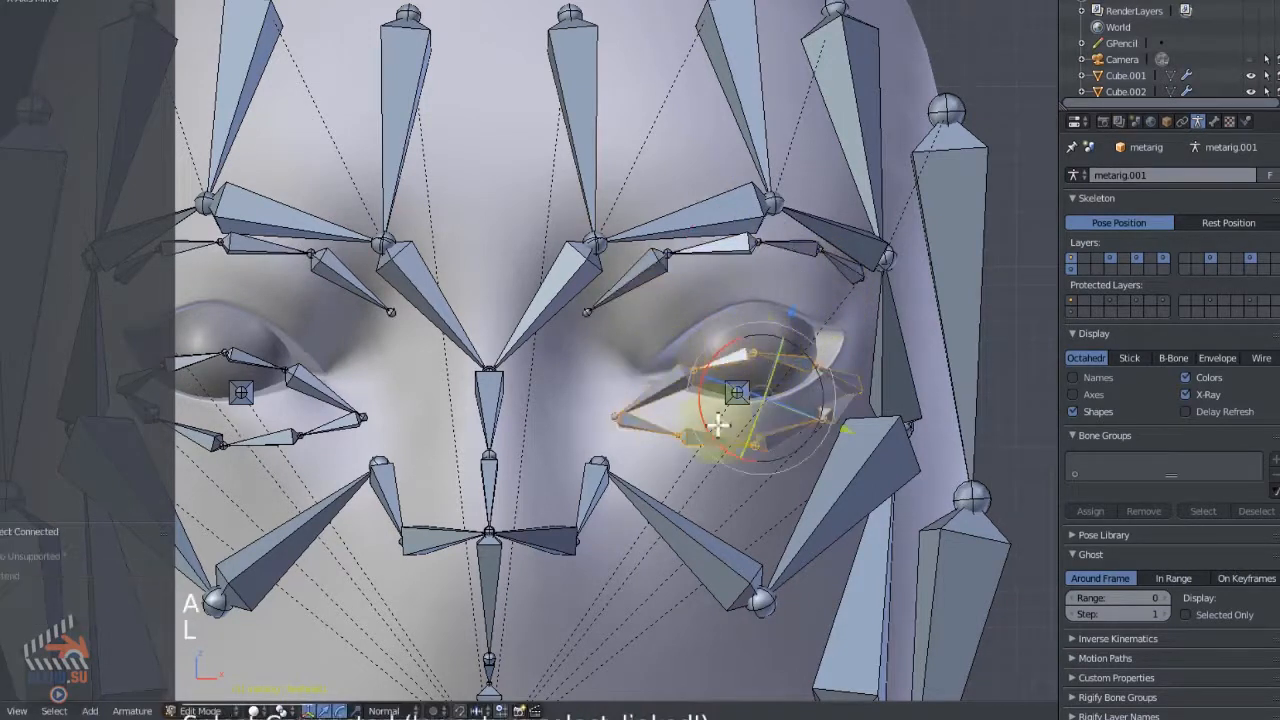
pyautogui.press('g')
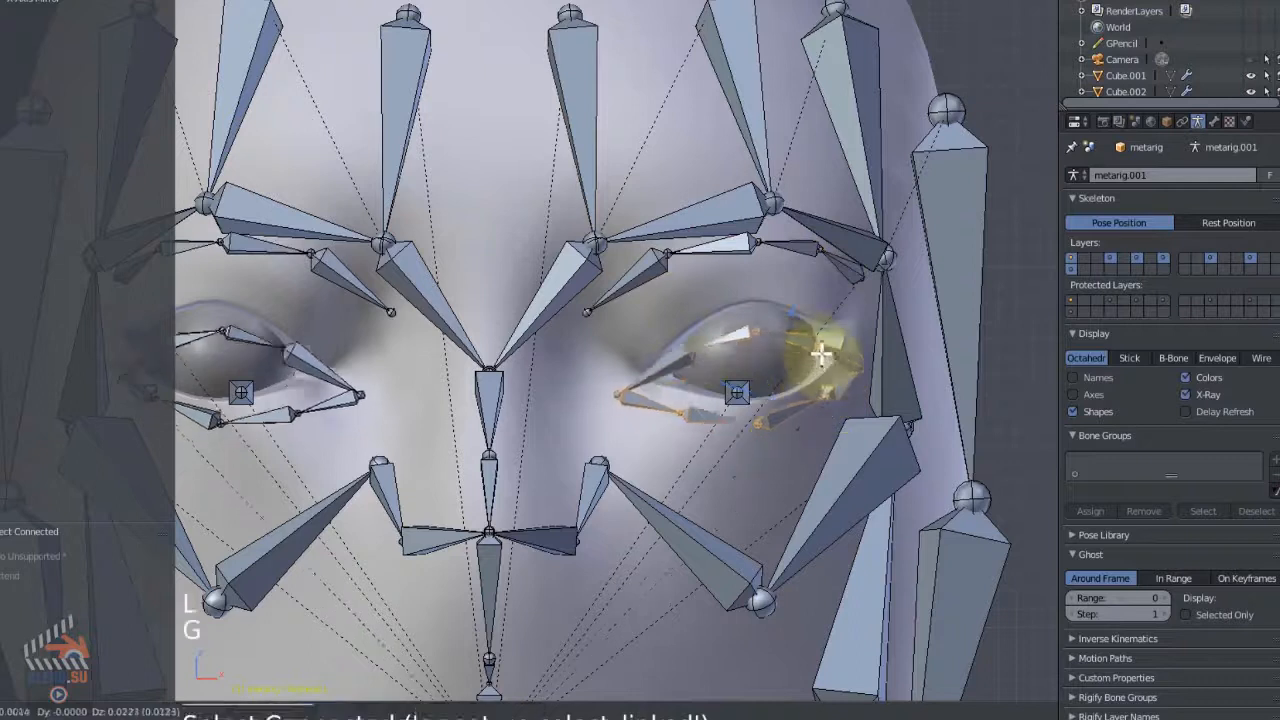
pyautogui.click(818, 335)
pyautogui.press('s')
pyautogui.press('g')
pyautogui.click(849, 271)
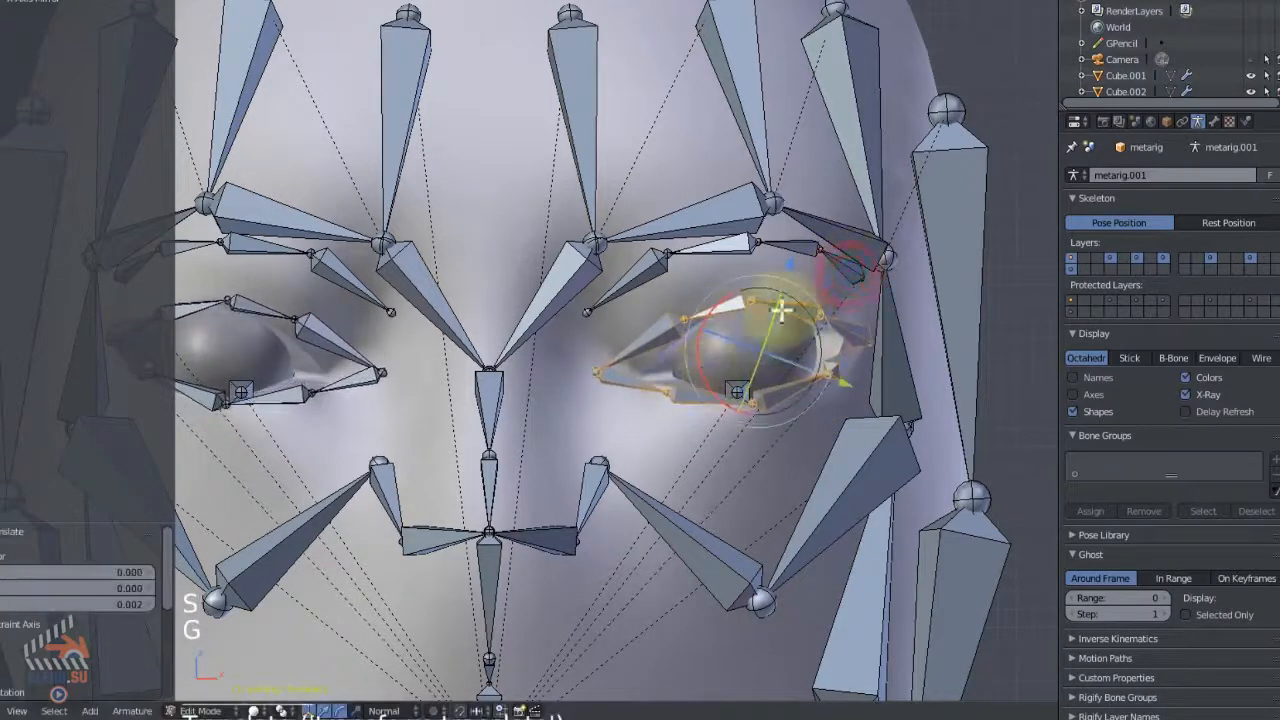
# Move the inner and outer corner joints of the left eyelid bone loop to the eye's corners and clear the selection.
pyautogui.rightClick(606, 371)
pyautogui.scroll(2, 606, 371)
pyautogui.press('g')
pyautogui.click(649, 363)
pyautogui.rightClick(997, 333)
pyautogui.press('a')
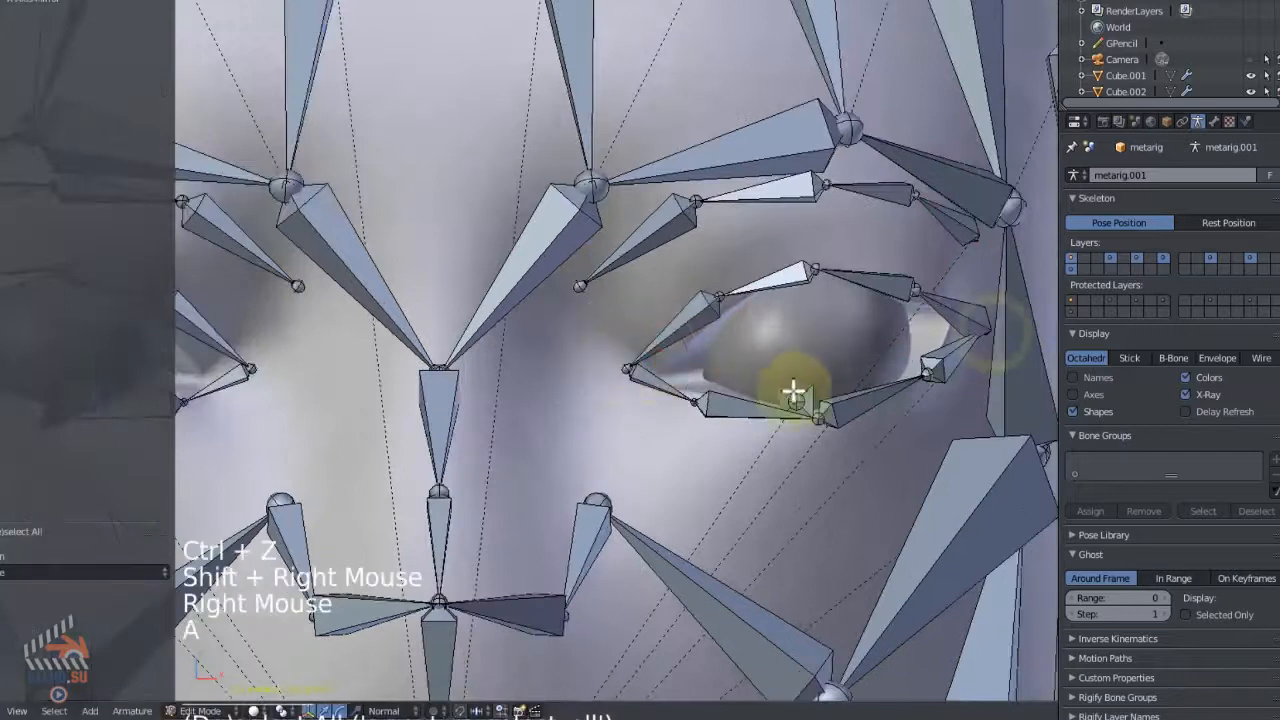
# Reposition the left eye bone at the eyeball and reveal all hidden bones of the meta-rig.
pyautogui.scroll(-3, 793, 393)
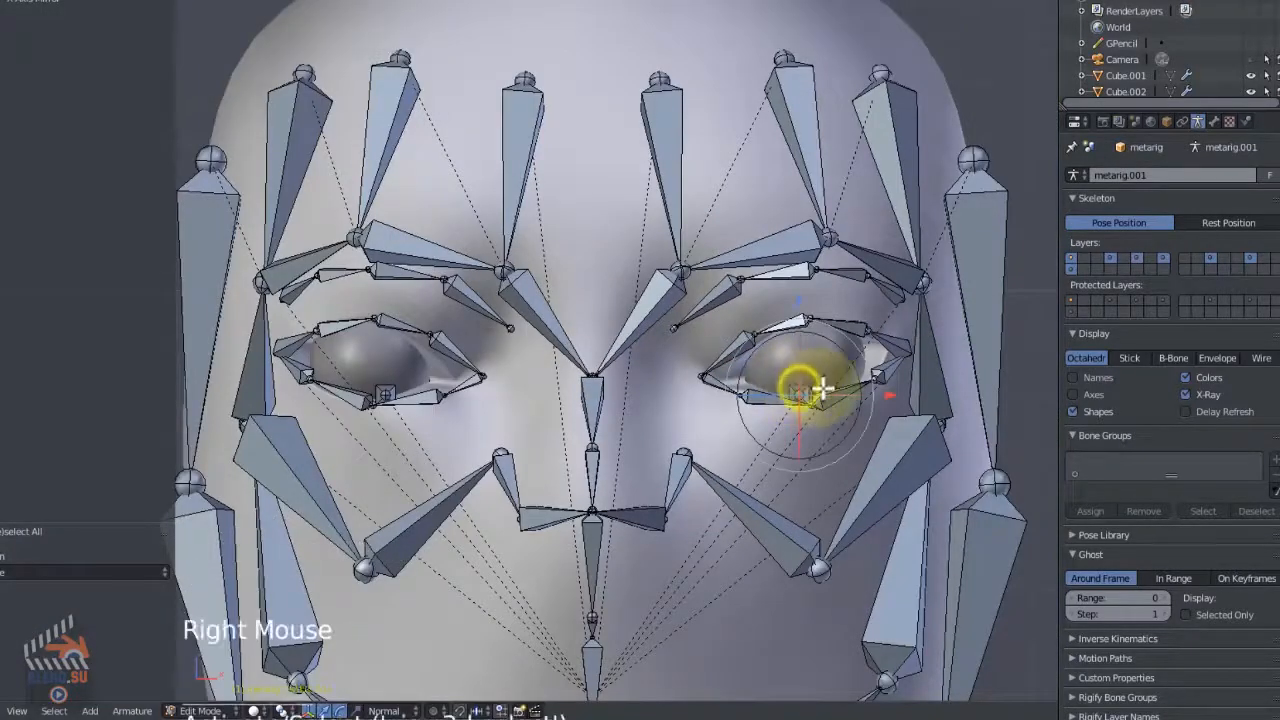
pyautogui.rightClick(820, 388)
pyautogui.press('g')
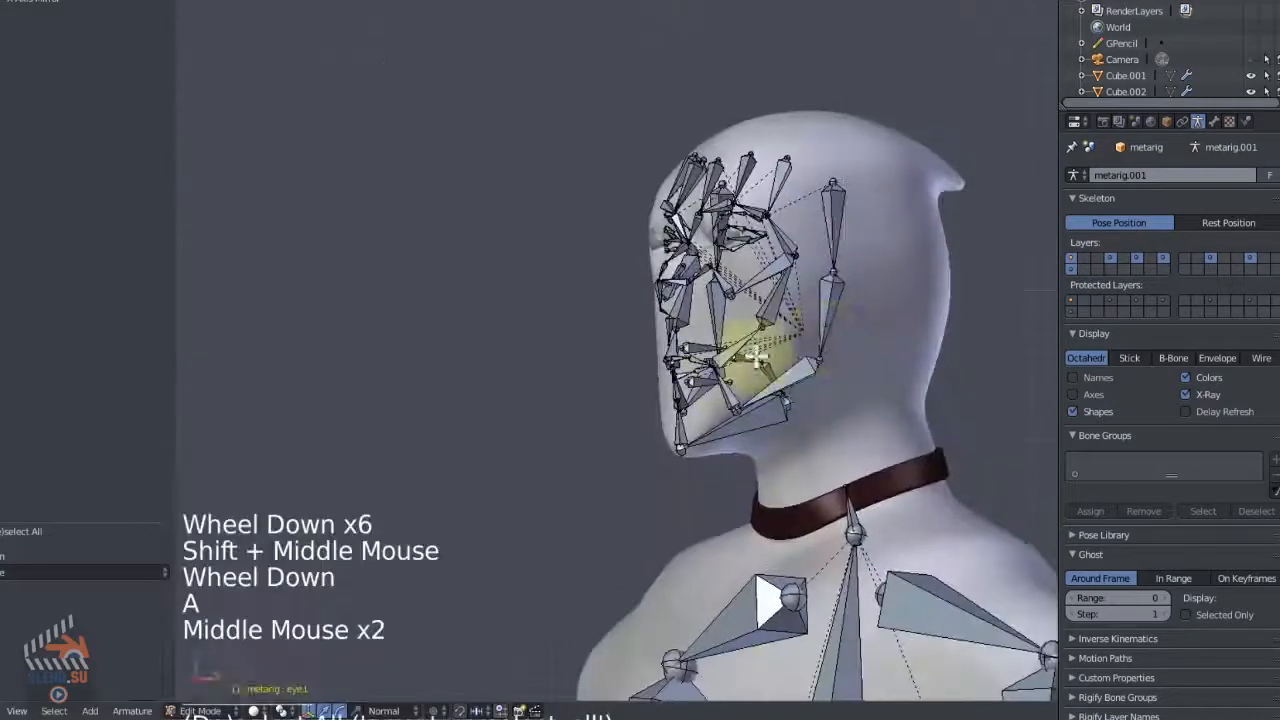
pyautogui.keyDown('shift'); pyautogui.moveTo(757, 357); pyautogui.dragTo(938, 449, button='middle'); pyautogui.keyUp('shift')
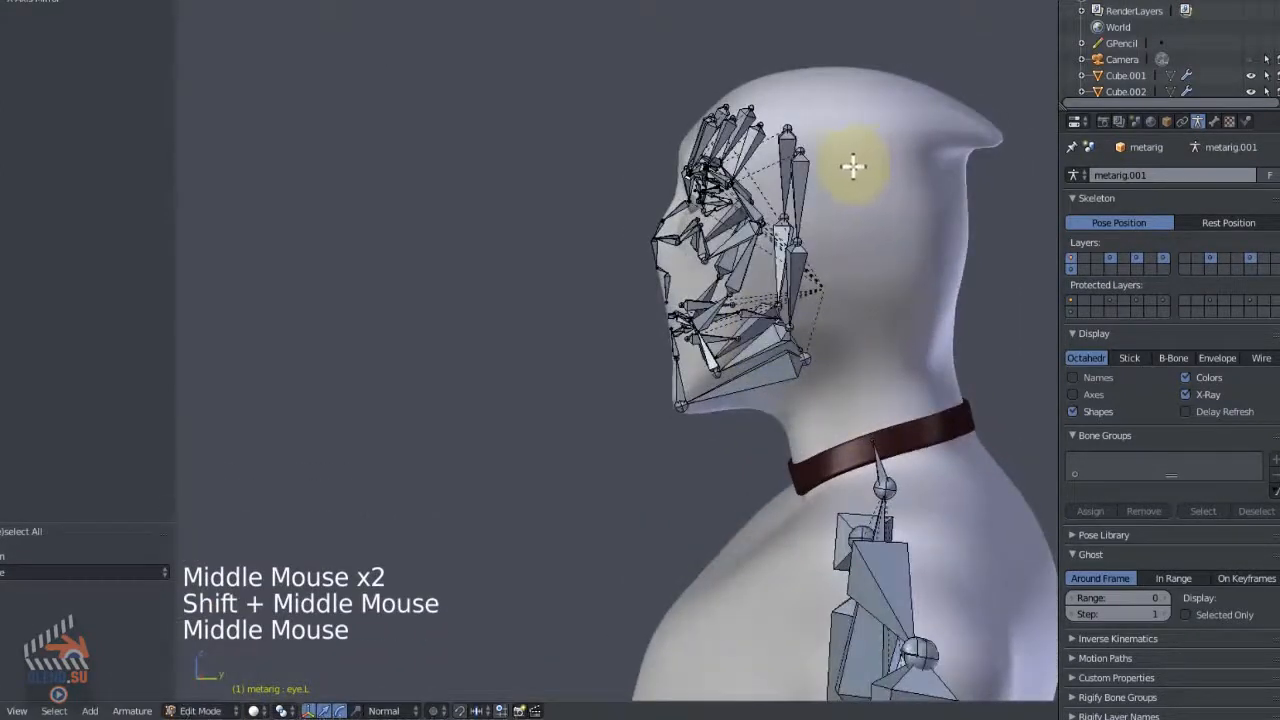
pyautogui.hotkey('alt', 'h')
# Shift the spine joints along the depth direction to follow the torso's curve, offsetting the chest joint by -0.166.
pyautogui.keyDown('shift'); pyautogui.moveTo(848, 266); pyautogui.dragTo(792, 196, button='middle'); pyautogui.keyUp('shift')
pyautogui.scroll(2, 792, 196)
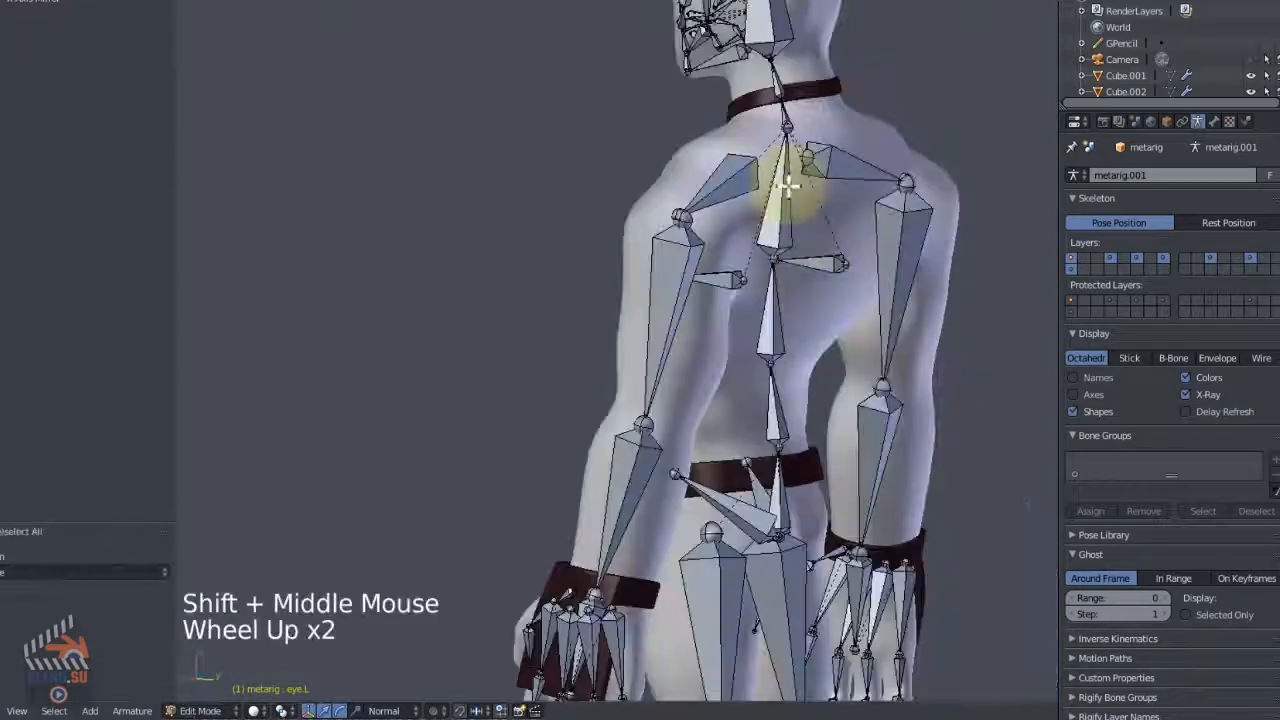
pyautogui.moveTo(766, 348); pyautogui.dragTo(765, 240, button='middle')
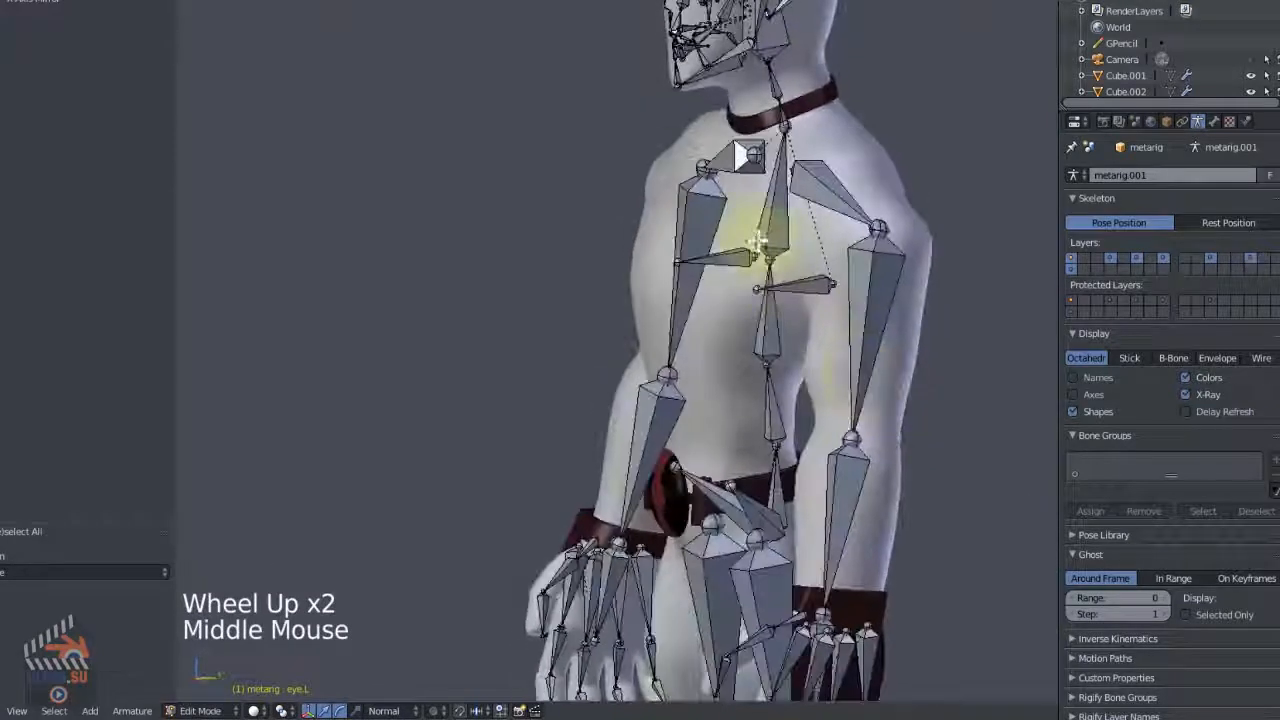
pyautogui.moveTo(817, 347); pyautogui.dragTo(747, 253, button='middle')
pyautogui.rightClick(747, 253)
pyautogui.moveTo(815, 245); pyautogui.dragTo(782, 250)
pyautogui.moveTo(782, 250); pyautogui.dragTo(736, 283, button='middle')
pyautogui.rightClick(777, 323)
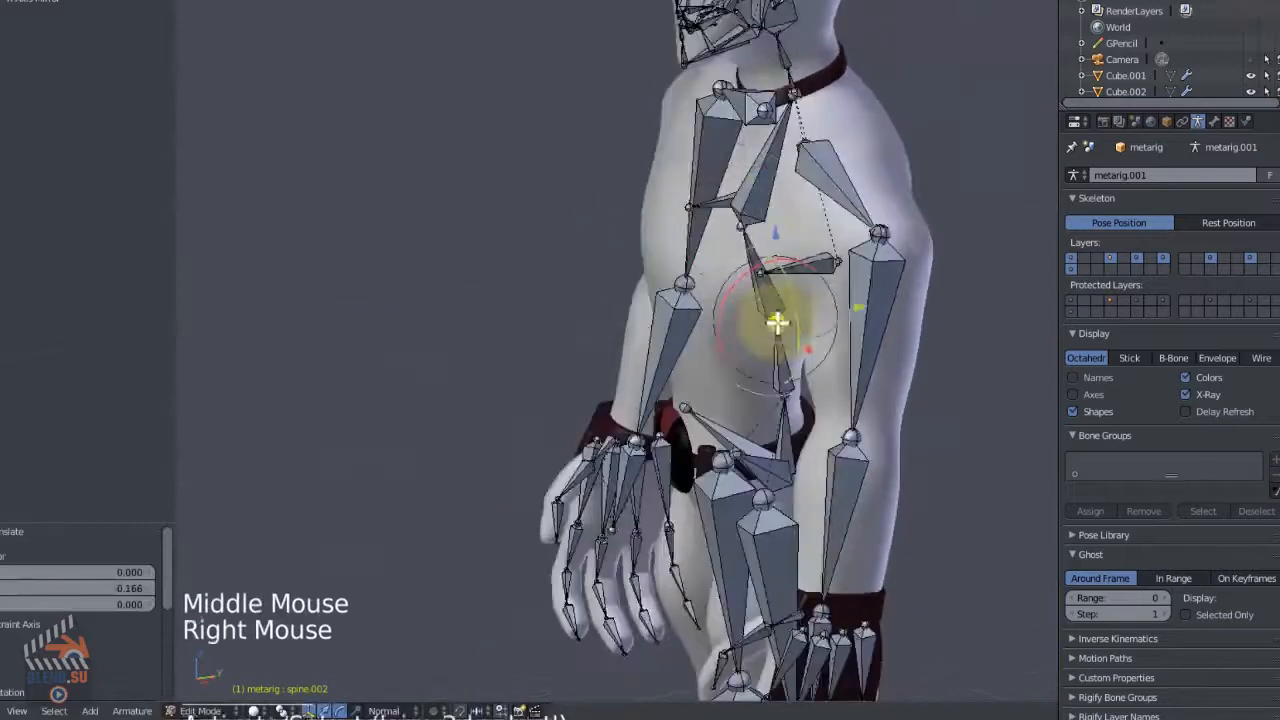
pyautogui.moveTo(843, 316); pyautogui.dragTo(838, 312)
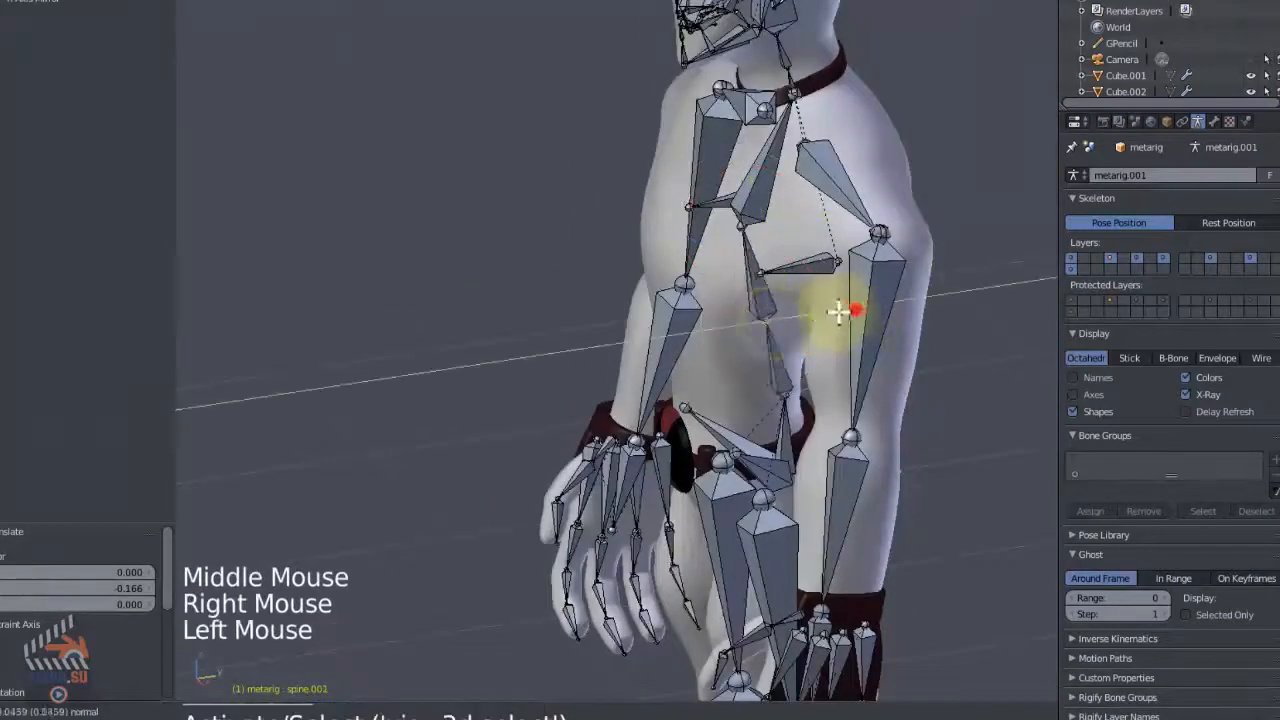
pyautogui.rightClick(788, 400)
pyautogui.click(866, 388)
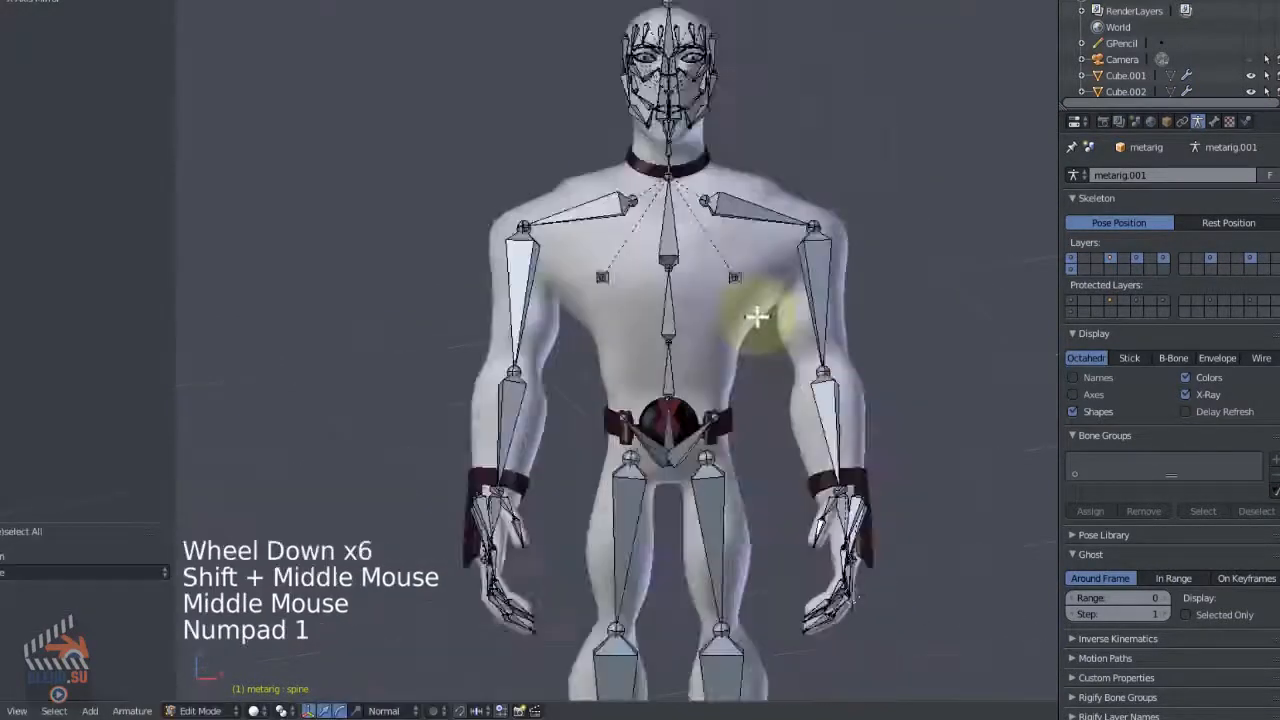
# Show the full figure in the front view and switch the meta-rig from Edit Mode to Object Mode.
pyautogui.scroll(-3, 757, 314)
pyautogui.keyDown('shift'); pyautogui.moveTo(786, 443); pyautogui.dragTo(738, 372, button='middle'); pyautogui.keyUp('shift')
pyautogui.scroll(2, 586, 449)
pyautogui.scroll(-1, 723, 509)
pyautogui.keyDown('shift'); pyautogui.moveTo(560, 220); pyautogui.dragTo(552, 125, button='middle'); pyautogui.keyUp('shift')
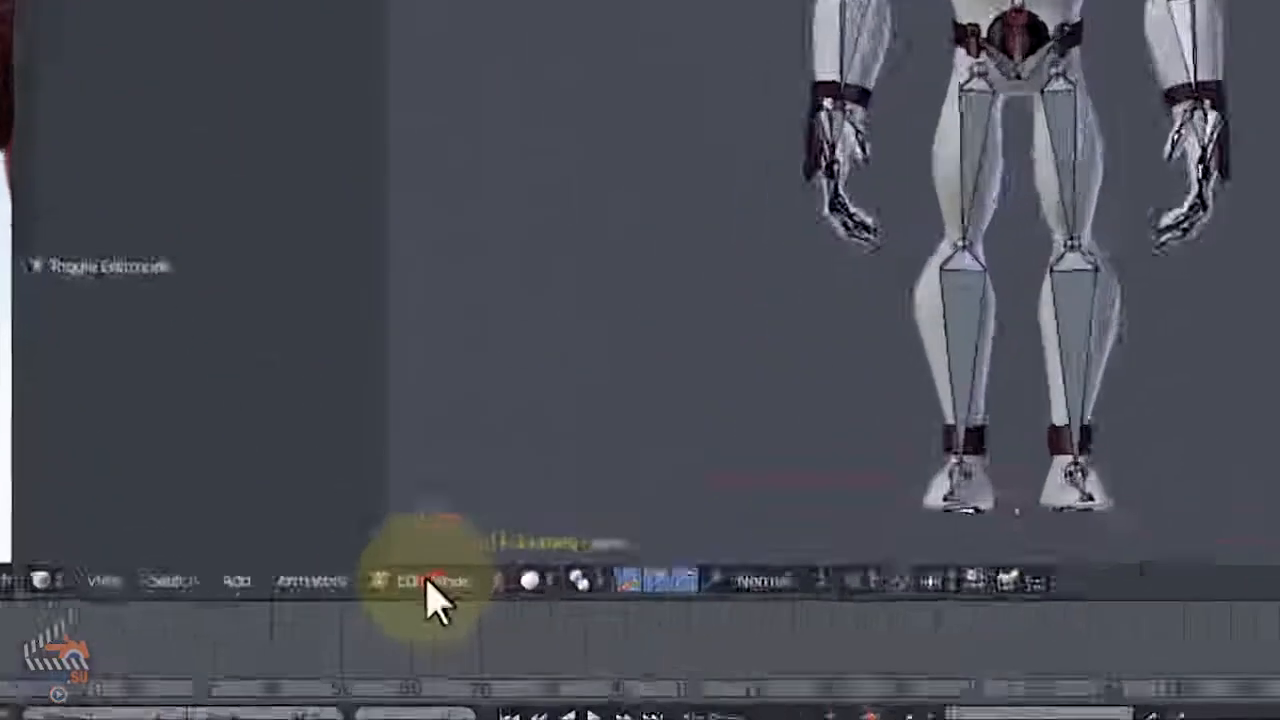
pyautogui.click(377, 640)
pyautogui.click(383, 624)
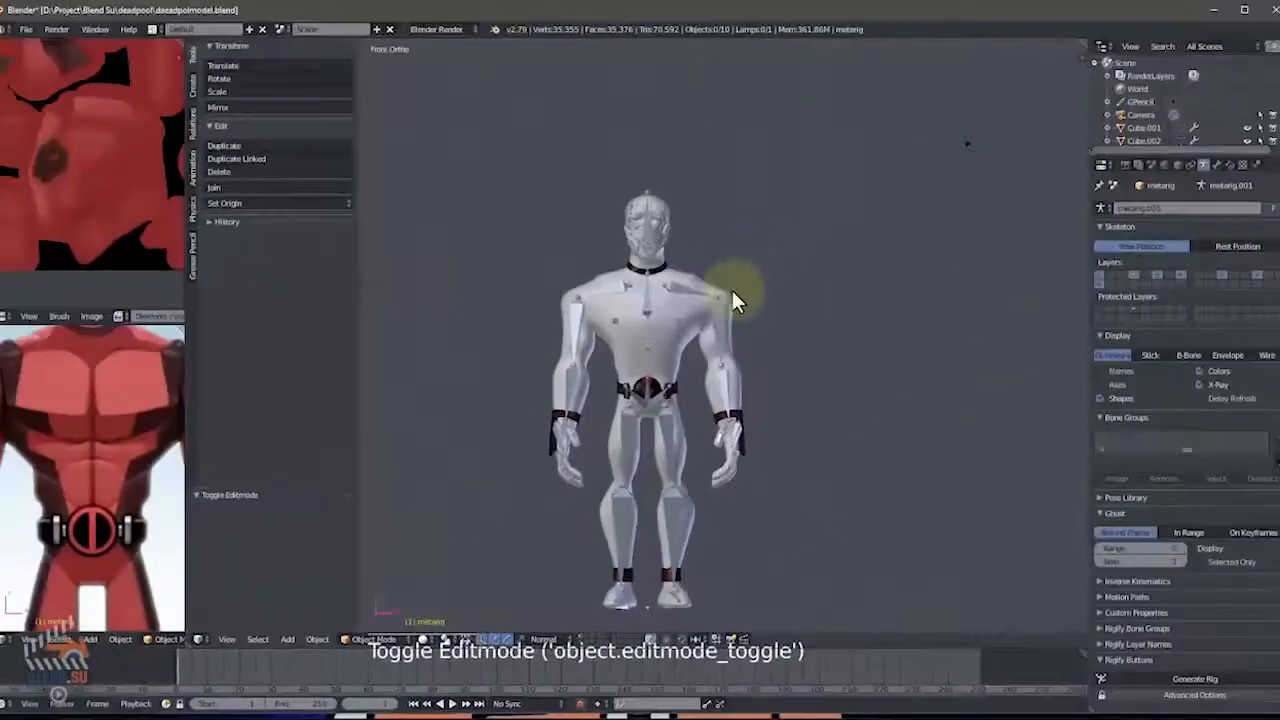
# Select the meta-rig and apply its location, rotation and scale.
pyautogui.rightClick(693, 297)
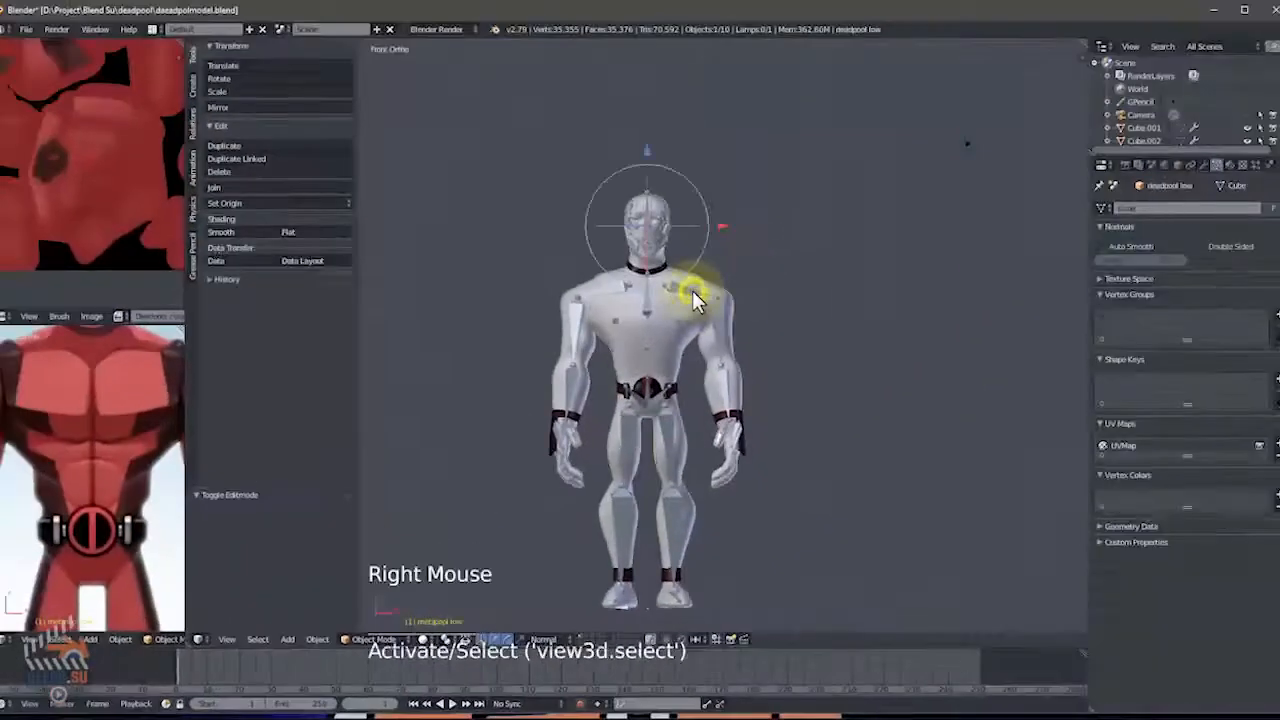
pyautogui.rightClick(695, 298)
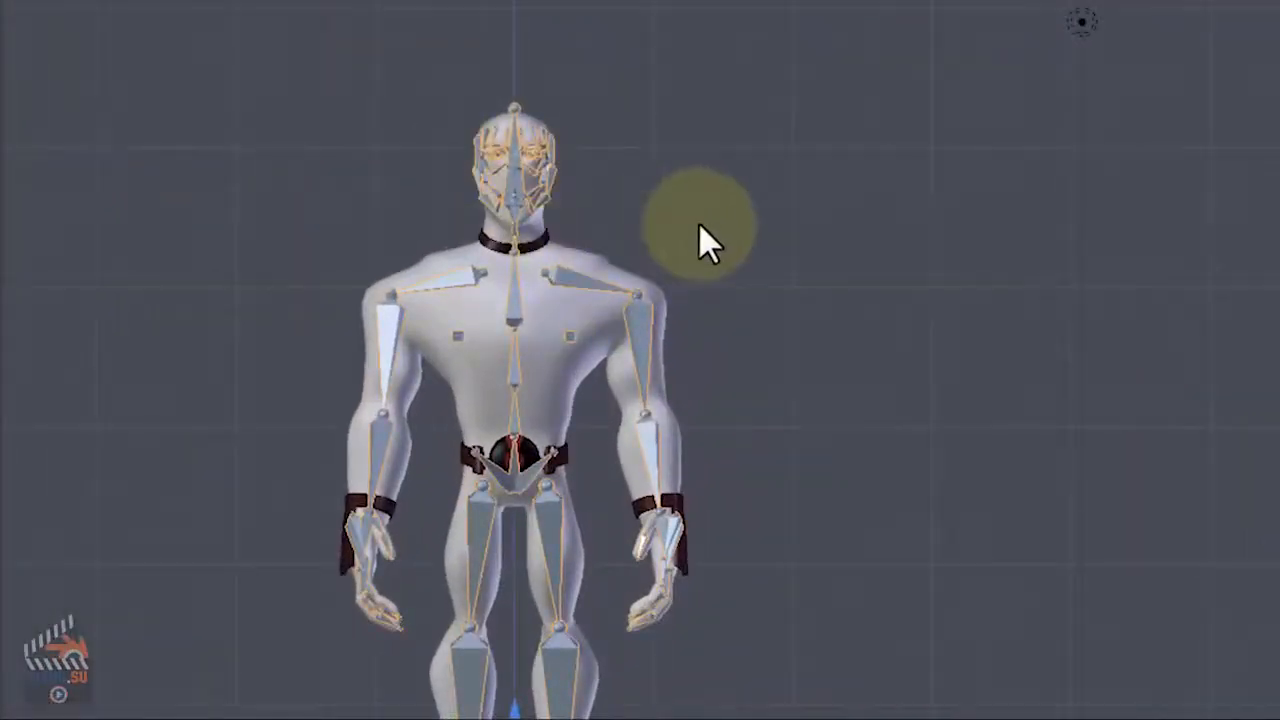
pyautogui.hotkey('ctrl', 'a')
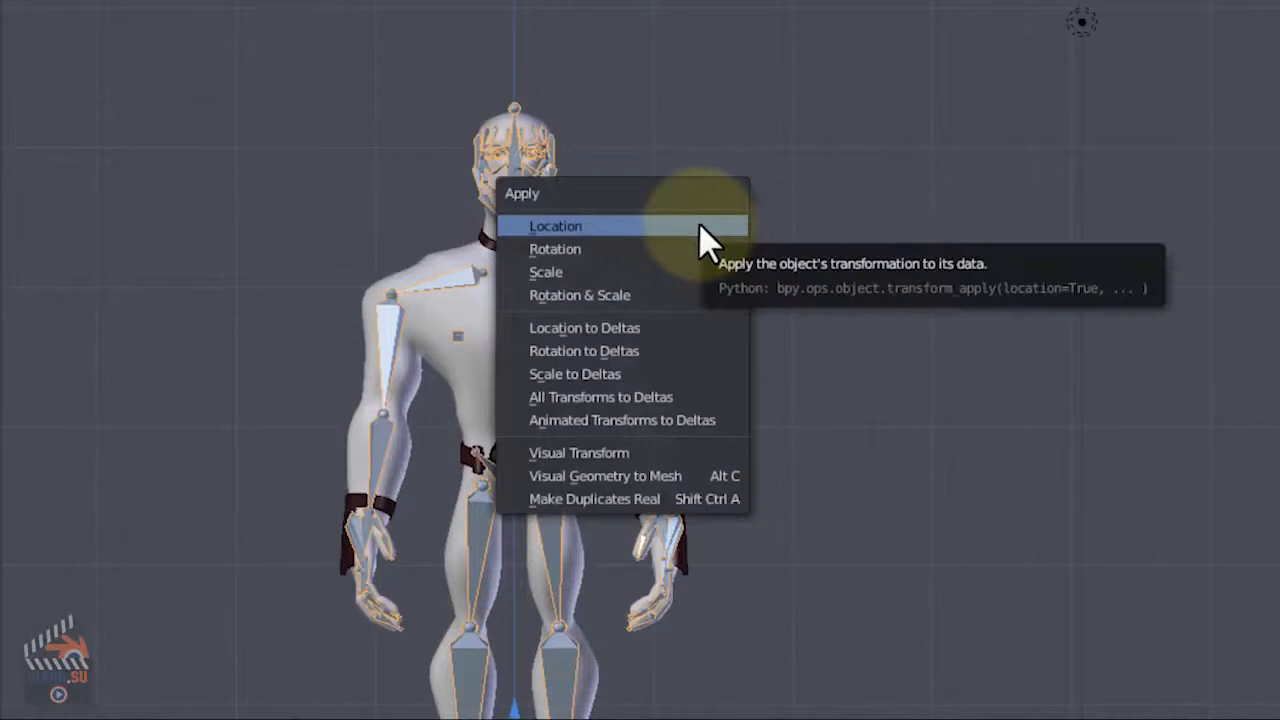
pyautogui.click(698, 225)
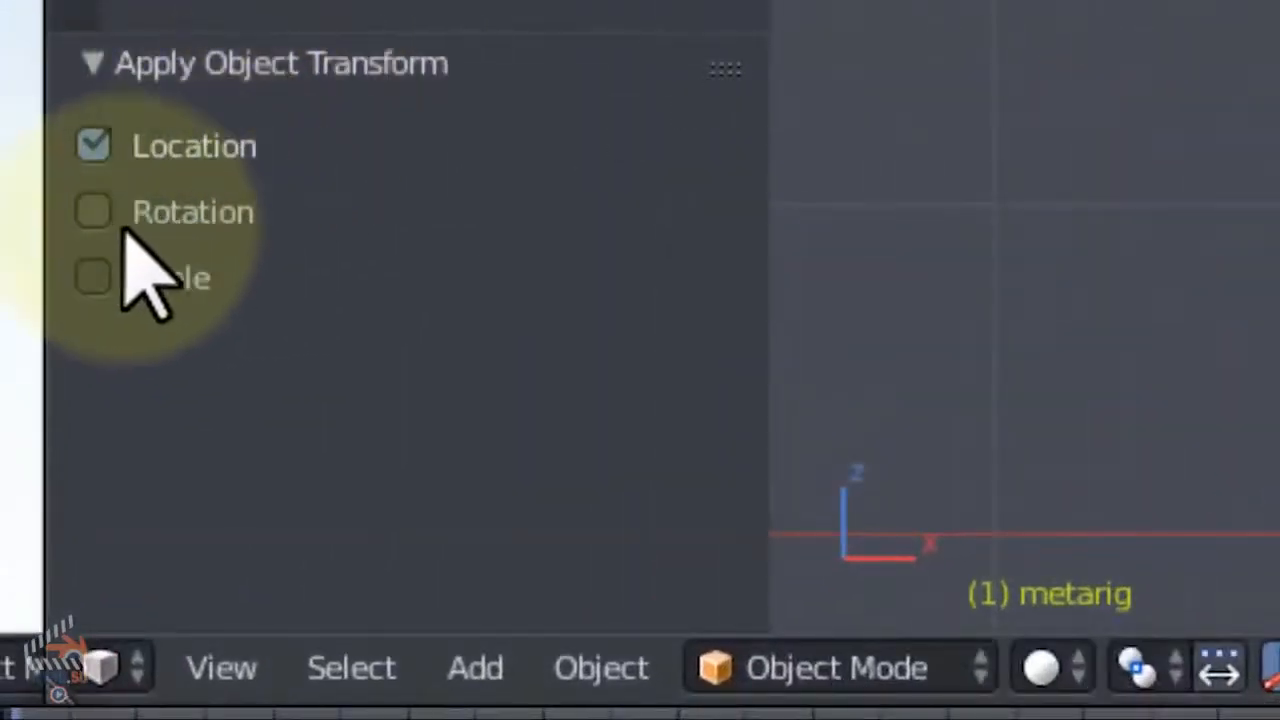
pyautogui.click(95, 212)
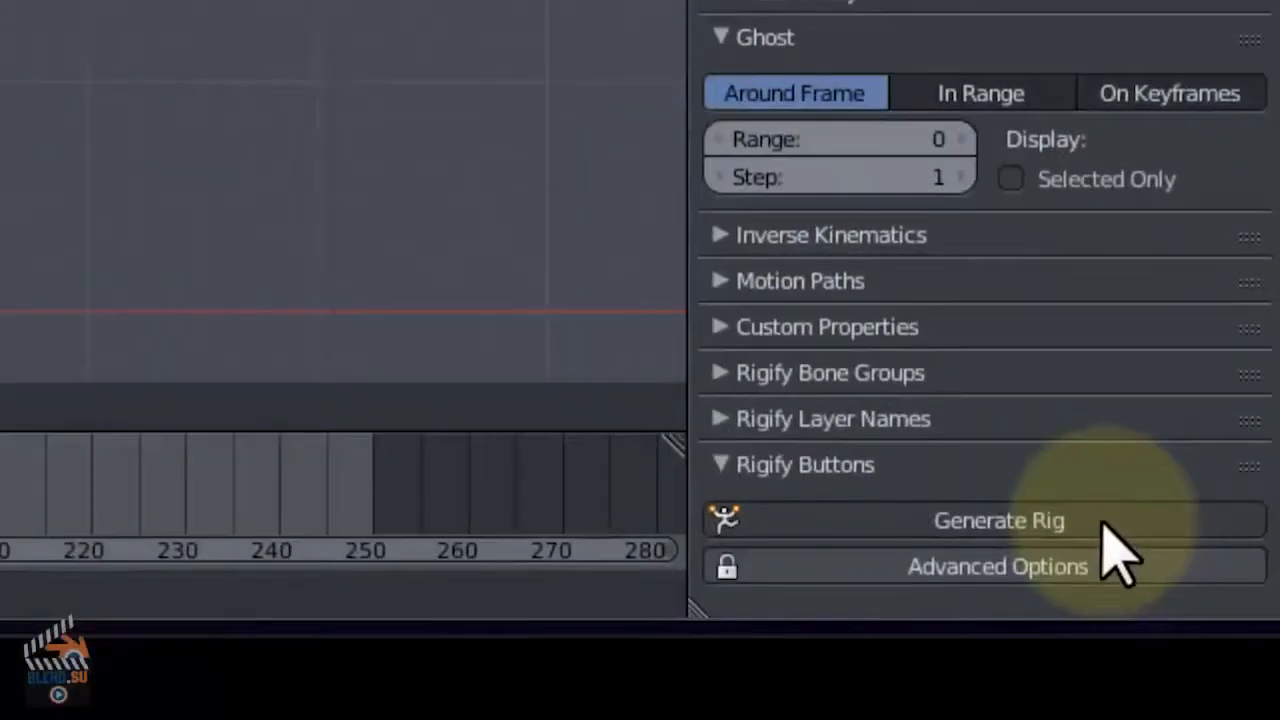
# Generate the Rigify control rig from the meta-rig and delete the original meta-rig.
pyautogui.click(1103, 520)
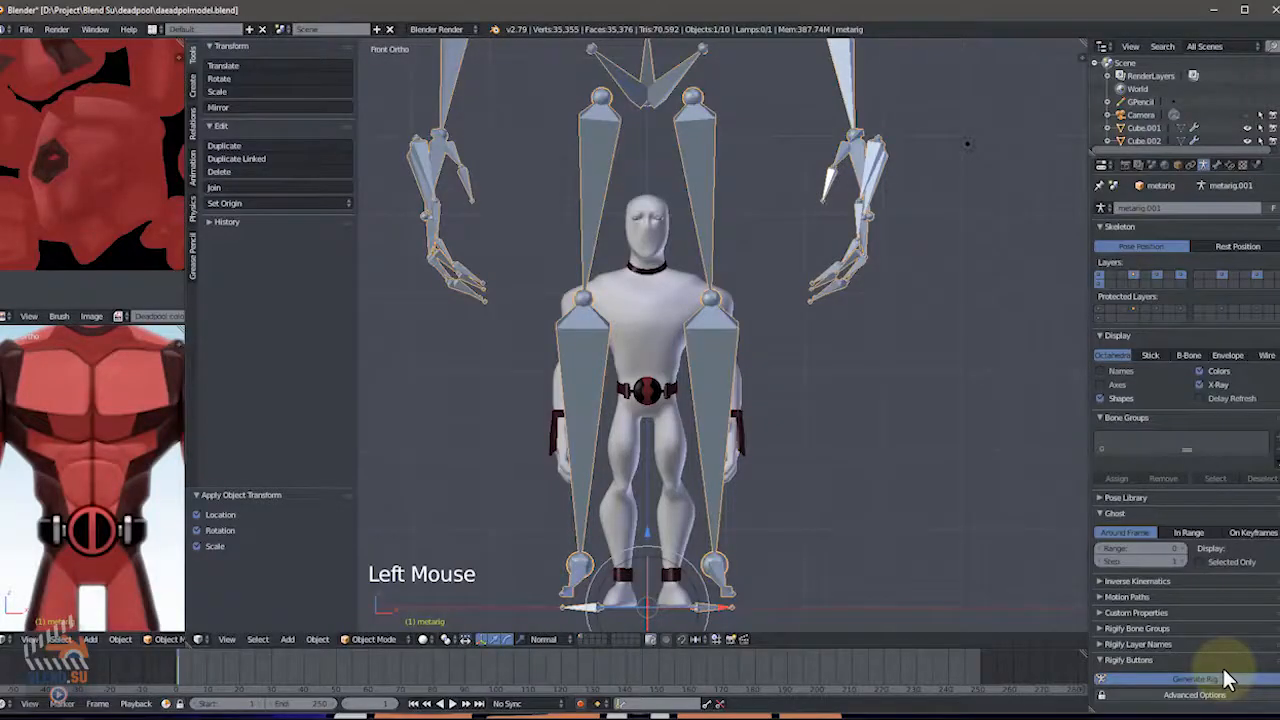
pyautogui.click(650, 215)
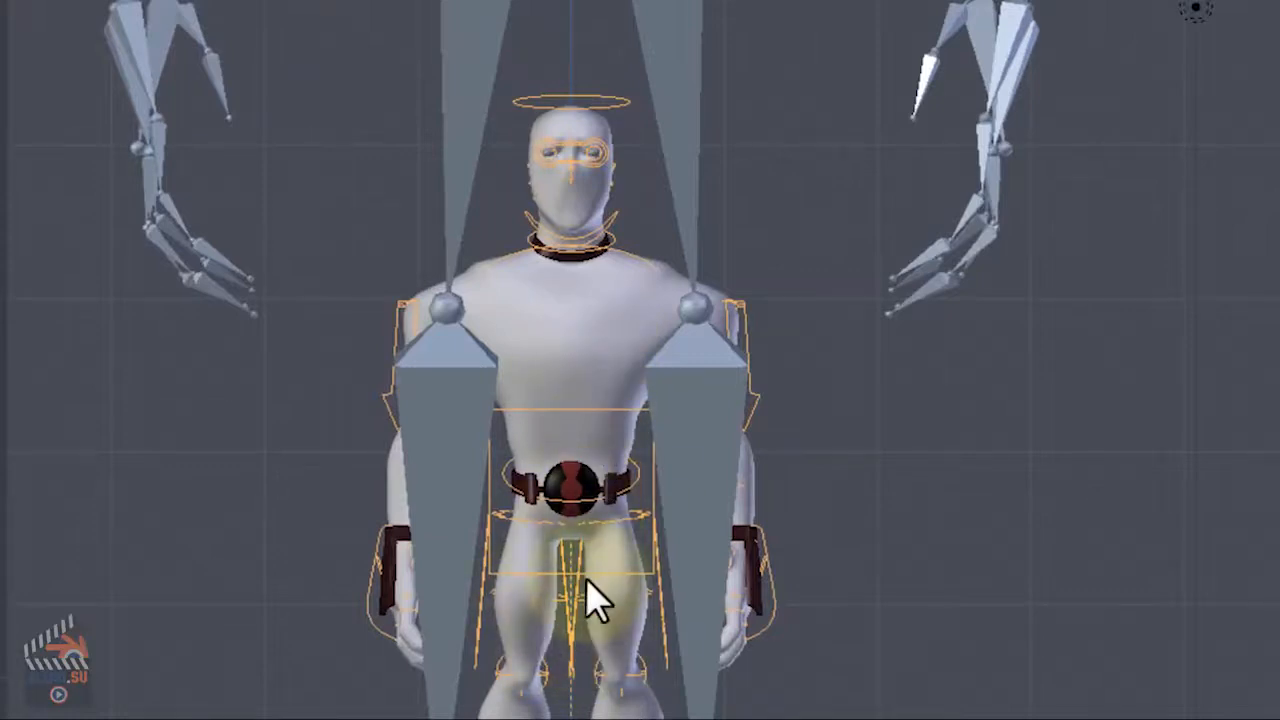
pyautogui.rightClick(628, 140)
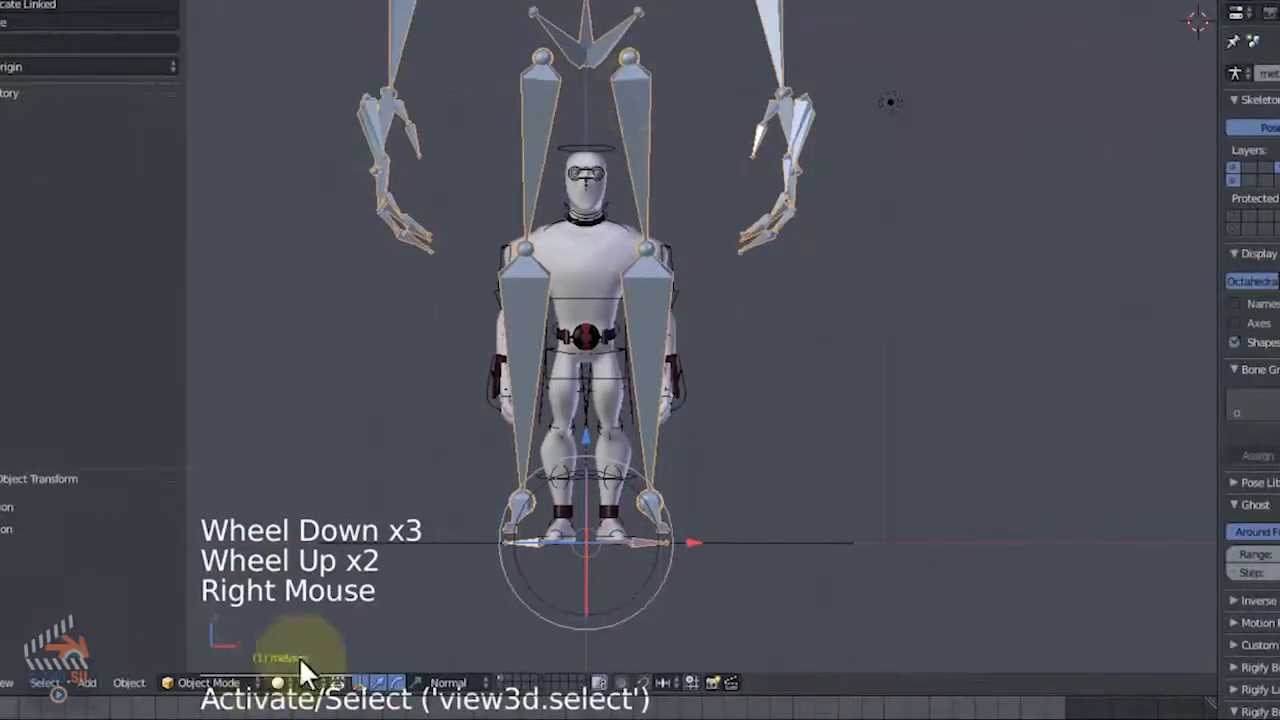
pyautogui.press('x')
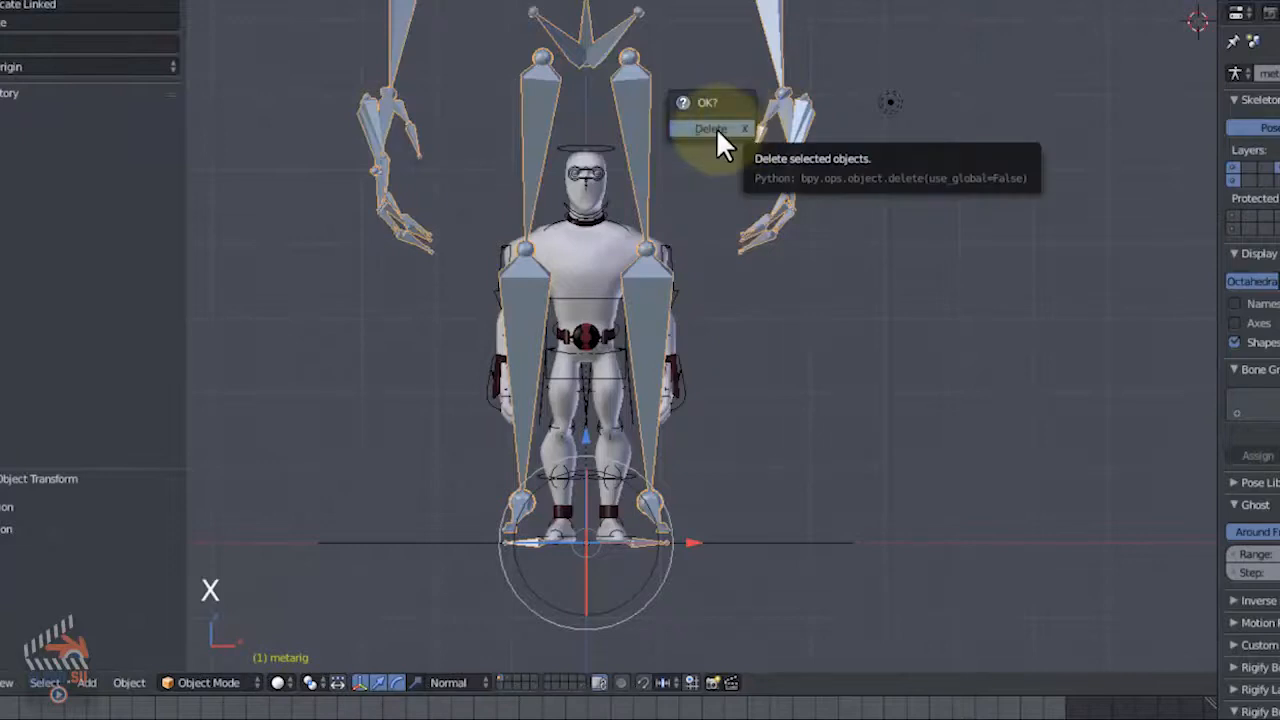
pyautogui.click(717, 130)
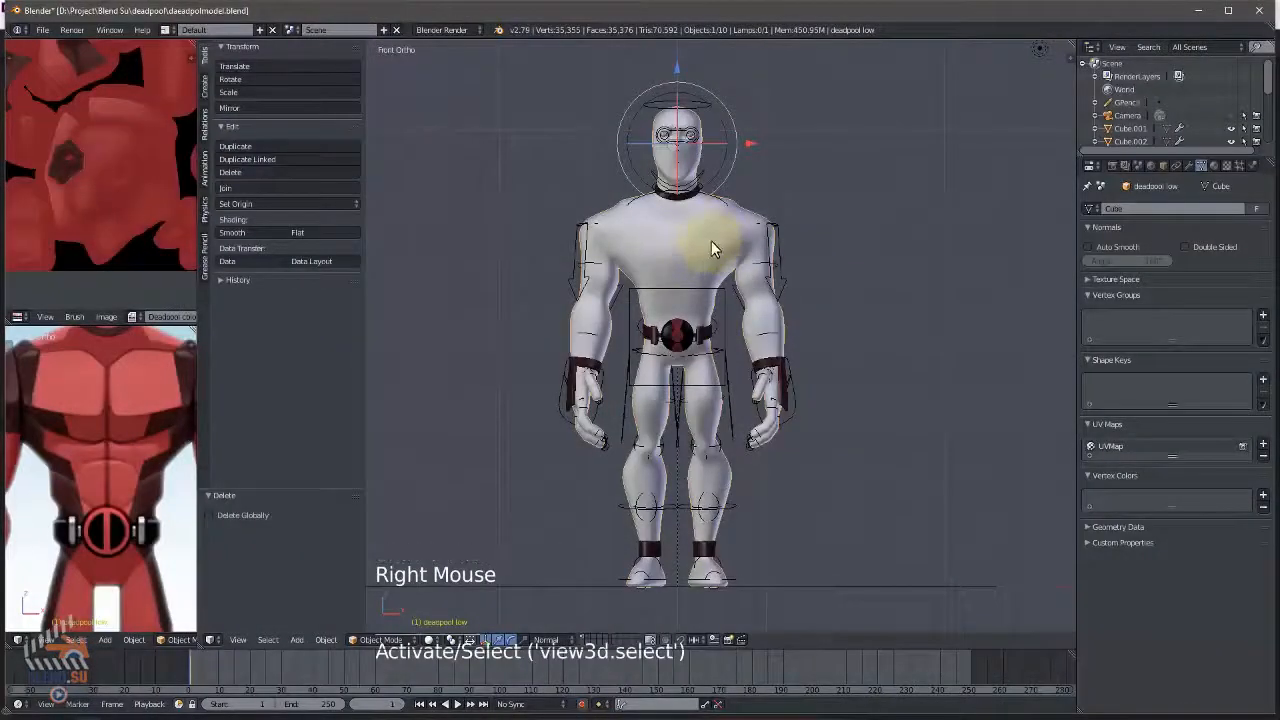
# Parent the Deadpool body mesh to the generated rig with automatic weights.
pyautogui.keyDown('shift'); pyautogui.rightClick(760, 258); pyautogui.keyUp('shift')
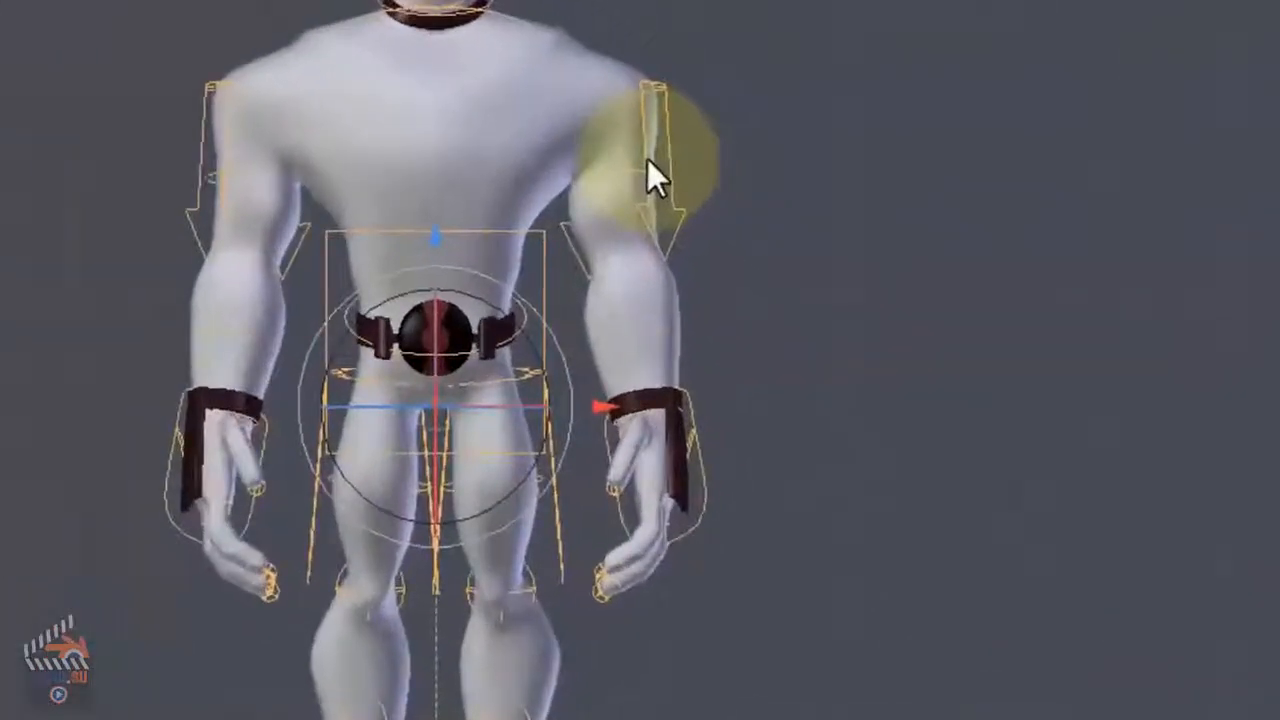
pyautogui.hotkey('ctrl', 'p')
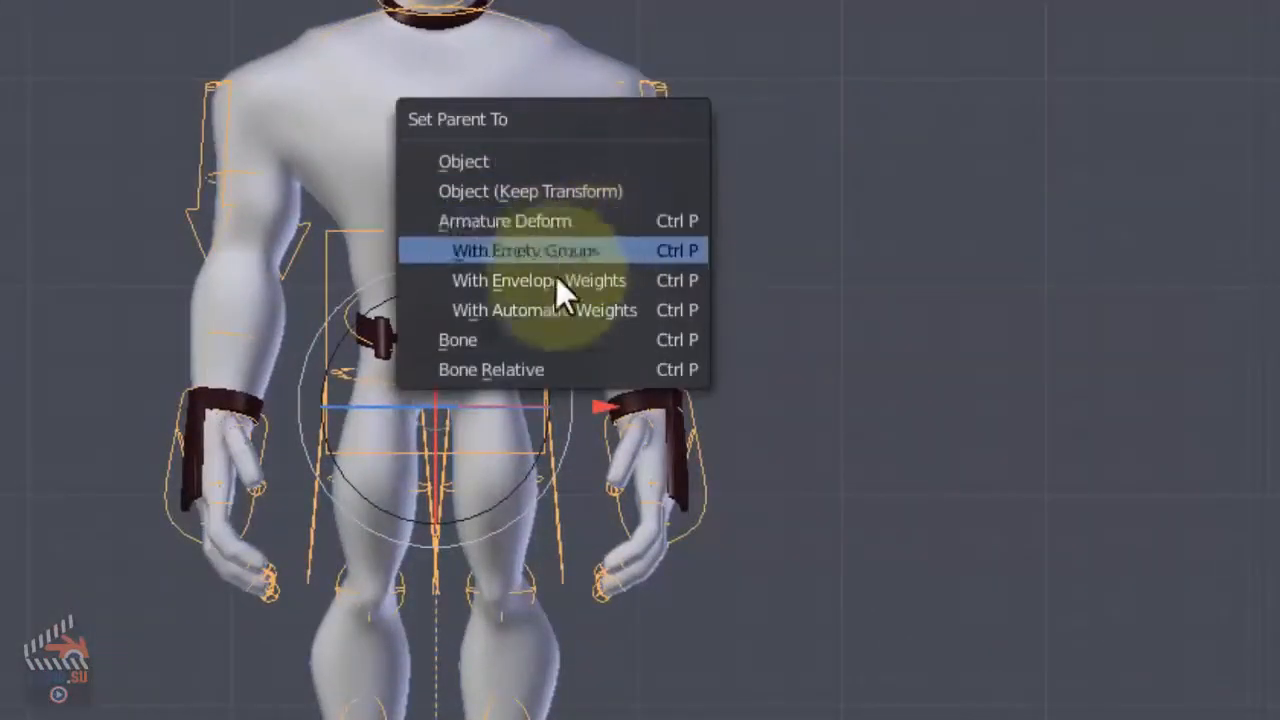
pyautogui.click(537, 310)
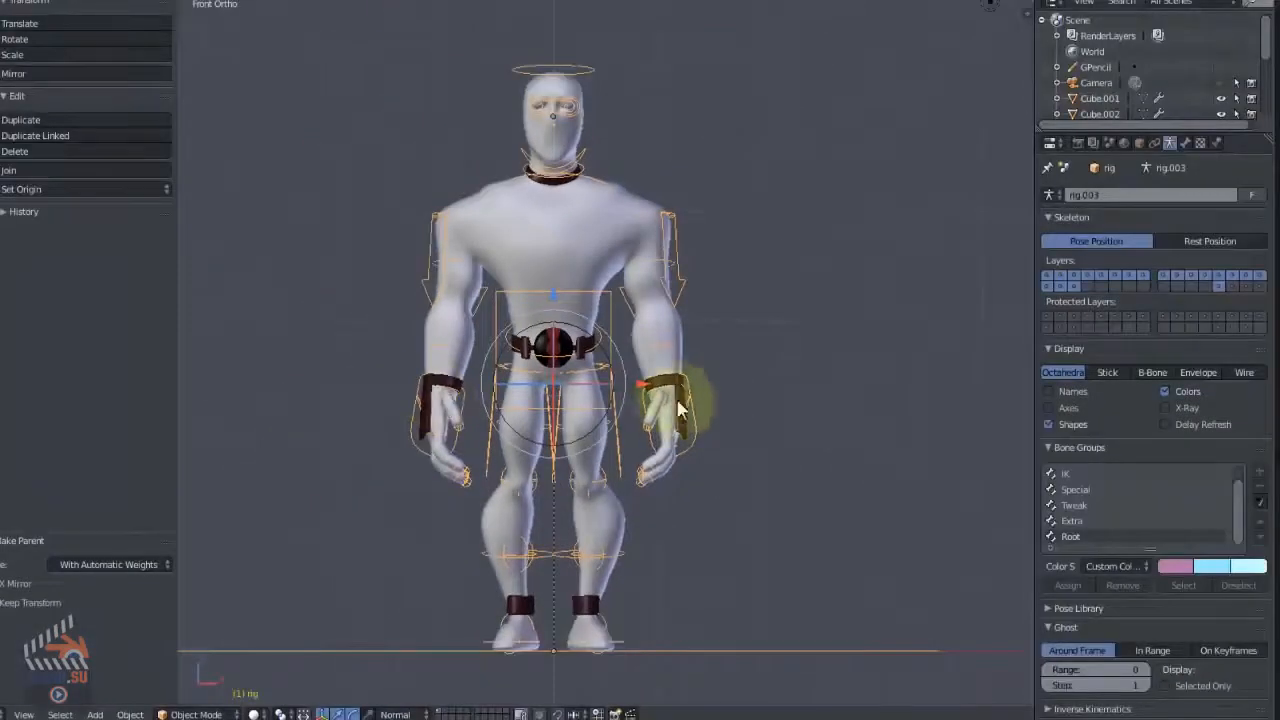
# Switch to wireframe display and select the collar, the wrist cuffs and the ankle bands together.
pyautogui.press('z')
pyautogui.press('a')
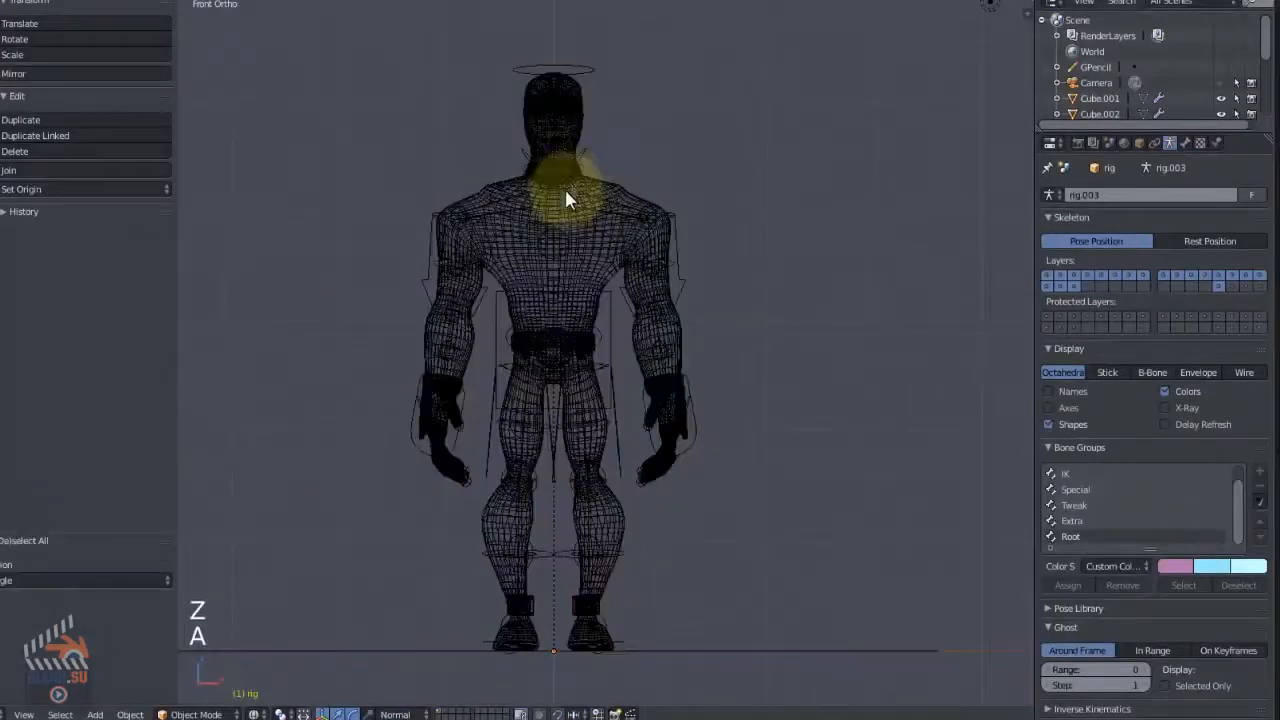
pyautogui.rightClick(560, 182)
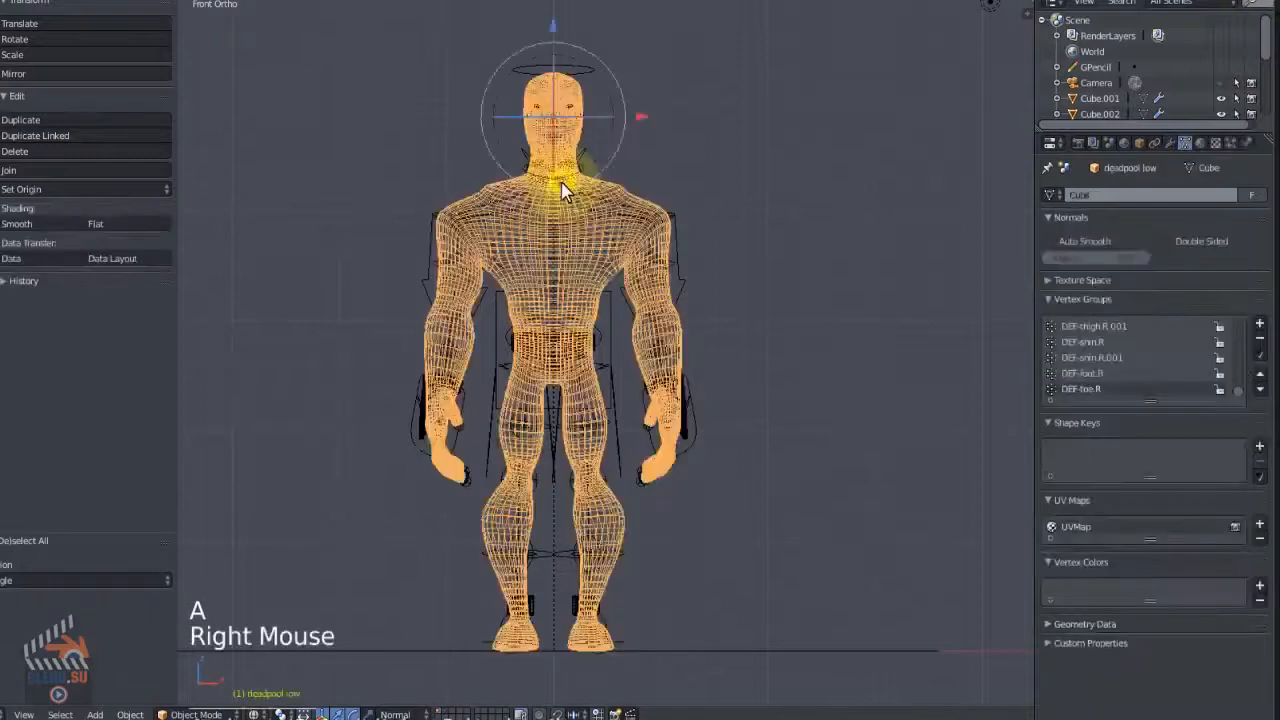
pyautogui.rightClick(560, 178)
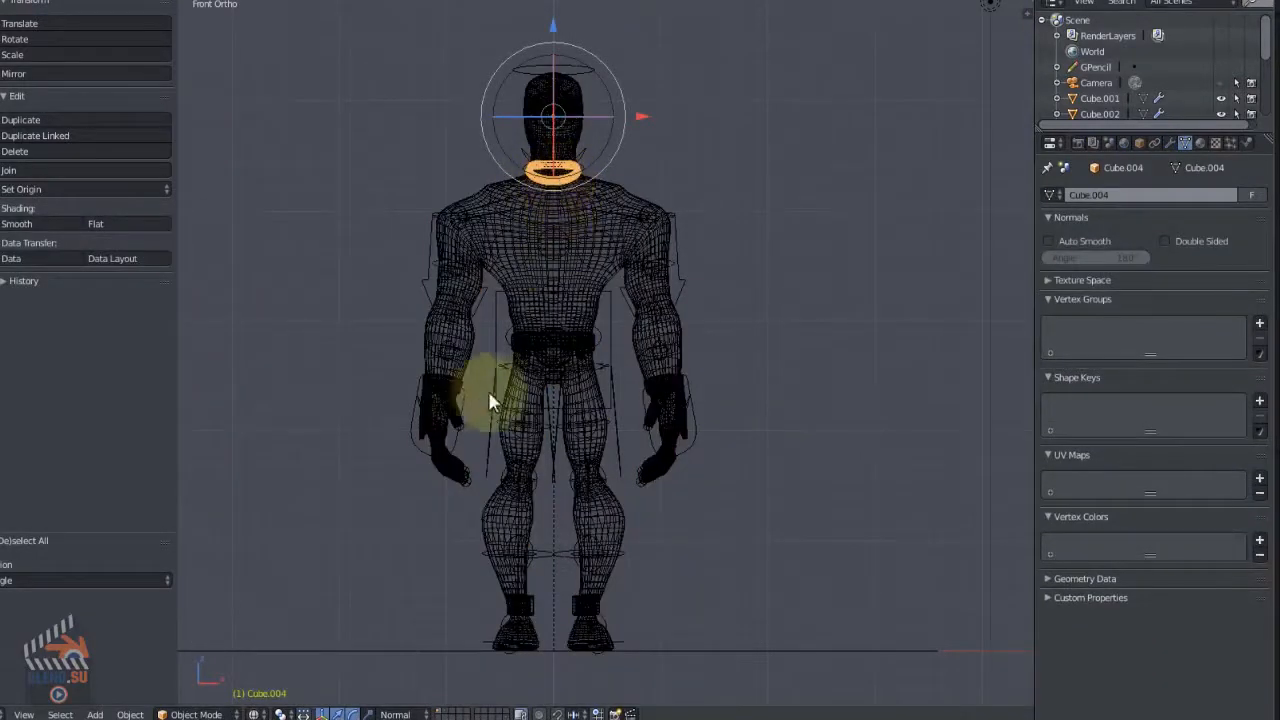
pyautogui.keyDown('shift'); pyautogui.rightClick(449, 390); pyautogui.keyUp('shift')
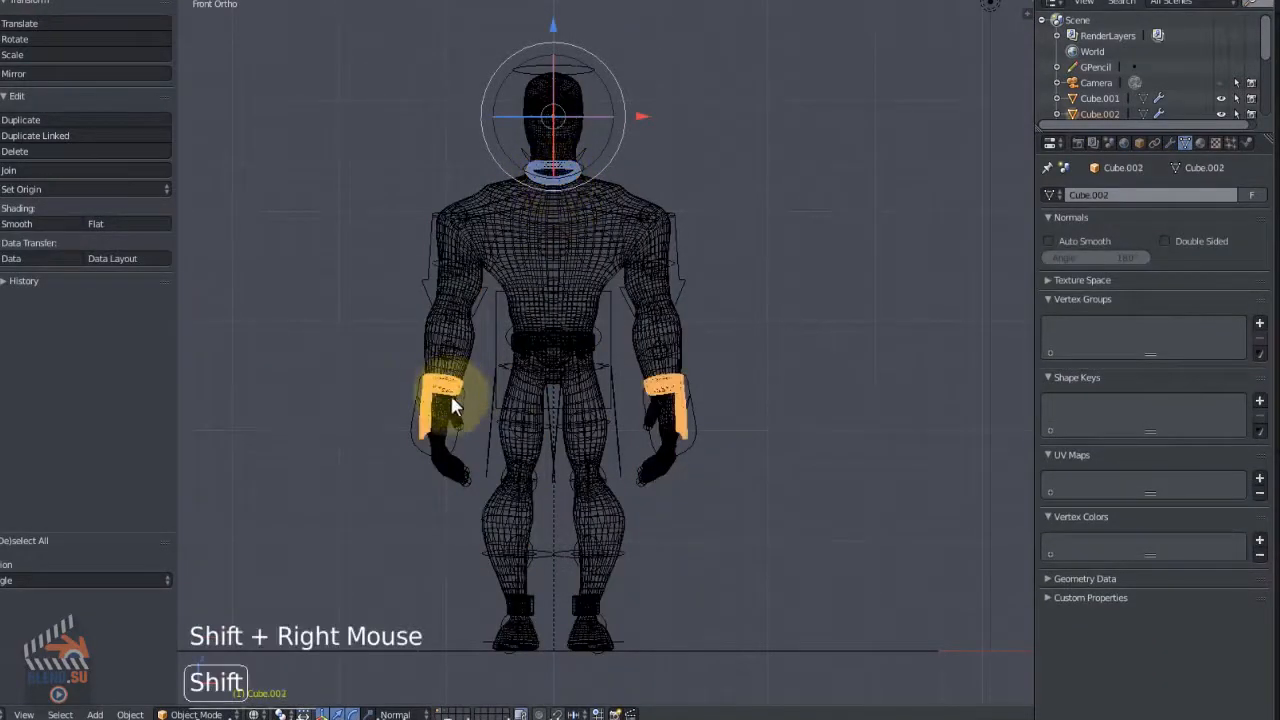
pyautogui.keyDown('shift'); pyautogui.rightClick(537, 595); pyautogui.keyUp('shift')
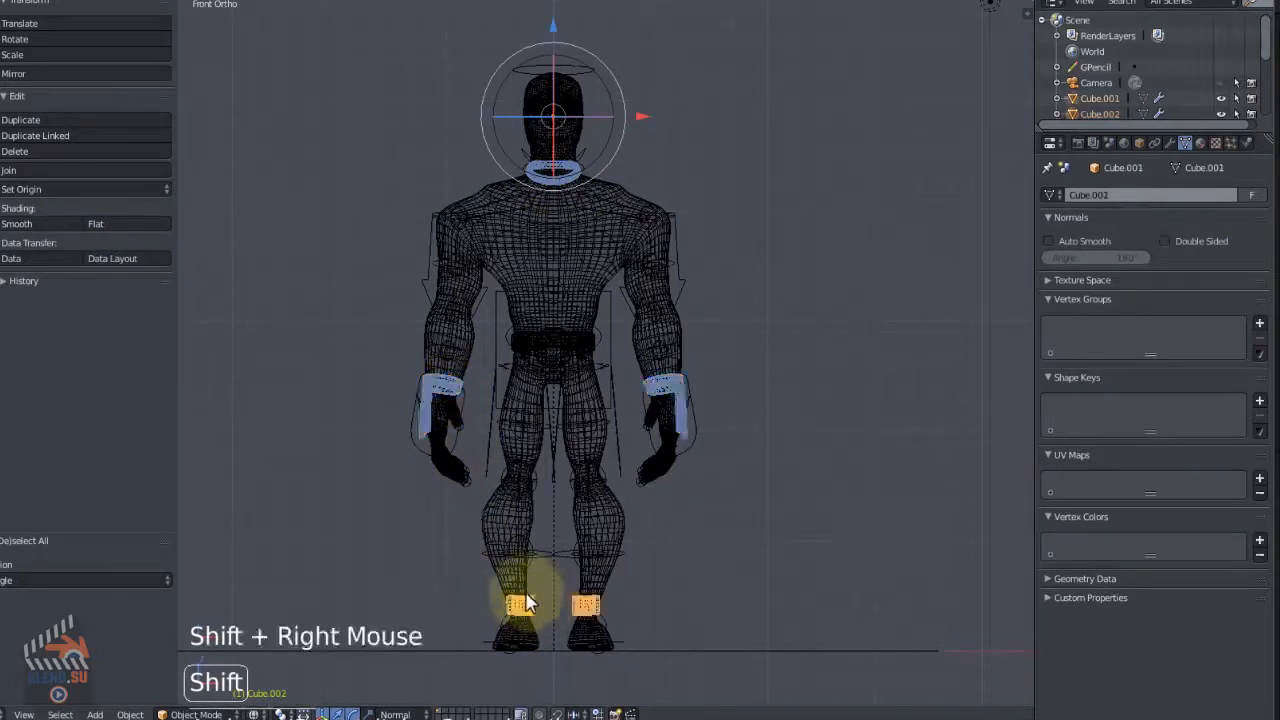
# Add the belt, its round buckle and finally the rig to the selection, leaving out the body mesh.
pyautogui.keyDown('shift'); pyautogui.rightClick(592, 345); pyautogui.keyUp('shift')
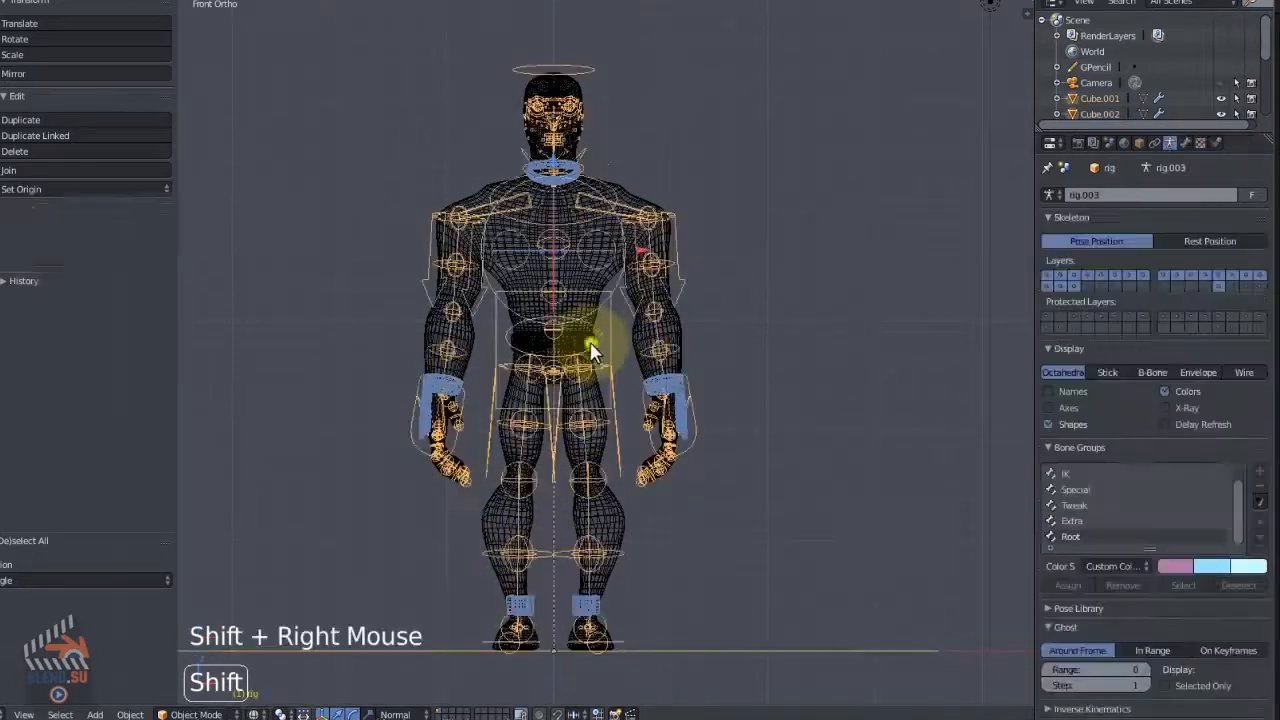
pyautogui.keyDown('shift'); pyautogui.rightClick(590, 348); pyautogui.keyUp('shift')
pyautogui.keyDown('shift'); pyautogui.rightClick(565, 348); pyautogui.keyUp('shift')
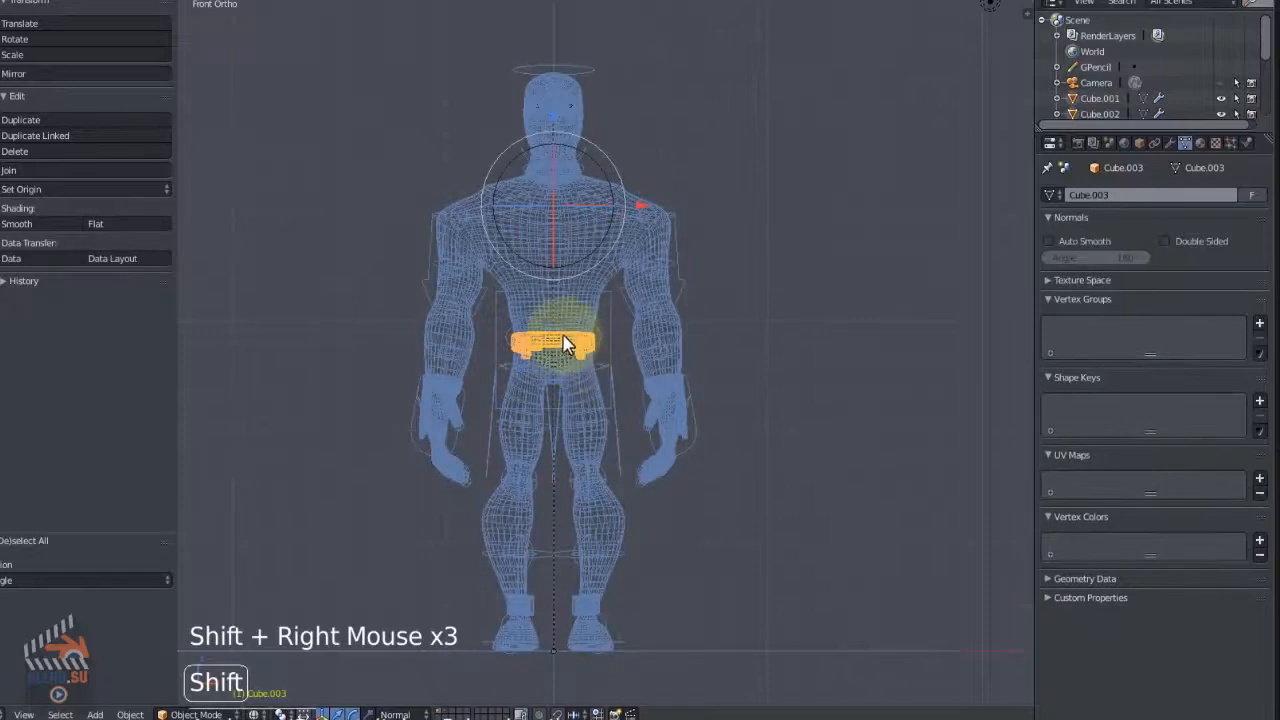
pyautogui.keyDown('shift'); pyautogui.rightClick(551, 352); pyautogui.keyUp('shift')
pyautogui.keyDown('shift'); pyautogui.rightClick(551, 355); pyautogui.keyUp('shift')
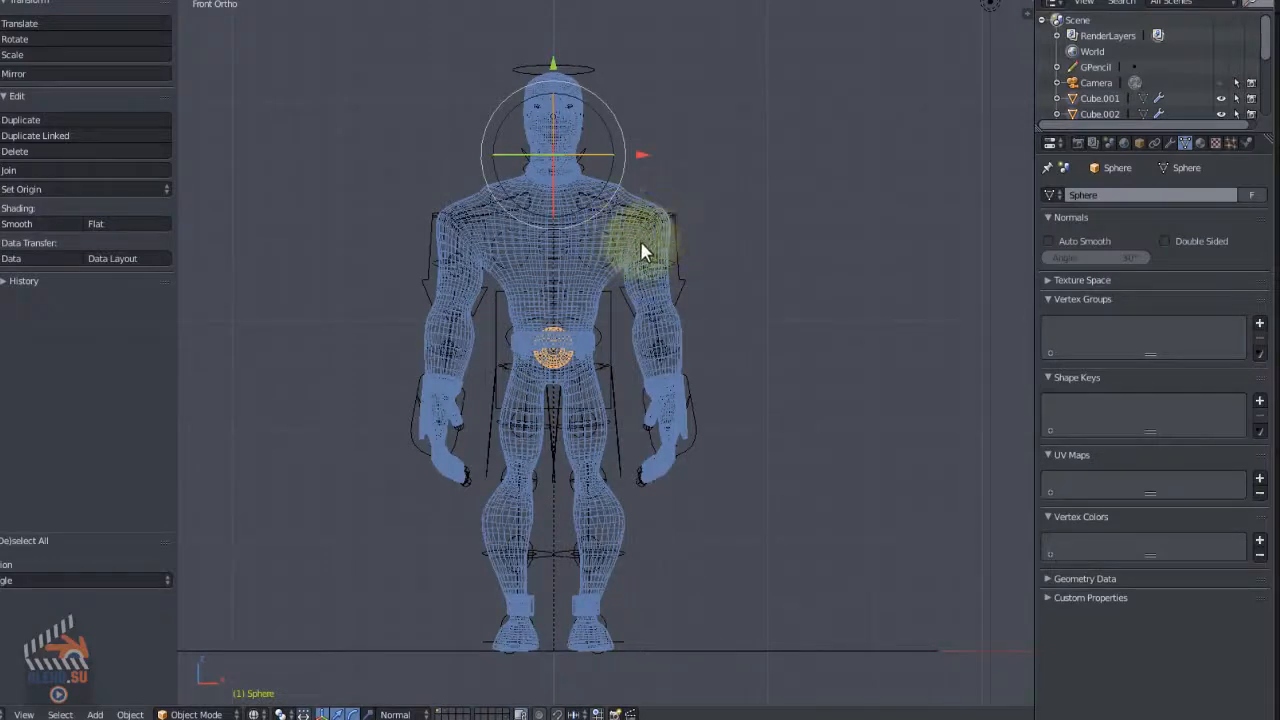
pyautogui.press('b')
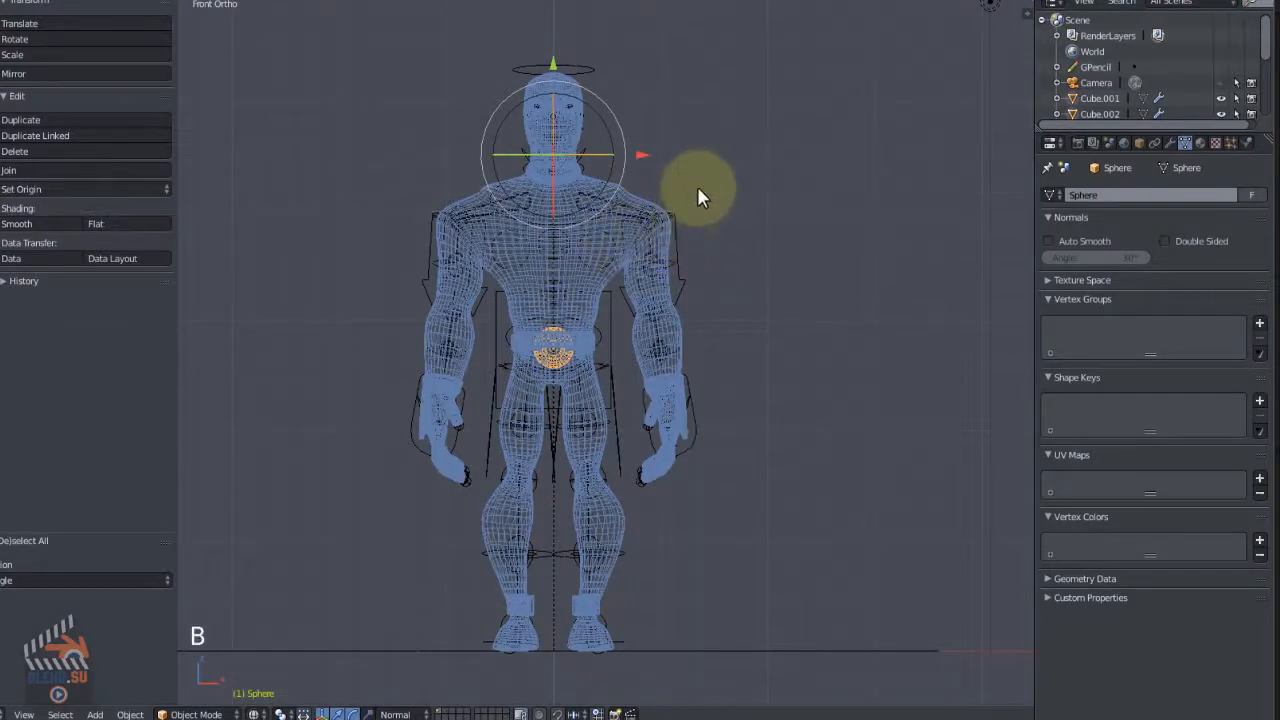
pyautogui.moveTo(697, 186); pyautogui.dragTo(609, 294)
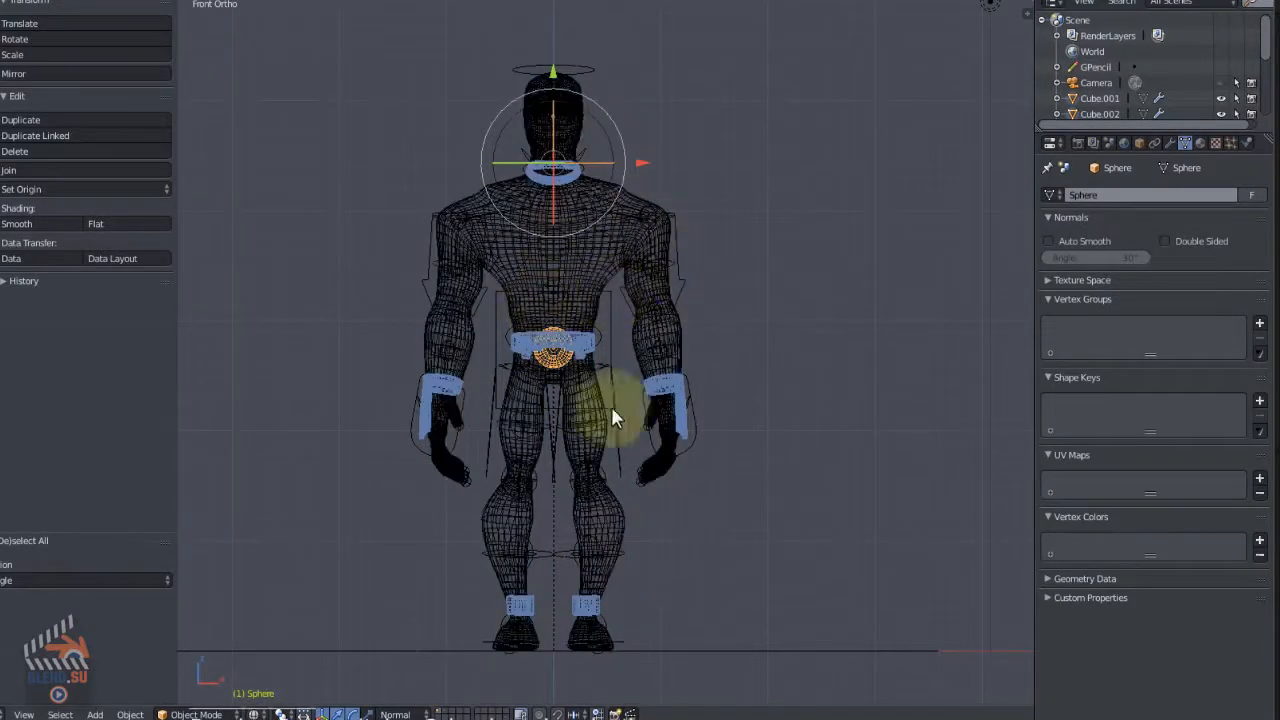
pyautogui.keyDown('shift'); pyautogui.rightClick(681, 281); pyautogui.keyUp('shift')
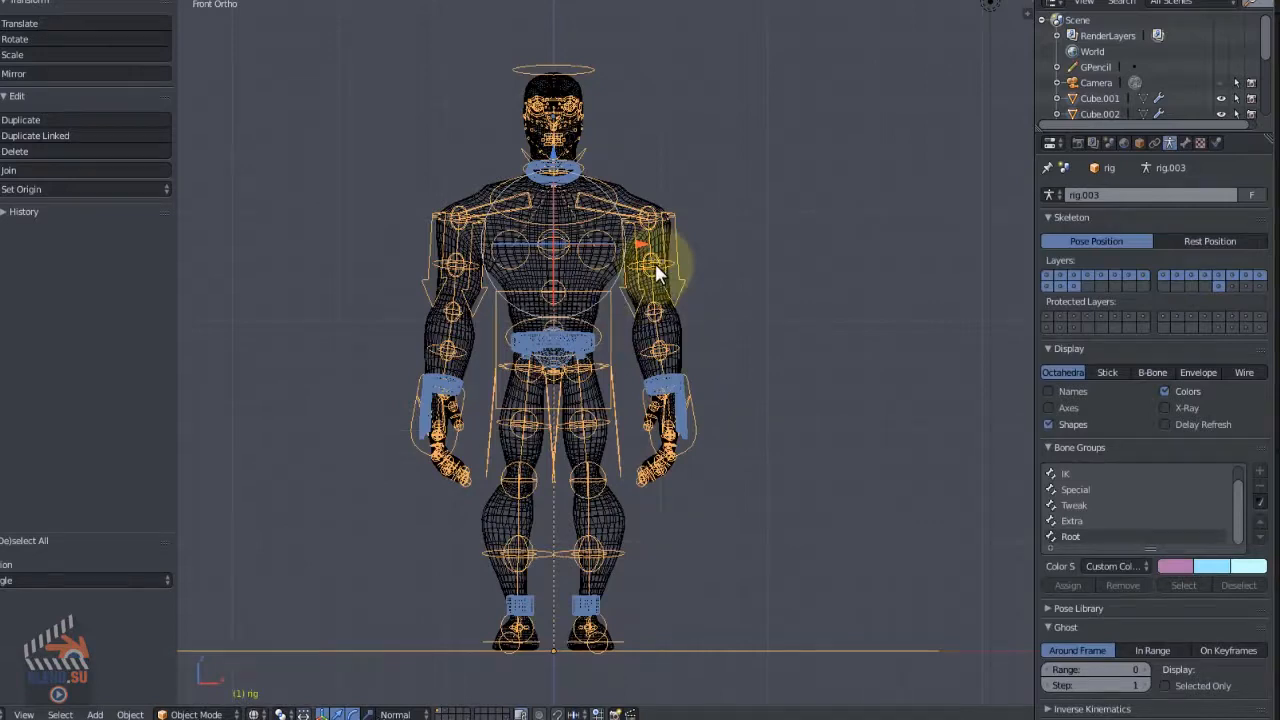
# Parent the selected accessories to the rig with automatic weights and enable X-Ray display for the rig.
pyautogui.hotkey('ctrl', 'p')
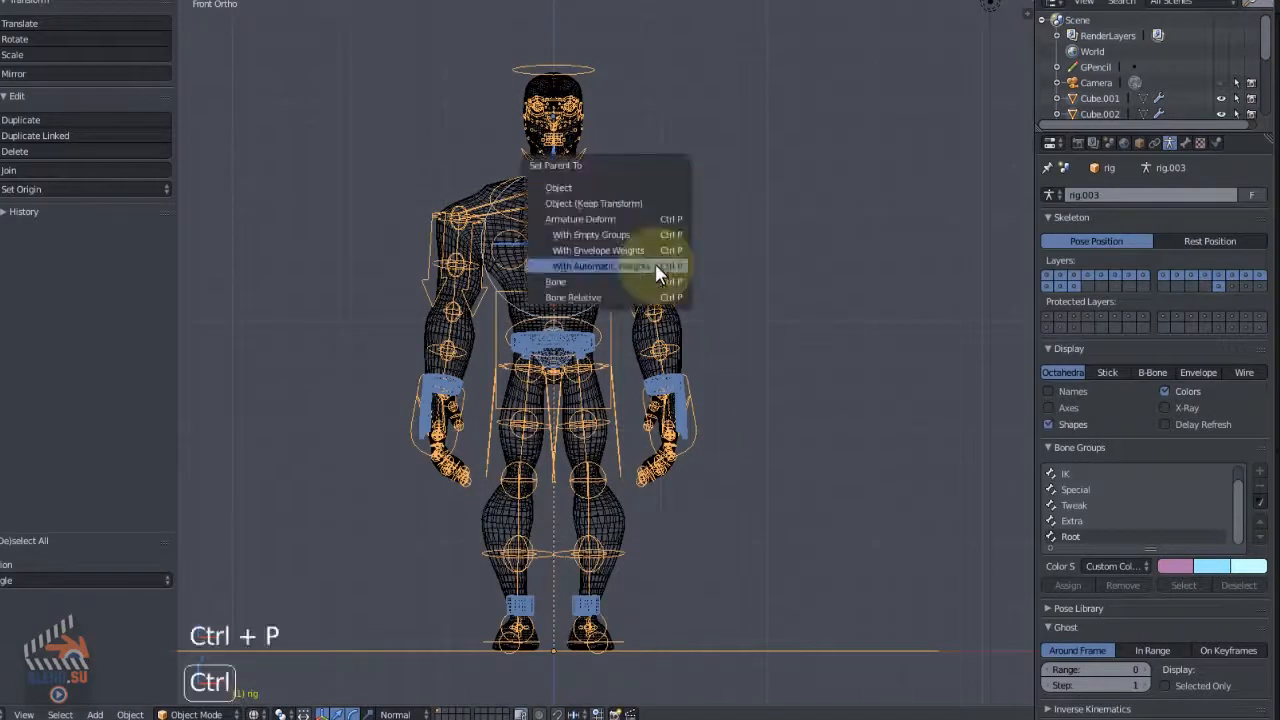
pyautogui.click(600, 266)
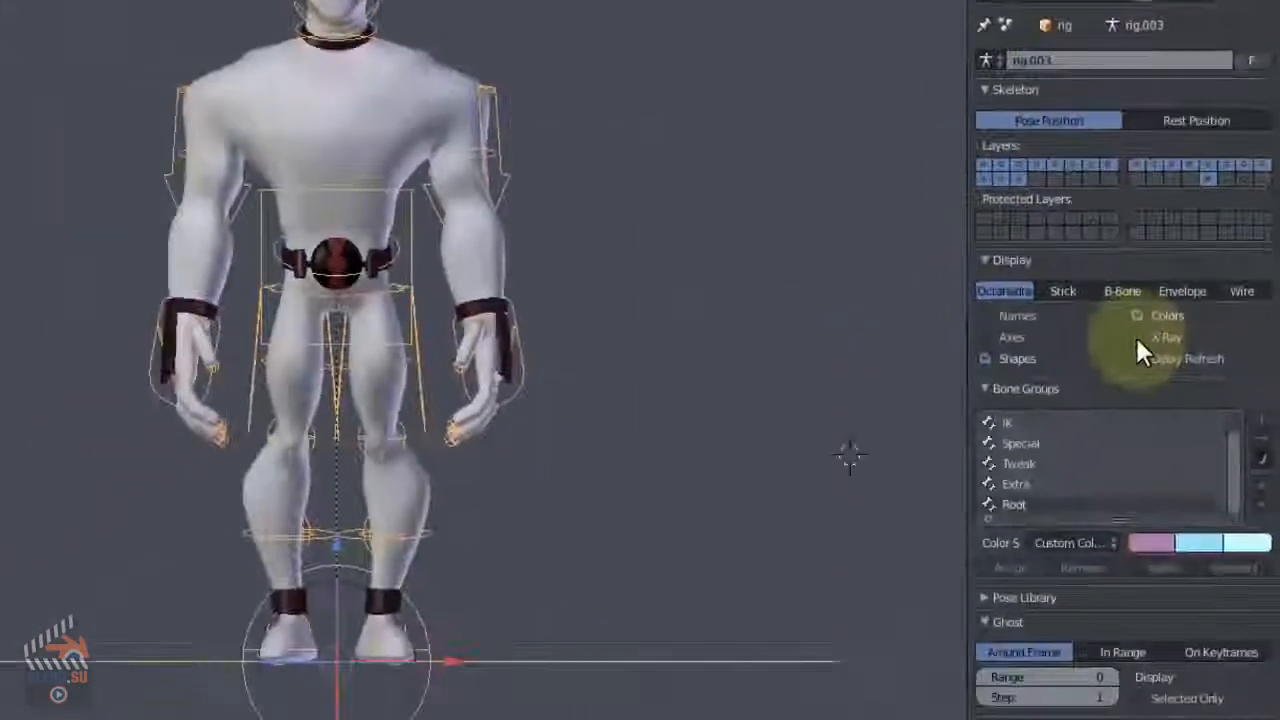
pyautogui.click(1139, 339)
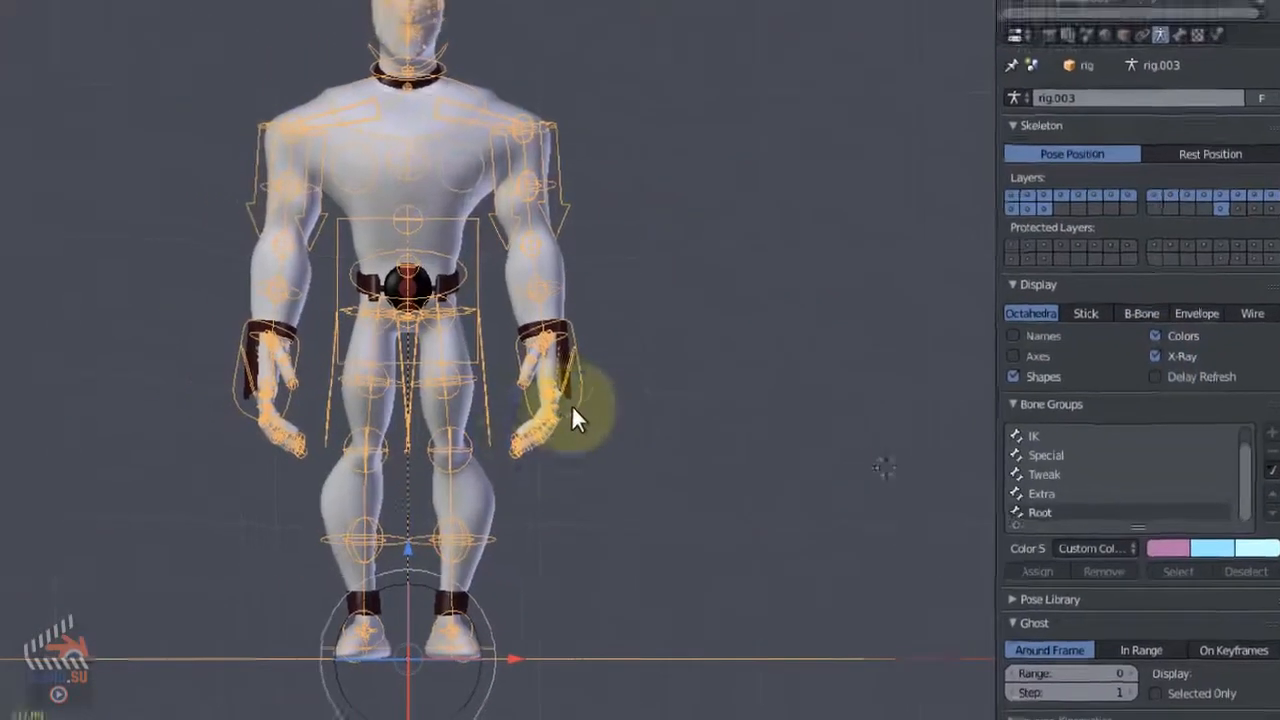
# Hide the Face (Primary), Face (Secondary), Torso (Tweak) and Fingers (Tweak) rig layers.
pyautogui.press('n')
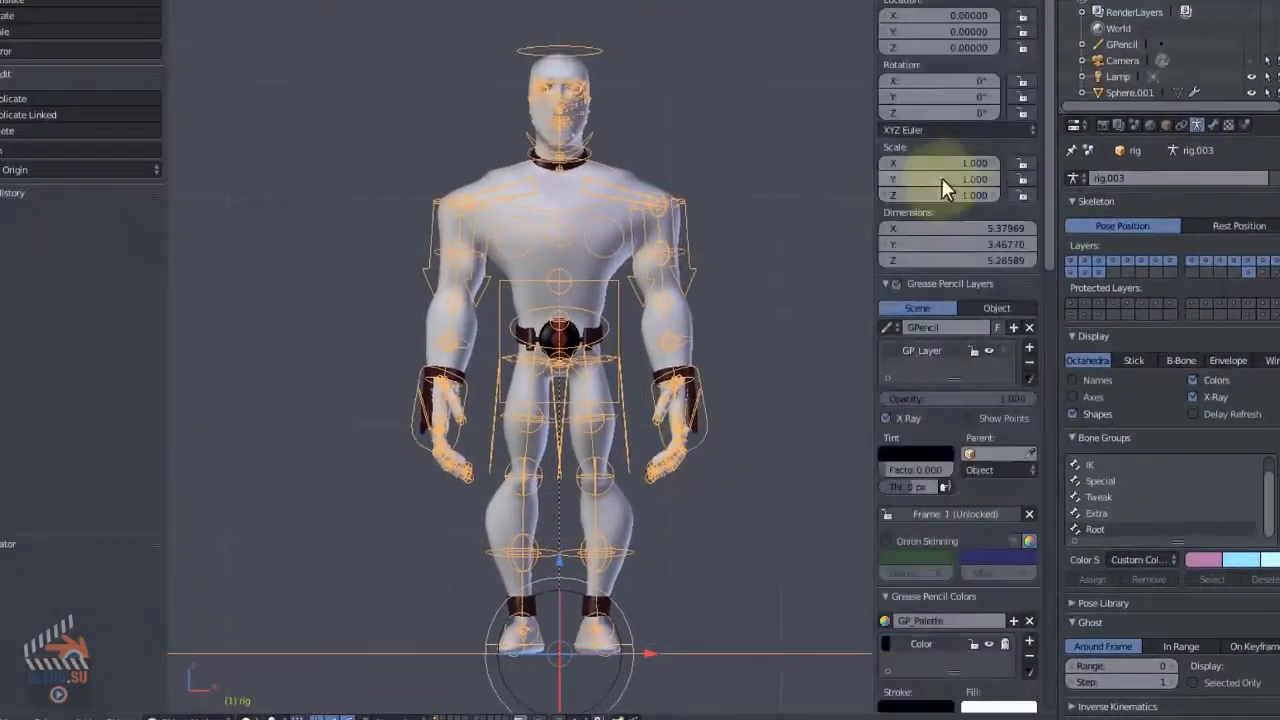
pyautogui.scroll(-15, 960, 219)
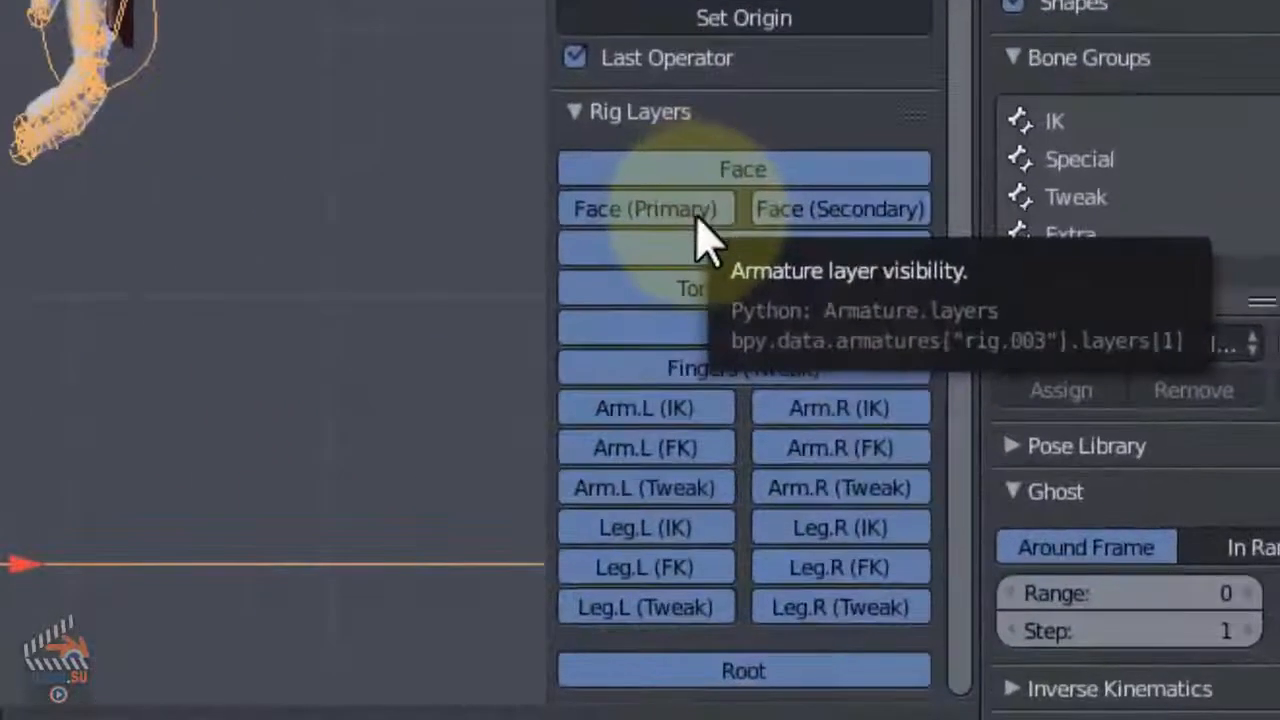
pyautogui.click(927, 504)
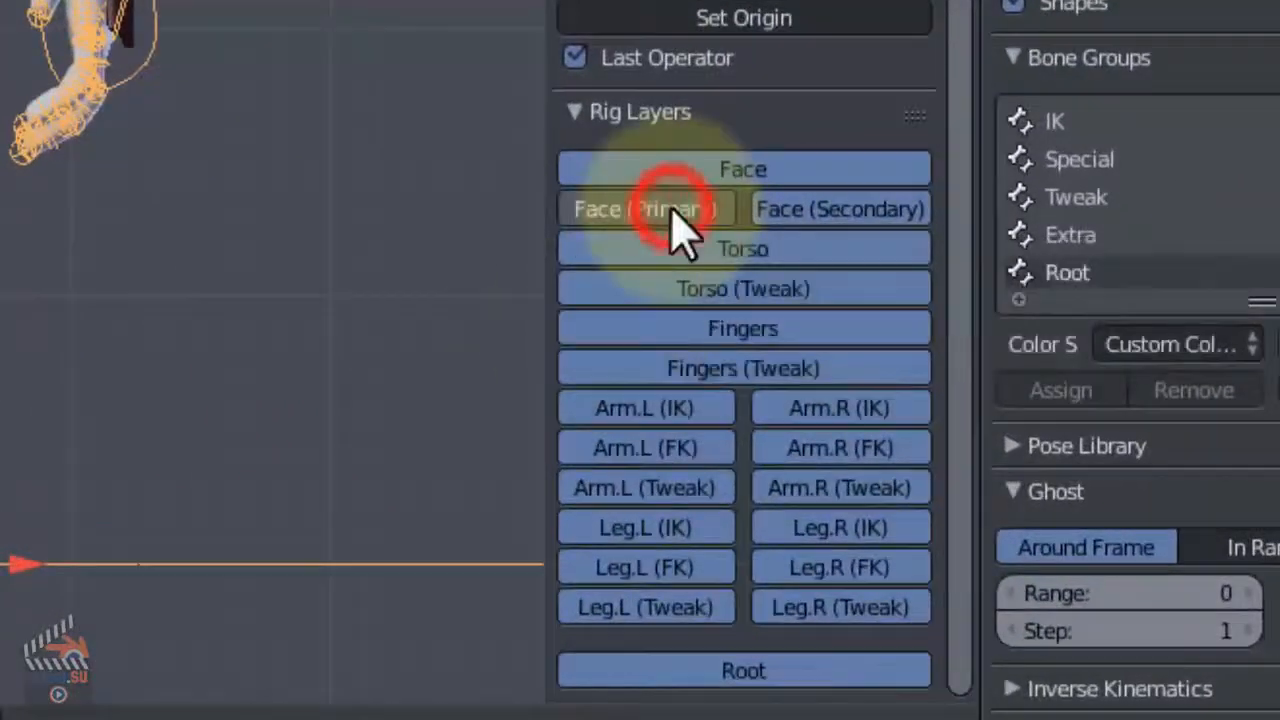
pyautogui.click(845, 212)
pyautogui.click(787, 288)
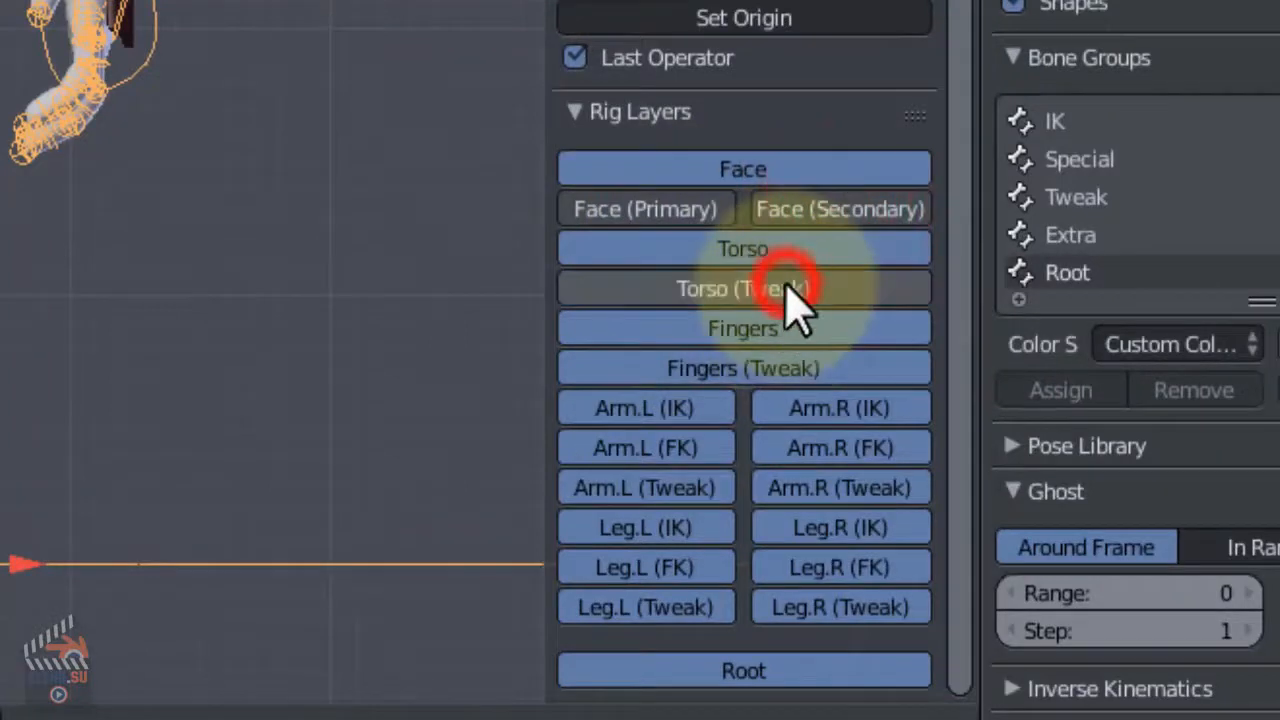
pyautogui.click(770, 370)
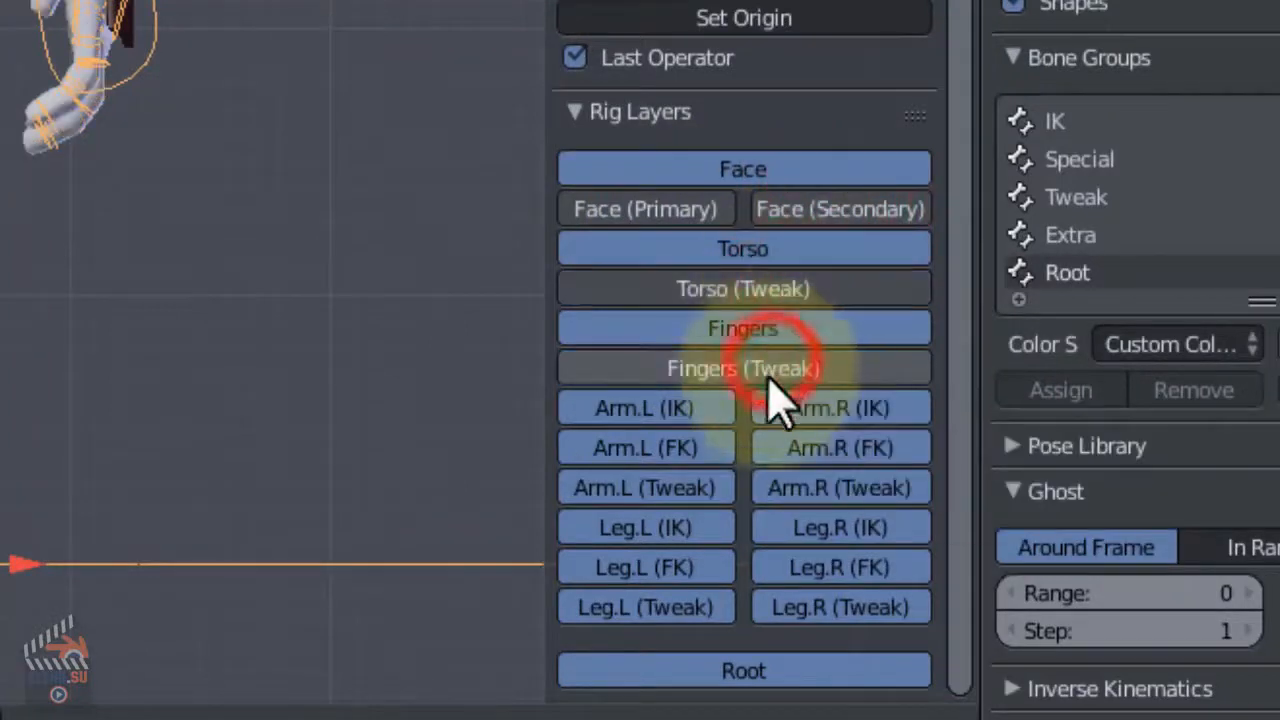
# Hide the FK and Tweak rig layers of both arms and both legs, leaving their IK layers shown.
pyautogui.click(712, 455)
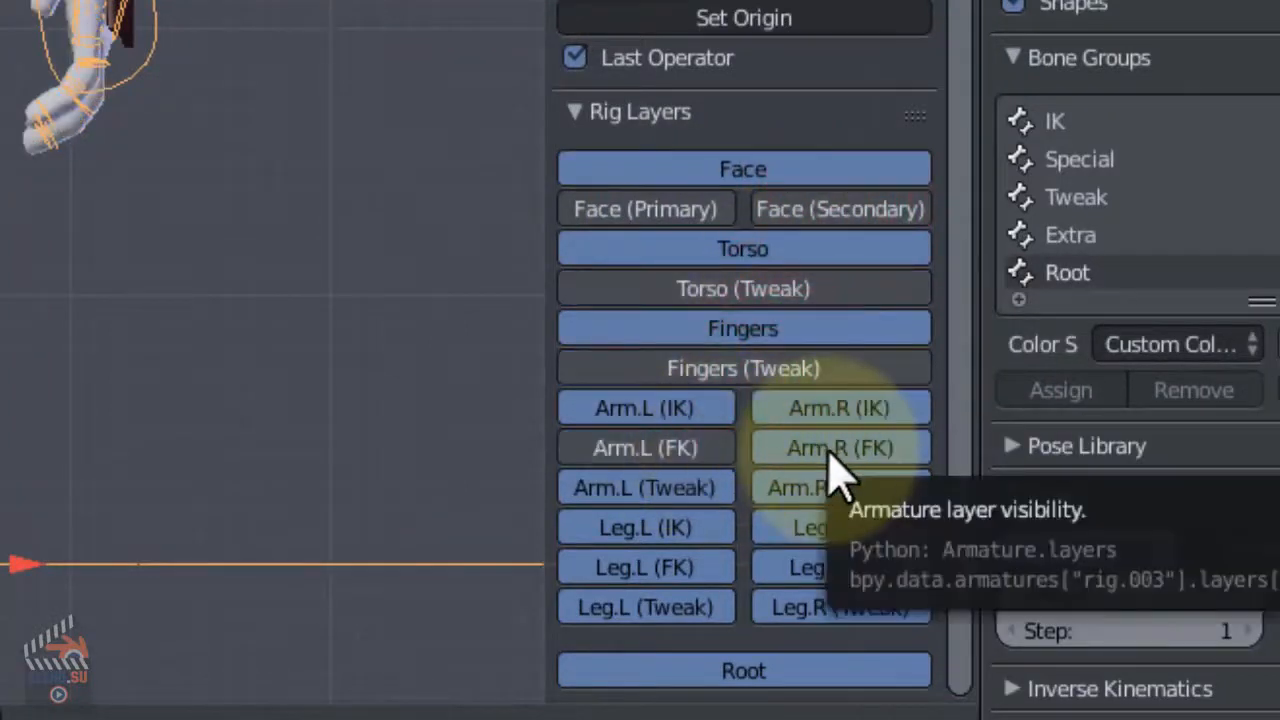
pyautogui.click(810, 448)
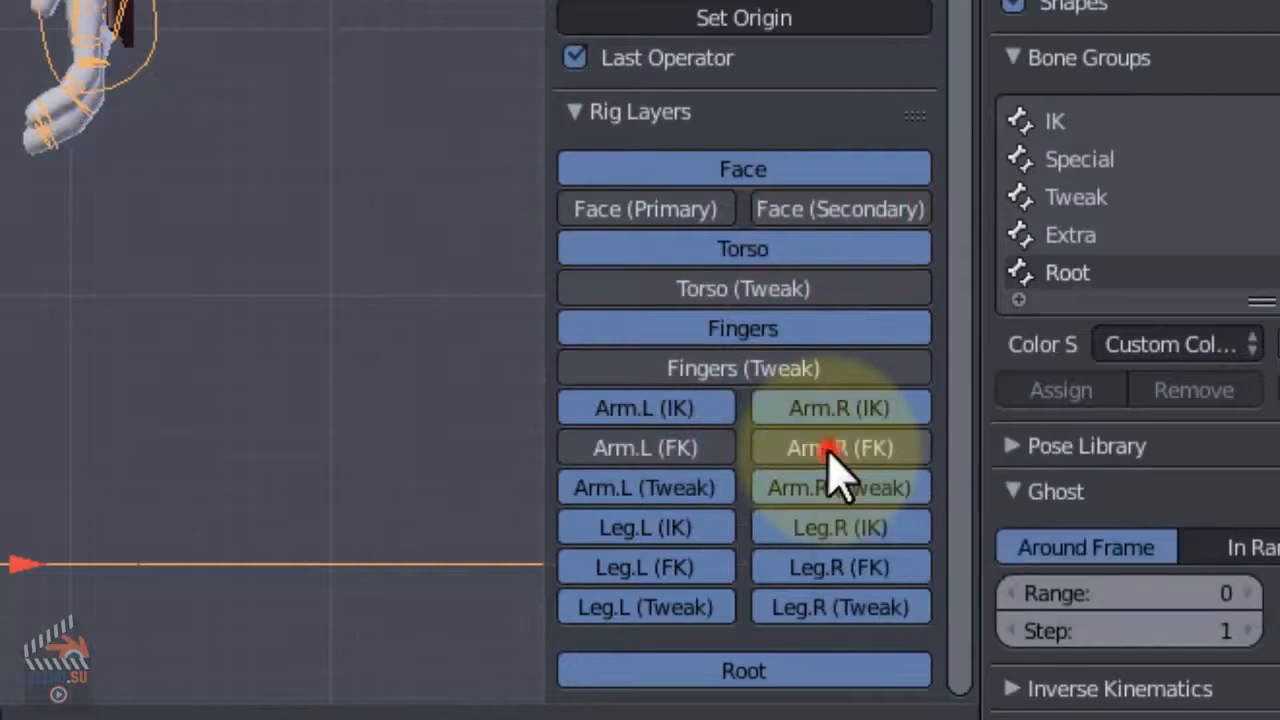
pyautogui.click(703, 578)
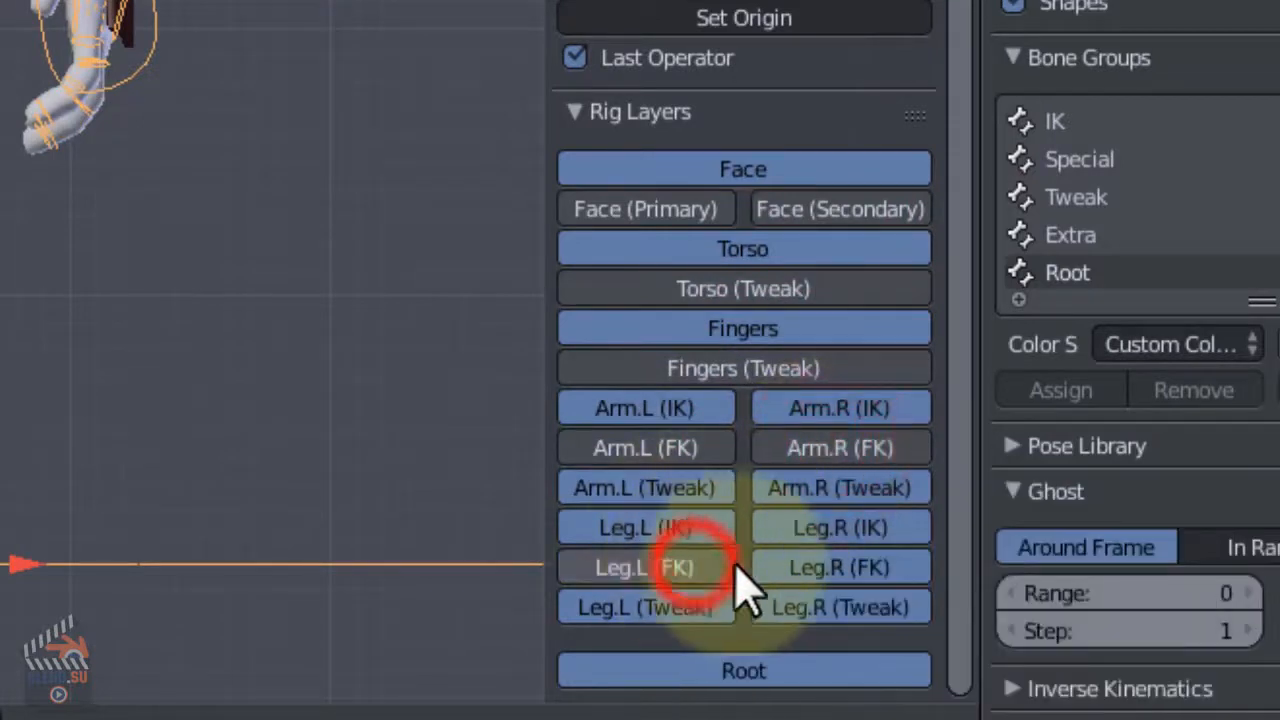
pyautogui.click(870, 568)
pyautogui.moveTo(714, 488); pyautogui.dragTo(882, 482)
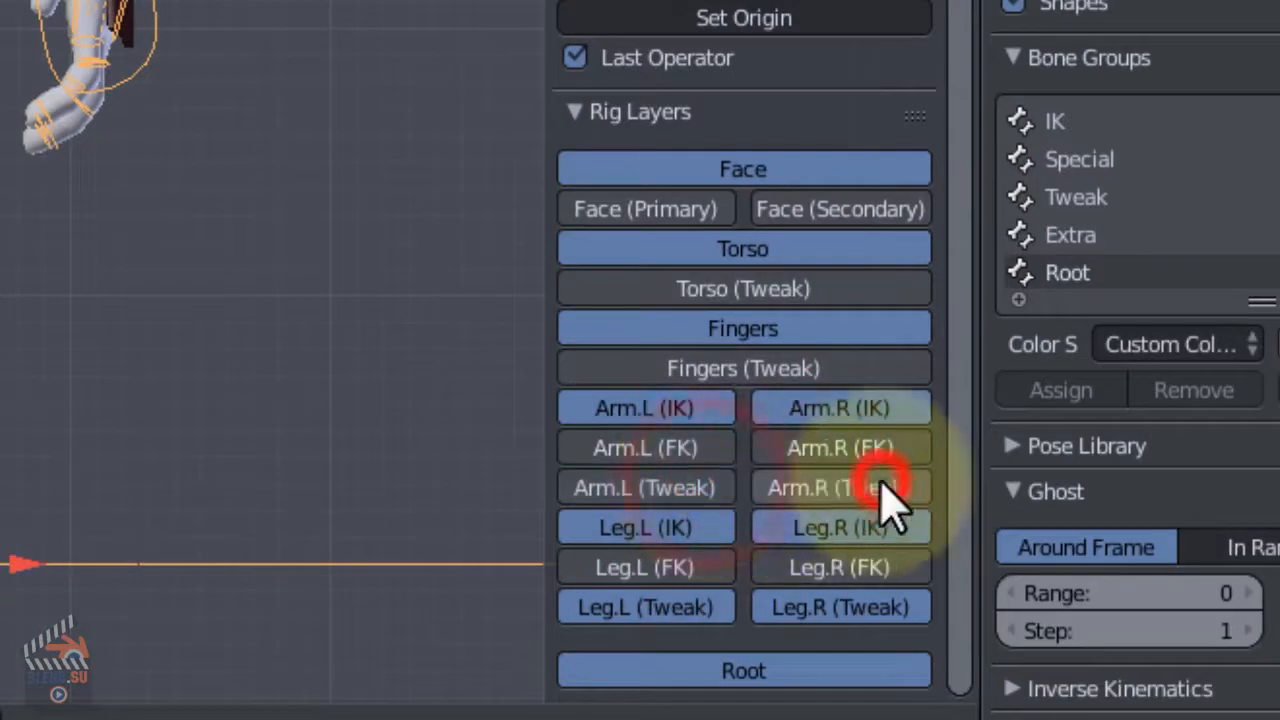
pyautogui.moveTo(680, 612); pyautogui.dragTo(849, 612)
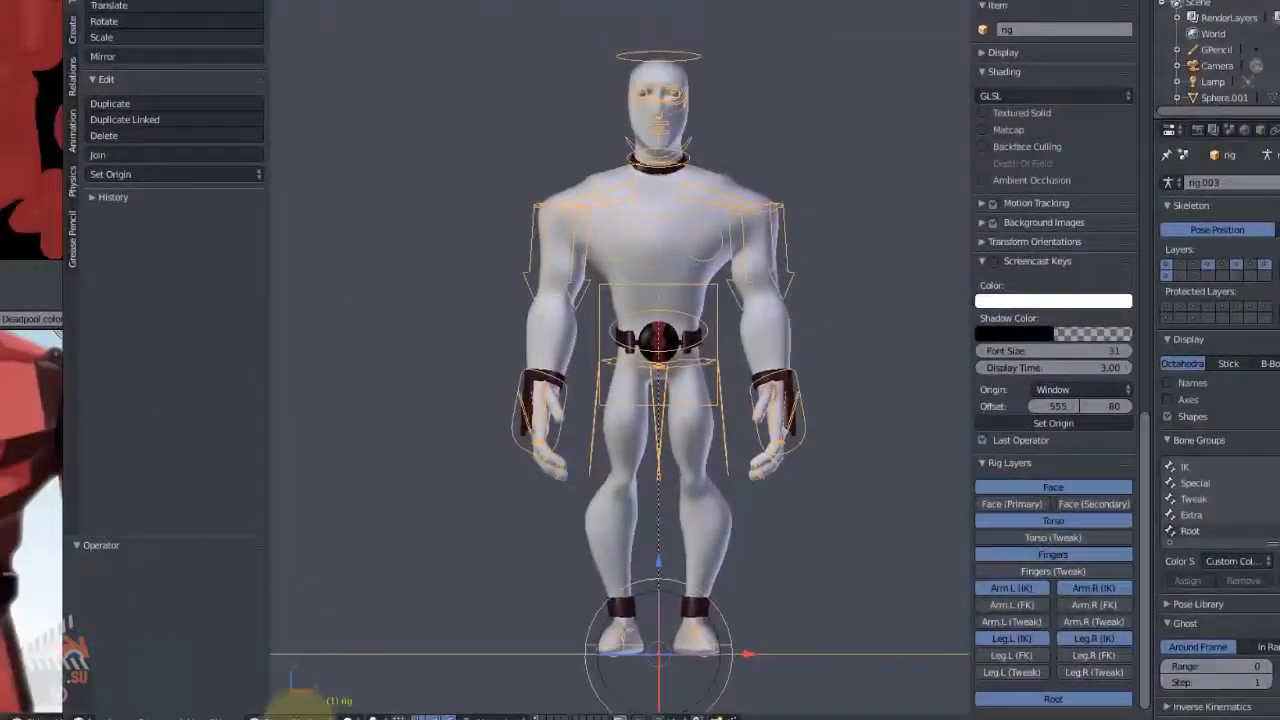
# In Pose Mode, raise both hand IK controls out to the sides and rotate the left hand upward.
pyautogui.click(300, 714)
pyautogui.click(300, 678)
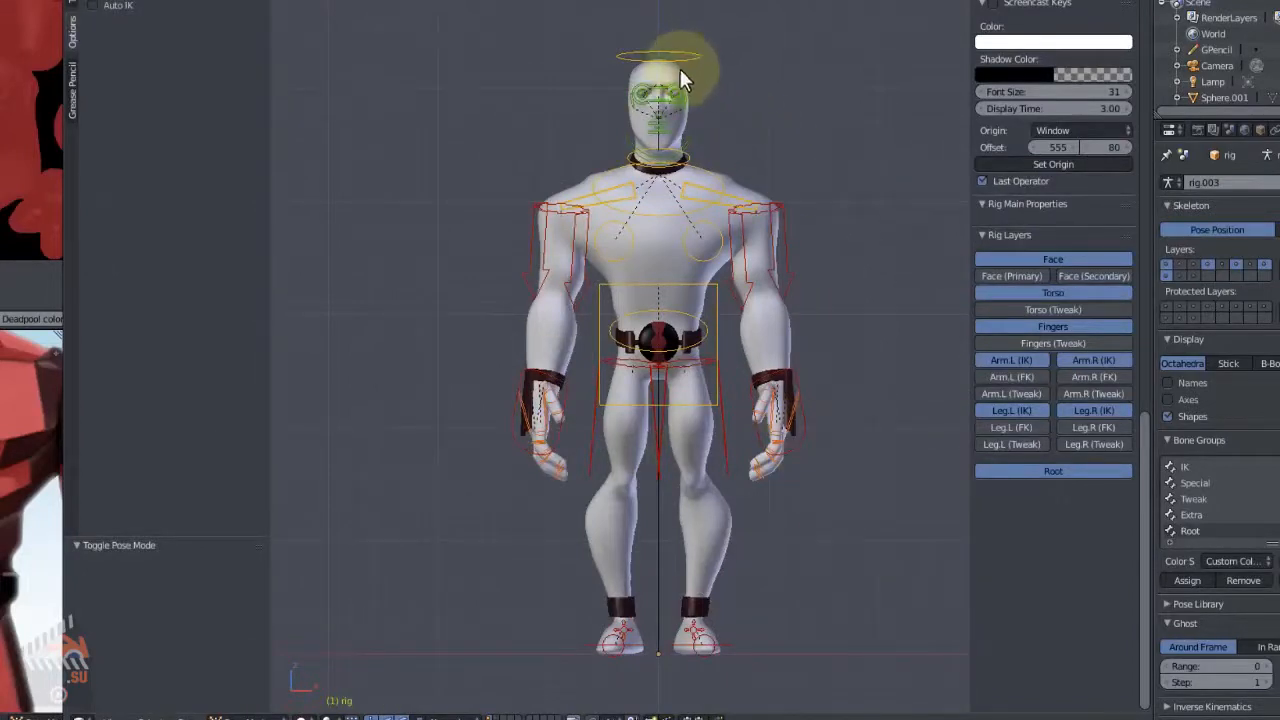
pyautogui.rightClick(800, 425)
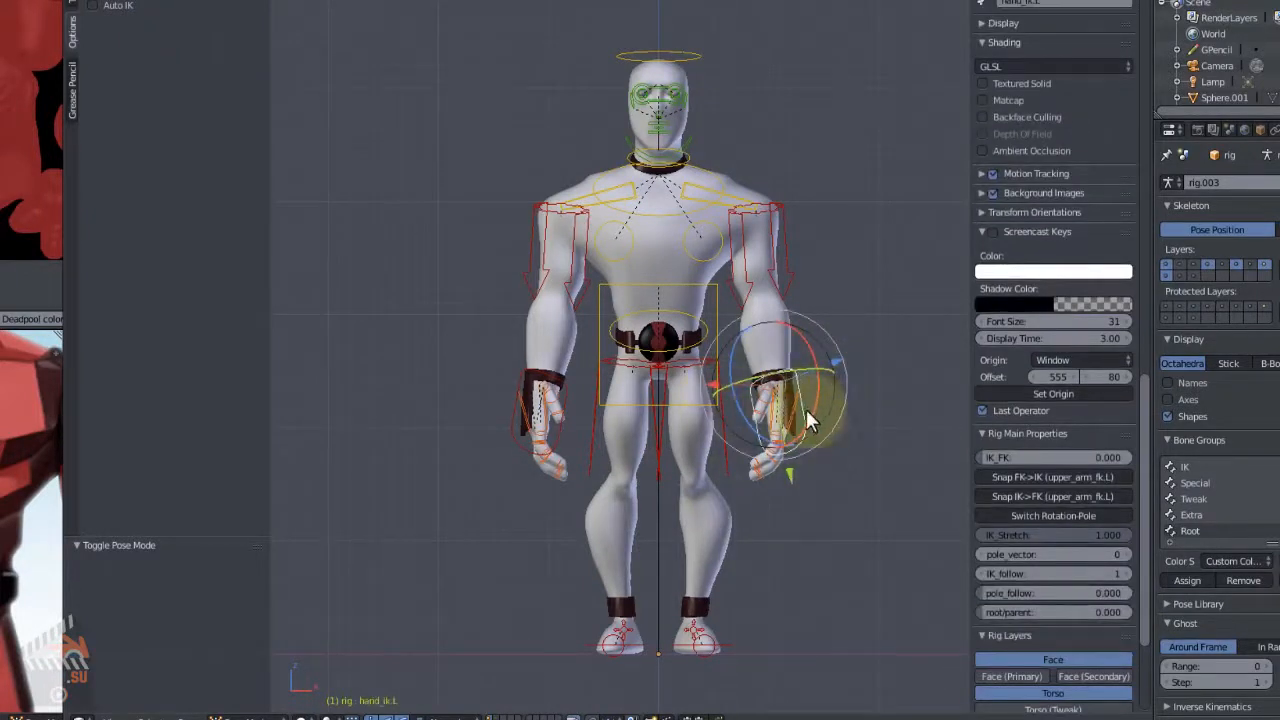
pyautogui.press('g')
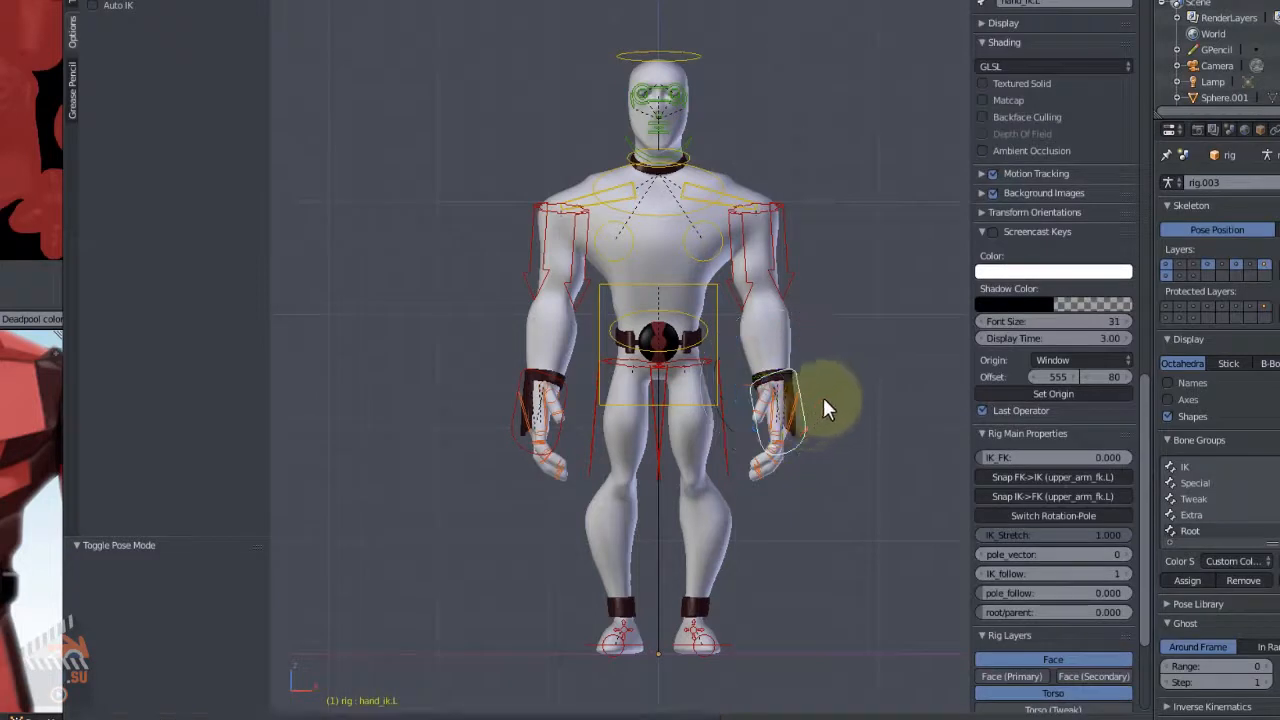
pyautogui.click(894, 245)
pyautogui.press('t')
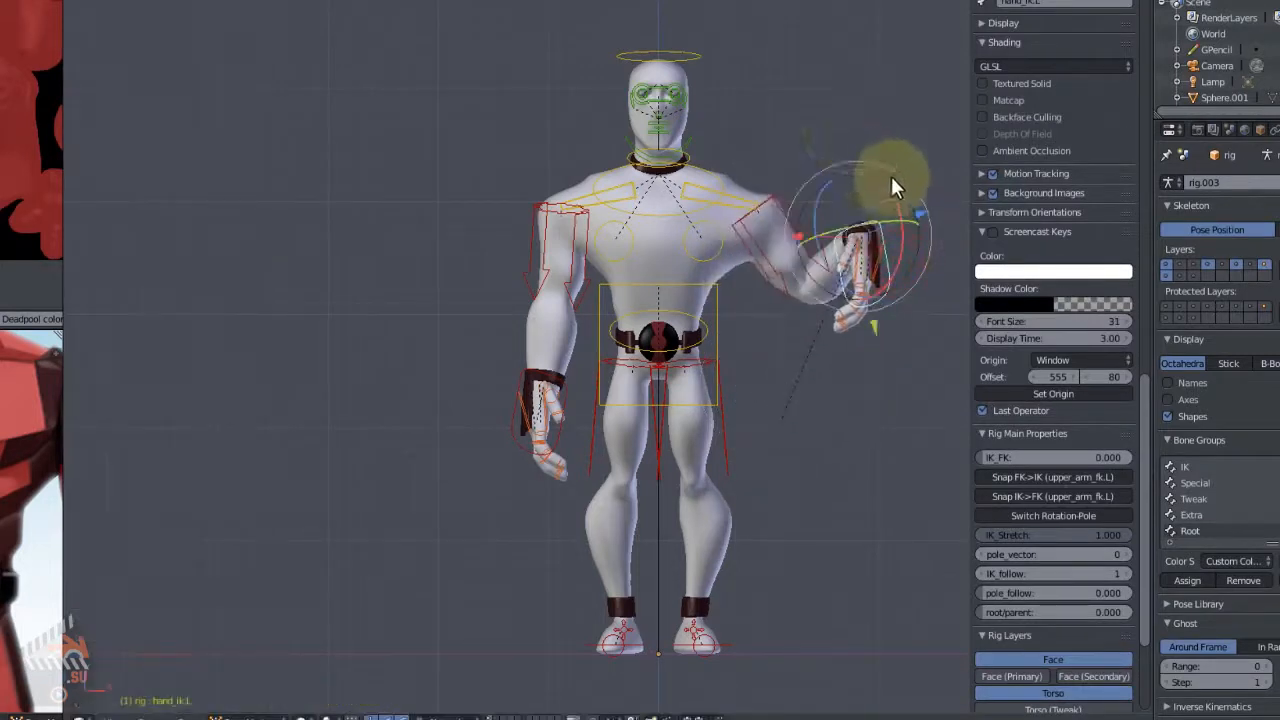
pyautogui.press('r')
pyautogui.click(803, 317)
pyautogui.rightClick(567, 386)
pyautogui.press('g')
pyautogui.click(482, 308)
# Tilt the torso control sideways and rotate the chest control to test the body's deformation.
pyautogui.rightClick(734, 346)
pyautogui.press('r')
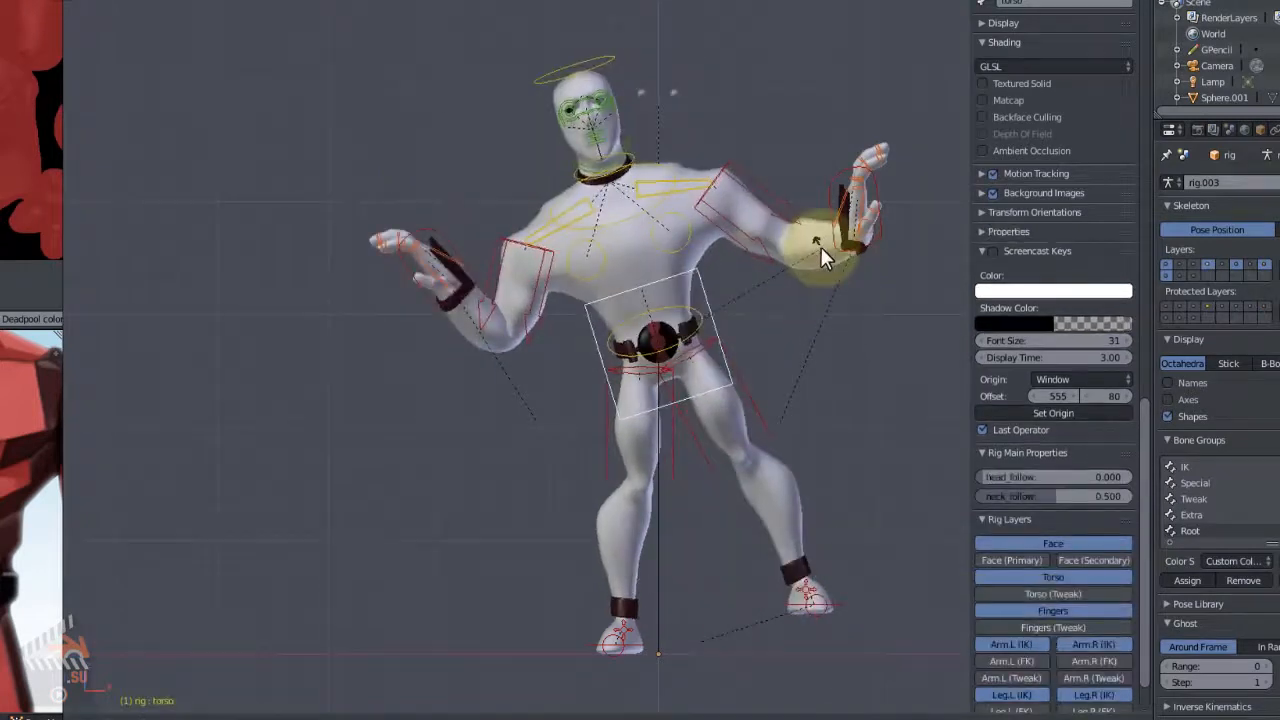
pyautogui.click(821, 247)
pyautogui.rightClick(667, 159)
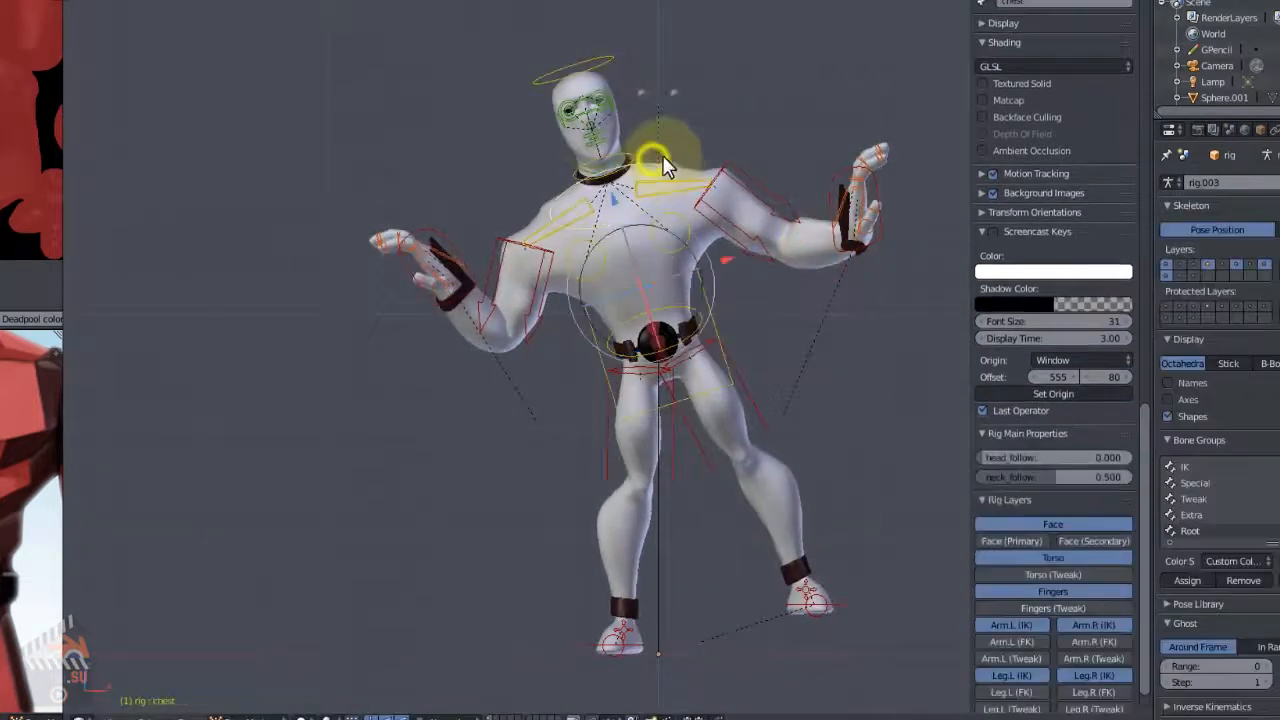
pyautogui.press('r')
pyautogui.click(736, 141)
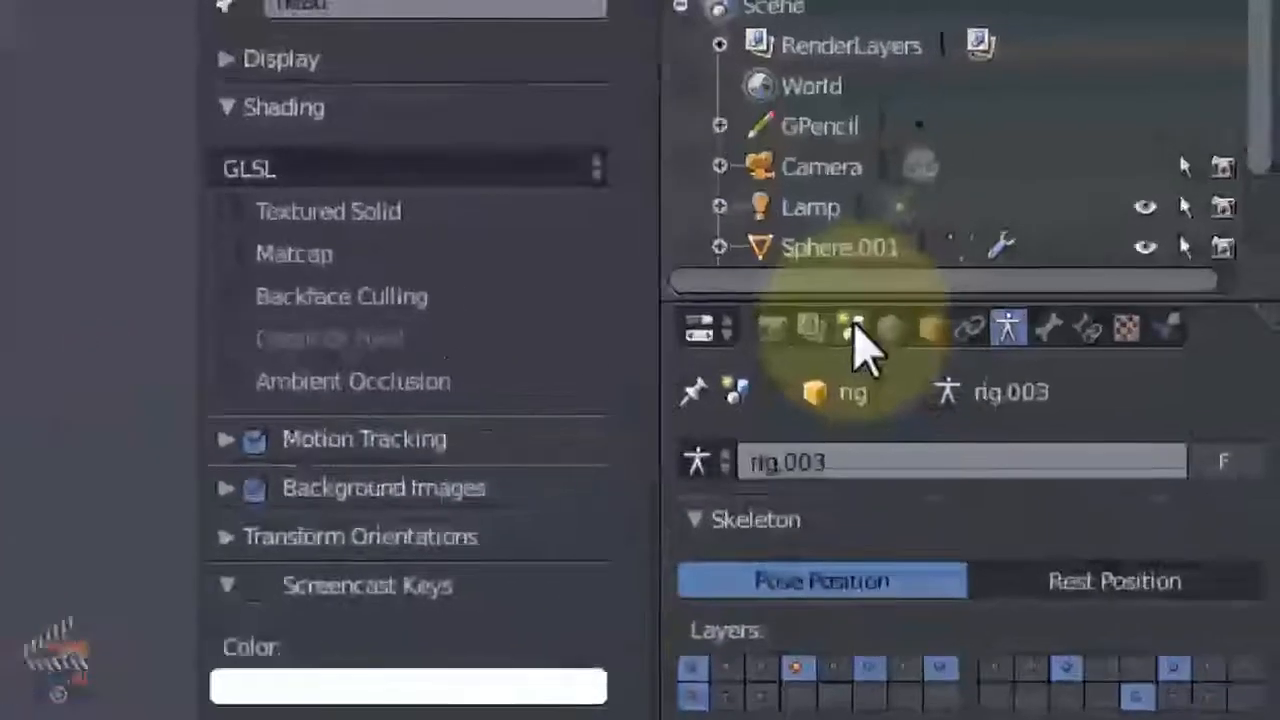
# Enable Simplify for the scene and set the viewport subdivision to 0.
pyautogui.click(851, 326)
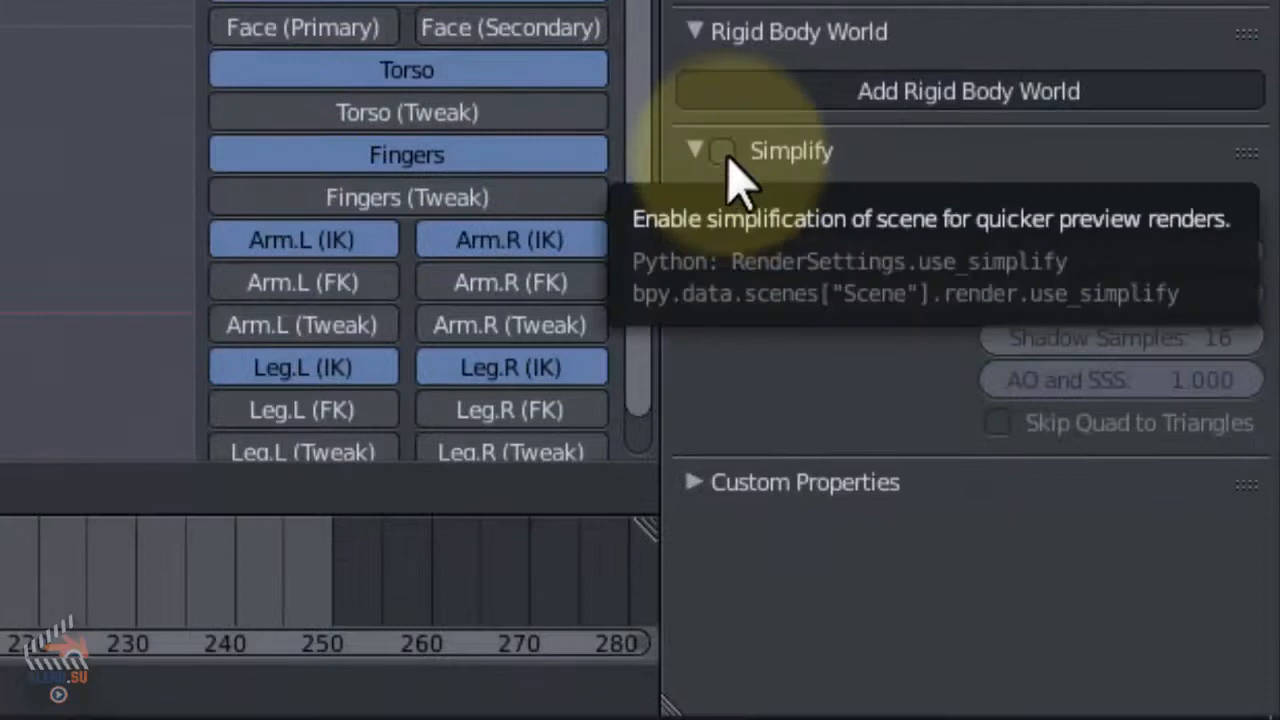
pyautogui.click(722, 152)
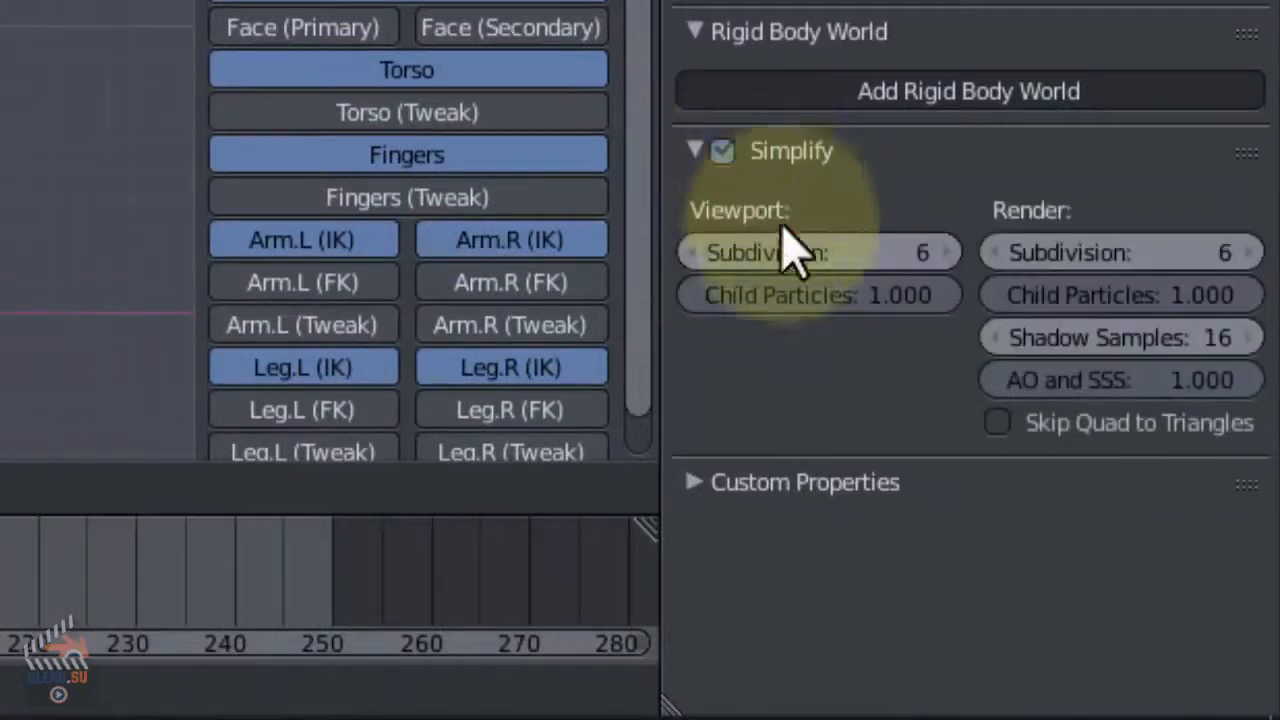
pyautogui.click(873, 253)
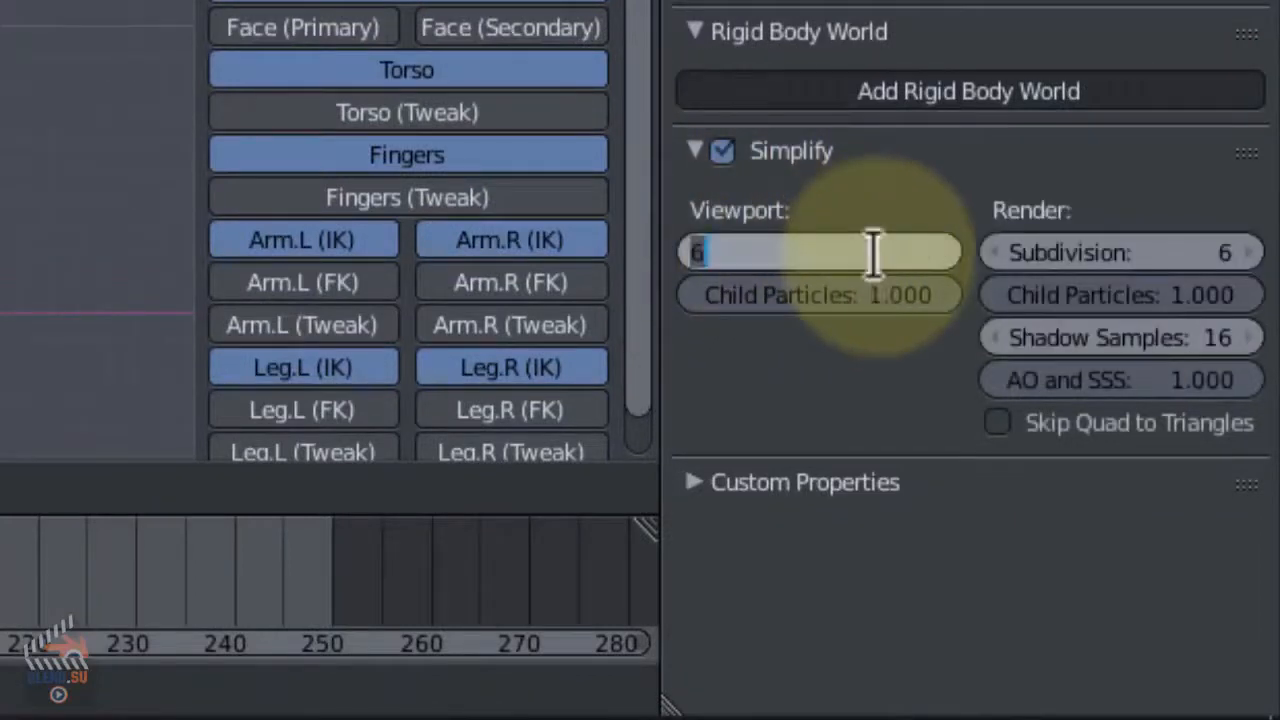
pyautogui.write('0')
pyautogui.press('Return')
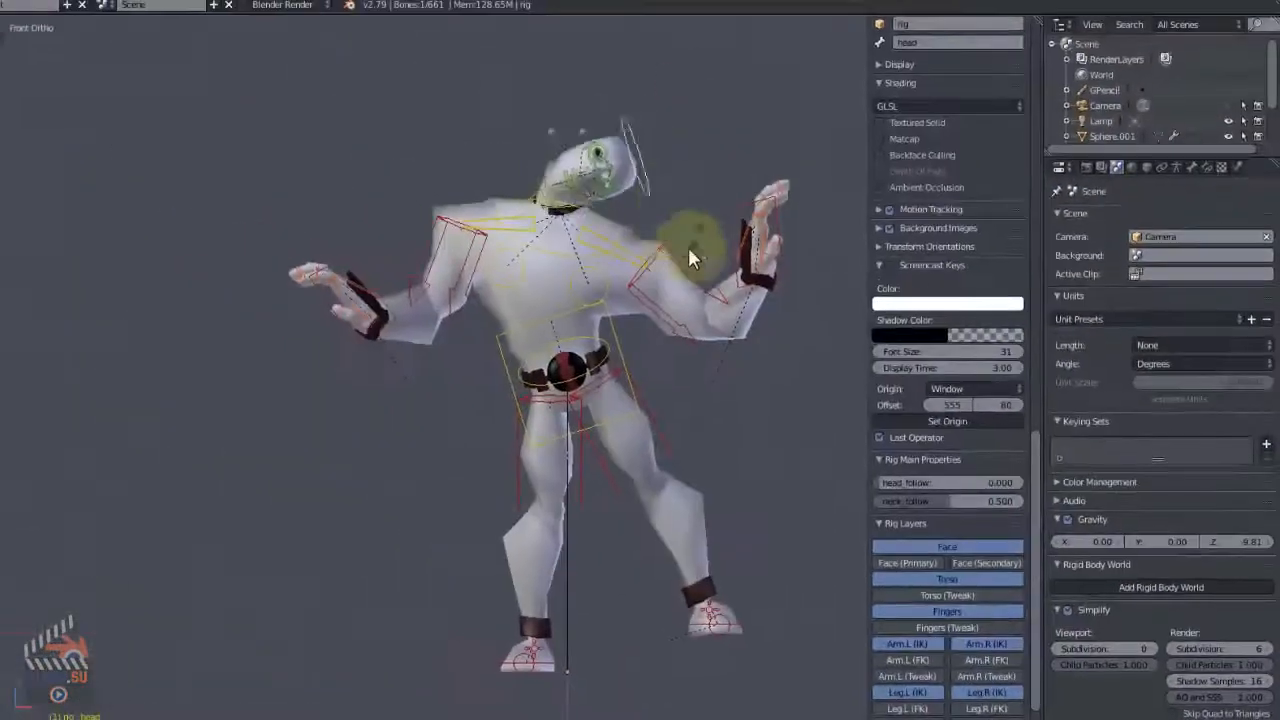
# Tilt the head and rotate the chest control, checking whether the eyeballs follow the head.
pyautogui.click(666, 223)
pyautogui.rightClick(616, 241)
pyautogui.press('r')
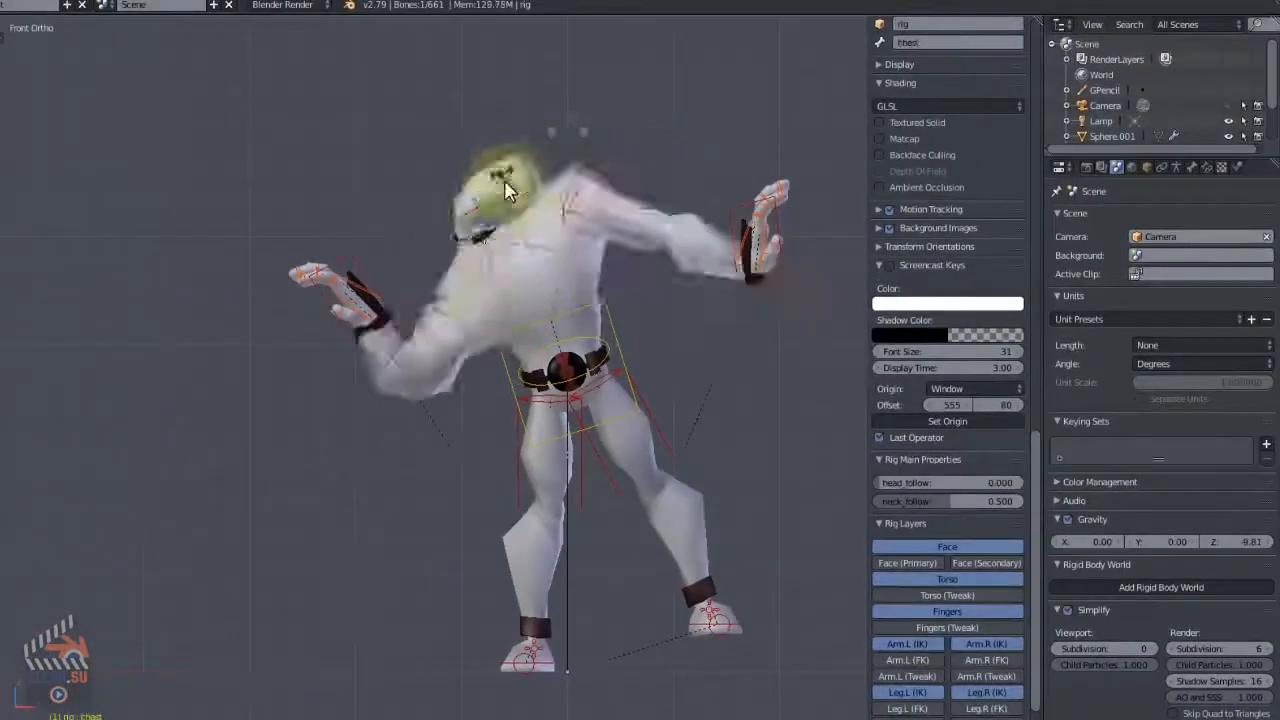
pyautogui.click(556, 152)
pyautogui.scroll(7, 550, 165)
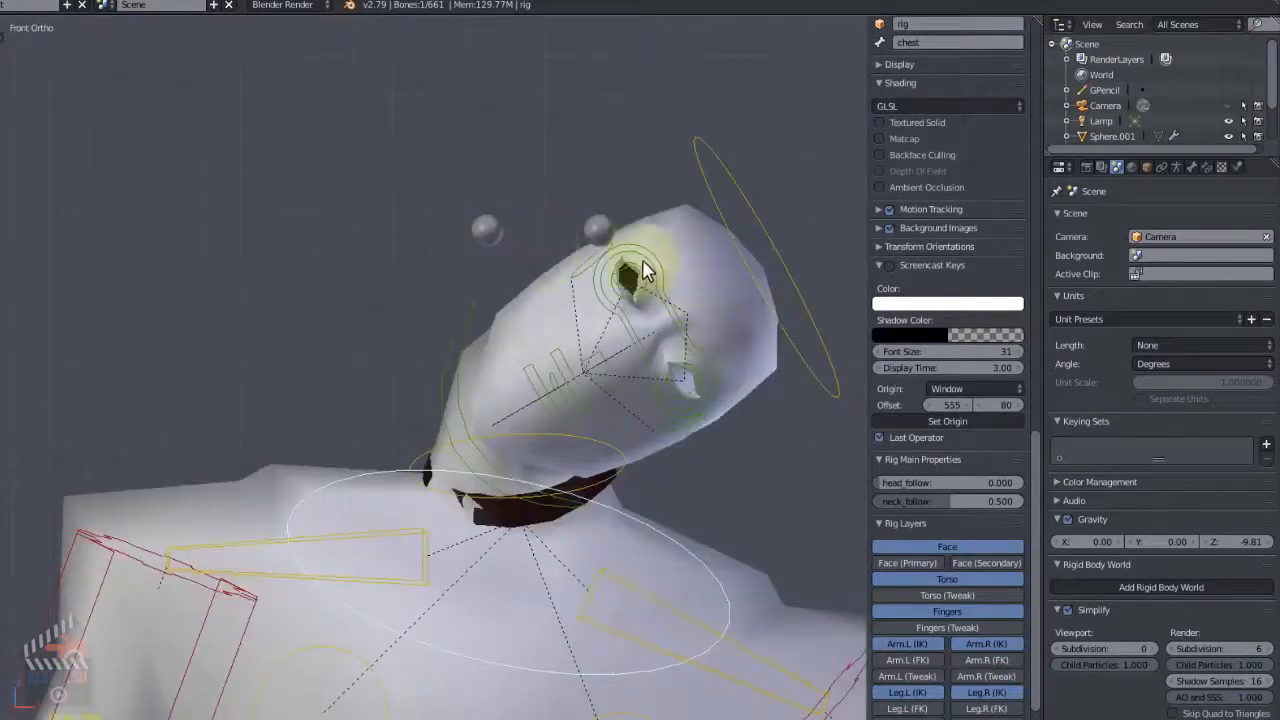
pyautogui.scroll(-6, 549, 329)
pyautogui.scroll(-2, 549, 329)
pyautogui.keyDown('shift'); pyautogui.moveTo(636, 338); pyautogui.dragTo(599, 245, button='middle'); pyautogui.keyUp('shift')
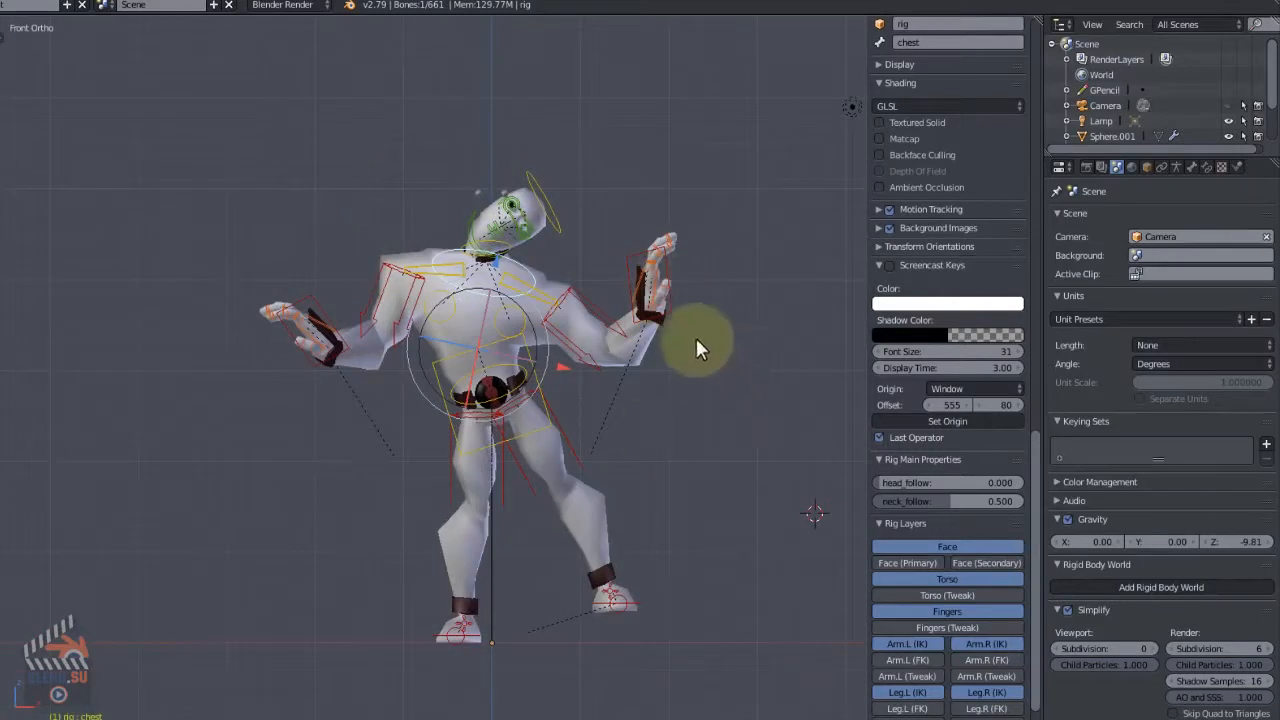
# Clear the rotation and location of all visible pose bones to restore the rest pose, leaving nothing selected.
pyautogui.press('a')
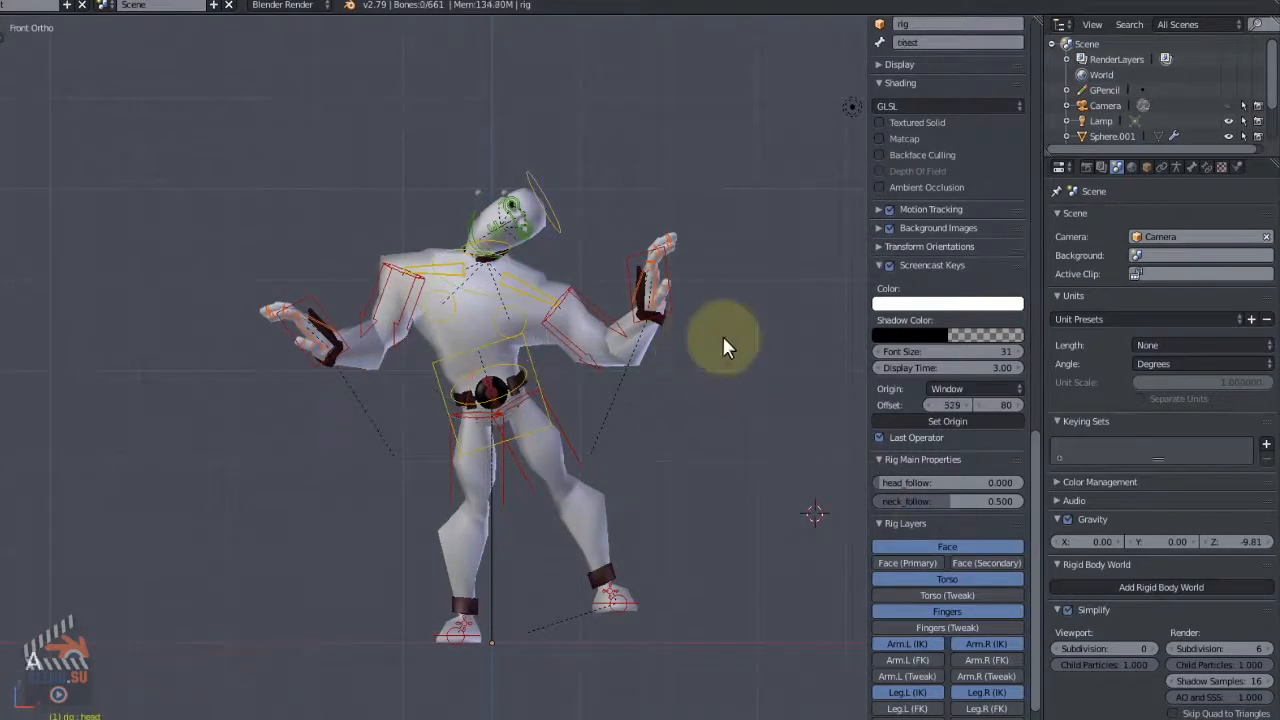
pyautogui.press('a')
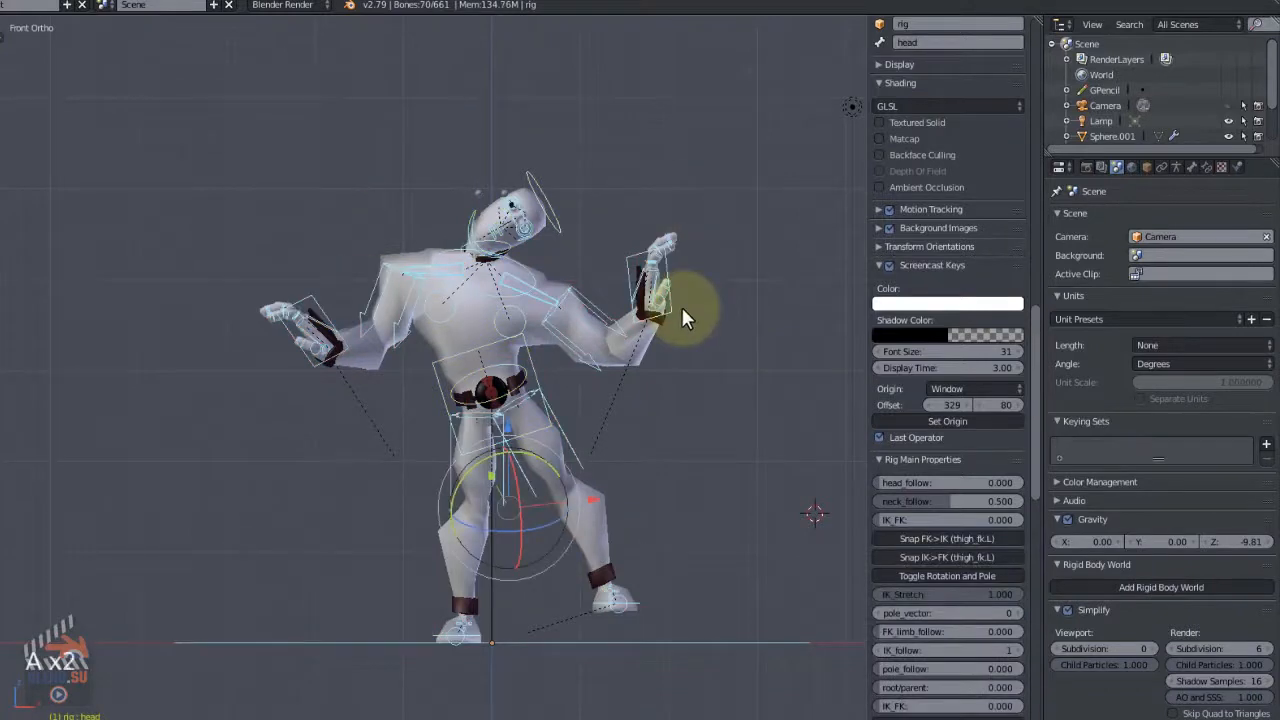
pyautogui.hotkey('alt', 'r')
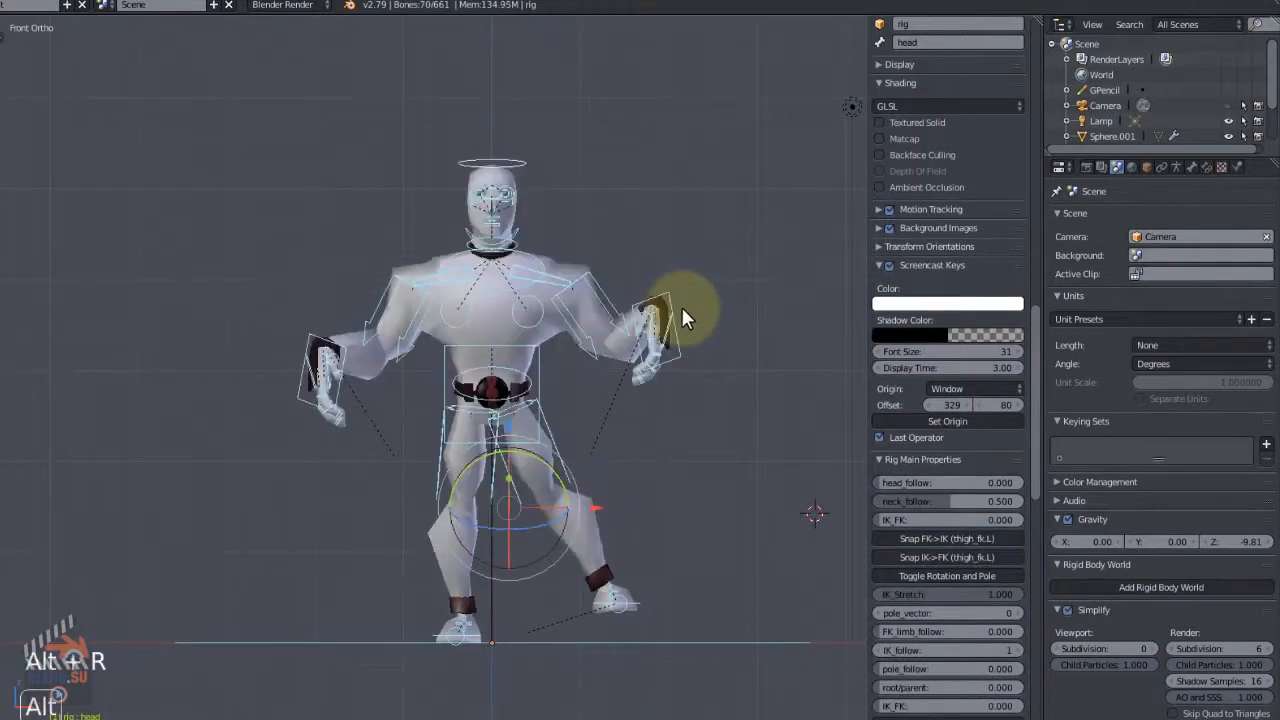
pyautogui.hotkey('alt', 'g')
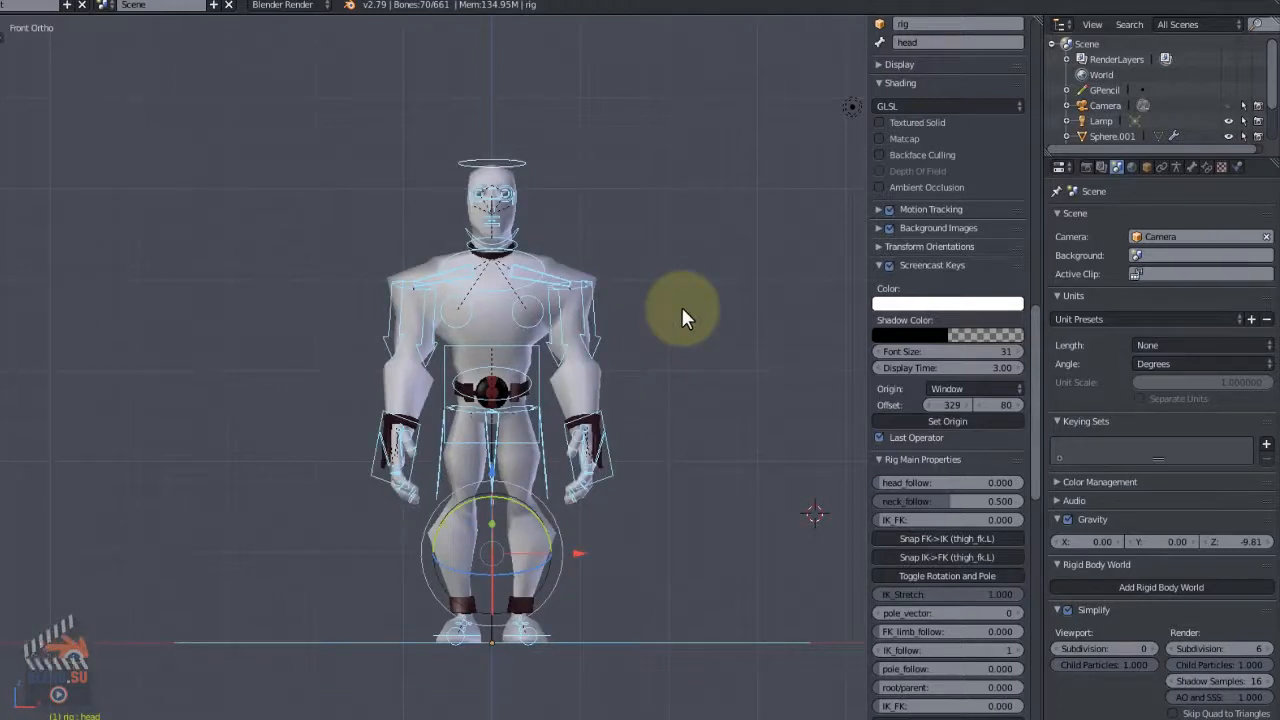
pyautogui.press('a')
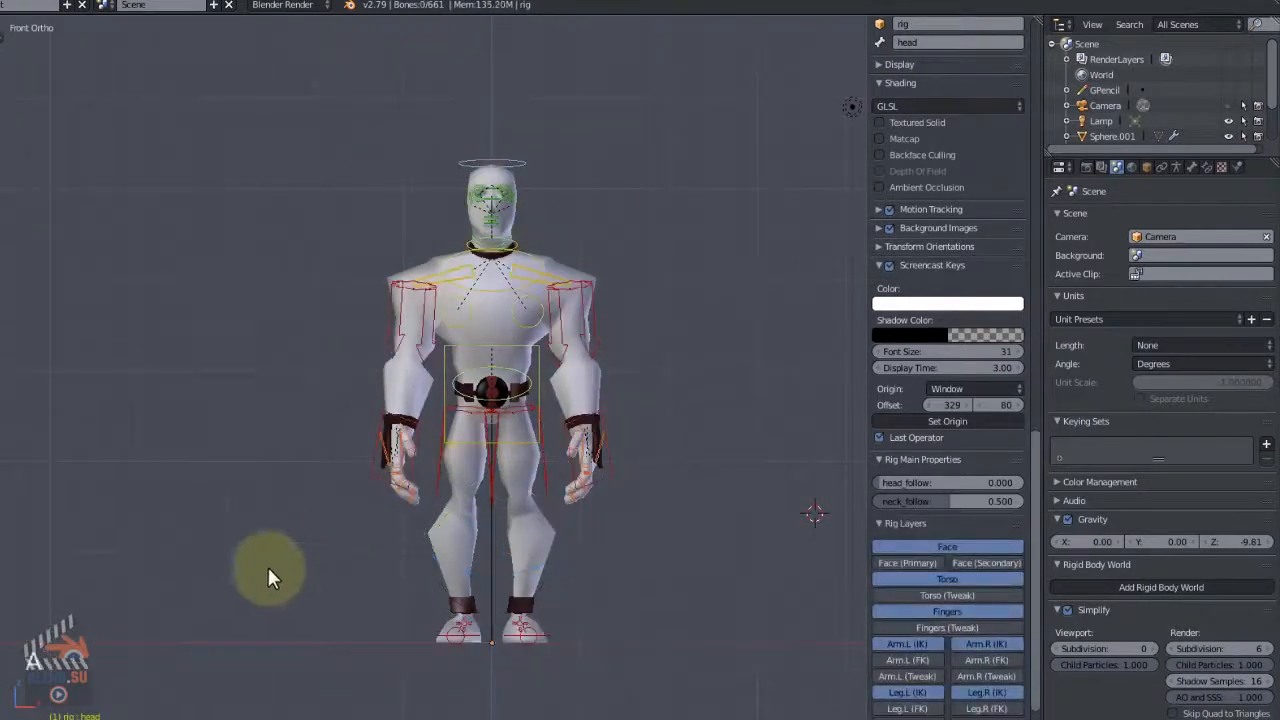
# In Object Mode, select the eyeballs object inside the head and switch to wireframe display.
pyautogui.scroll(14, 494, 194)
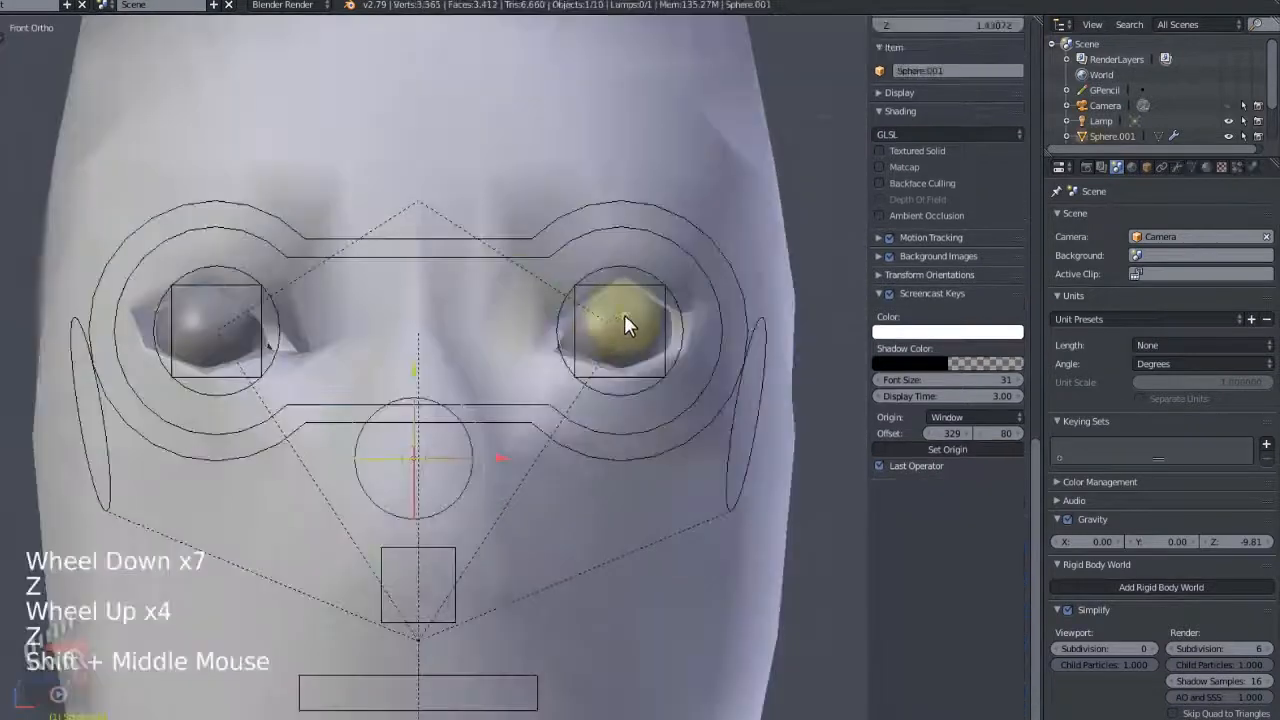
pyautogui.rightClick(624, 315)
pyautogui.scroll(1, 624, 315)
pyautogui.rightClick(631, 317)
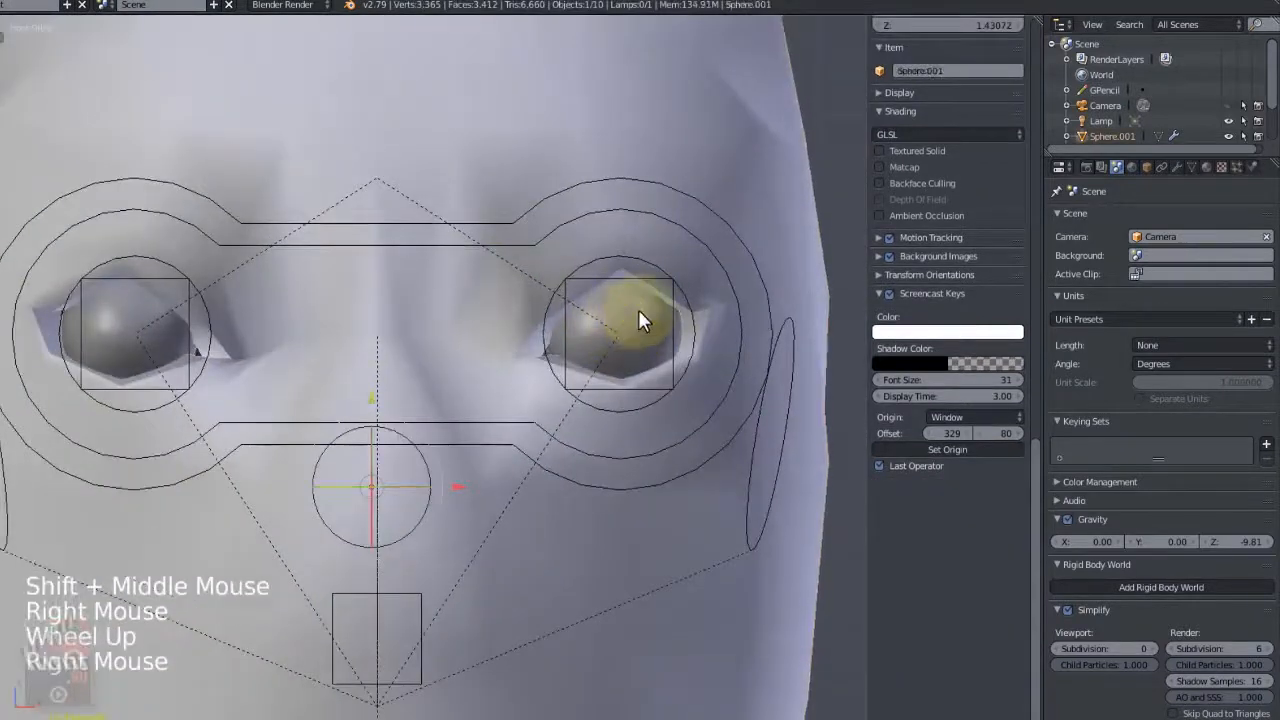
pyautogui.press('z')
pyautogui.scroll(-2, 638, 309)
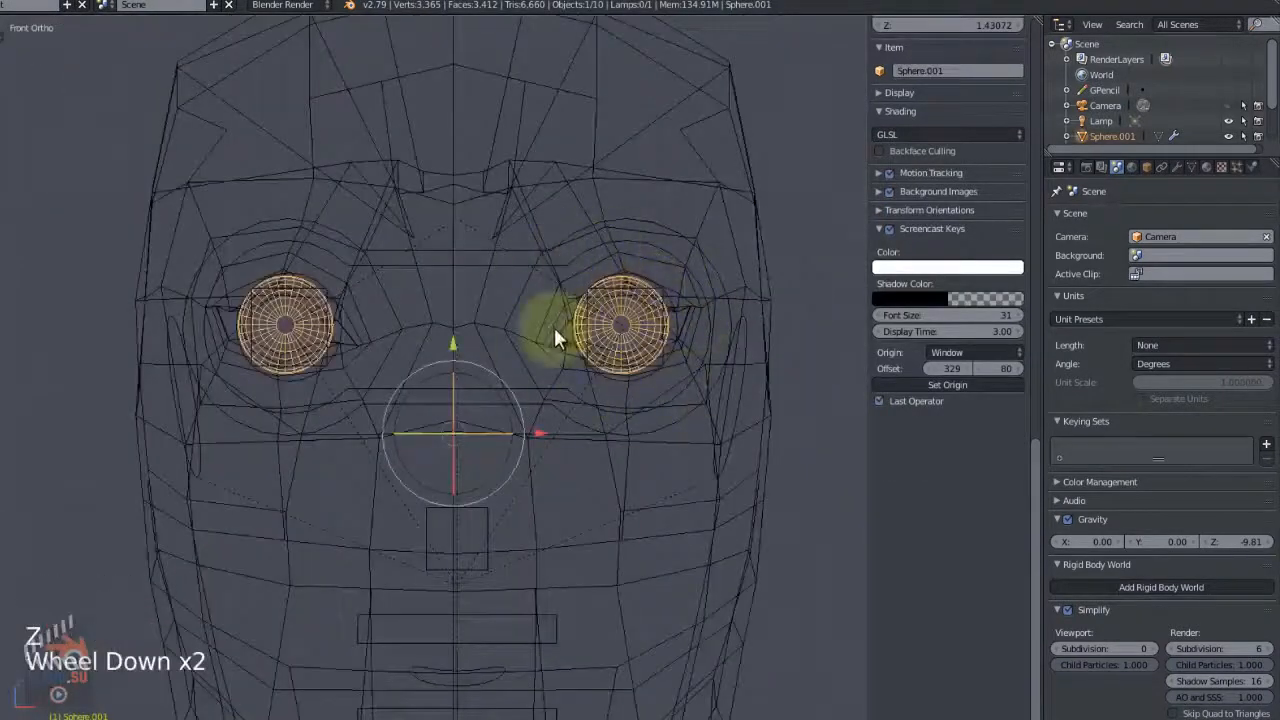
# Apply the Mirror modifier on the eyeballs object.
pyautogui.scroll(1, 625, 319)
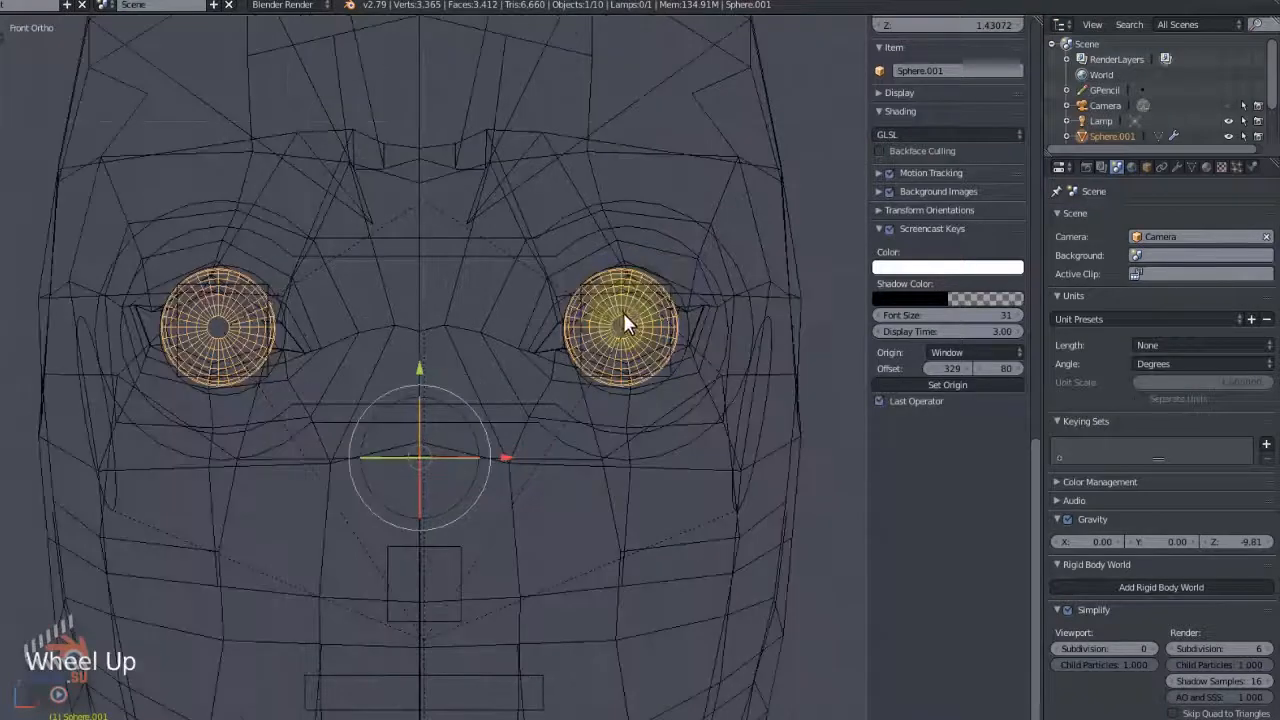
pyautogui.click(1178, 165)
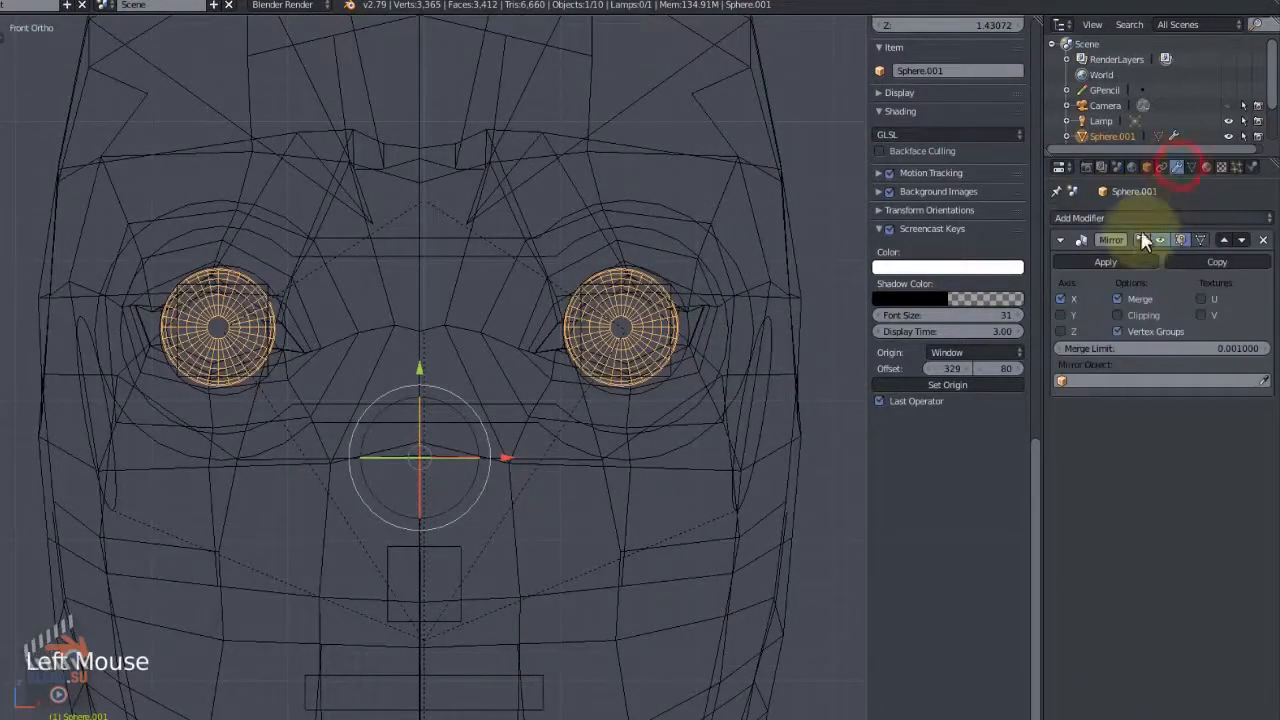
pyautogui.click(1104, 262)
pyautogui.click(644, 331)
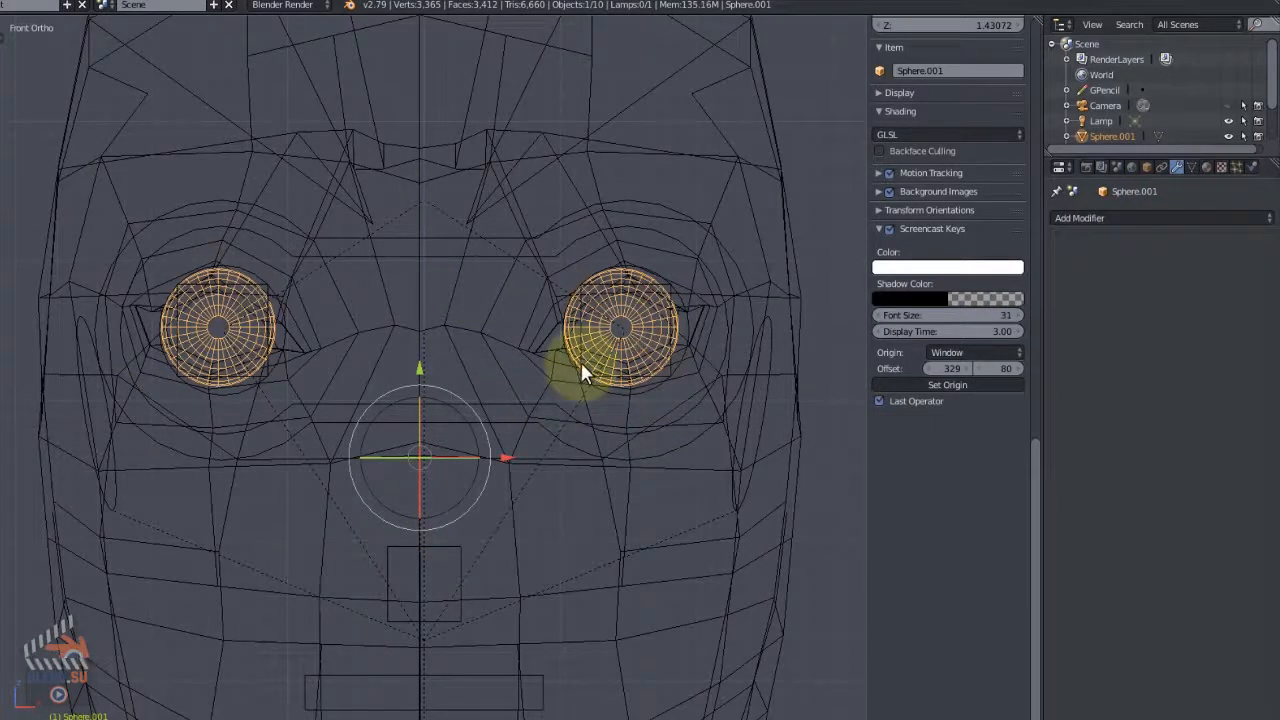
# Separate the eyeballs mesh by loose parts in Edit Mode, and select each eyeball individually in Object Mode to check the split.
pyautogui.press('Tab')
pyautogui.press('p')
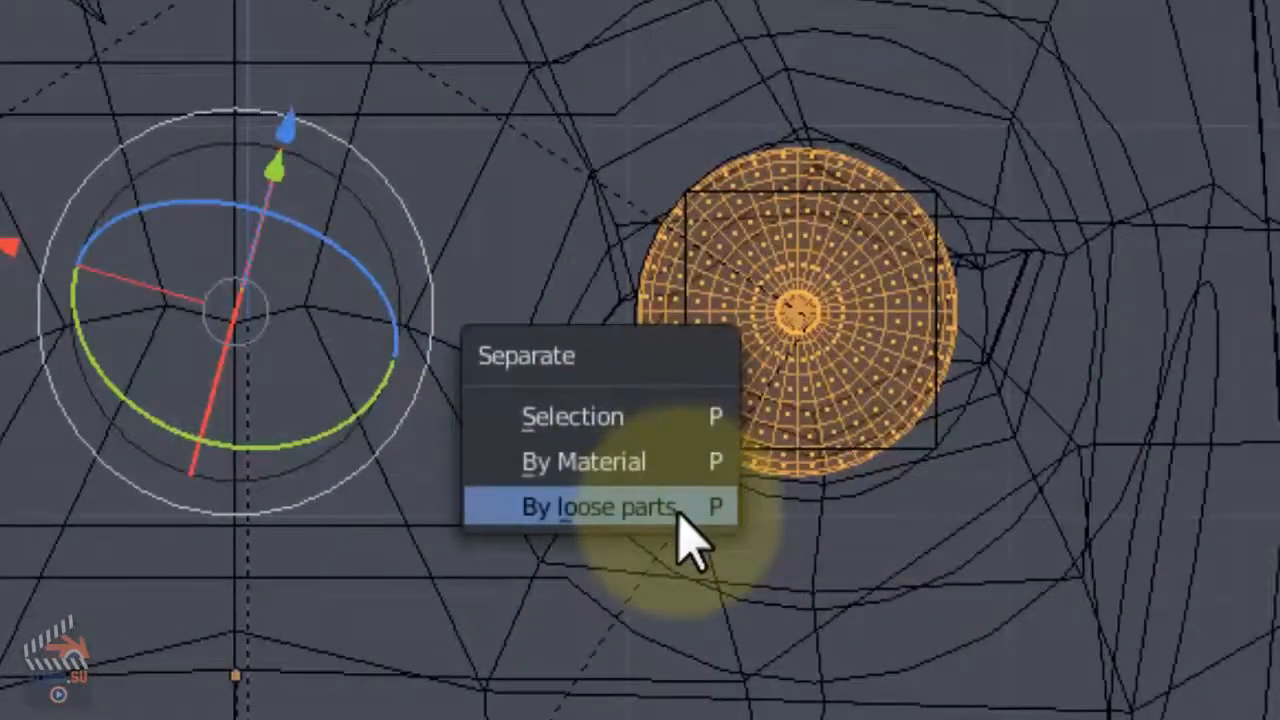
pyautogui.click(683, 507)
pyautogui.press('Tab')
pyautogui.rightClick(800, 315)
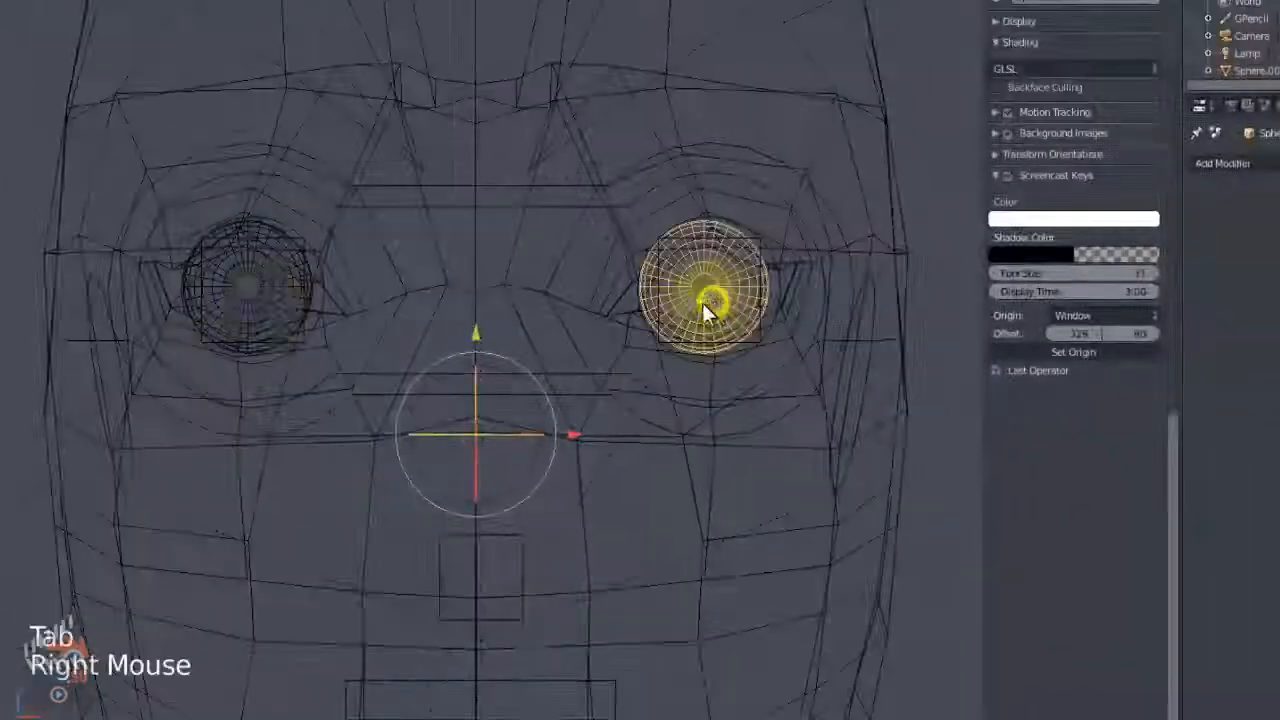
pyautogui.rightClick(250, 297)
pyautogui.rightClick(236, 286)
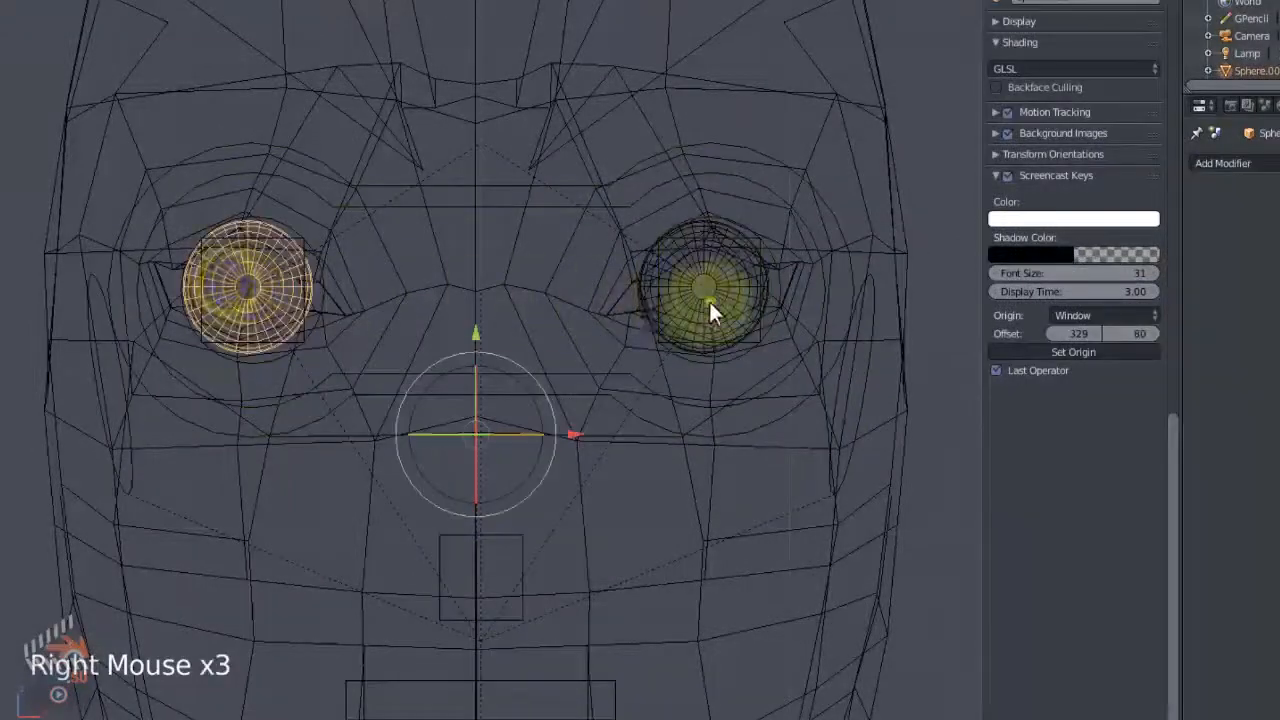
pyautogui.rightClick(271, 291)
pyautogui.rightClick(296, 304)
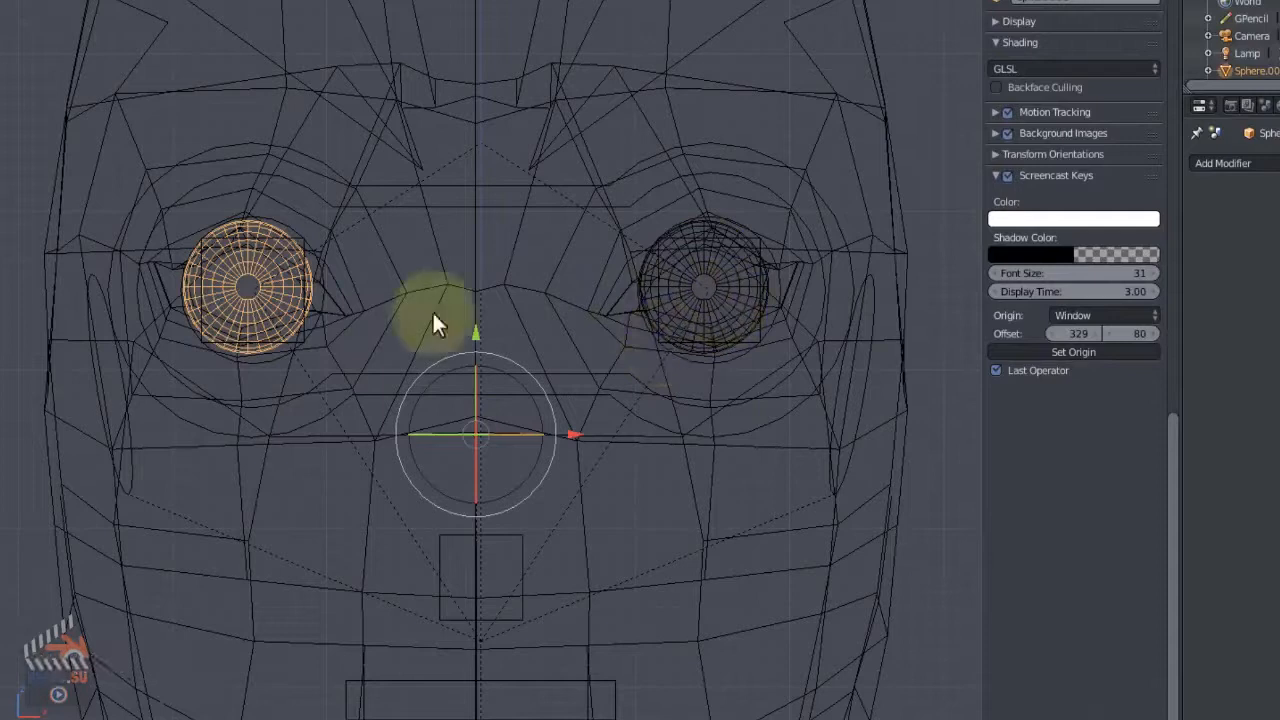
# Select both eyeballs and set their origins with Origin to Geometry.
pyautogui.rightClick(264, 278)
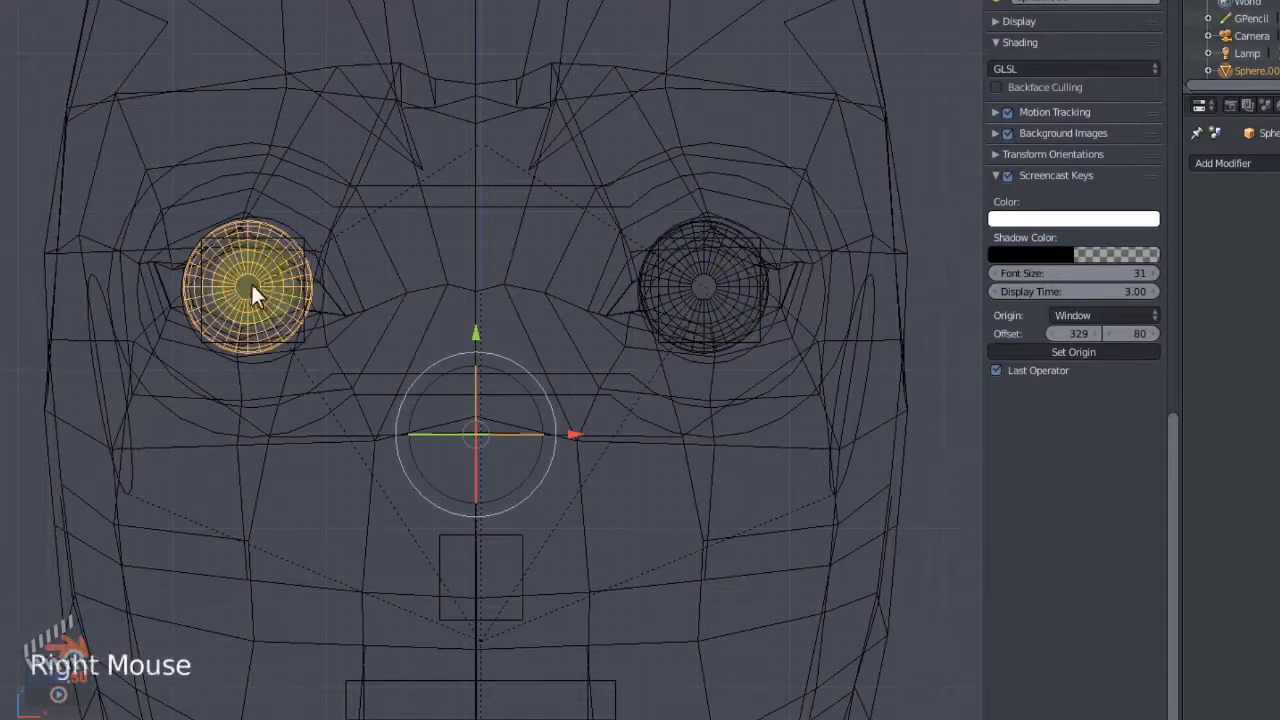
pyautogui.press('shift')
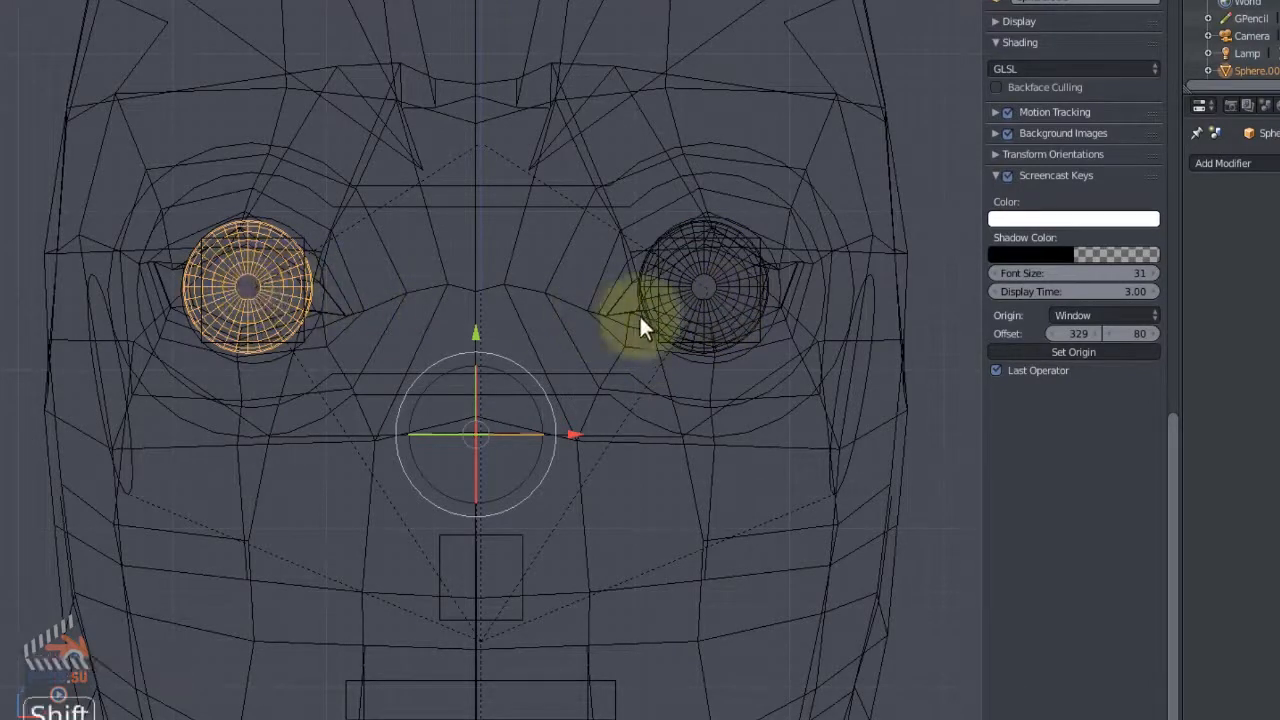
pyautogui.keyDown('shift'); pyautogui.rightClick(717, 287); pyautogui.keyUp('shift')
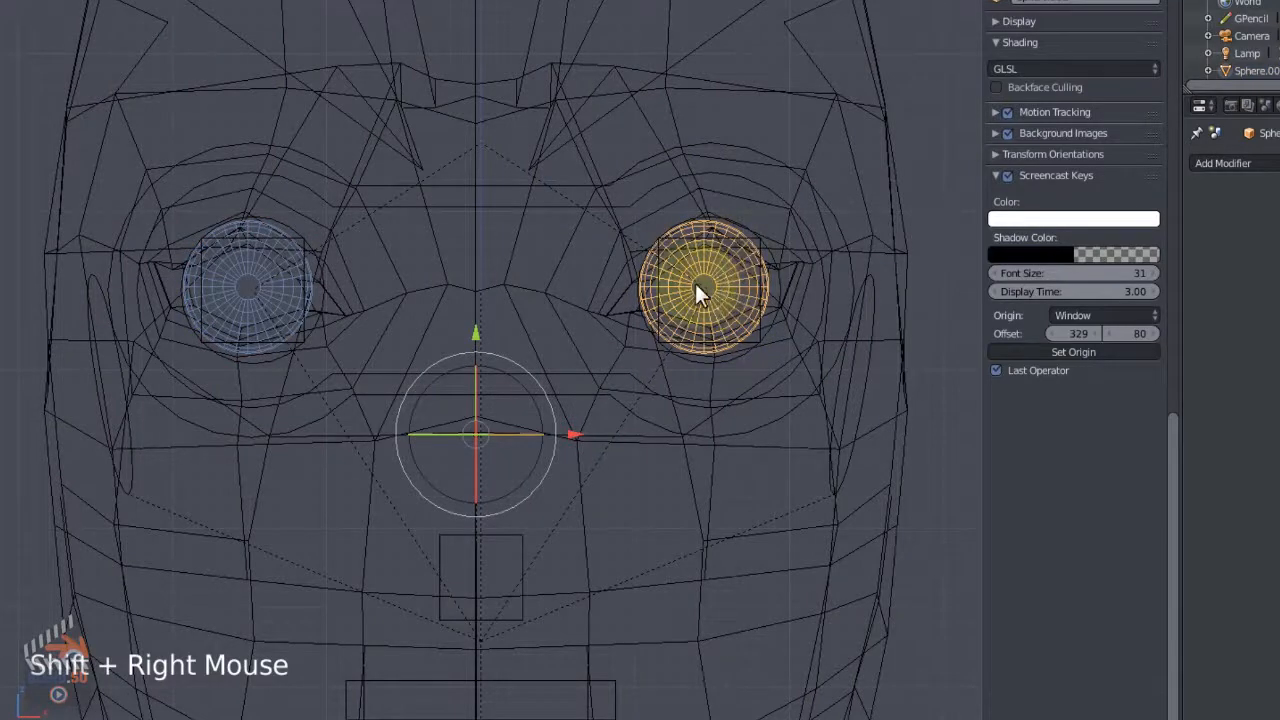
pyautogui.press('t')
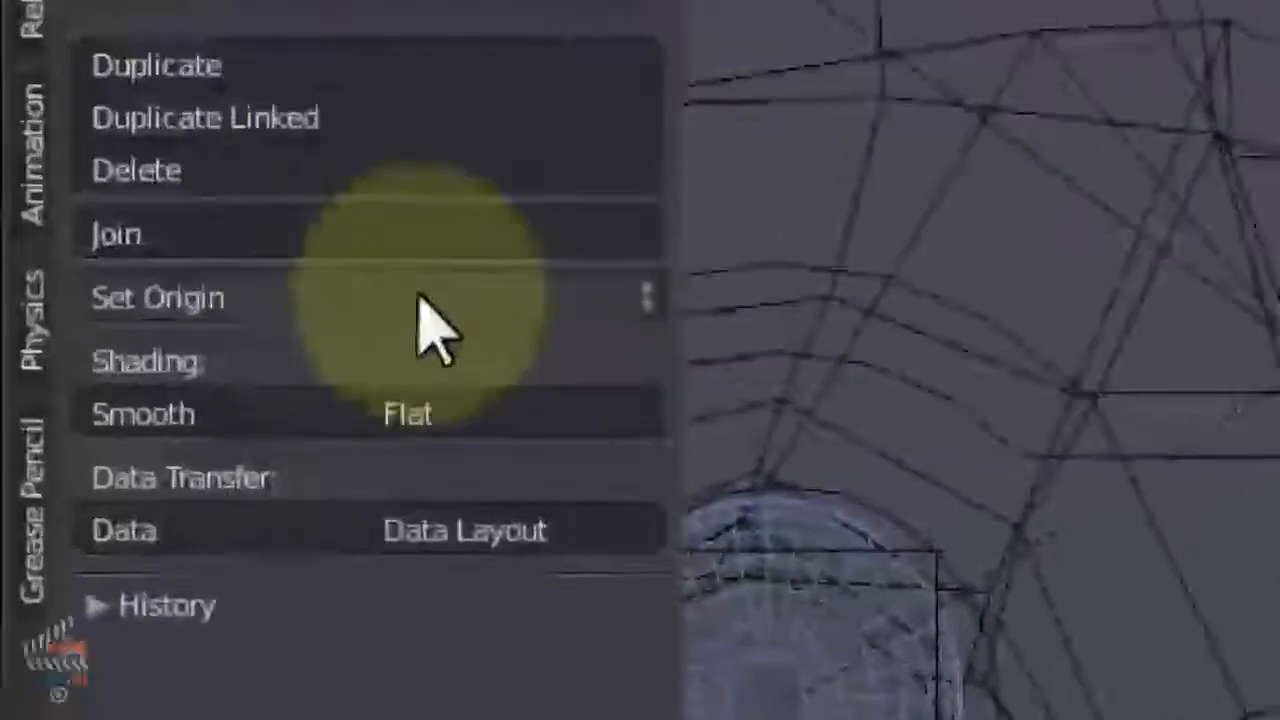
pyautogui.click(137, 152)
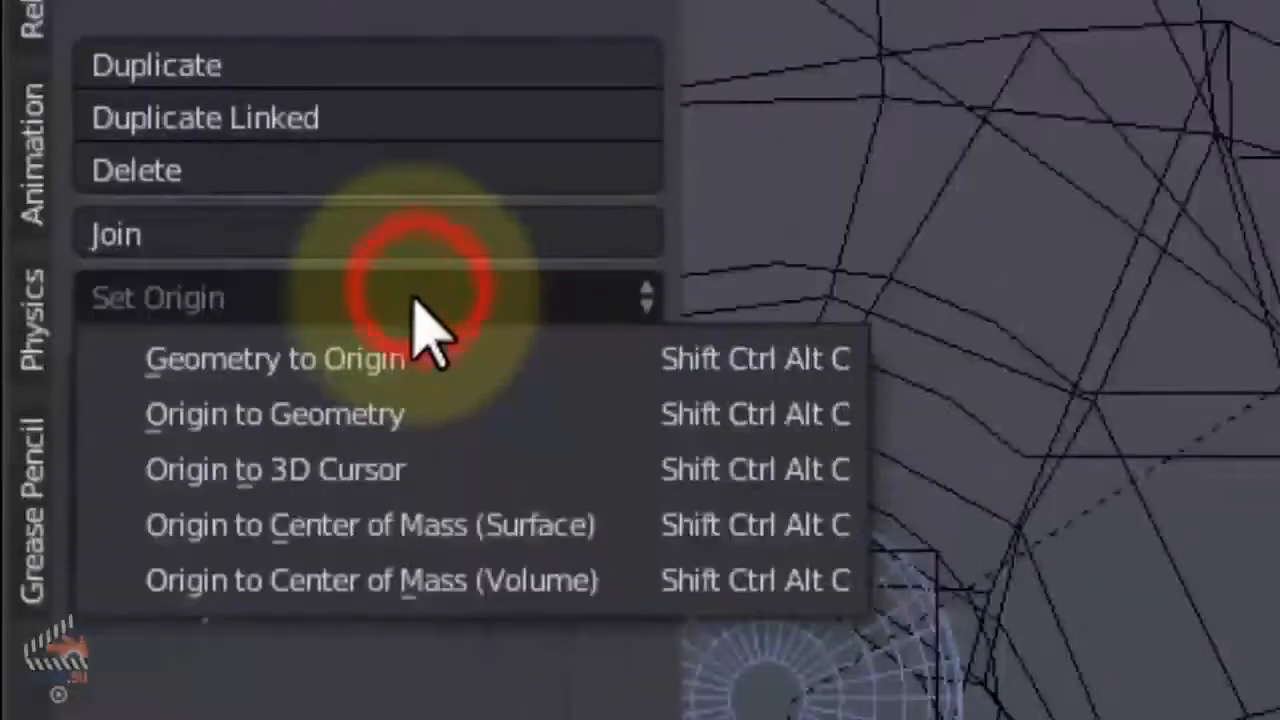
pyautogui.click(412, 414)
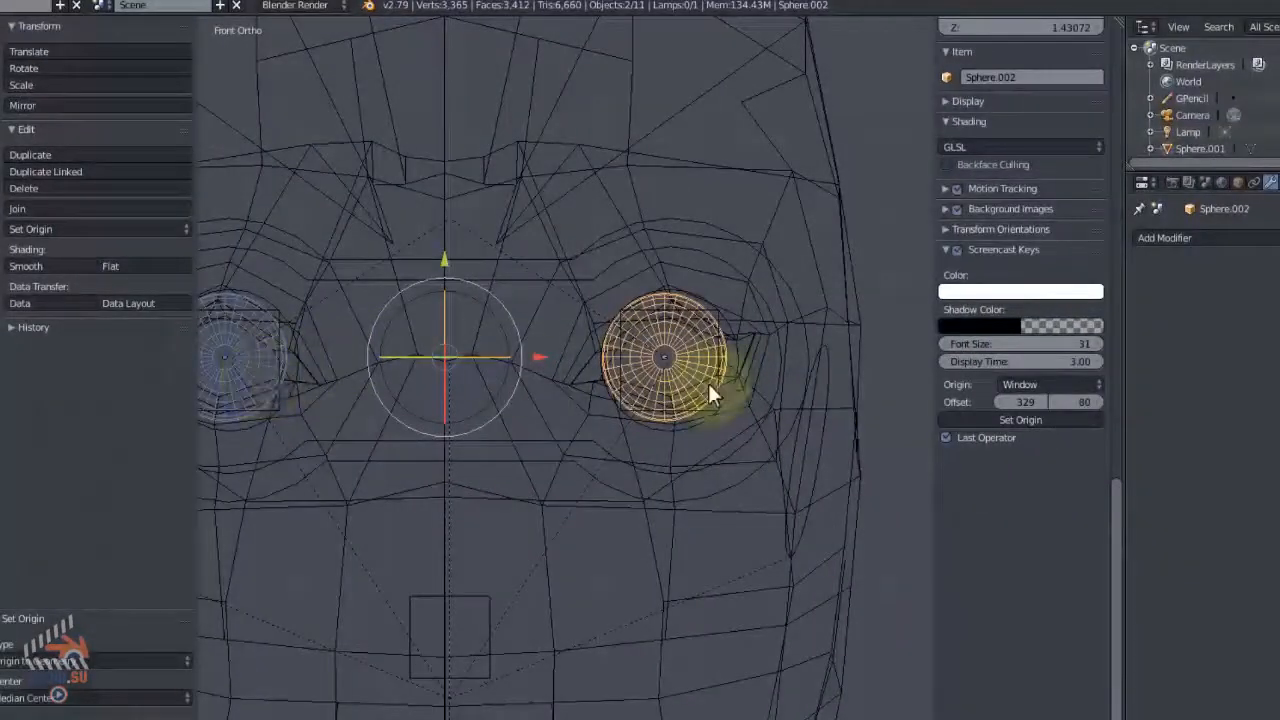
# Parent the character's left eyeball to the rig's master_eye.L bone with the Bone option.
pyautogui.rightClick(671, 365)
pyautogui.rightClick(671, 365)
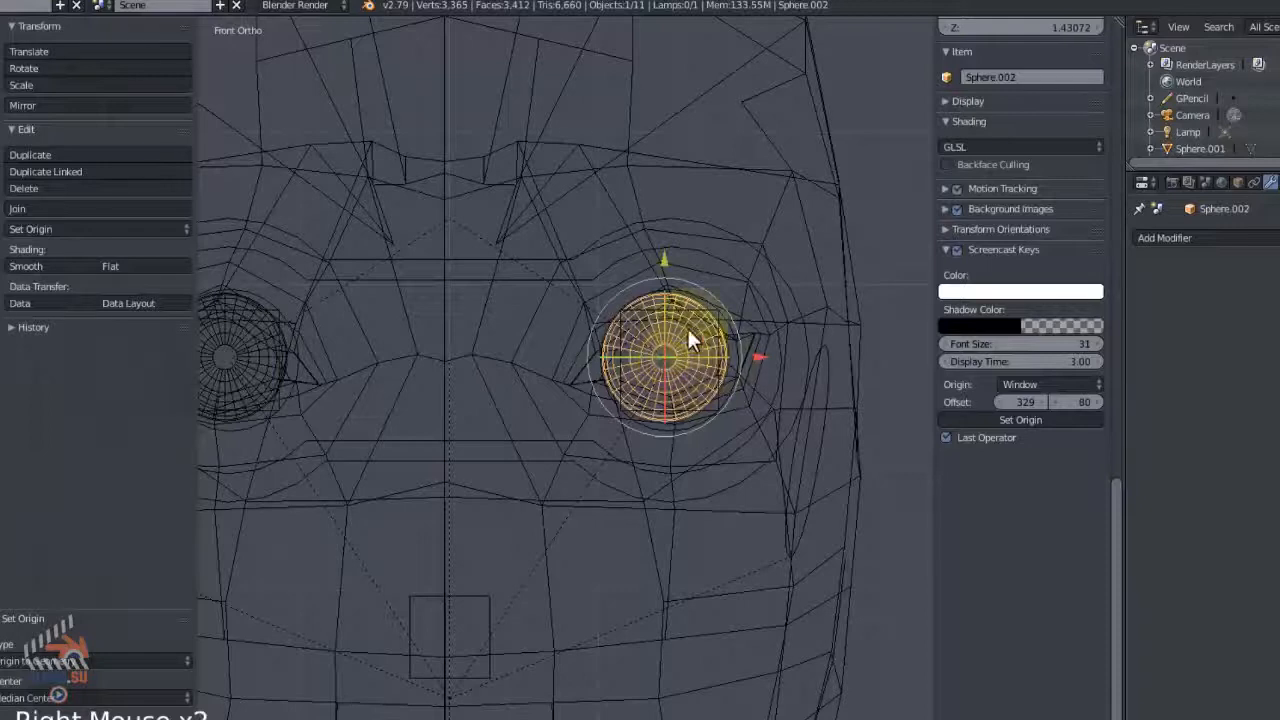
pyautogui.hotkey('ctrl', 'Tab')
pyautogui.scroll(4, 690, 362)
pyautogui.keyDown('shift'); pyautogui.rightClick(771, 278); pyautogui.keyUp('shift')
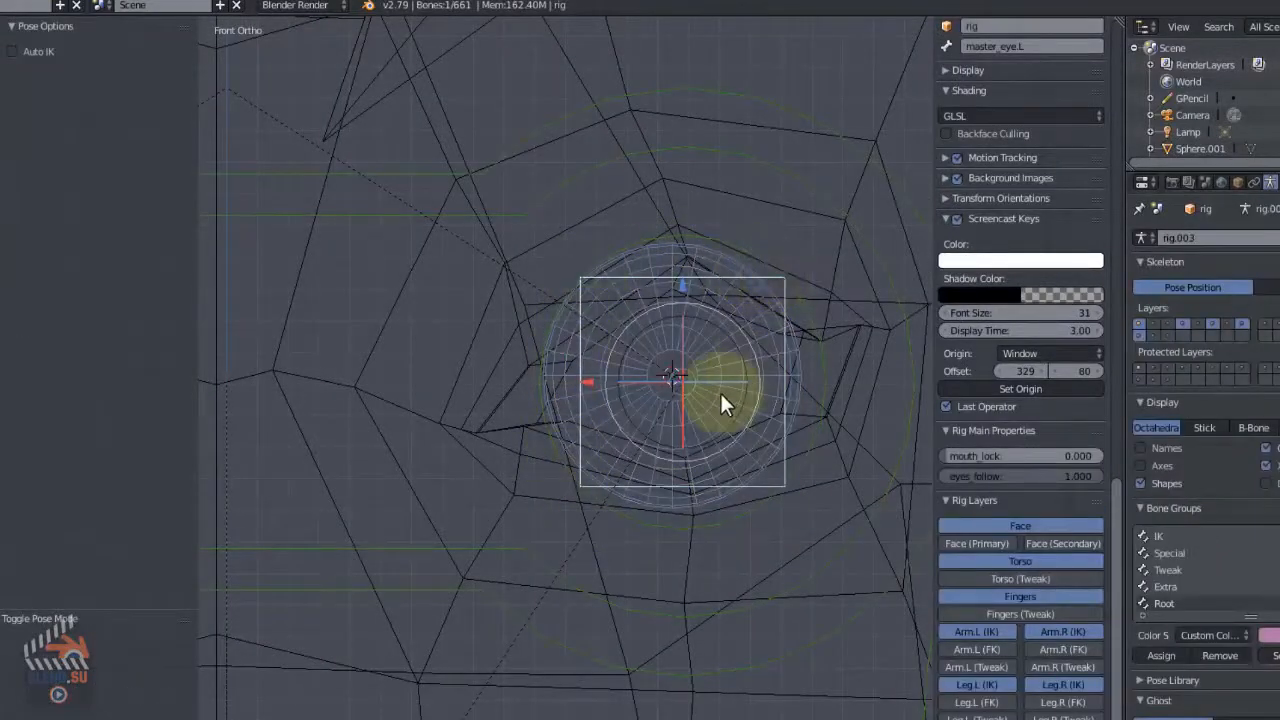
pyautogui.hotkey('ctrl', 'p')
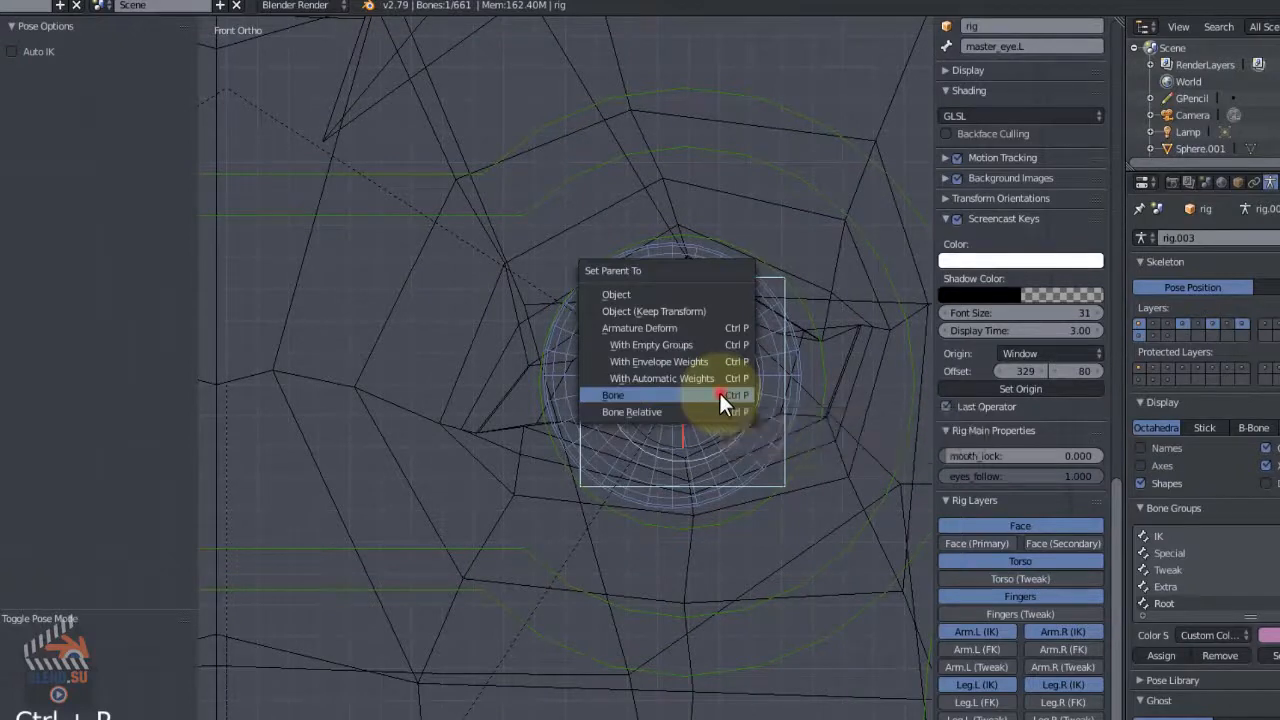
pyautogui.click(719, 393)
# Parent the character's right eyeball to the rig's master_eye.R bone with the Bone option.
pyautogui.scroll(-5, 719, 393)
pyautogui.keyDown('shift'); pyautogui.moveTo(719, 393); pyautogui.dragTo(613, 389, button='middle'); pyautogui.keyUp('shift')
pyautogui.scroll(2, 503, 378)
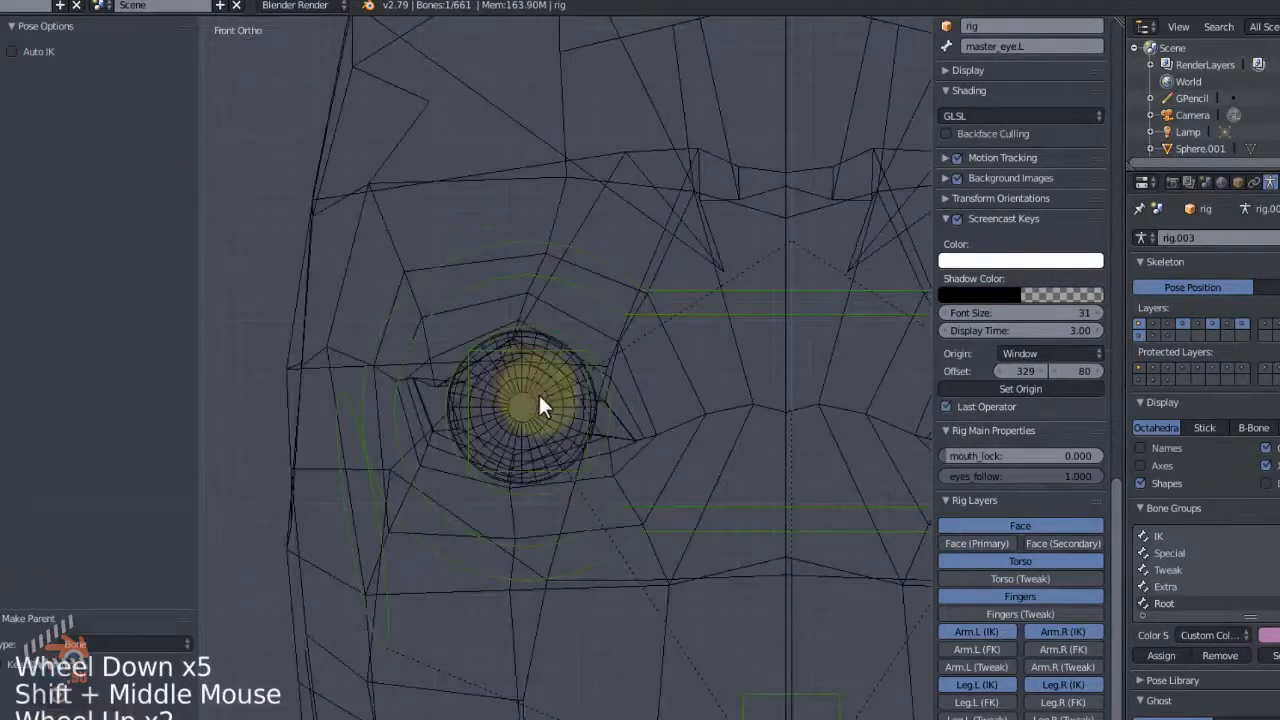
pyautogui.rightClick(538, 394)
pyautogui.scroll(4, 538, 394)
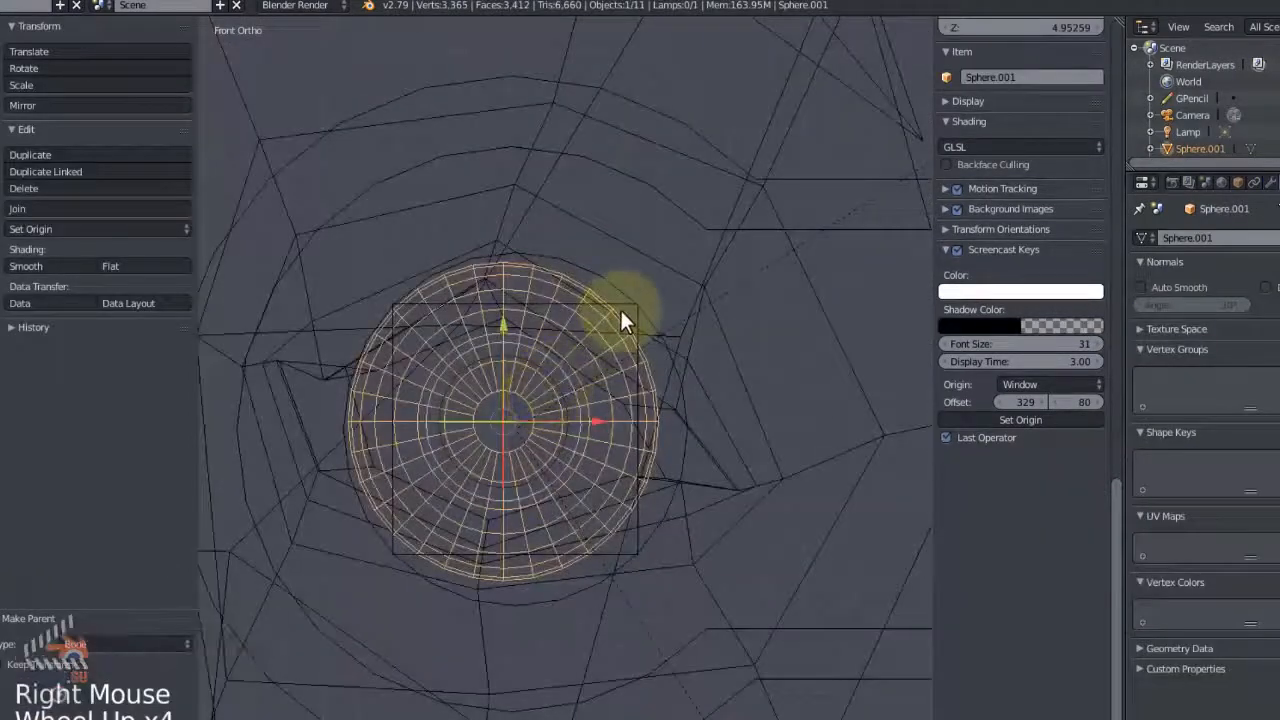
pyautogui.keyDown('shift'); pyautogui.rightClick(621, 308); pyautogui.keyUp('shift')
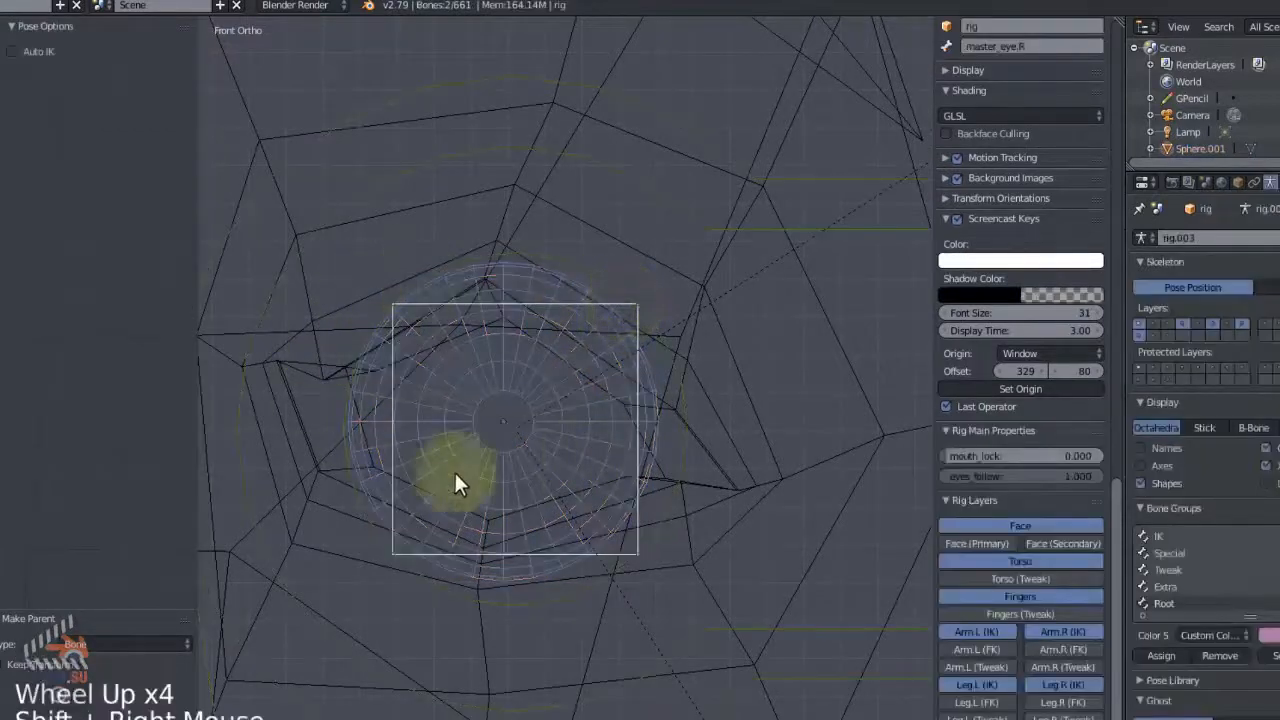
pyautogui.hotkey('ctrl', 'p')
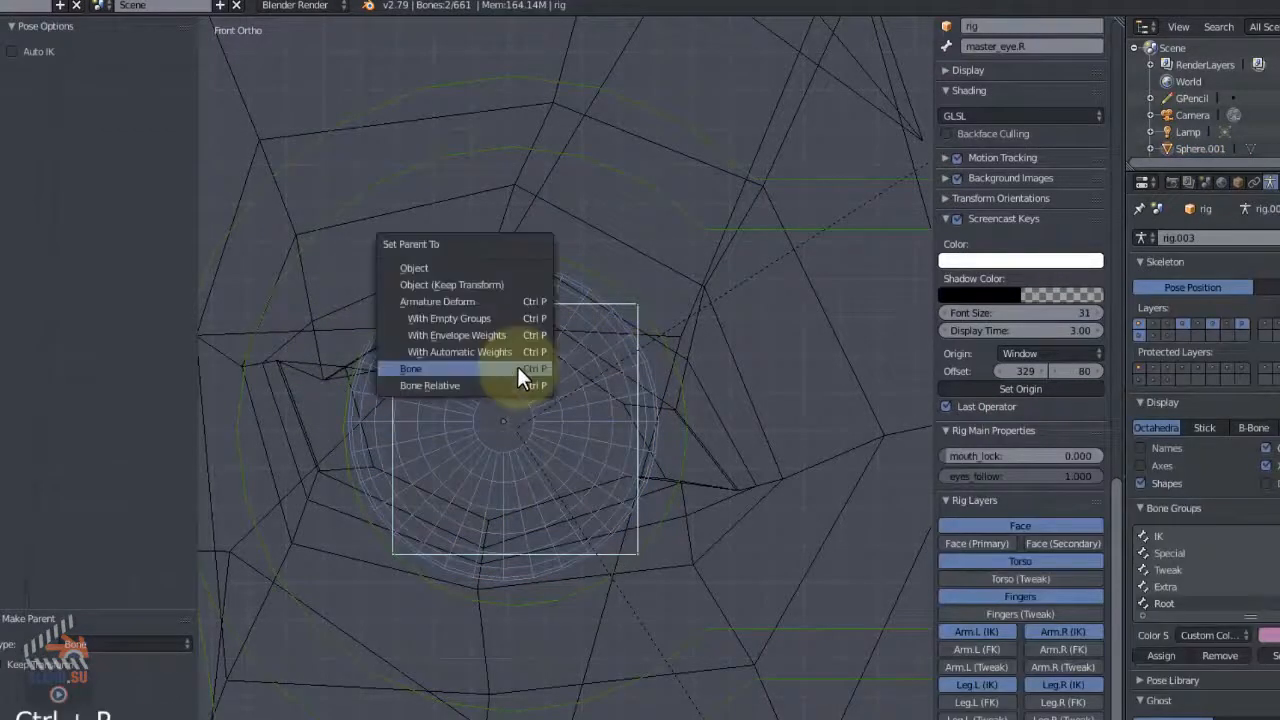
pyautogui.click(517, 366)
# Return to solid display and rotate the head control to test whether the separated eyeballs follow.
pyautogui.scroll(-10, 517, 366)
pyautogui.press('z')
pyautogui.keyDown('shift'); pyautogui.moveTo(799, 296); pyautogui.dragTo(706, 335, button='middle'); pyautogui.keyUp('shift')
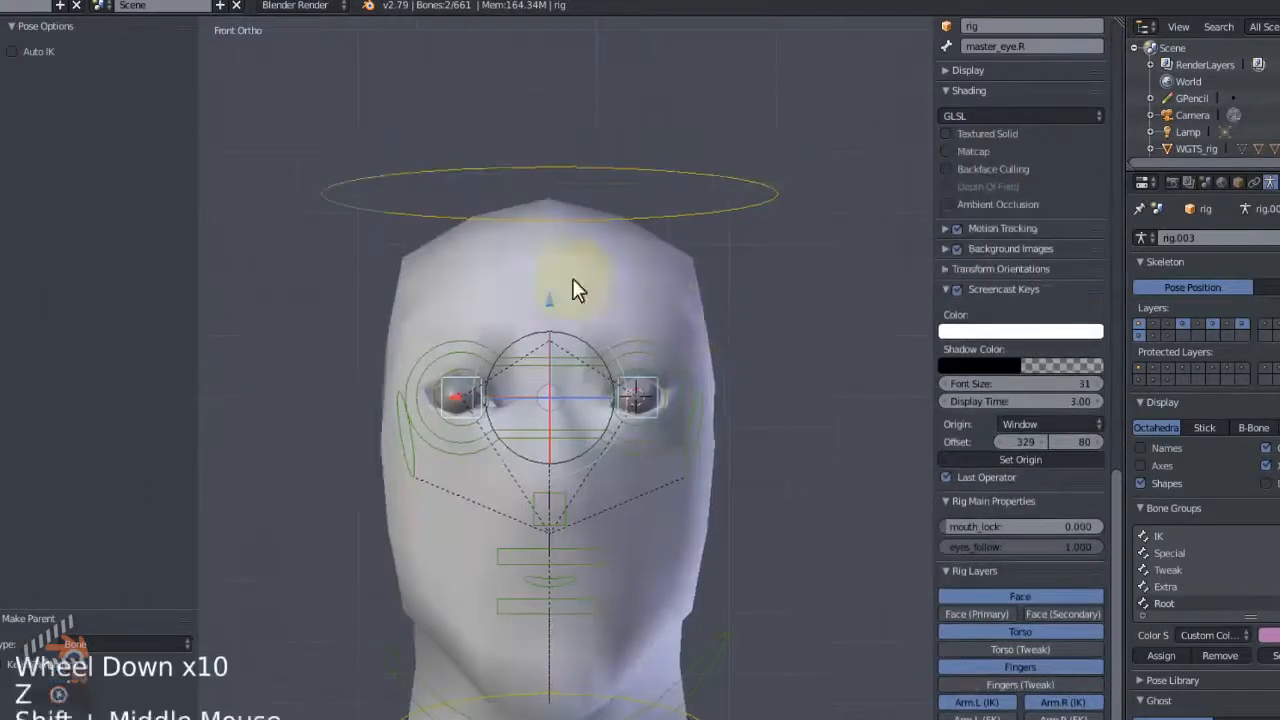
pyautogui.rightClick(731, 207)
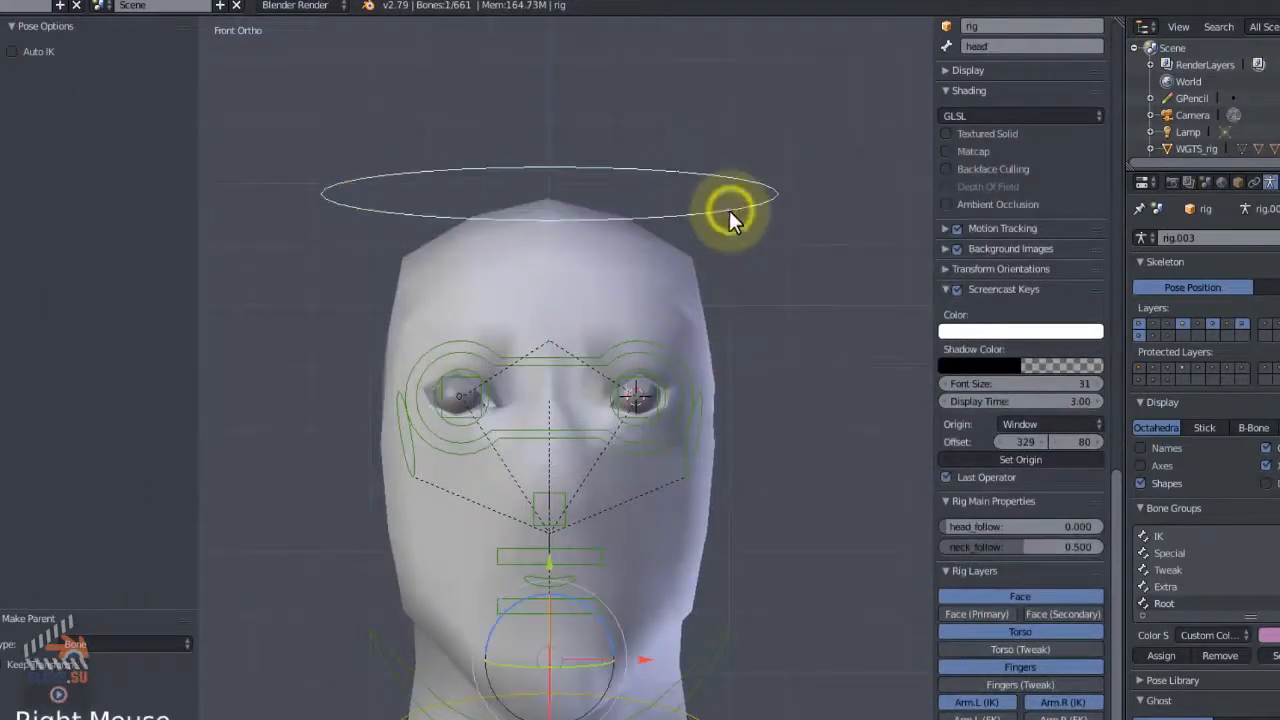
pyautogui.press('r')
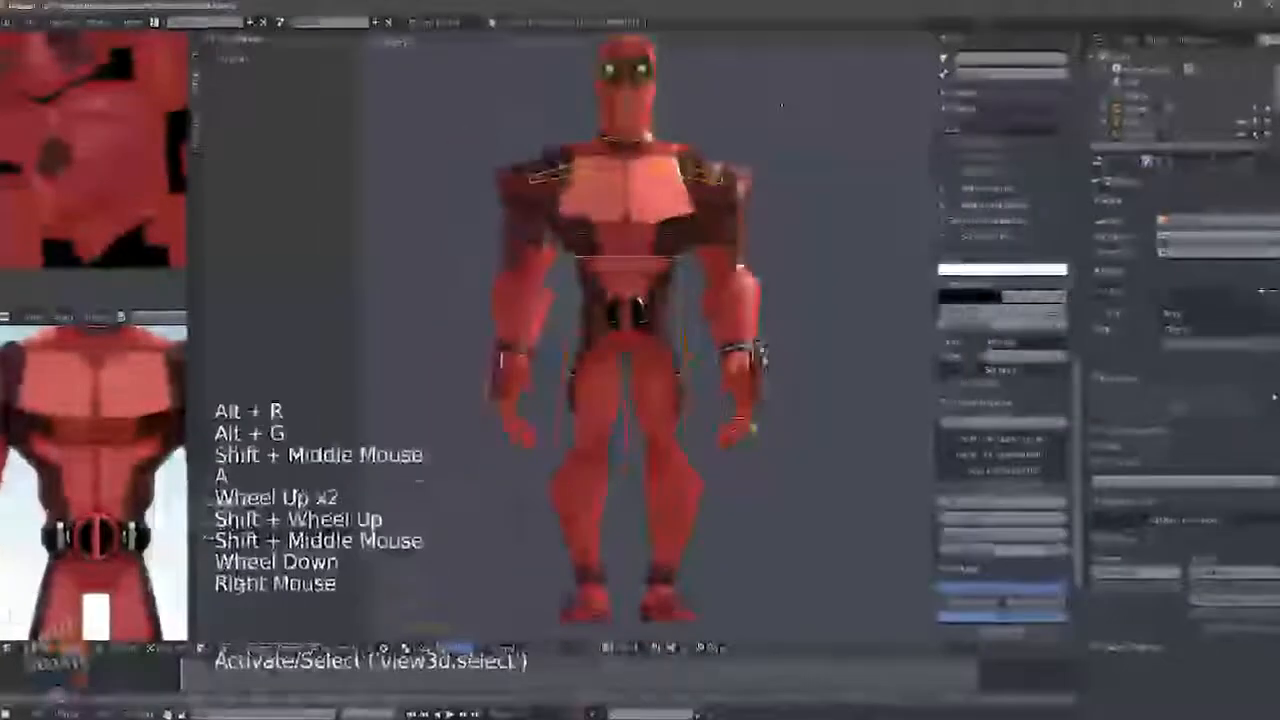
# Pose the textured character's arms, raising the right hand and extending the left hand out to the side.
pyautogui.press('g')
pyautogui.press('r')
pyautogui.rightClick(552, 347)
pyautogui.keyDown('shift'); pyautogui.moveTo(552, 347); pyautogui.dragTo(666, 473, button='middle'); pyautogui.keyUp('shift')
pyautogui.press('g')
pyautogui.click(627, 245)
pyautogui.press('r')
pyautogui.click(462, 209)
pyautogui.press('g')
pyautogui.rightClick(786, 162)
pyautogui.press('r')
pyautogui.click(845, 280)
# Tilt the head sideways and rotate the torso control slightly.
pyautogui.keyDown('shift'); pyautogui.moveTo(832, 375); pyautogui.dragTo(805, 203, button='middle'); pyautogui.keyUp('shift')
pyautogui.rightClick(800, 206)
pyautogui.press('r')
pyautogui.rightClick(771, 252)
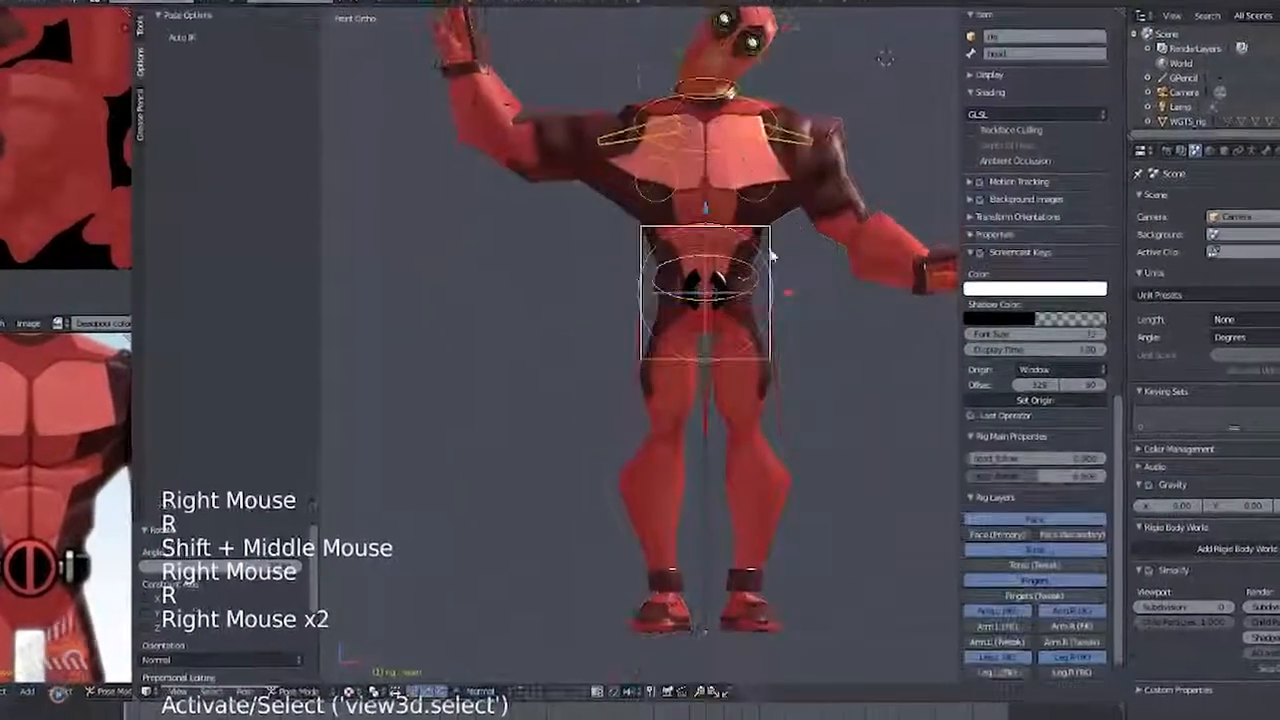
pyautogui.keyDown('shift'); pyautogui.moveTo(538, 114); pyautogui.dragTo(420, 260, button='middle'); pyautogui.keyUp('shift')
pyautogui.press('r')
pyautogui.keyDown('shift'); pyautogui.moveTo(387, 158); pyautogui.dragTo(455, 180, button='middle'); pyautogui.keyUp('shift')
# Move the right hand IK control inward and rotate the raised hand.
pyautogui.rightClick(418, 198)
pyautogui.press('g')
pyautogui.click(527, 125)
pyautogui.press('r')
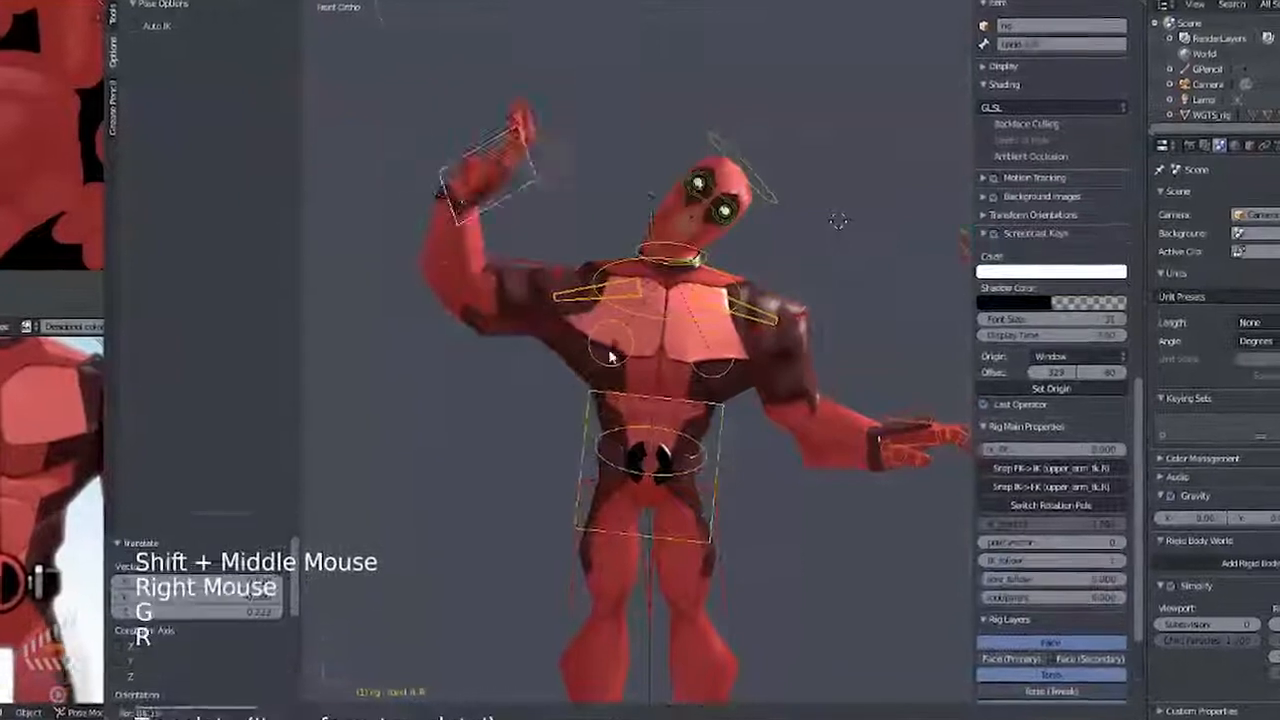
pyautogui.click(608, 354)
# Lift the right foot with the foot_ik.R control, rotate it so the toes point down, and reposition it.
pyautogui.keyDown('shift'); pyautogui.moveTo(608, 364); pyautogui.dragTo(586, 168, button='middle'); pyautogui.keyUp('shift')
pyautogui.rightClick(583, 607)
pyautogui.press('g')
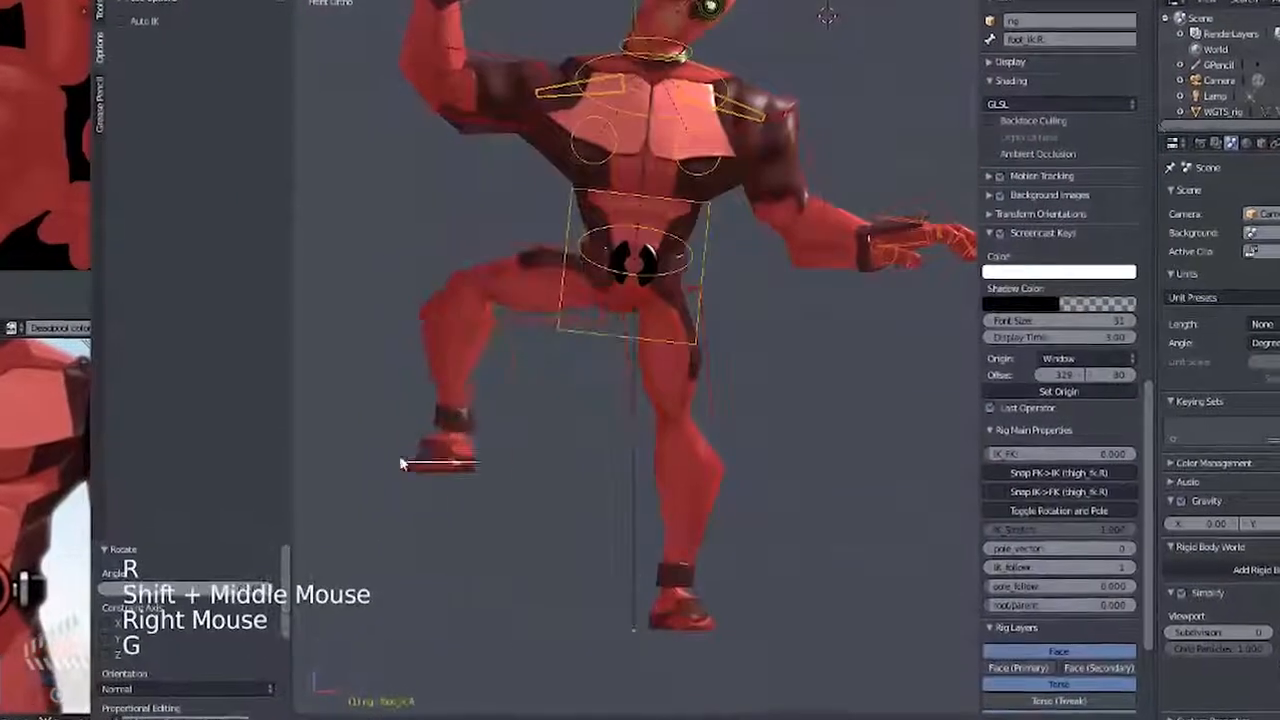
pyautogui.click(381, 462)
pyautogui.press('r')
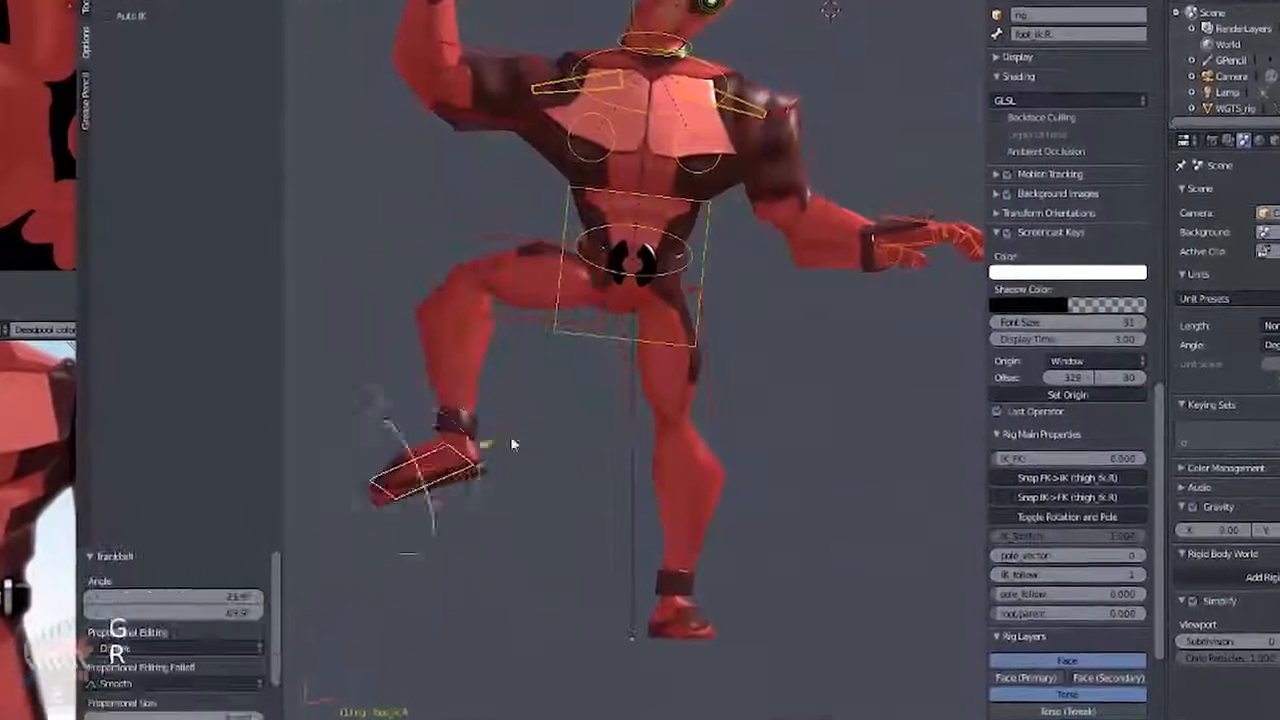
pyautogui.click(501, 420)
pyautogui.press('g')
pyautogui.click(528, 479)
# Rotate the torso control to lean the body toward the character's left and shift it into place.
pyautogui.keyDown('shift'); pyautogui.moveTo(815, 300); pyautogui.dragTo(803, 331, button='middle'); pyautogui.keyUp('shift')
pyautogui.rightClick(713, 255)
pyautogui.press('r')
pyautogui.click(790, 280)
pyautogui.press('g')
pyautogui.click(808, 288)
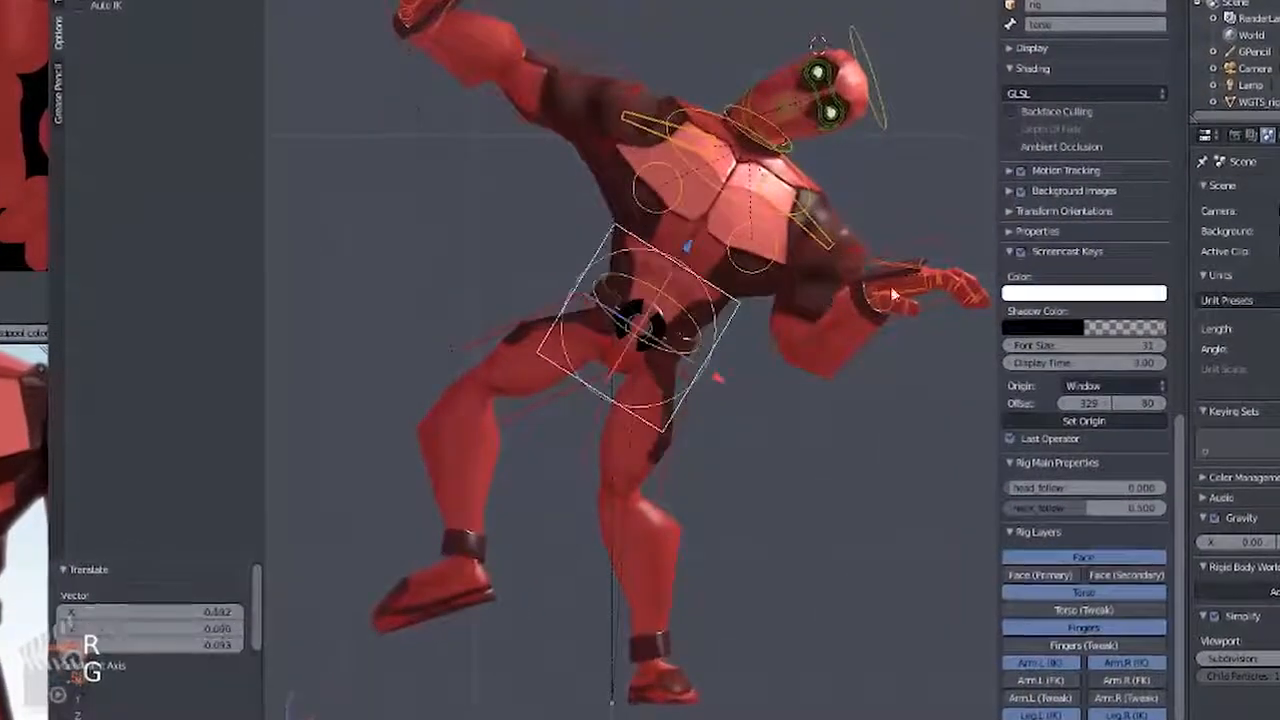
# Lower the left hand with its IK control to bend the arm below the shoulder.
pyautogui.rightClick(910, 278)
pyautogui.press('g')
pyautogui.rightClick(925, 280)
pyautogui.press('g')
pyautogui.click(940, 388)
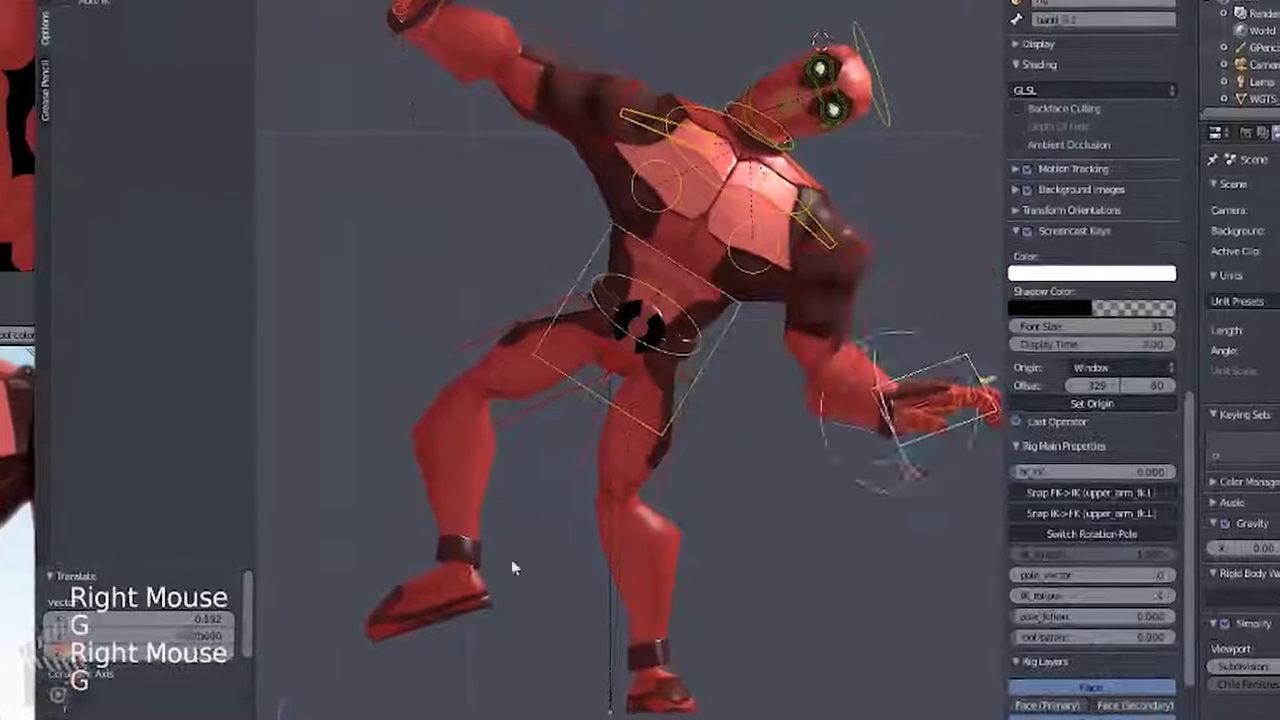
# Move the right foot IK control further outward from the body.
pyautogui.rightClick(432, 592)
pyautogui.press('g')
pyautogui.rightClick(430, 594)
pyautogui.press('g')
pyautogui.click(360, 563)
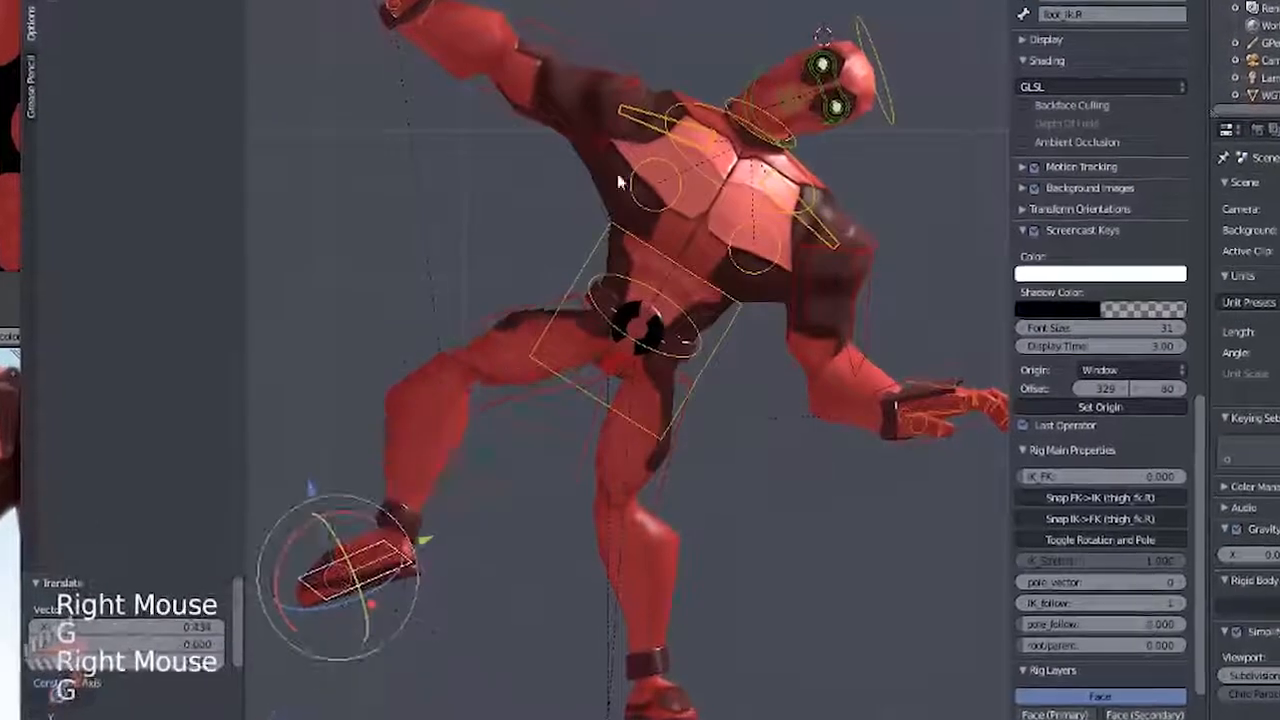
# Reposition the right hand IK control in depth and rotate it so the forearm bends upward with the hand raised.
pyautogui.keyDown('shift'); pyautogui.moveTo(614, 222); pyautogui.dragTo(662, 430, button='middle'); pyautogui.keyUp('shift')
pyautogui.rightClick(430, 190)
pyautogui.press('r')
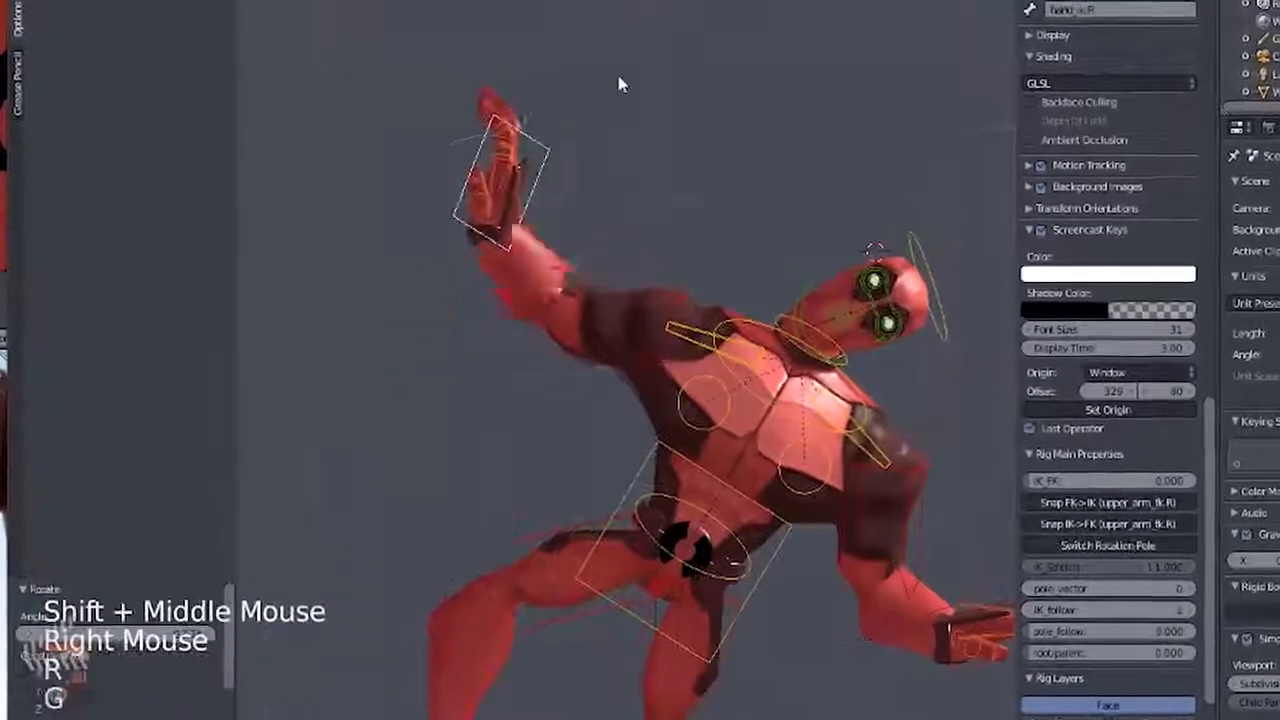
pyautogui.scroll(-2, 690, 150)
pyautogui.moveTo(580, 190); pyautogui.dragTo(497, 169, button='middle')
pyautogui.press('g')
pyautogui.press('g')
pyautogui.press('KP_1')
pyautogui.scroll(3, 740, 270)
pyautogui.press('r')
pyautogui.click(785, 291)
pyautogui.keyDown('shift'); pyautogui.moveTo(785, 291); pyautogui.dragTo(548, 178, button='middle'); pyautogui.keyUp('shift')
pyautogui.press('r')
pyautogui.click(560, 150)
# Refine the pose by rotating the head control and an upper-body control.
pyautogui.rightClick(888, 145)
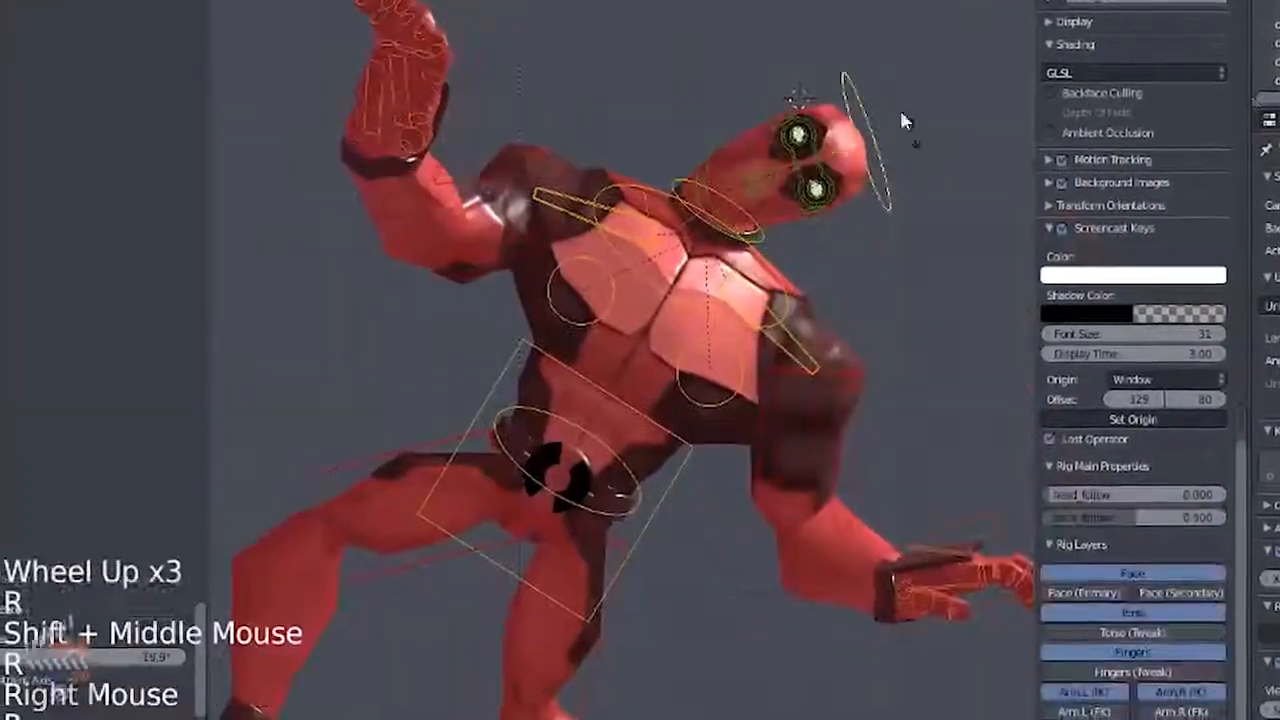
pyautogui.press('r')
pyautogui.click(900, 120)
pyautogui.rightClick(765, 215)
pyautogui.press('r')
pyautogui.click(900, 260)
pyautogui.scroll(-4, 862, 278)
pyautogui.keyDown('shift'); pyautogui.moveTo(714, 446); pyautogui.dragTo(712, 406, button='middle'); pyautogui.keyUp('shift')
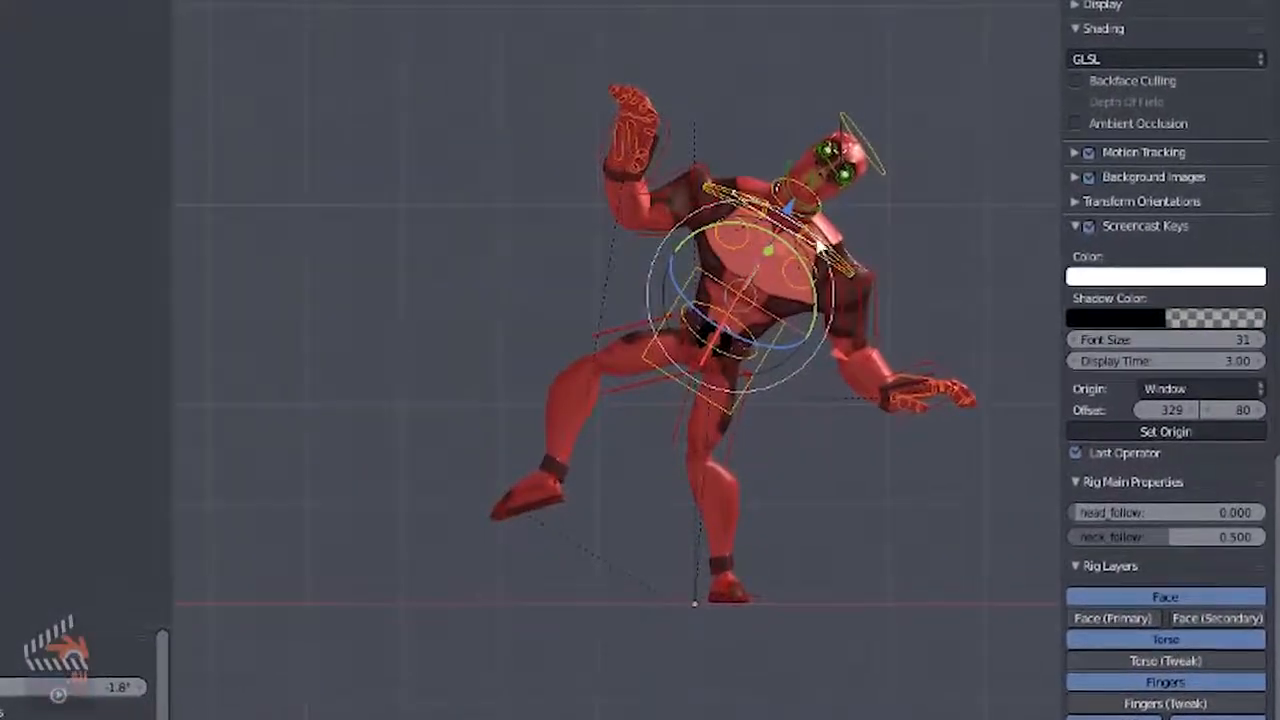
# Leave Pose Mode, hide the rig and the viewport's side panels, and maximize the viewport to view the posed character from another angle.
pyautogui.hotkey('ctrl', 'Tab')
pyautogui.press('h')
pyautogui.press('n')
pyautogui.press('t')
pyautogui.scroll(2, 951, 329)
pyautogui.keyDown('shift'); pyautogui.moveTo(951, 329); pyautogui.dragTo(850, 300, button='middle'); pyautogui.keyUp('shift')
pyautogui.hotkey('shift', 'space')
pyautogui.scroll(1, 711, 458)
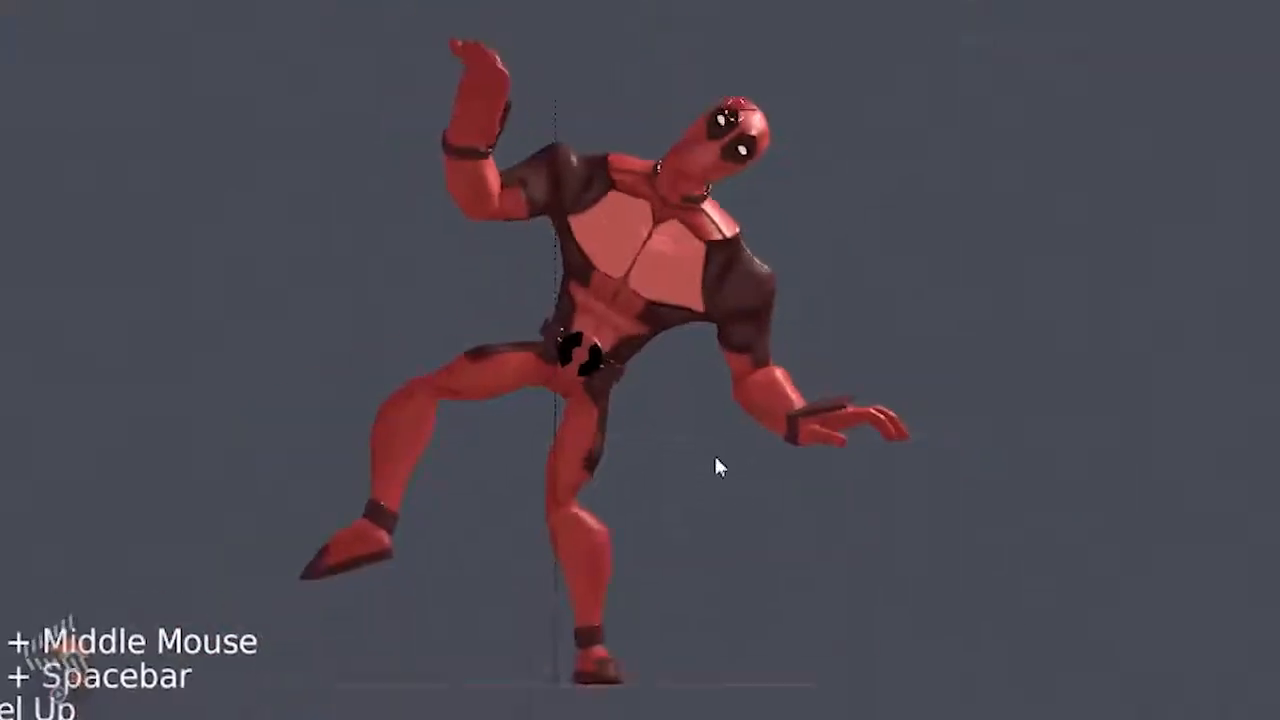
pyautogui.moveTo(711, 467); pyautogui.dragTo(966, 471, button='middle')
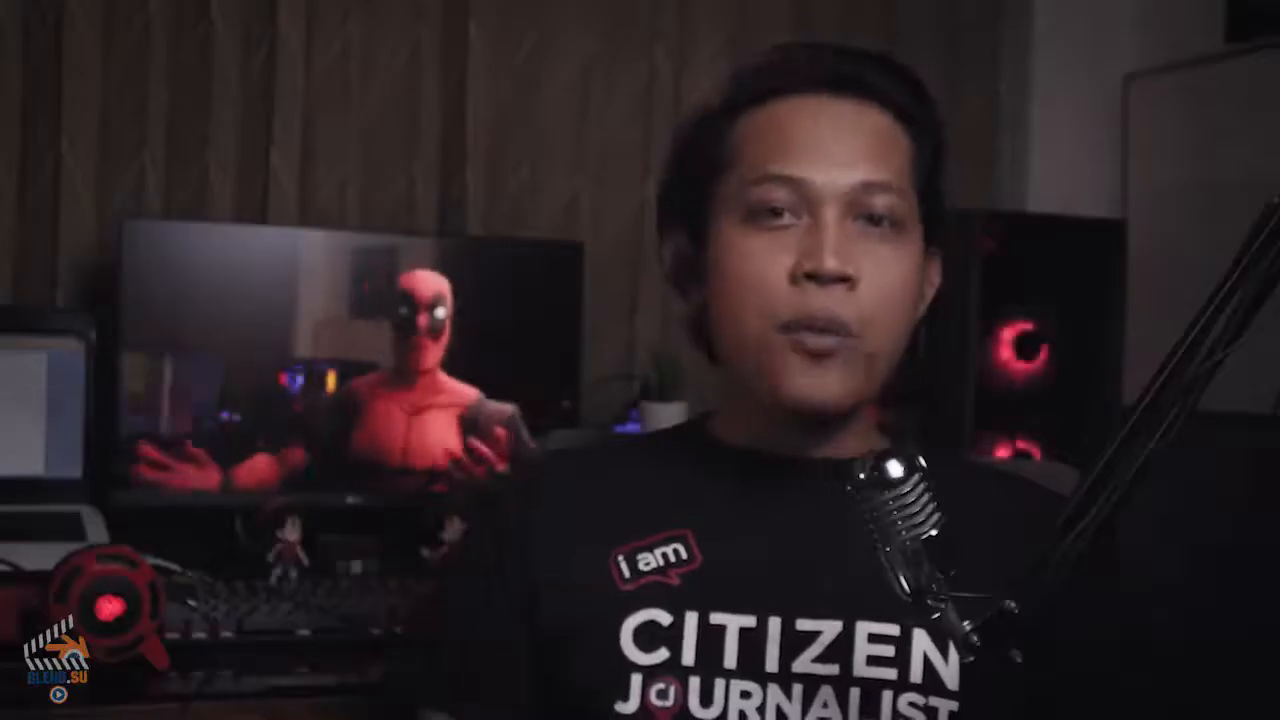